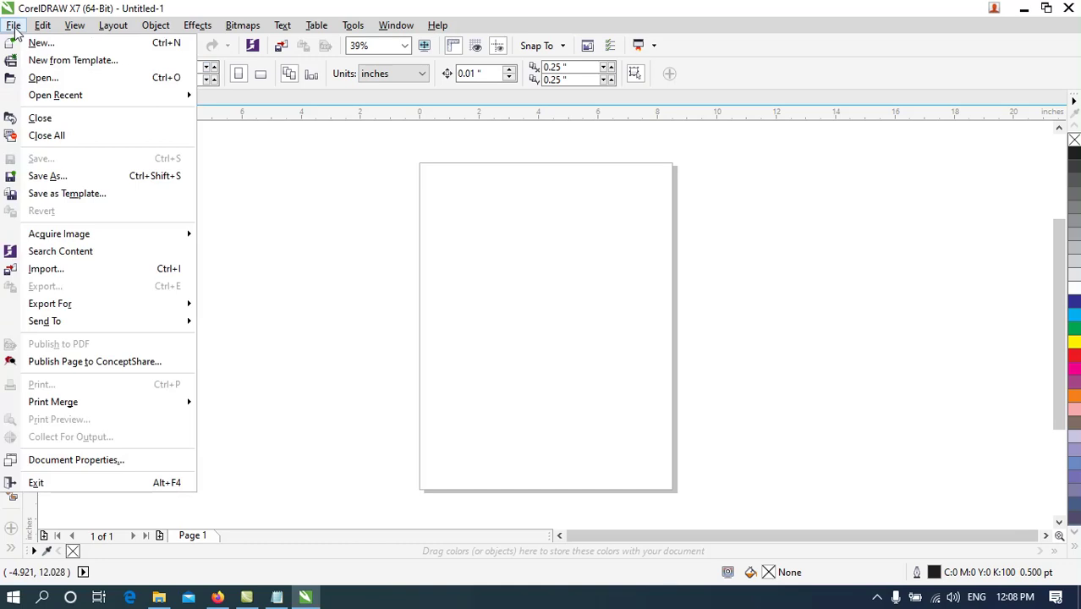
left_click(14, 26)
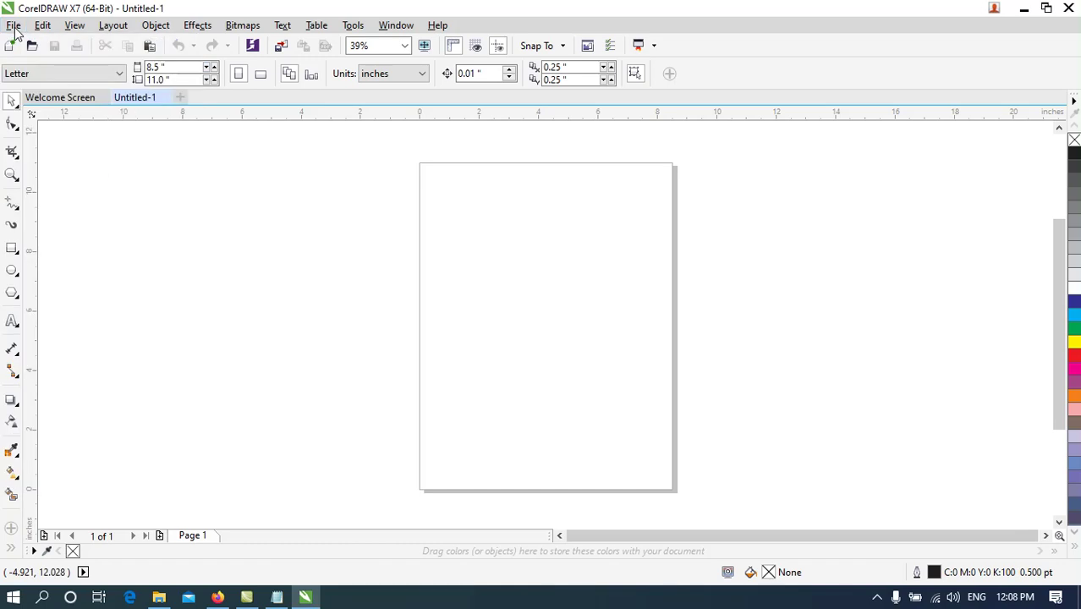
left_click(14, 25)
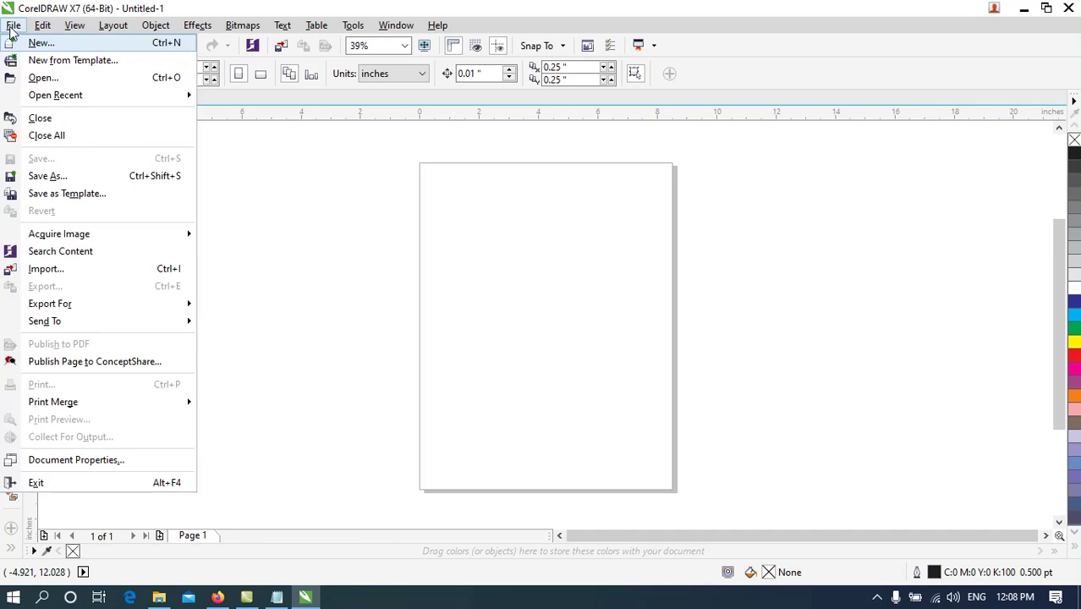
left_click(43, 25)
left_click(16, 25)
left_click(226, 184)
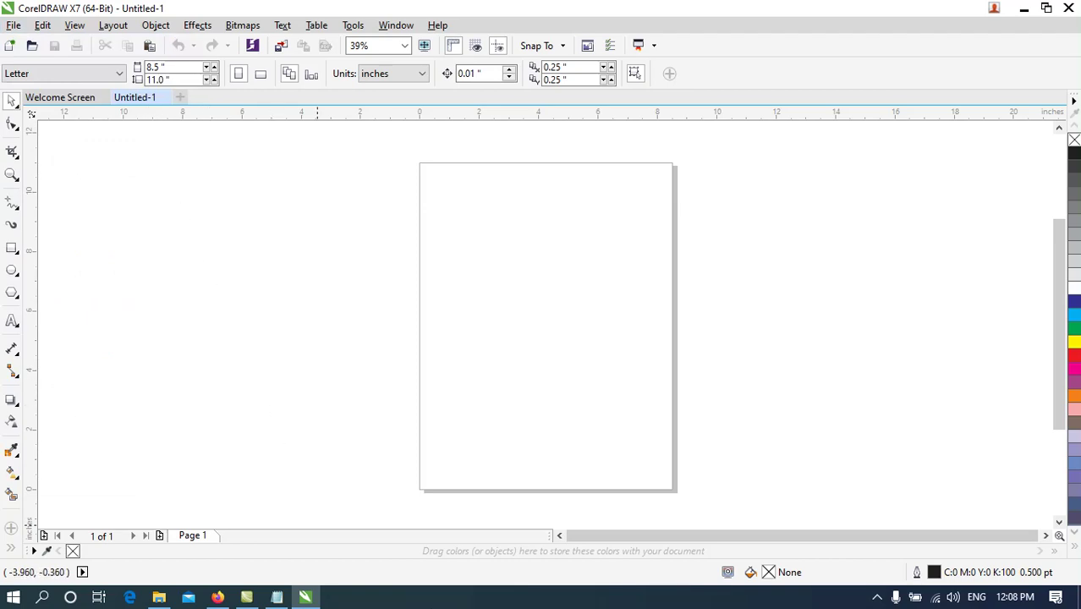
Step: Switch to Notepad, review the list of important File menu options full screen, and return to CorelDRAW
left_click(275, 597)
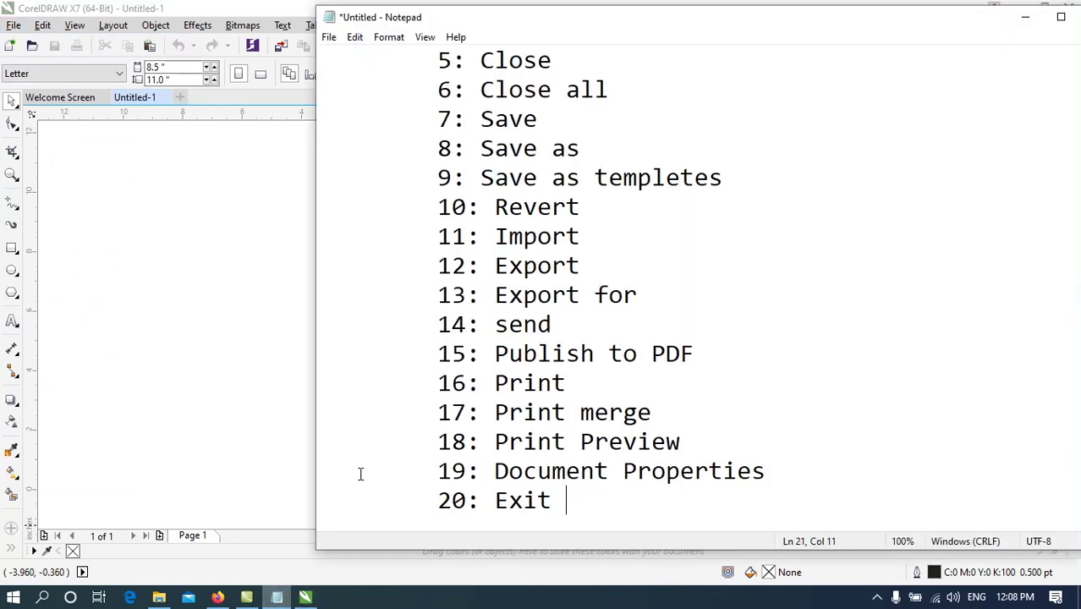
double_click(495, 17)
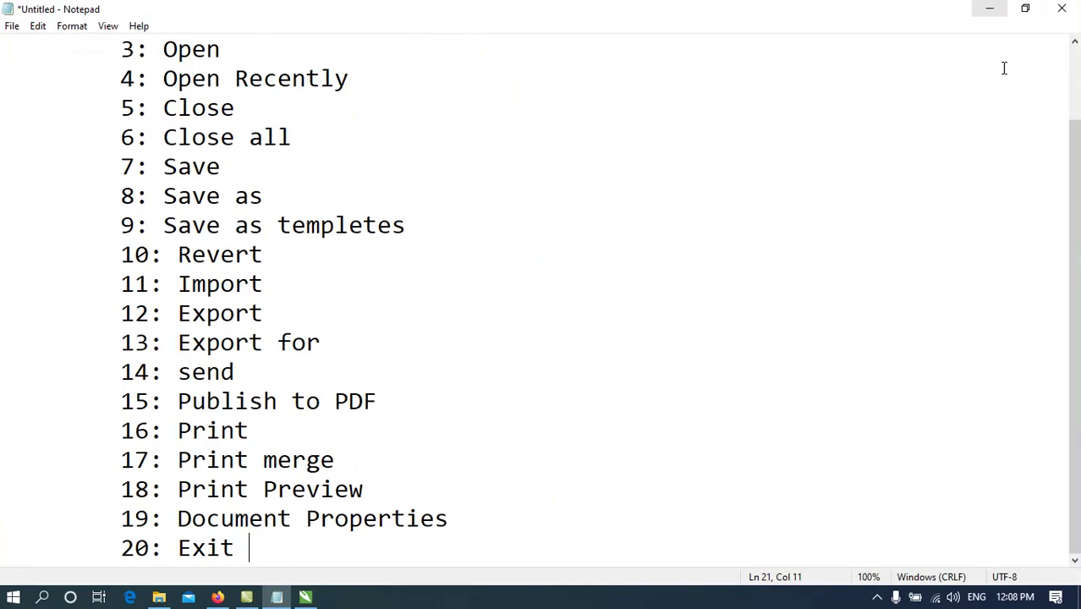
scroll(1055, 116, "up", 1)
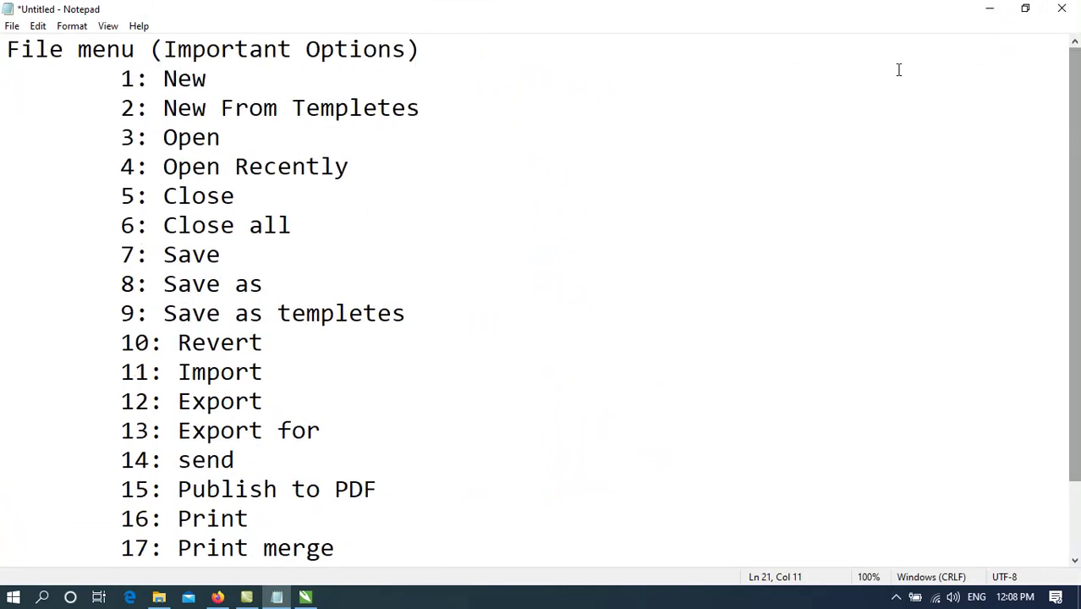
left_click(555, 97)
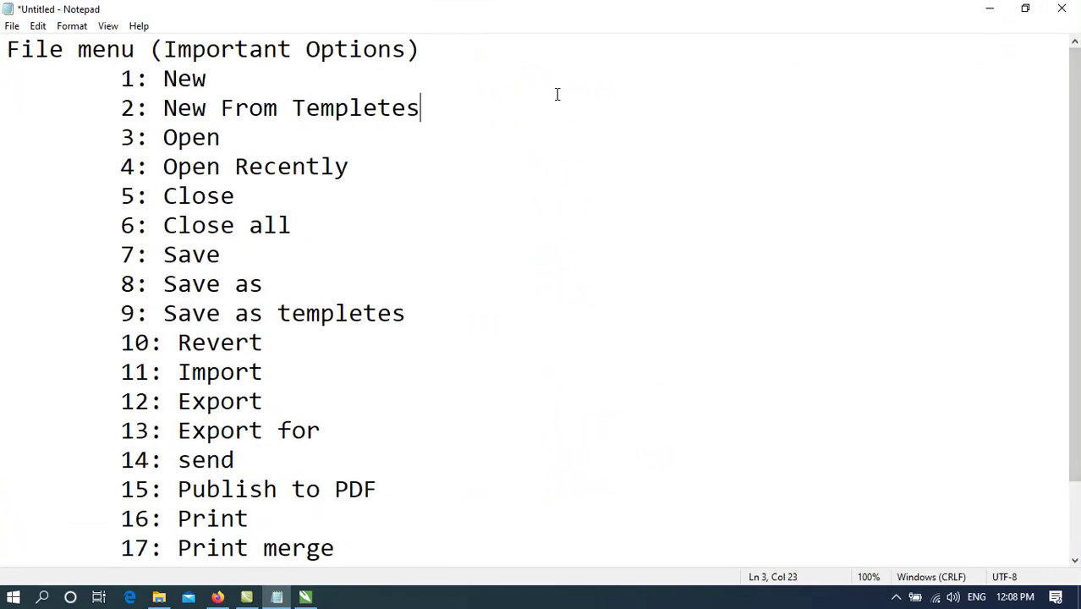
left_click(983, 12)
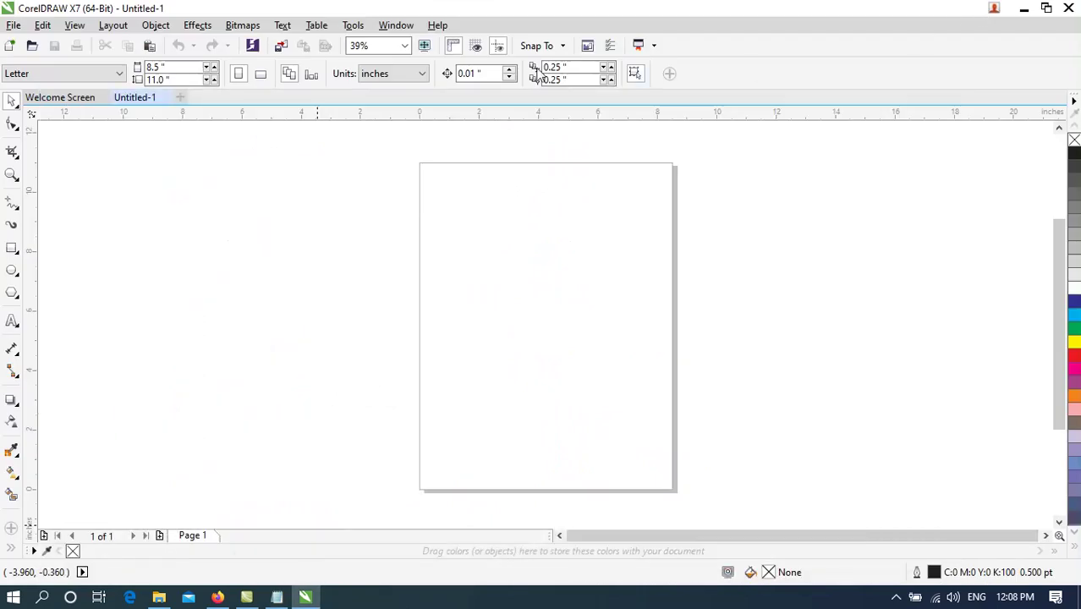
Step: Create a new blank document and switch between it and Untitled-1, ending on the new document
left_click(14, 25)
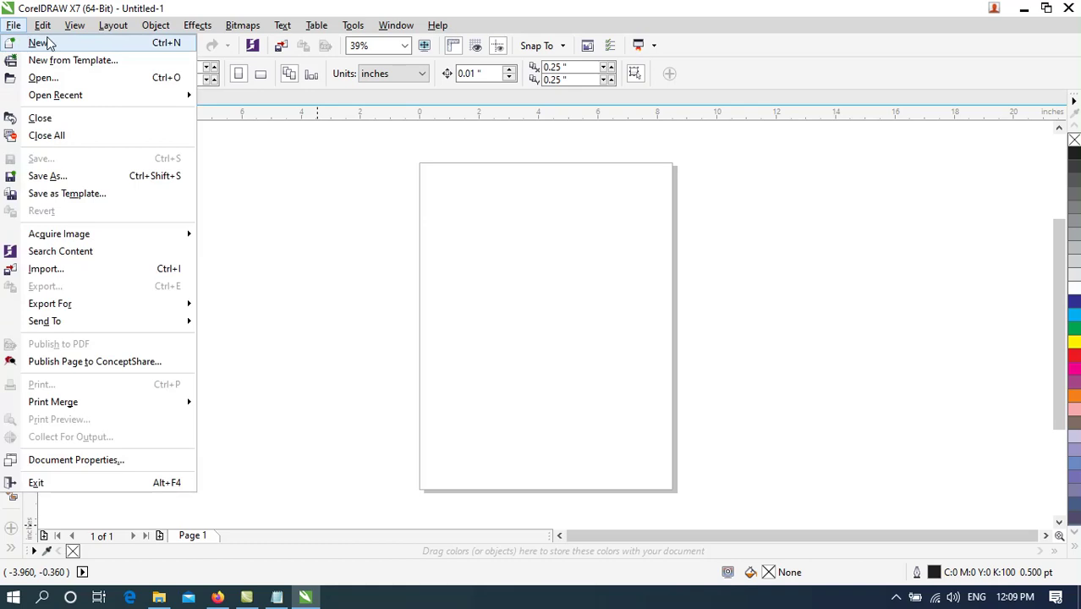
left_click(48, 43)
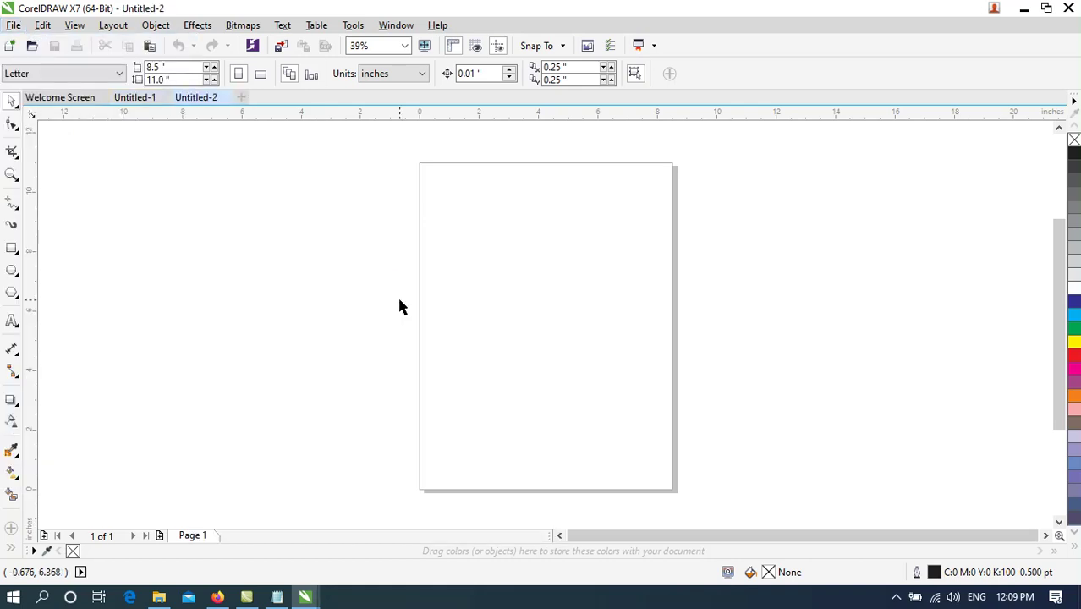
left_click(140, 101)
left_click(181, 101)
left_click(190, 102)
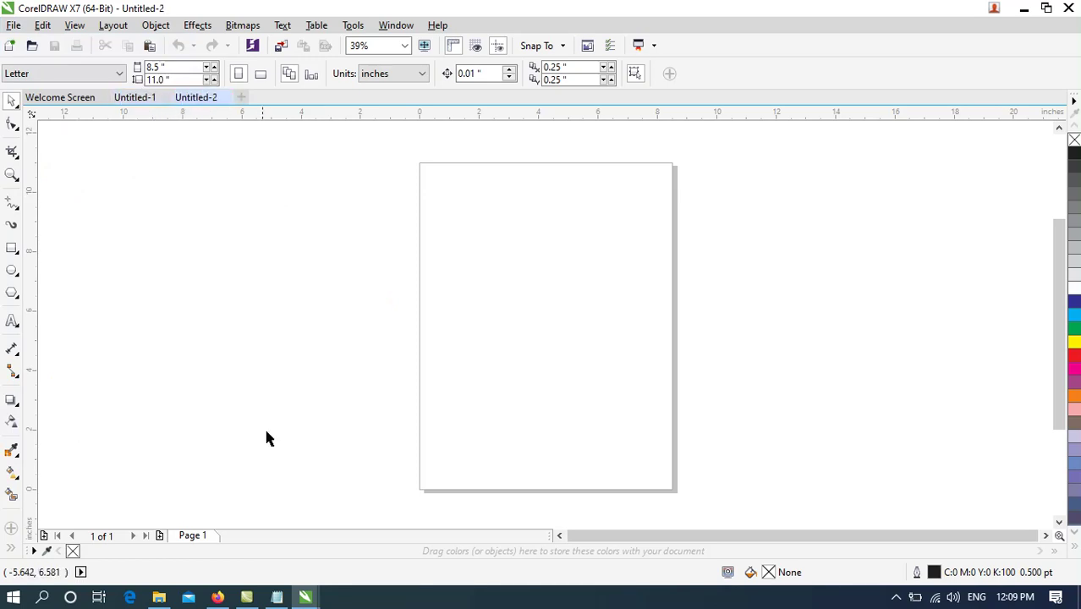
Step: Add a second page to the Untitled-2 document and go back to Page 1
left_click(160, 537)
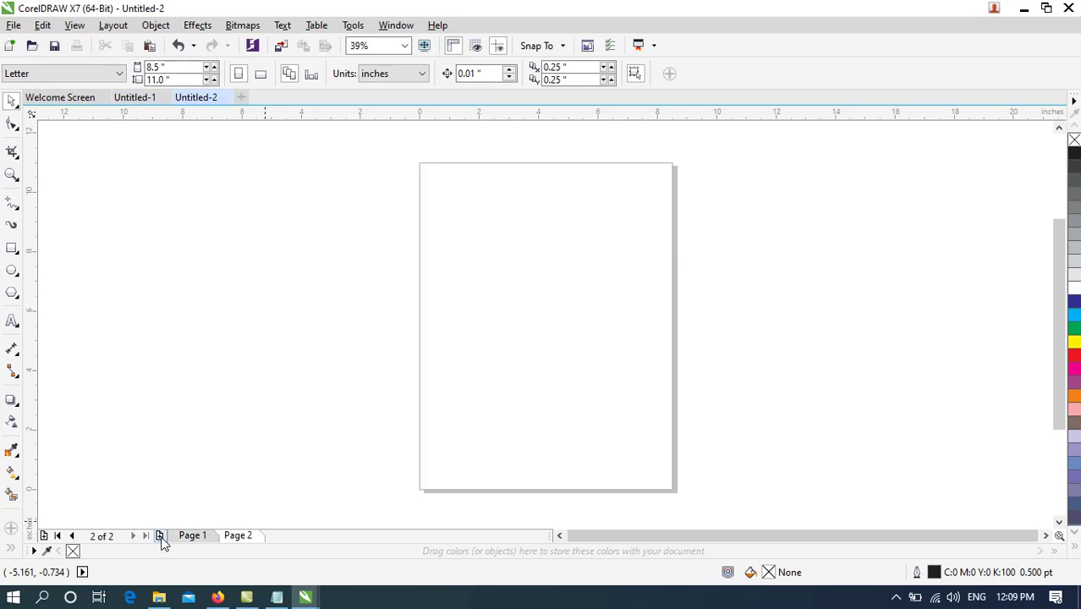
left_click(203, 538)
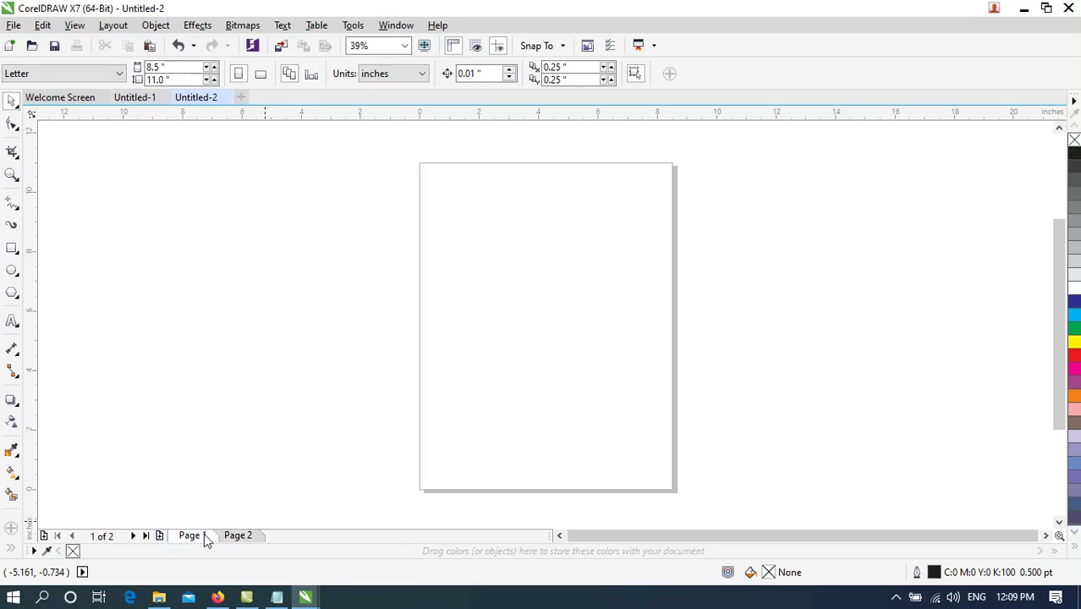
Step: Close the two-page Untitled-2 document
left_click(13, 26)
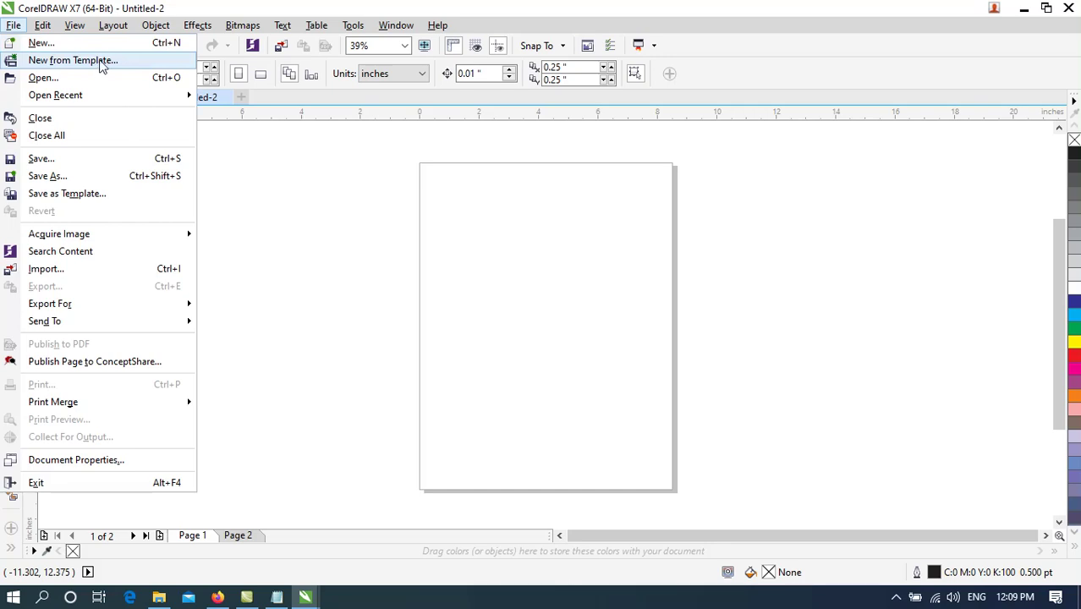
left_click(280, 160)
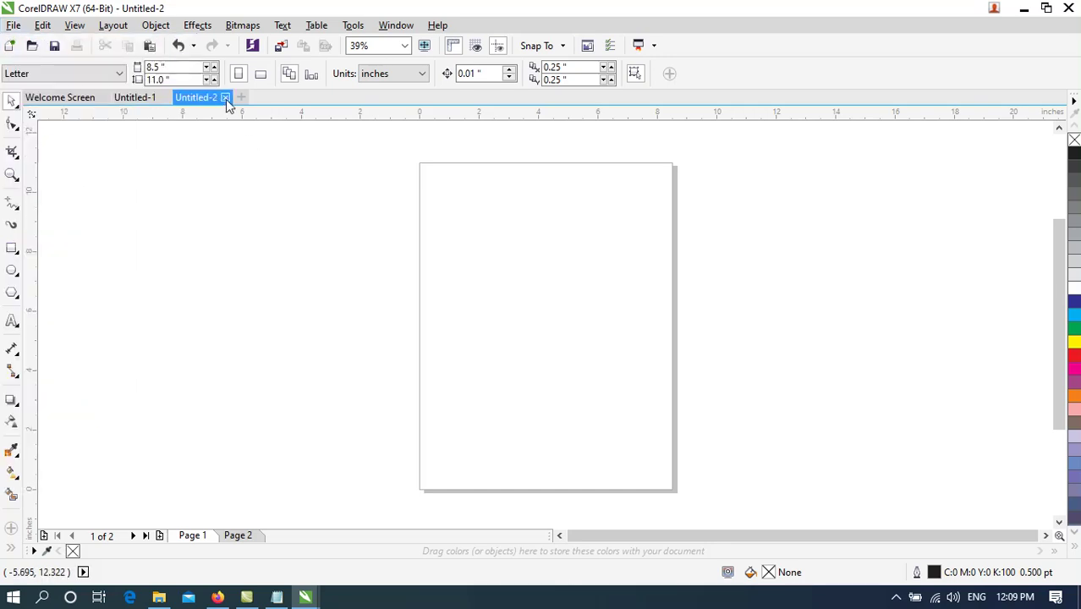
left_click(226, 99)
left_click(521, 330)
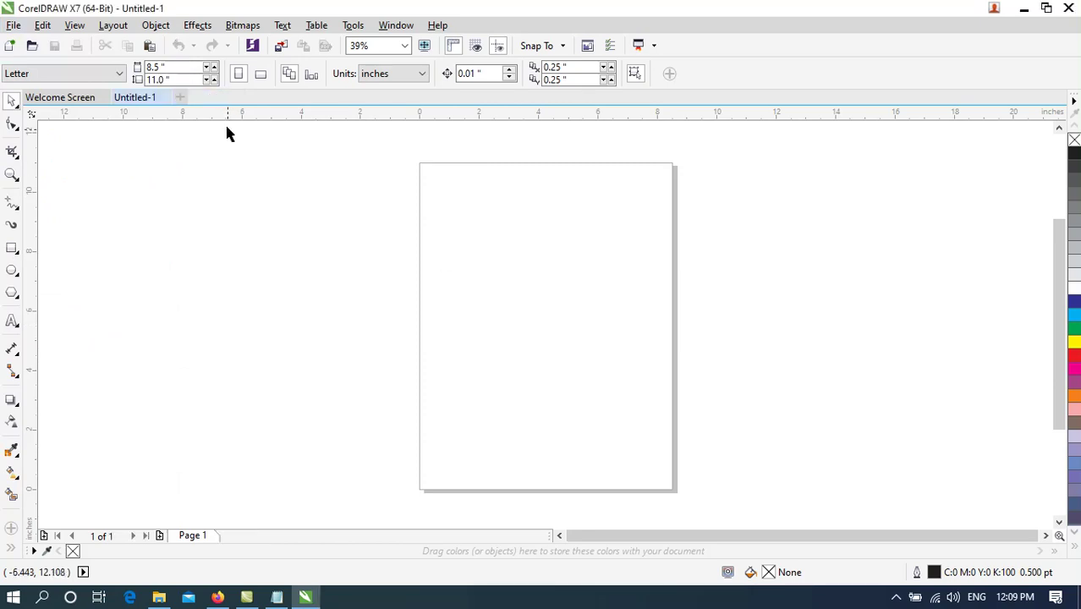
Step: Start a new document from a template and select the landscape Landscaping AU advertisement to view its details
left_click(12, 28)
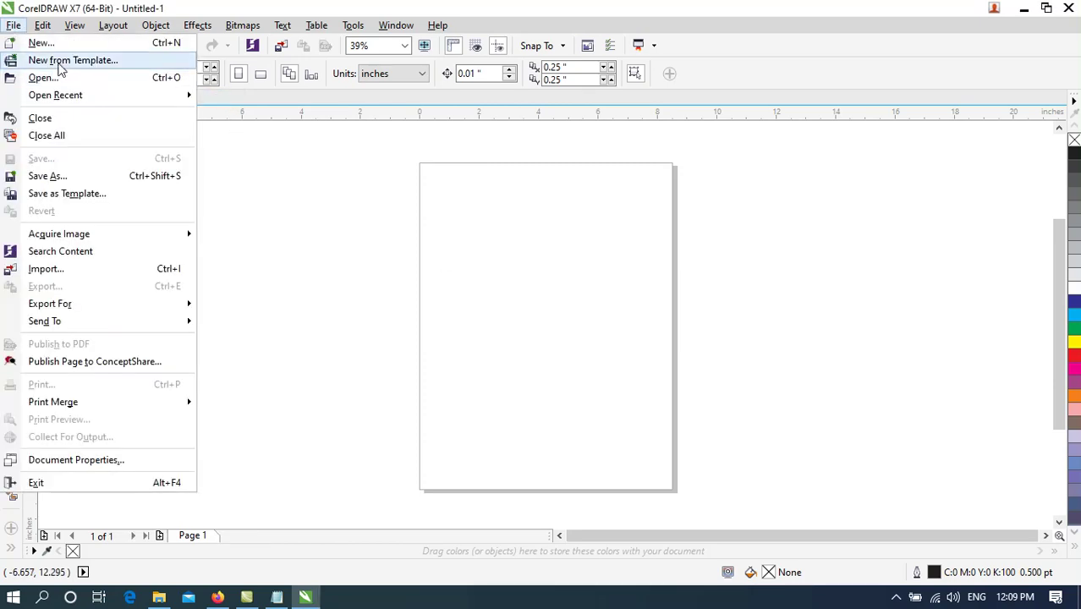
left_click(571, 444)
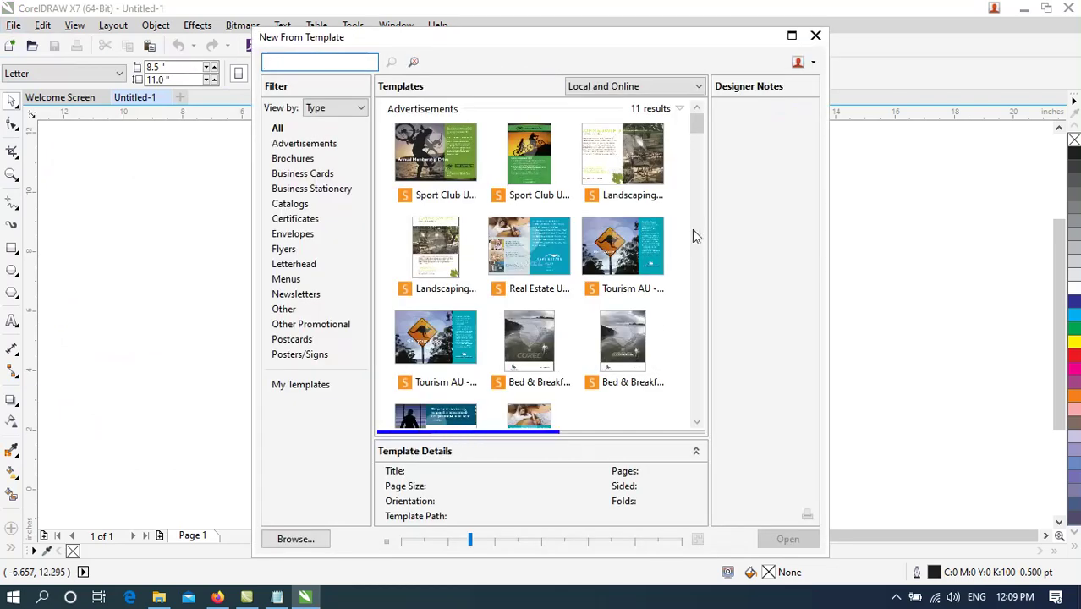
mouse_move(427, 158)
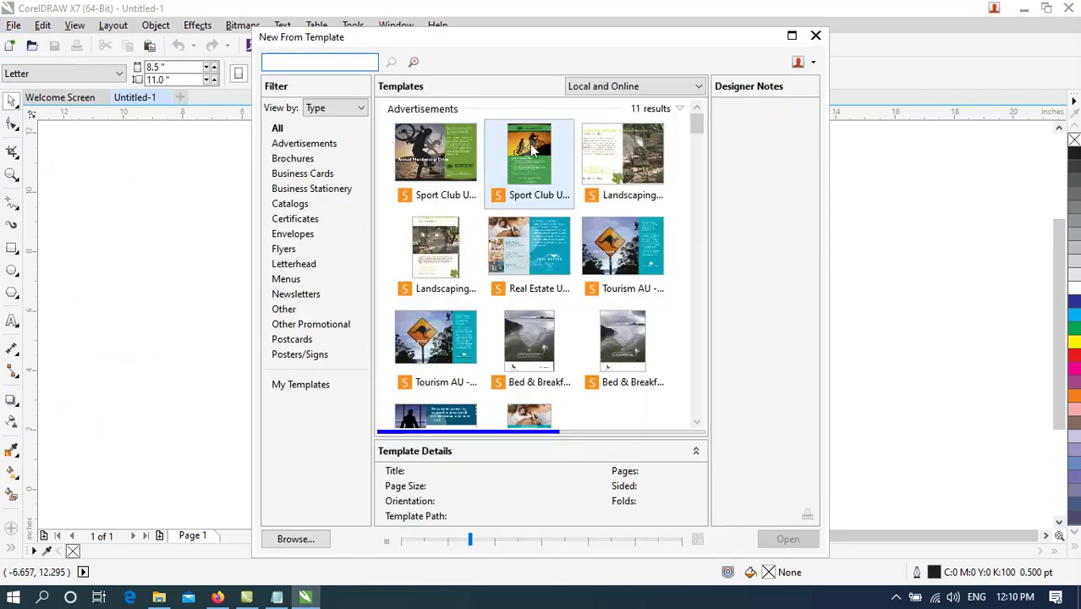
left_click(623, 152)
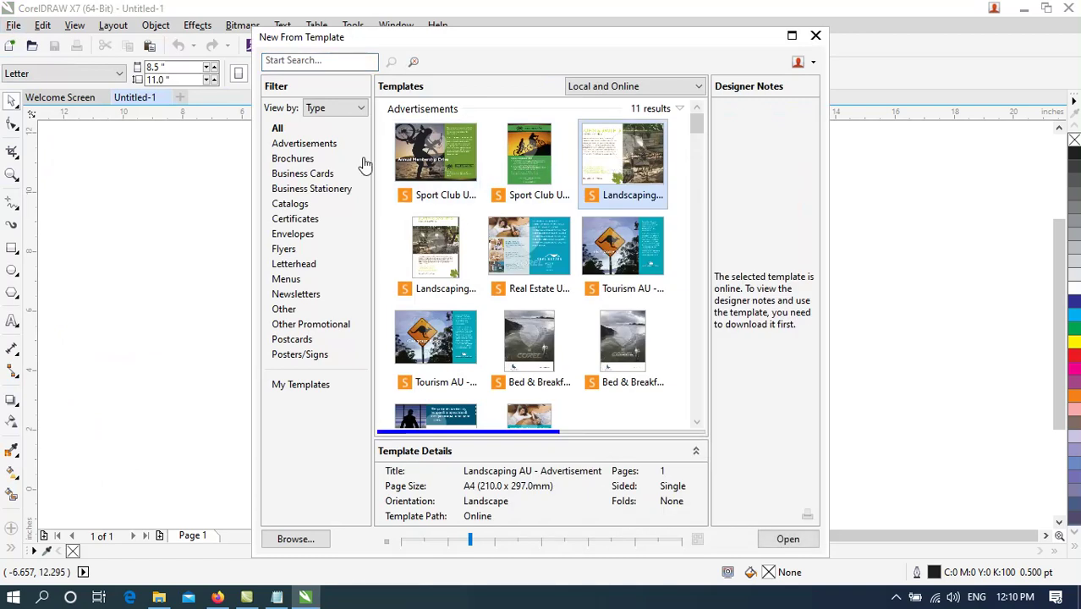
Step: Try to open the Letter-size Childcare UK template from the Brochures category
left_click(362, 161)
left_click(541, 256)
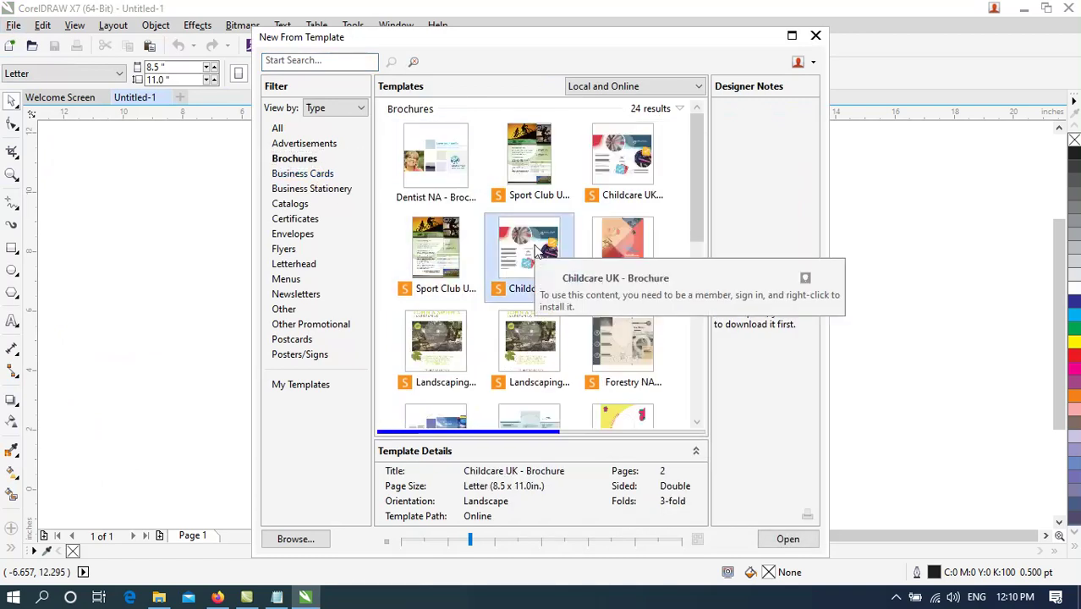
left_click(782, 542)
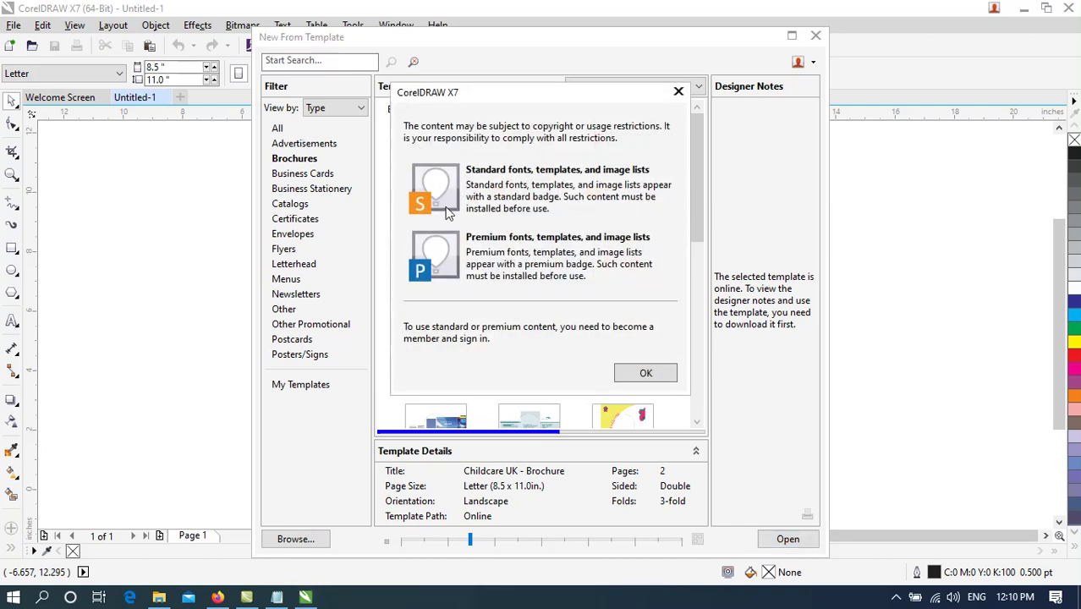
left_click(668, 373)
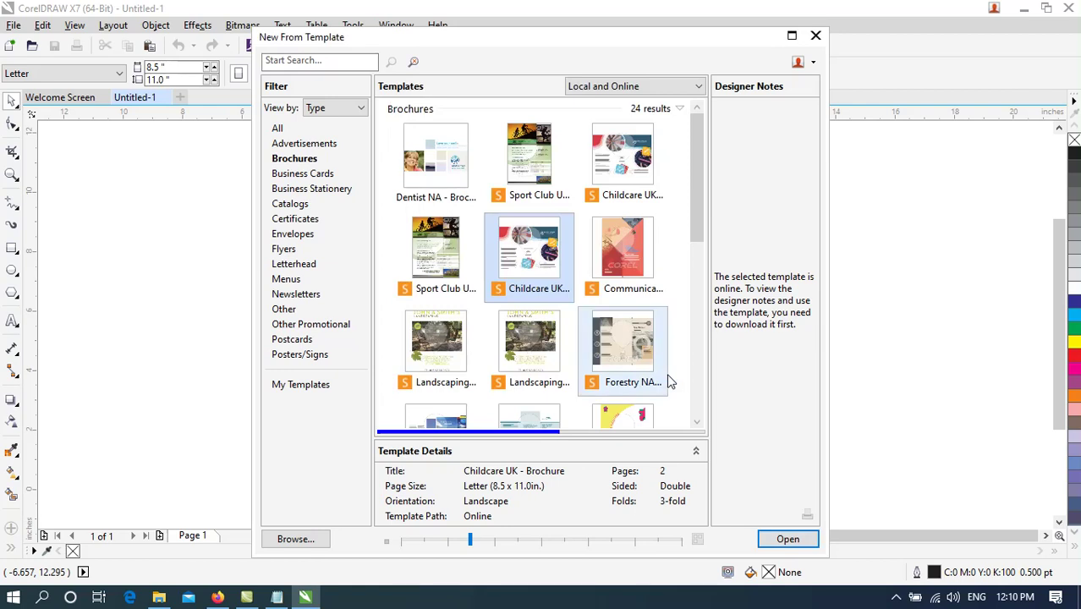
Step: View the Dentist NA and Sport Club brochure details, and try to open the A4 Childcare UK brochure template
mouse_move(541, 304)
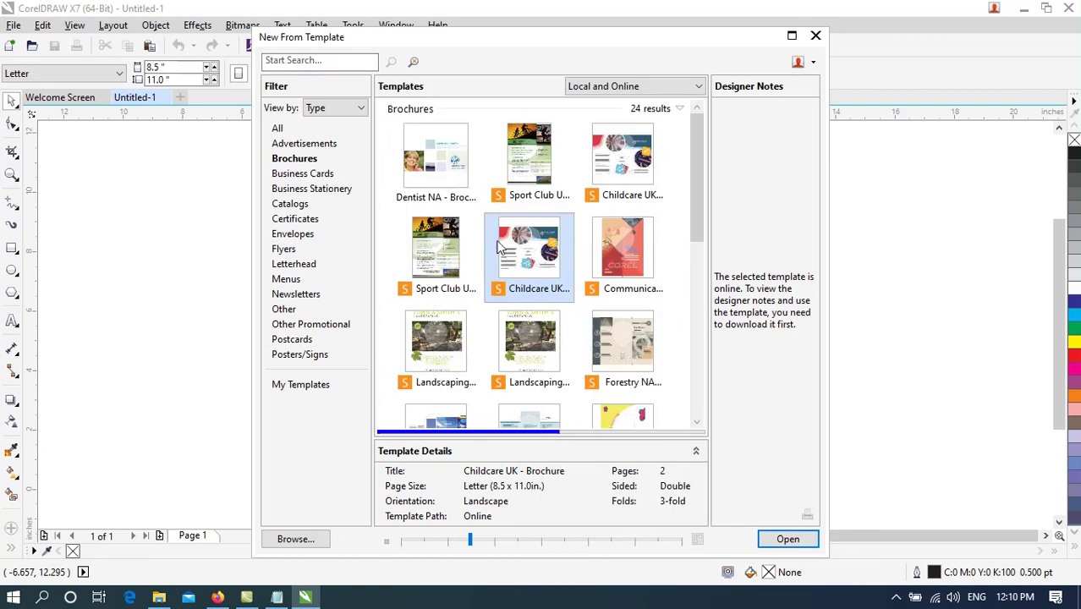
left_click(452, 196)
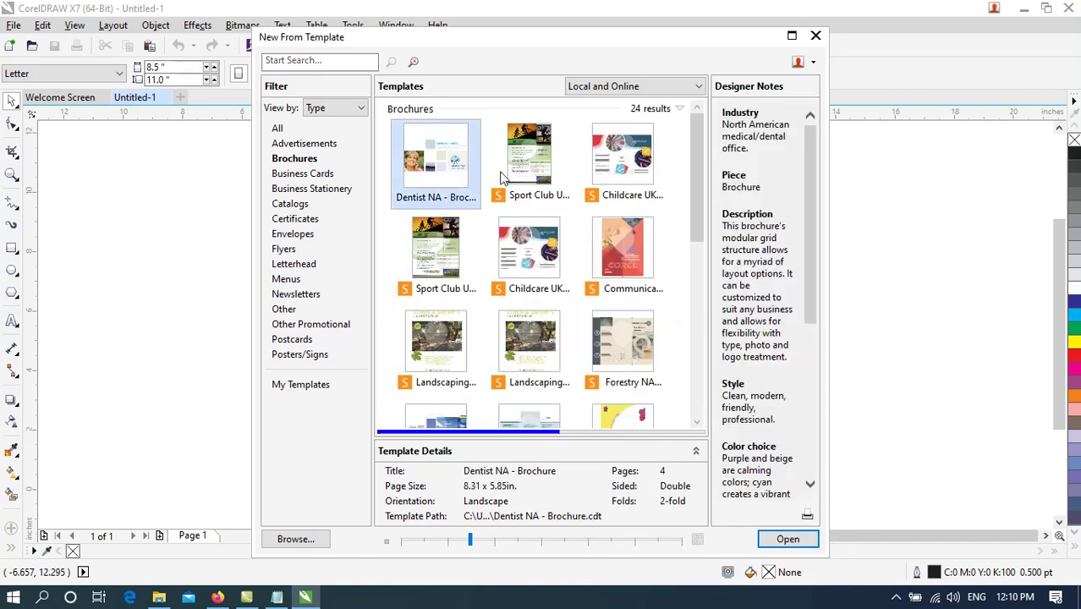
left_click(519, 173)
left_click(638, 196)
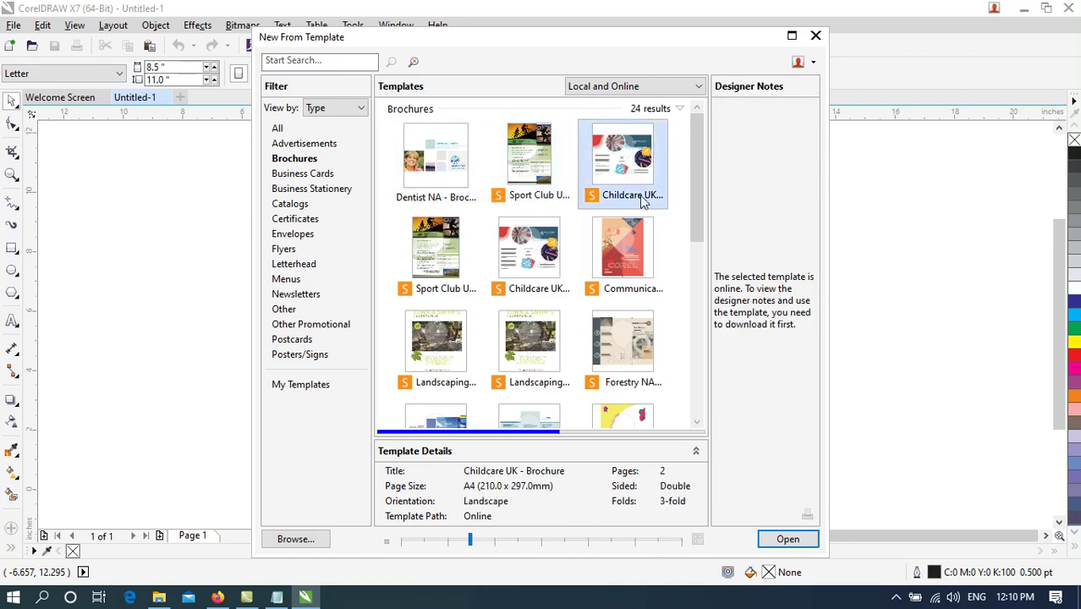
left_click(786, 540)
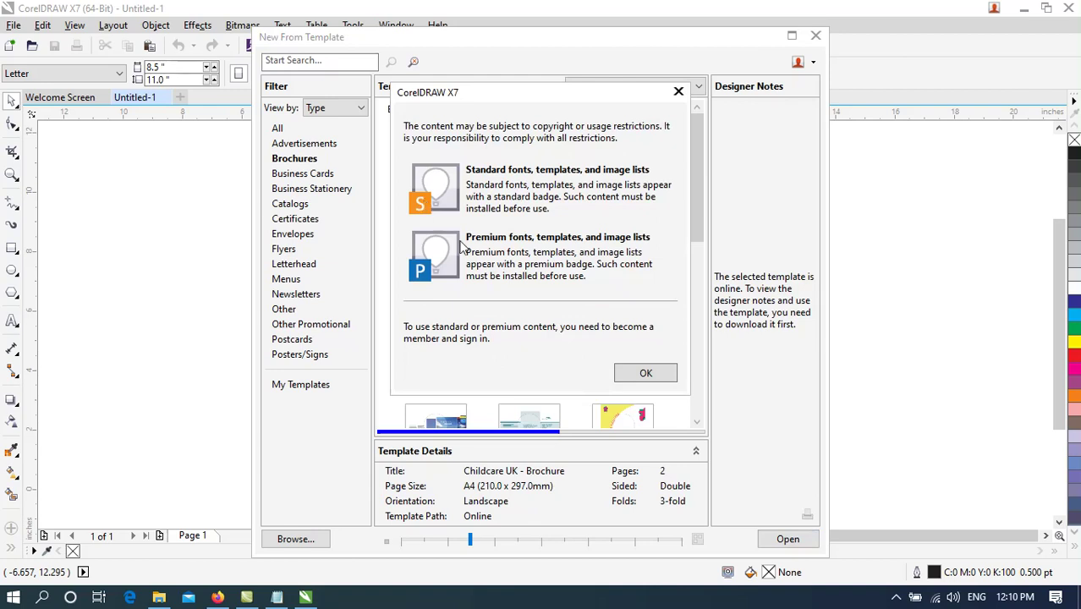
left_click(641, 373)
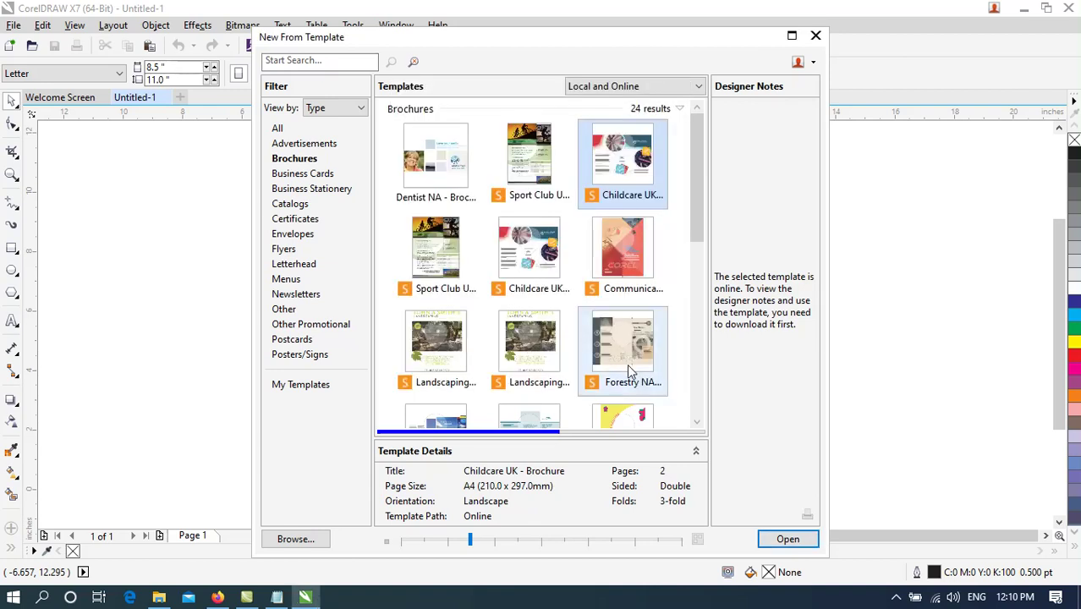
Step: Try to open the last Environmental Non Profit template in the Brochures category
left_click_drag(700, 223, 699, 406)
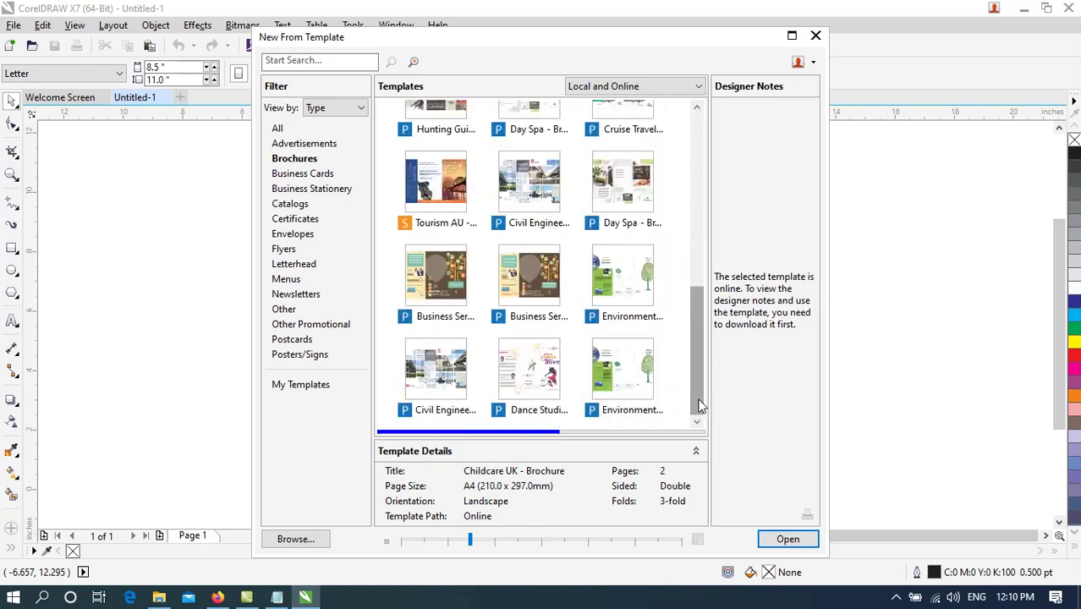
left_click(628, 389)
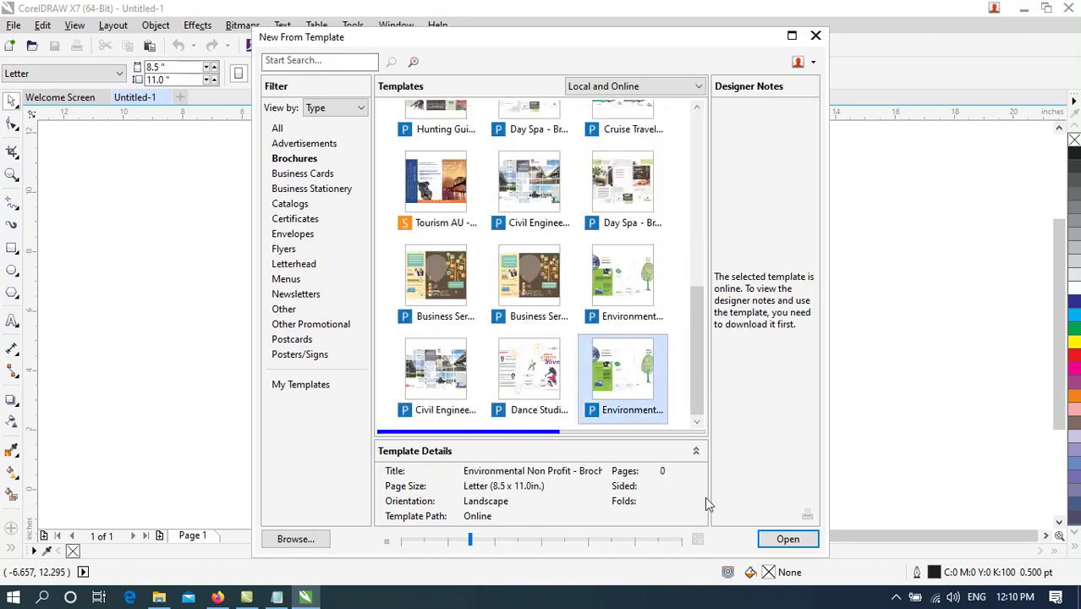
left_click(772, 538)
left_click(636, 377)
Step: Browse the other template types, including Business Cards, Catalogs, Envelopes, Letterhead, Newsletters, Other Promotional and Advertisements
left_click(324, 190)
left_click(313, 174)
left_click(314, 206)
left_click(314, 235)
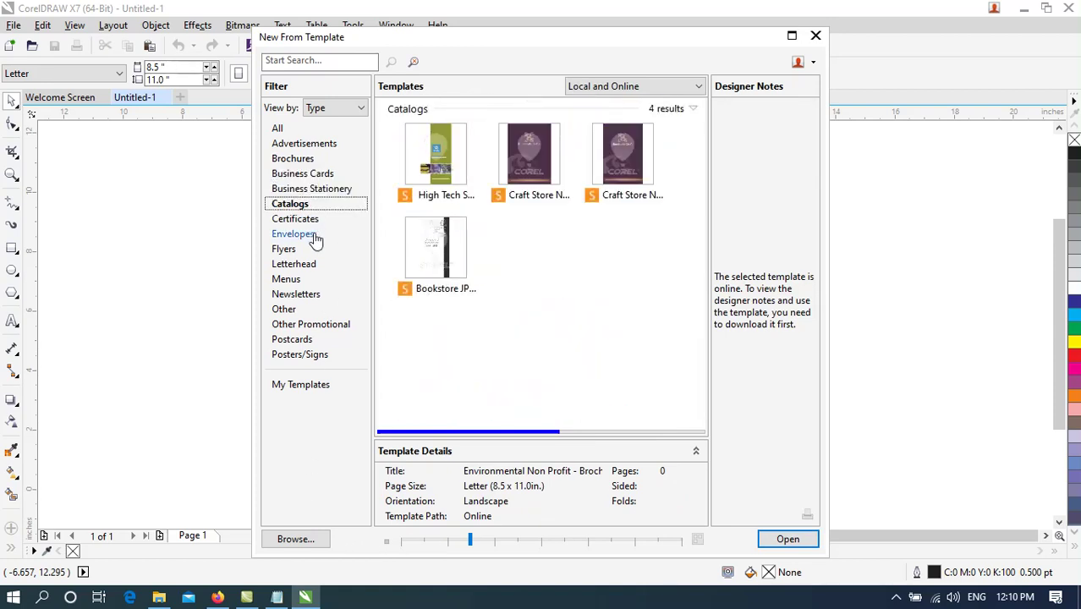
left_click(318, 265)
left_click(320, 294)
left_click(320, 311)
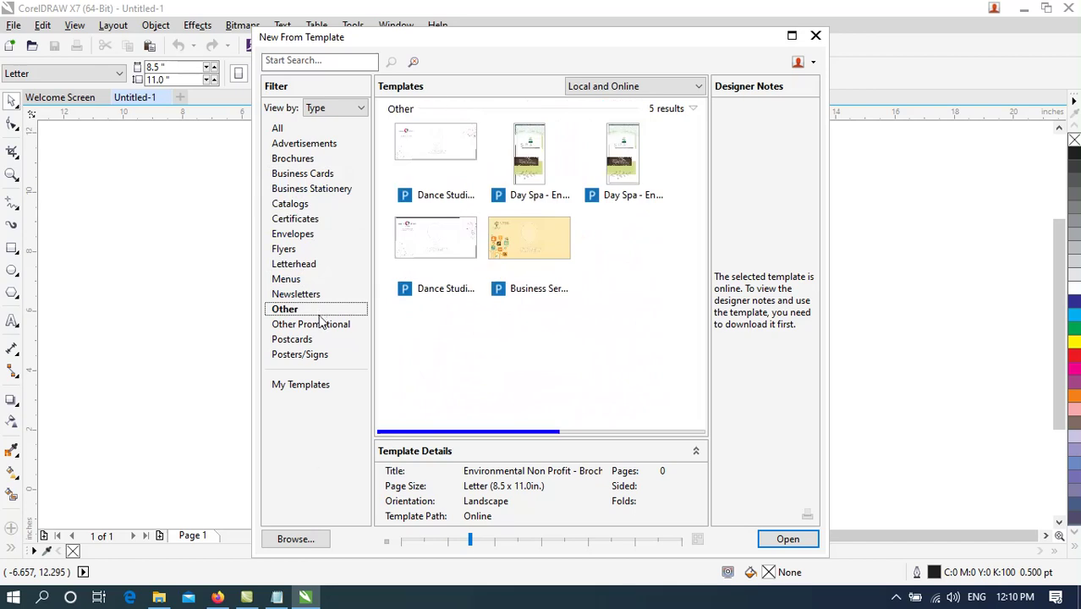
left_click(320, 324)
left_click(318, 145)
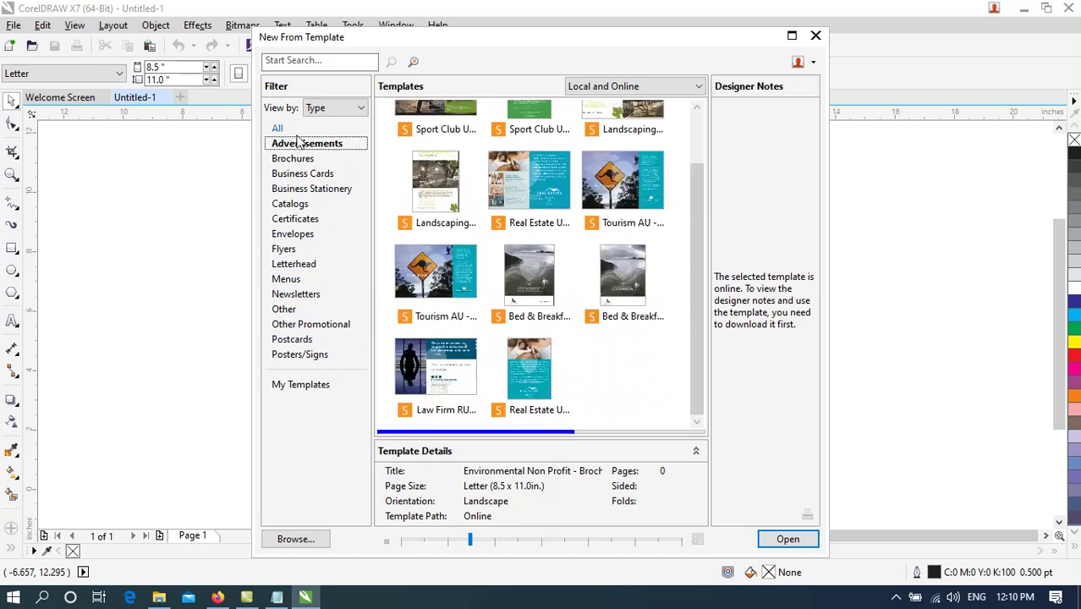
Step: Show all templates and set the template filter to view by Industry
left_click(335, 108)
left_click(330, 114)
left_click(330, 115)
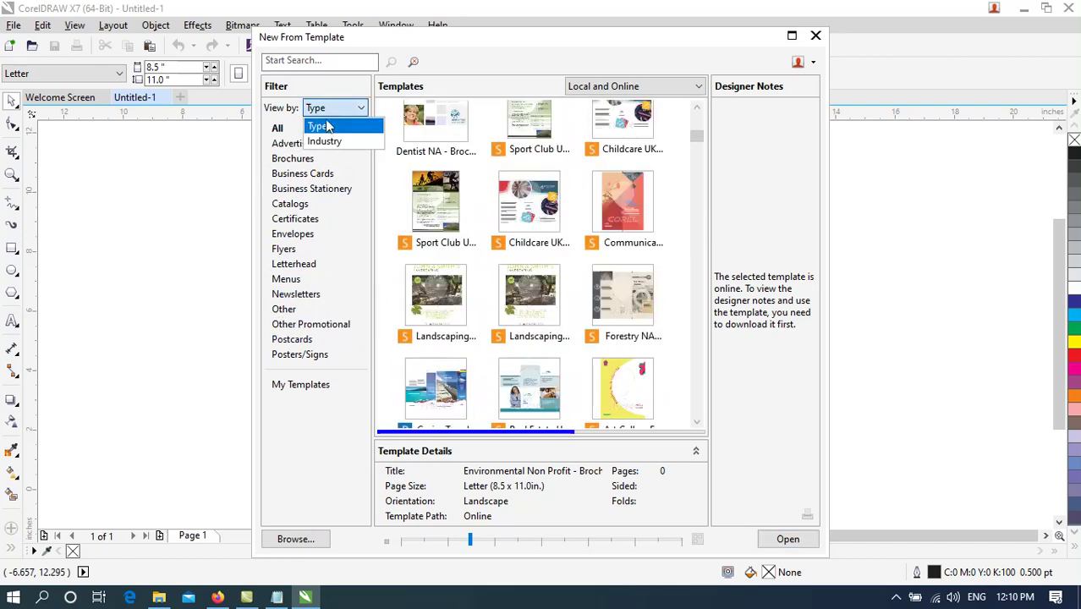
left_click(330, 141)
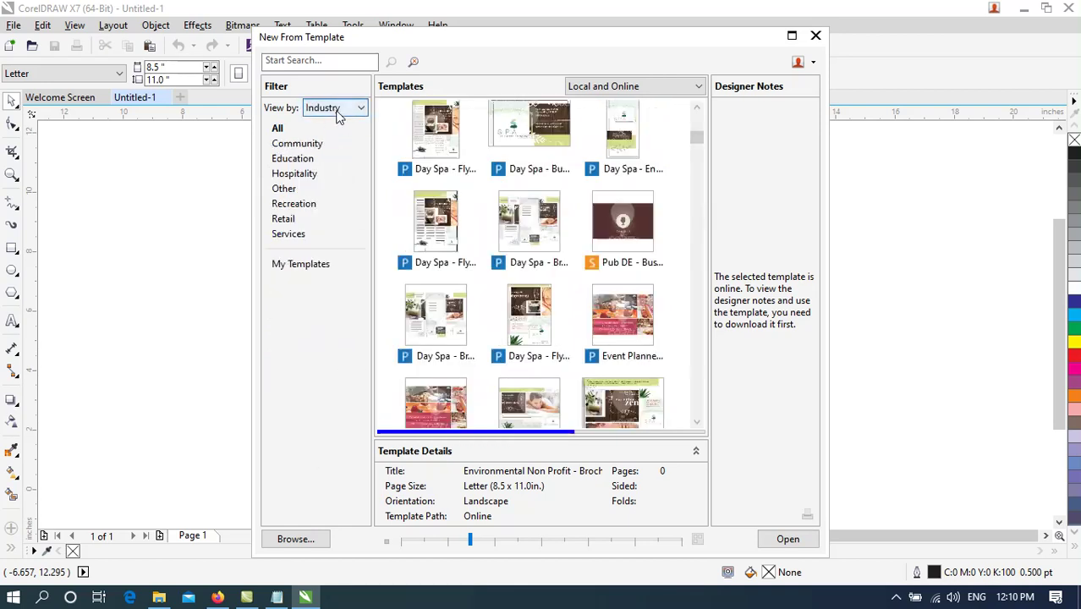
Step: Set the template filter to view by Type and show only online templates
left_click(337, 115)
left_click(334, 126)
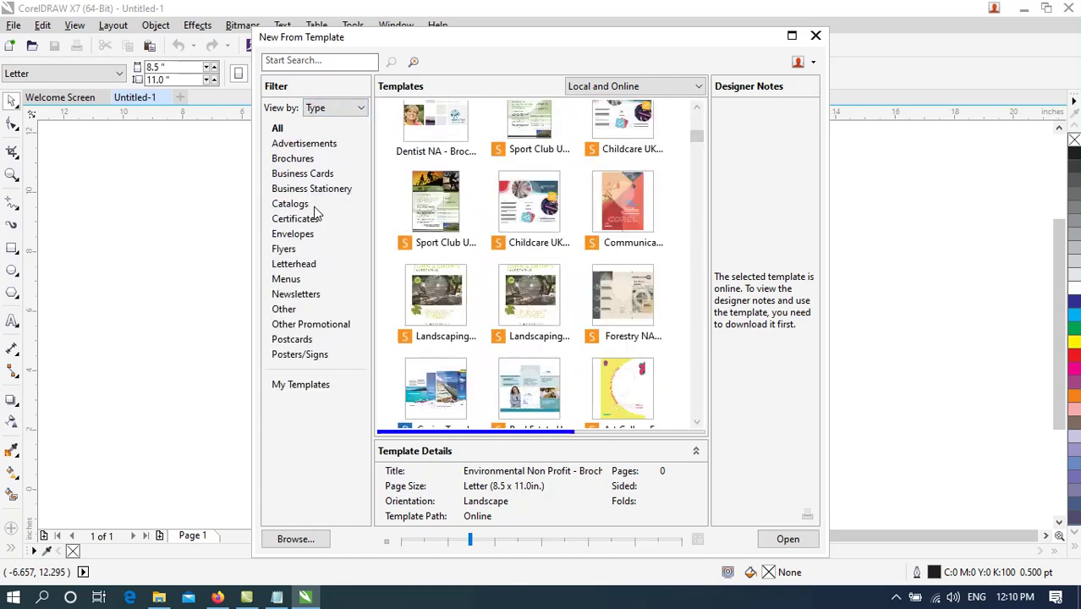
left_click(607, 86)
left_click(589, 123)
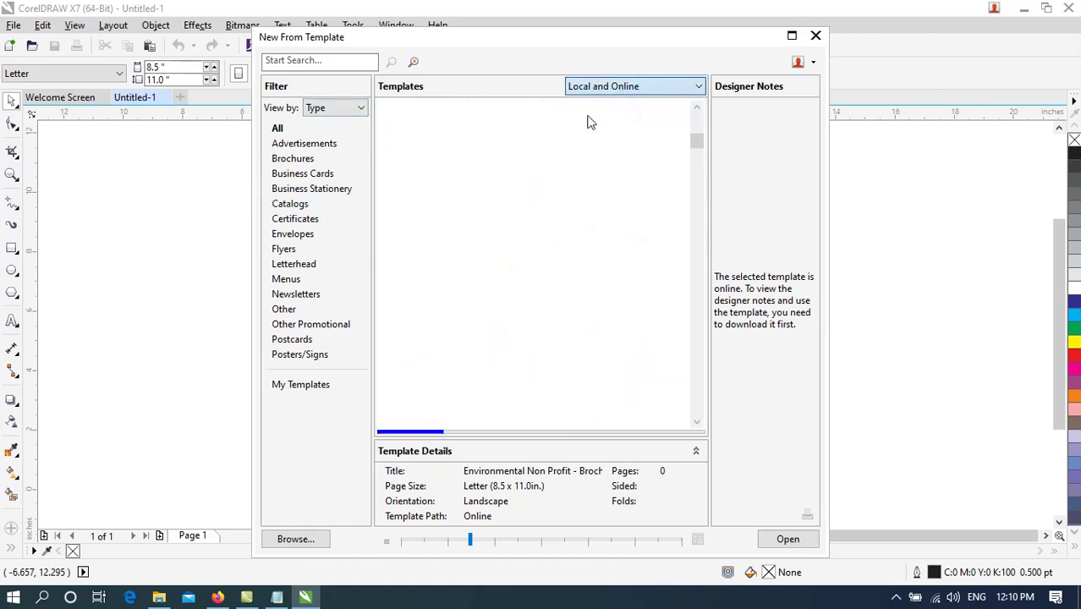
Step: Show only local templates and open the Dentist NA - Appointment Card 2 template
left_click(595, 91)
left_click(584, 118)
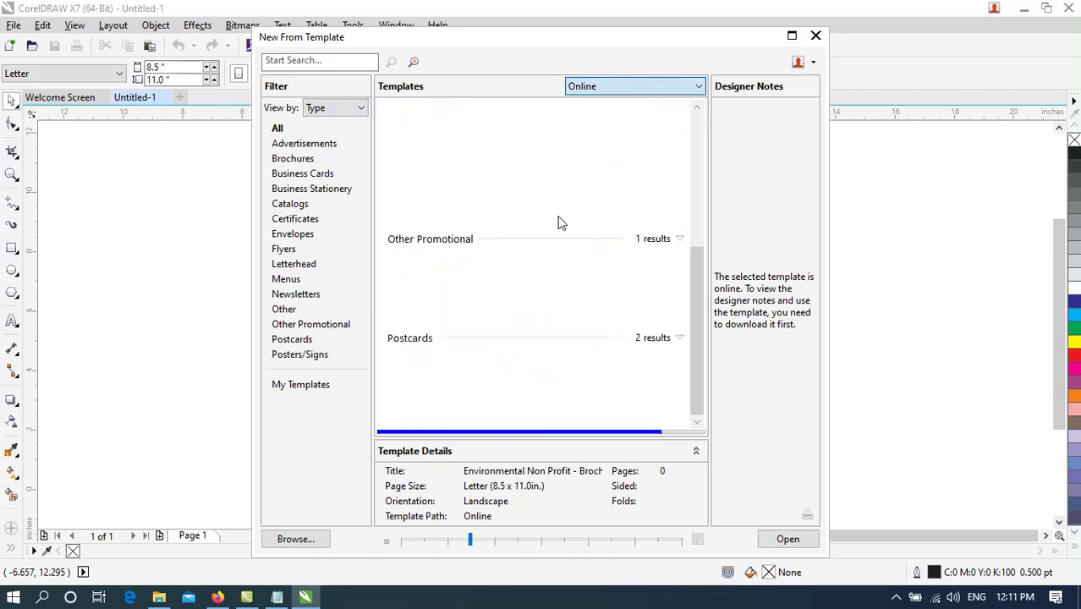
left_click(478, 161)
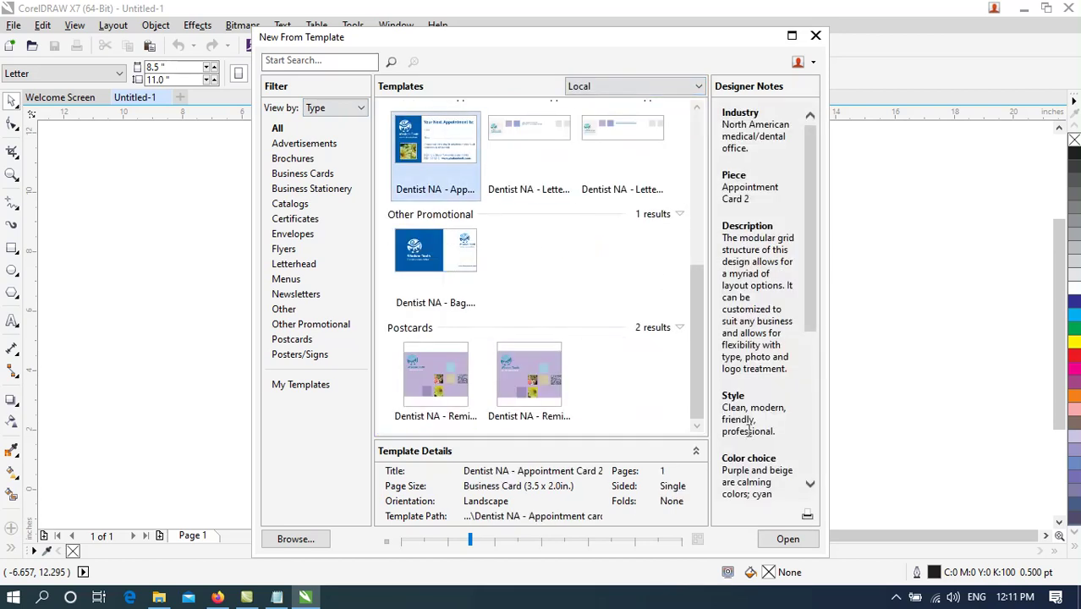
left_click(786, 536)
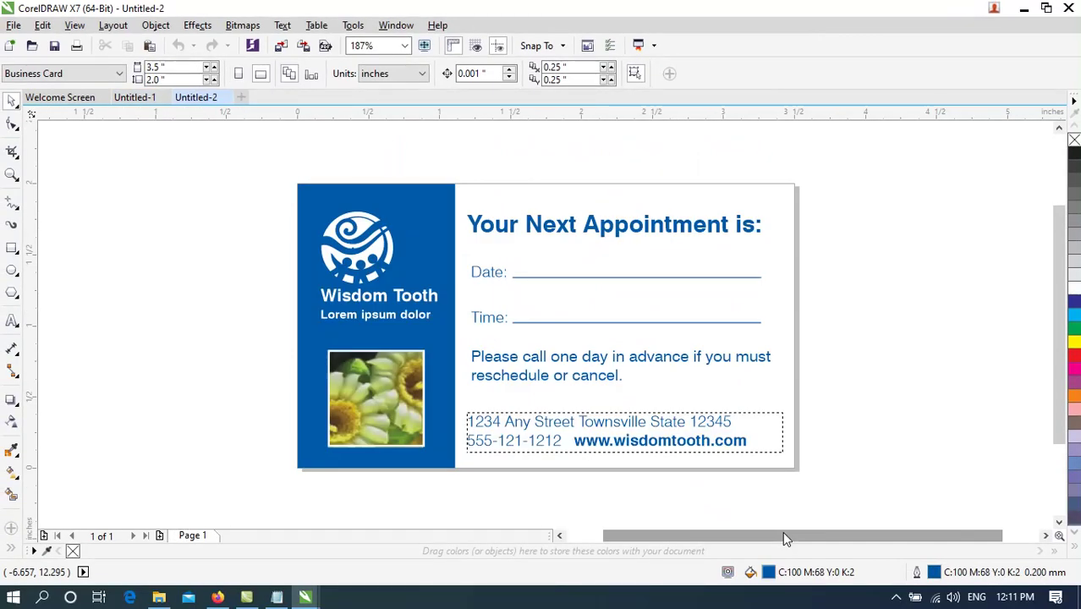
Step: Examine the appointment card by selecting its text and logo objects individually, including the Date and Time text and the logo curve
right_click(567, 279)
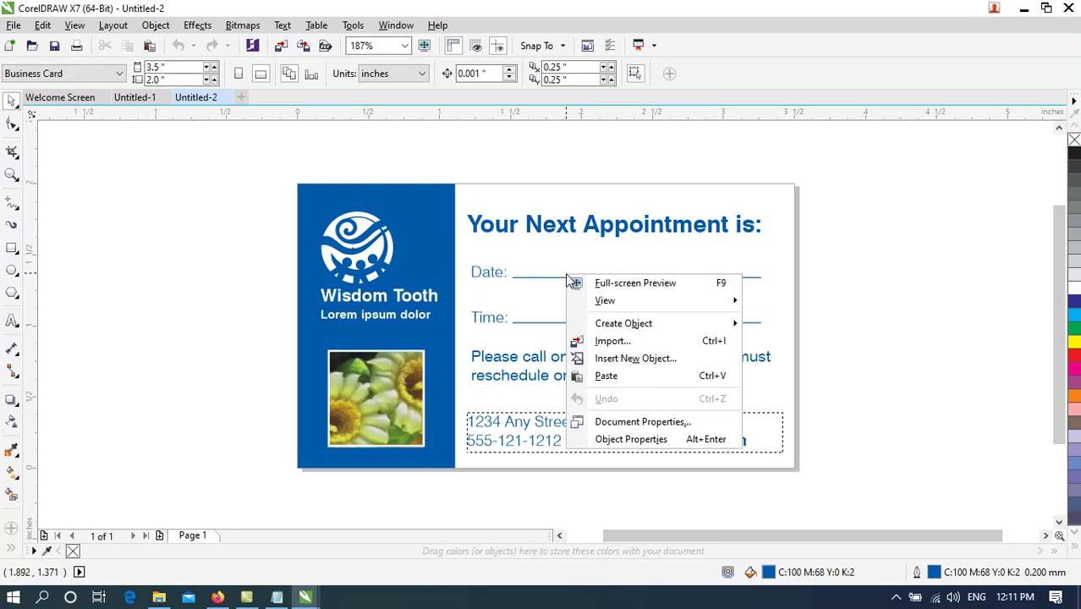
left_click(522, 280)
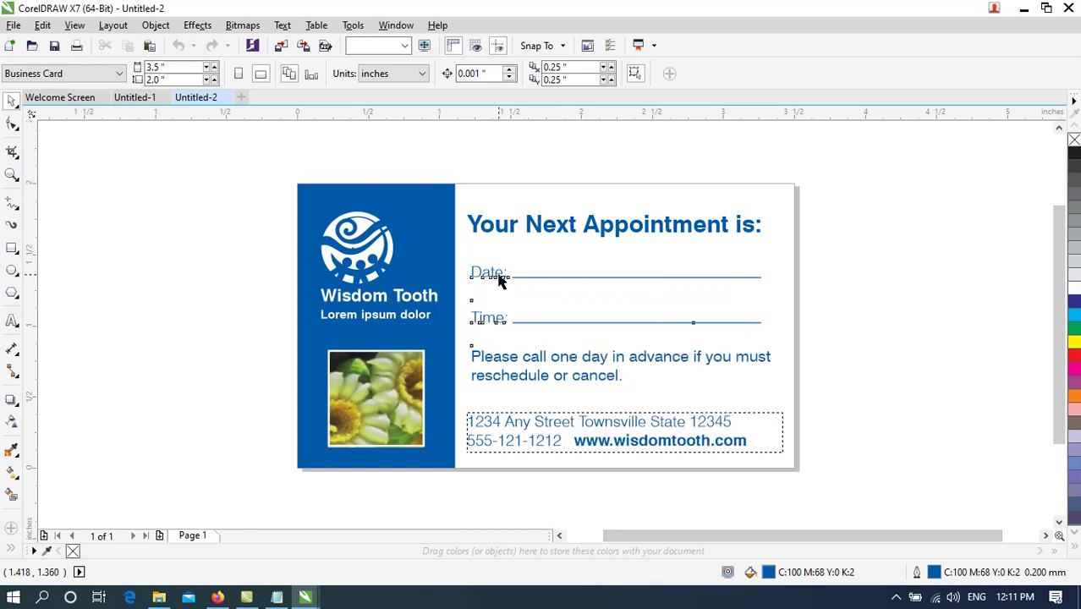
left_click(438, 316)
left_click(448, 322)
left_click(377, 252)
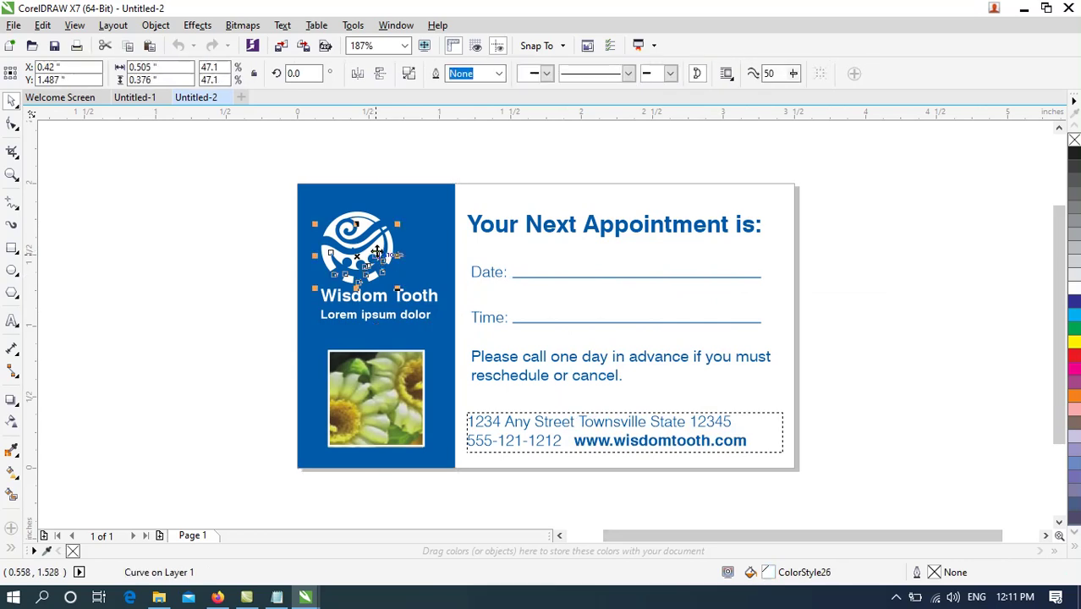
left_click(619, 190)
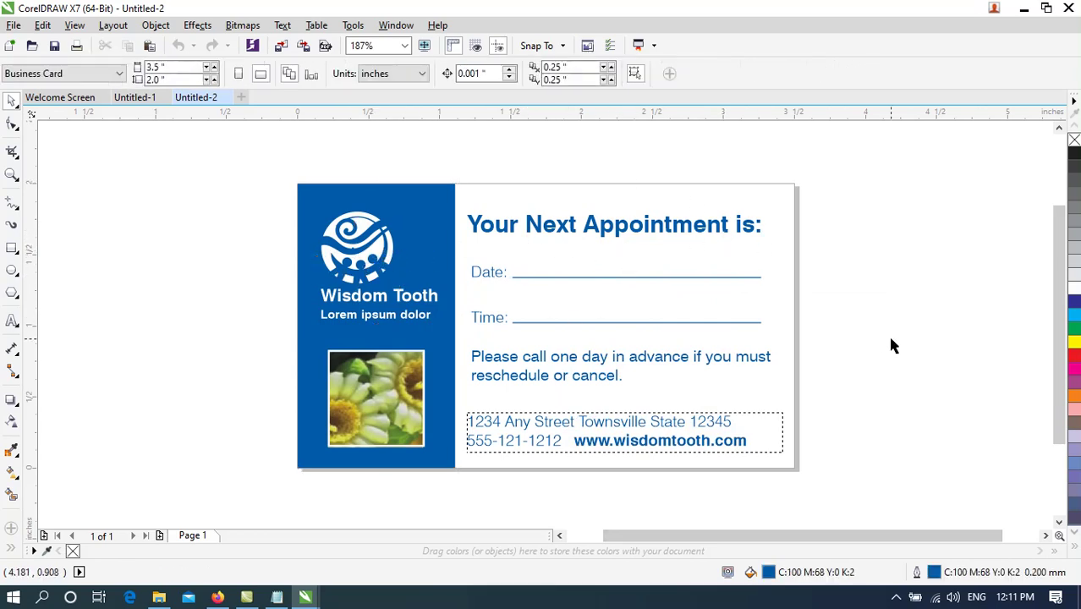
left_click_drag(190, 186, 780, 433)
left_click(818, 433)
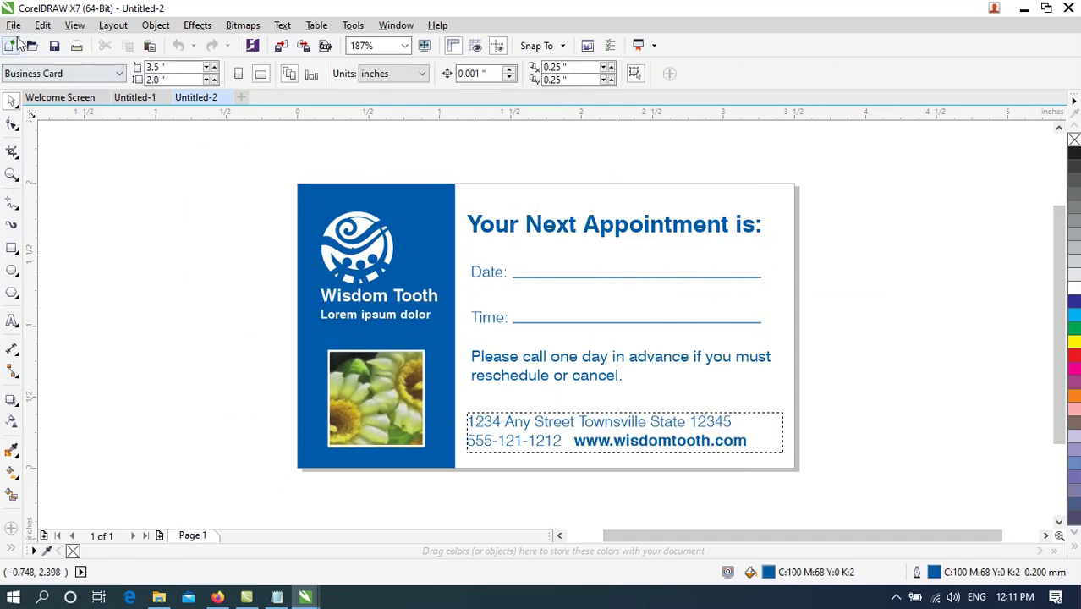
left_click(42, 24)
mouse_move(13, 24)
left_click(51, 59)
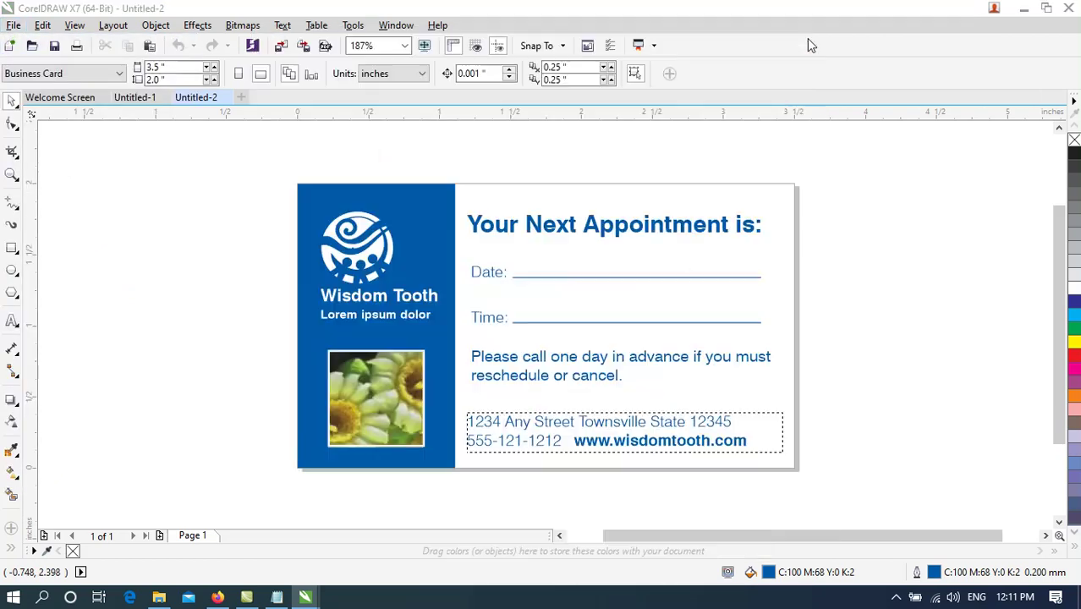
left_click(812, 36)
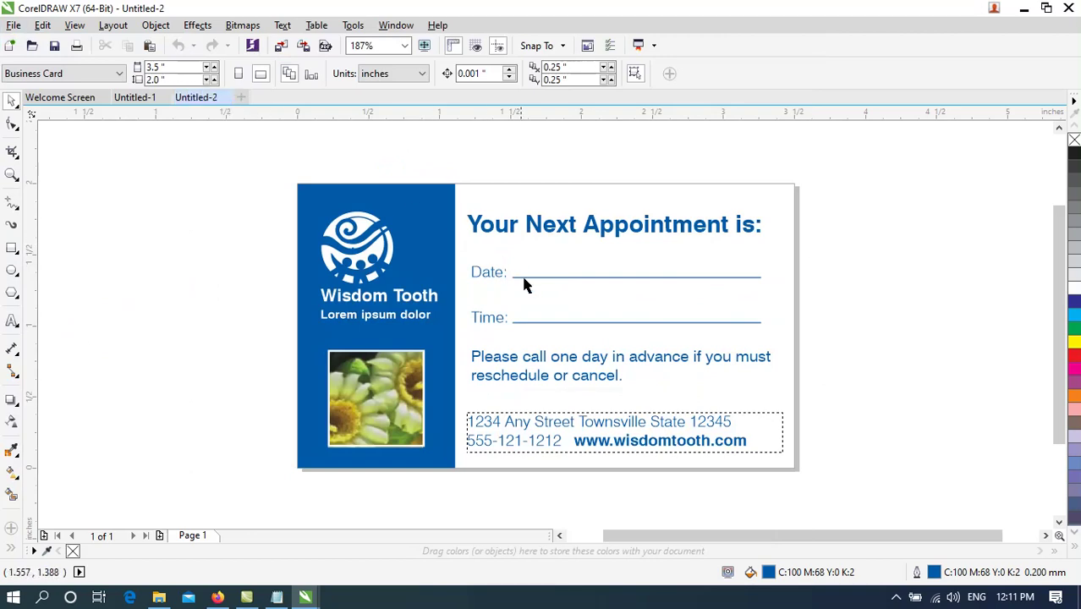
Step: Close both open documents without saving the appointment card and create a new Letter-size document
left_click(226, 101)
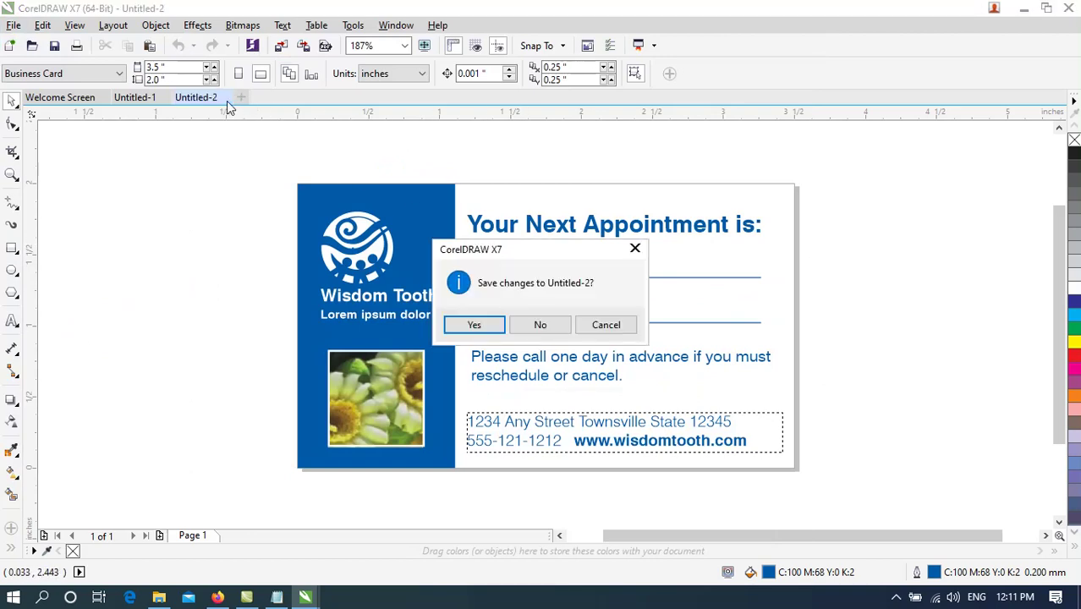
left_click(539, 325)
left_click(167, 101)
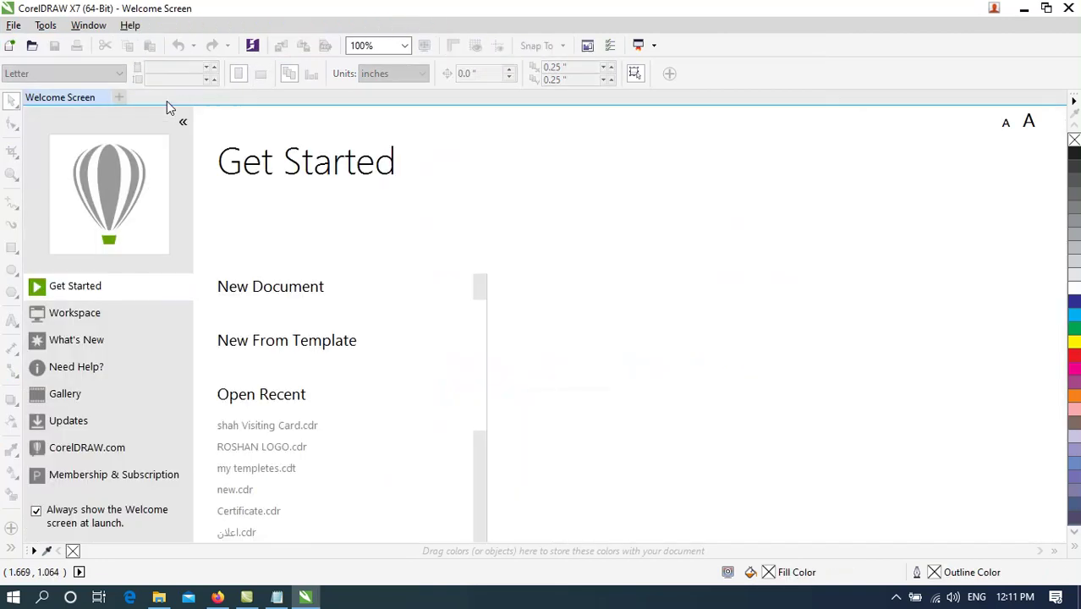
left_click(304, 290)
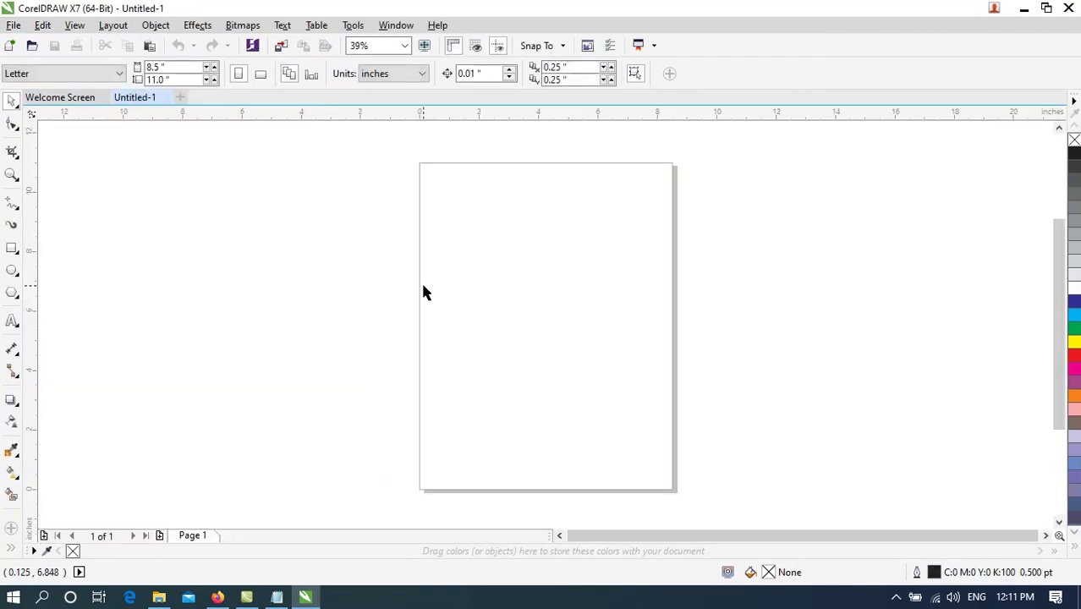
Step: Draw a rectangle about 8.36 by 10.55 inches over the page and make a slightly offset copy of it
left_click(12, 248)
left_click_drag(421, 169, 670, 483)
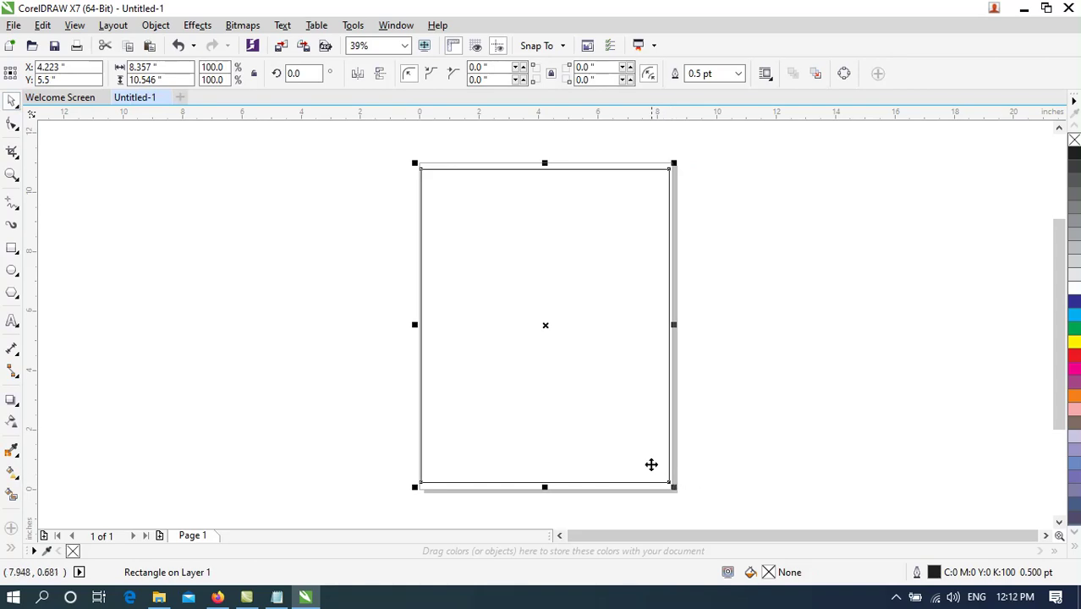
left_click(647, 461)
left_click_drag(646, 462, 641, 460)
right_click(641, 460)
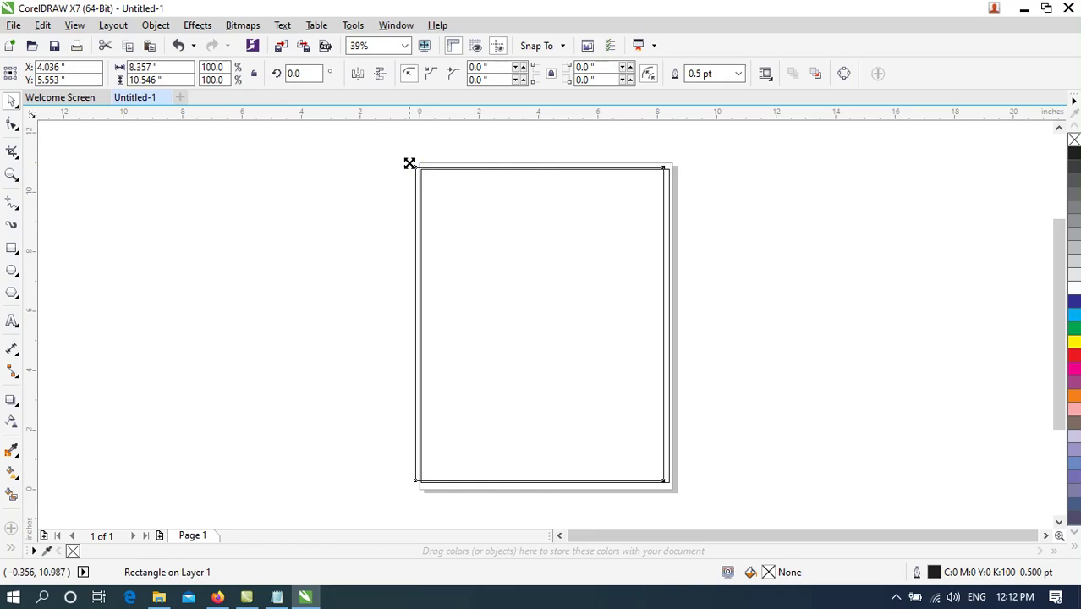
Step: Shrink the copied rectangle to about 6.86 by 8.66 inches inside the first one and round its corners with a 5-inch radius
left_click_drag(410, 161, 430, 176)
left_click_drag(542, 248, 546, 248)
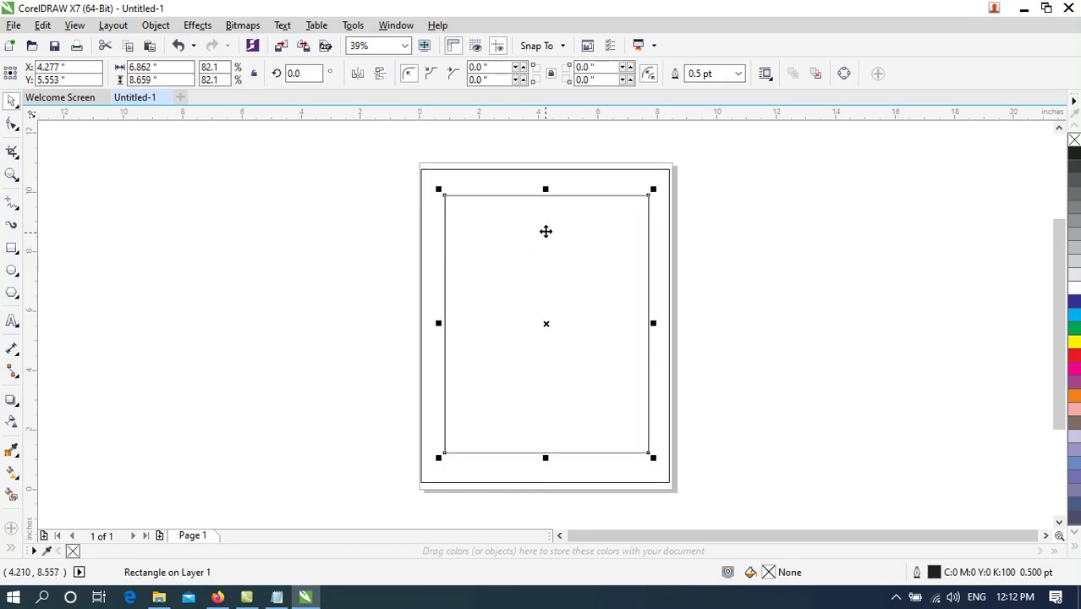
left_click(478, 67)
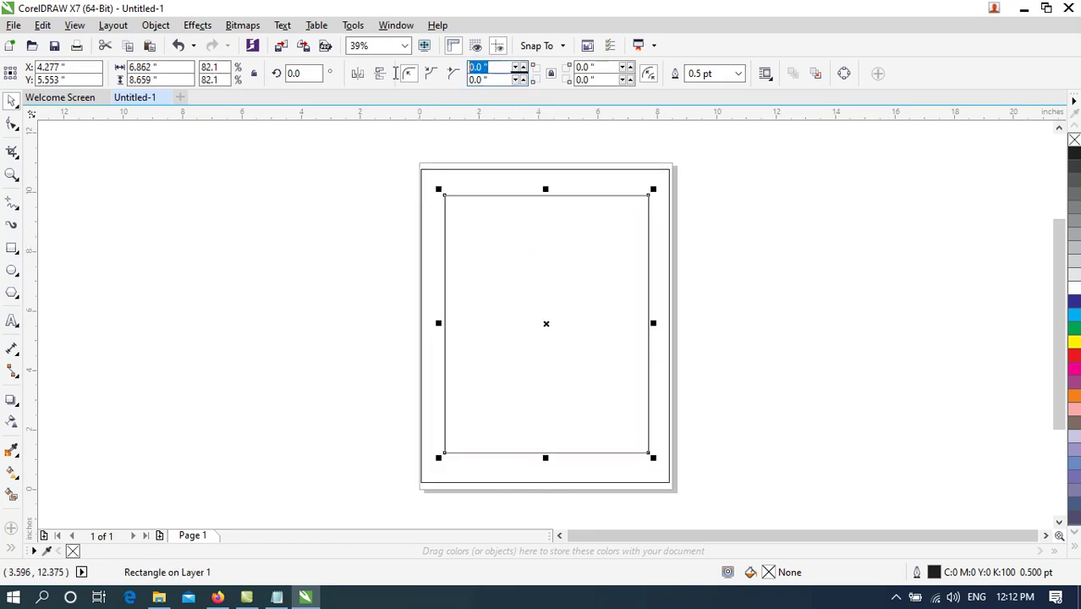
type("5")
key("Return")
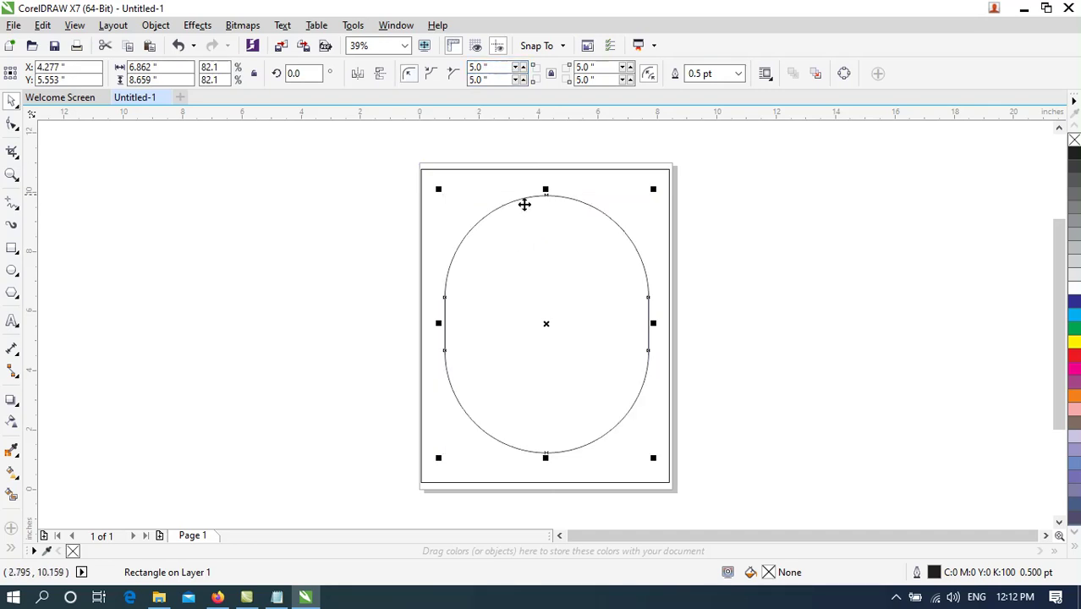
Step: Duplicate the rounded rectangle and enlarge the copy to about 7.68 by 9.69 inches around the original
left_click(558, 234)
left_click(323, 266)
left_click(506, 284)
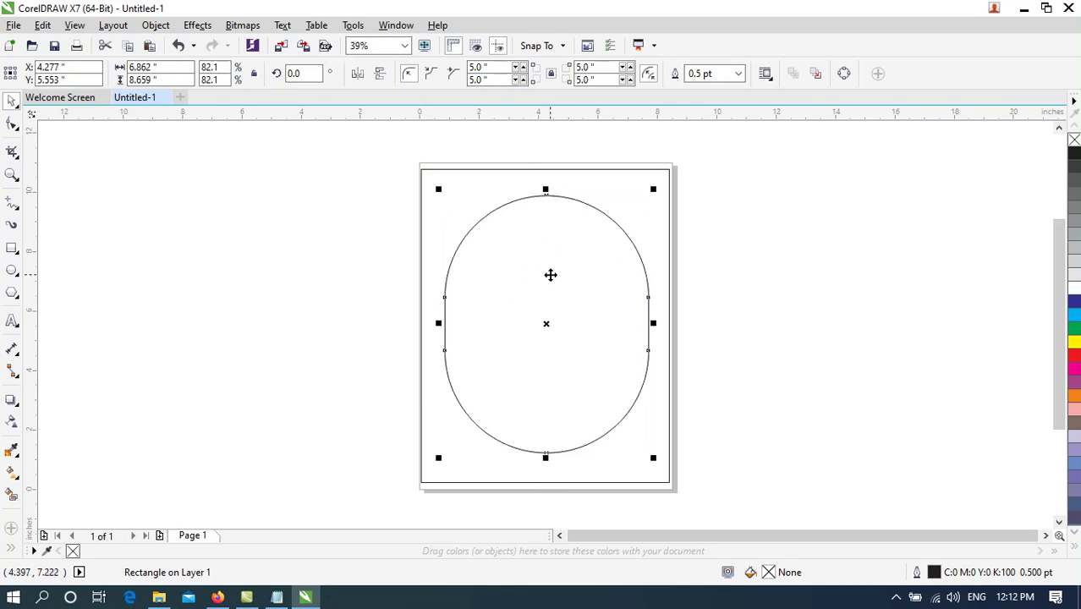
left_click_drag(653, 189, 658, 183)
left_click_drag(438, 457, 422, 471)
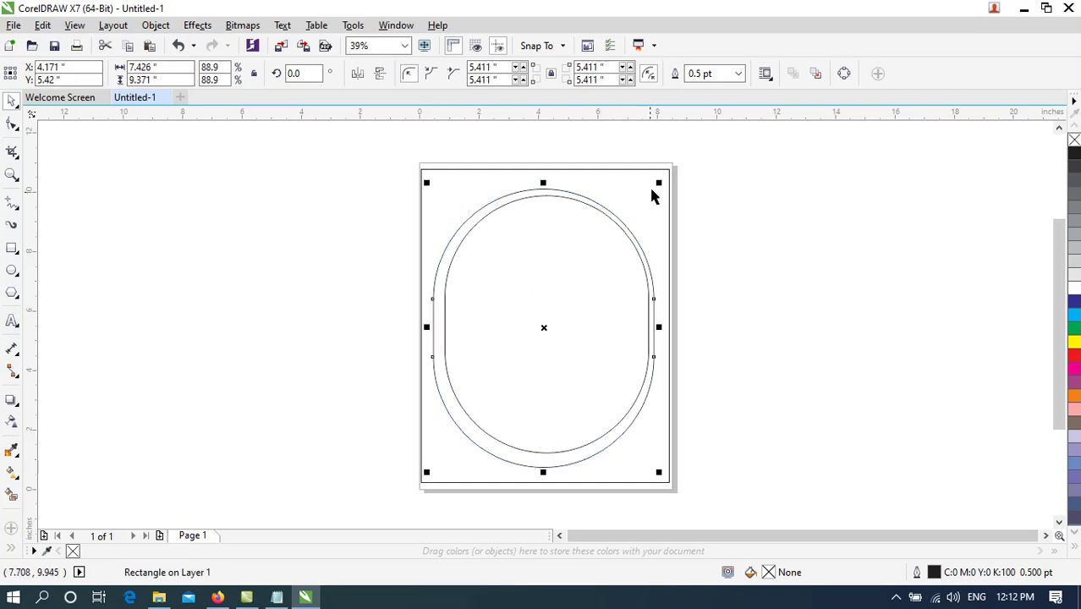
left_click_drag(659, 182, 666, 173)
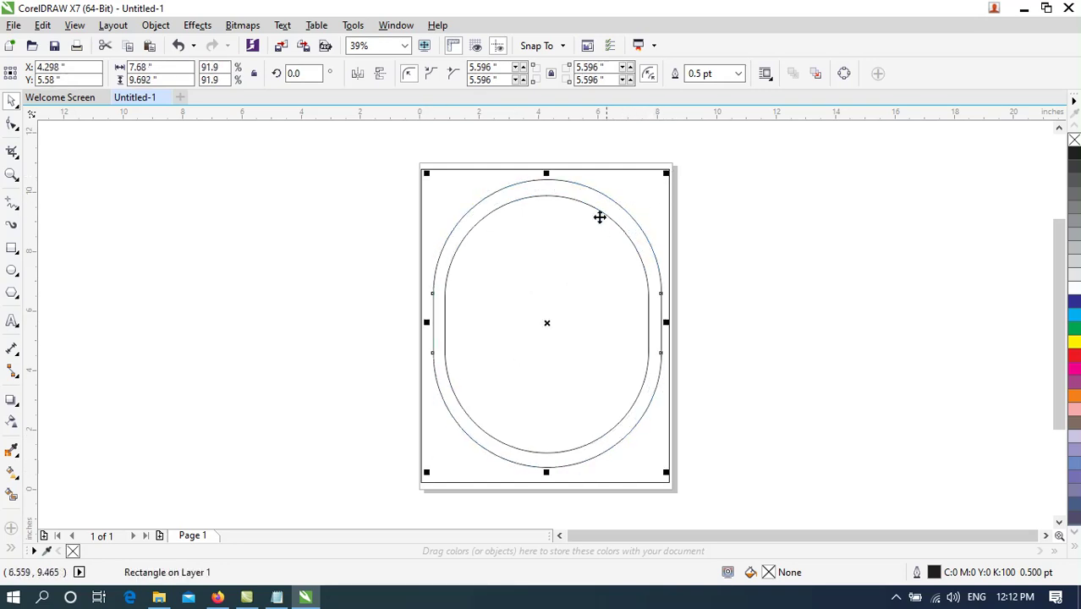
Step: Smart Fill the area between the outer rectangle and the larger rounded shape with dark blue (#000066) and no outline
left_click(456, 192)
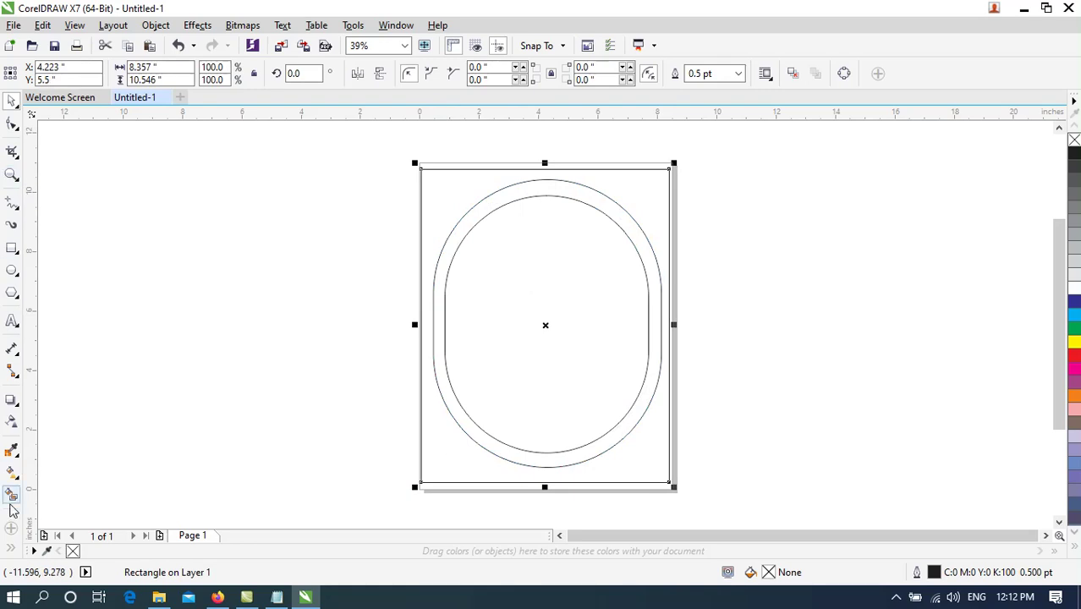
left_click(12, 503)
left_click(175, 74)
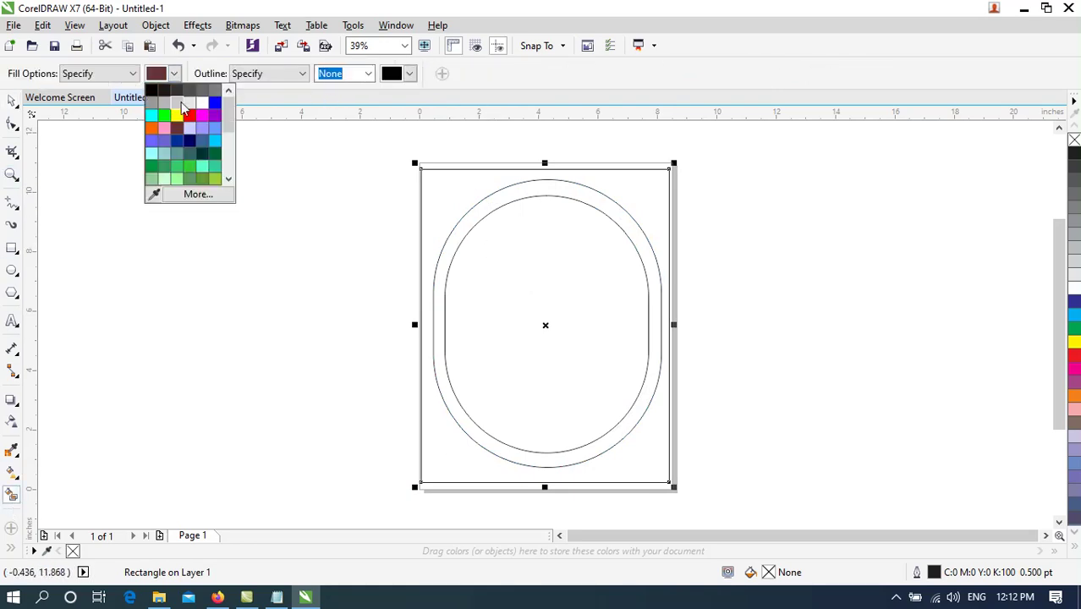
left_click(193, 135)
left_click(443, 224)
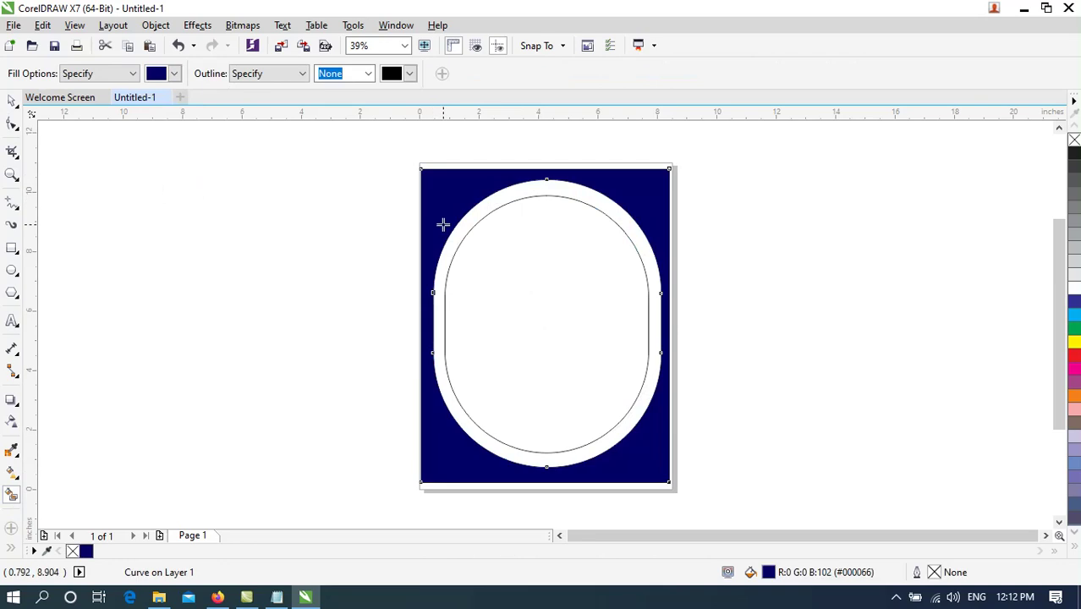
Step: Smart Fill the ring between the two rounded shapes with orange (#FF6633)
left_click(174, 75)
left_click(181, 170)
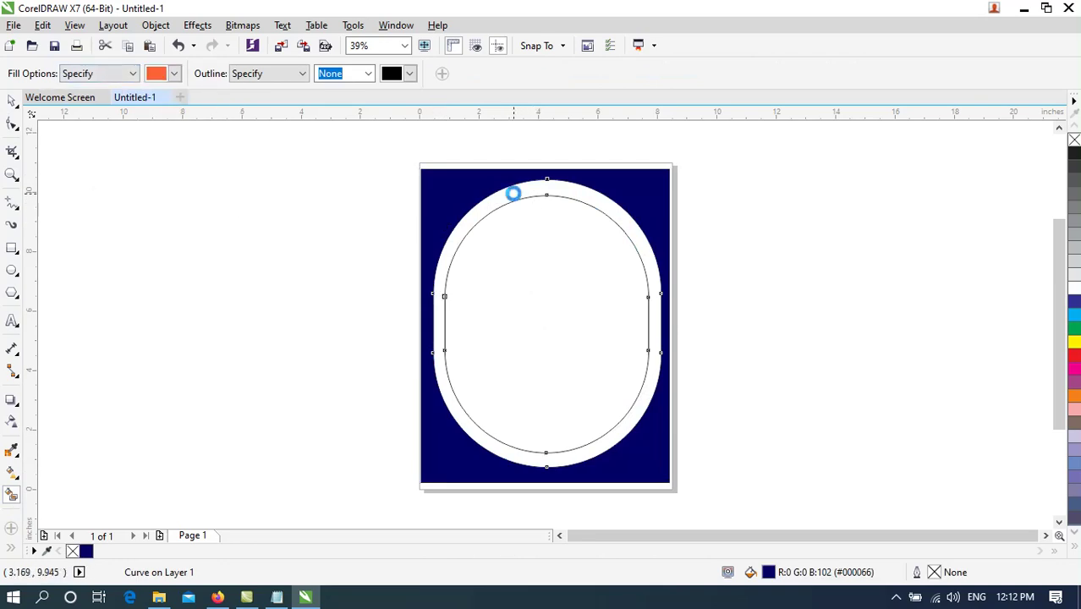
left_click(555, 254)
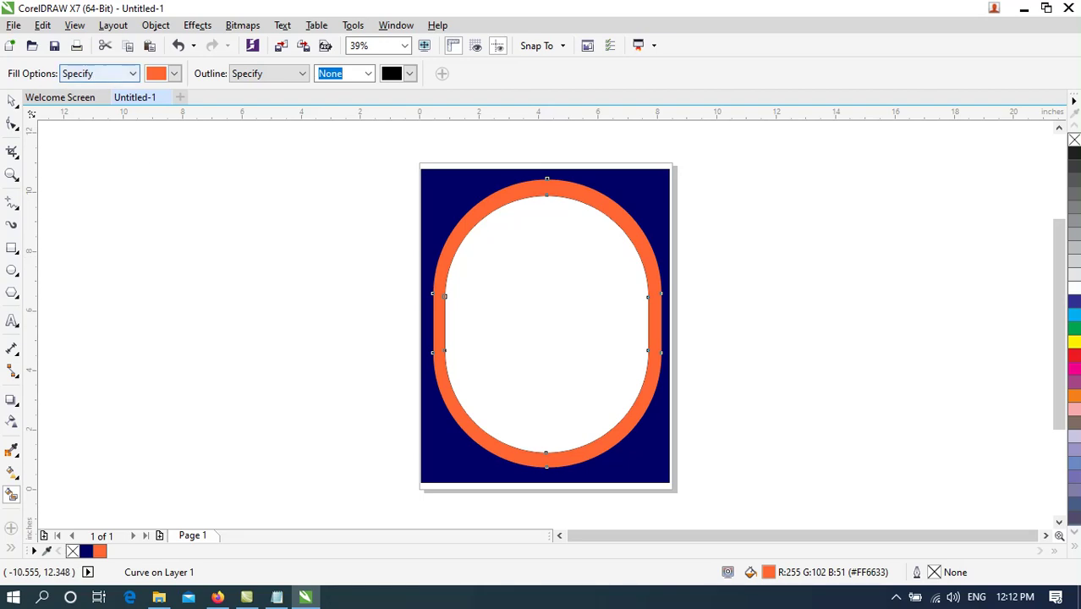
Step: Remove the outlines from the rounded shapes and the ring in the middle of the page
left_click(11, 101)
left_click_drag(354, 176, 763, 496)
right_click(1073, 140)
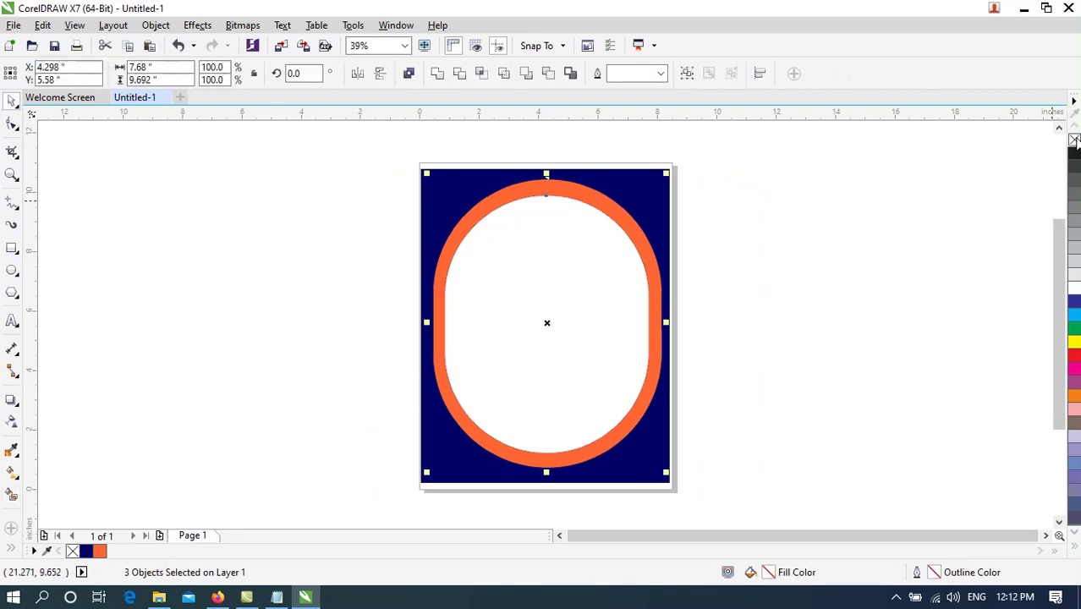
left_click(782, 222)
left_click(598, 254)
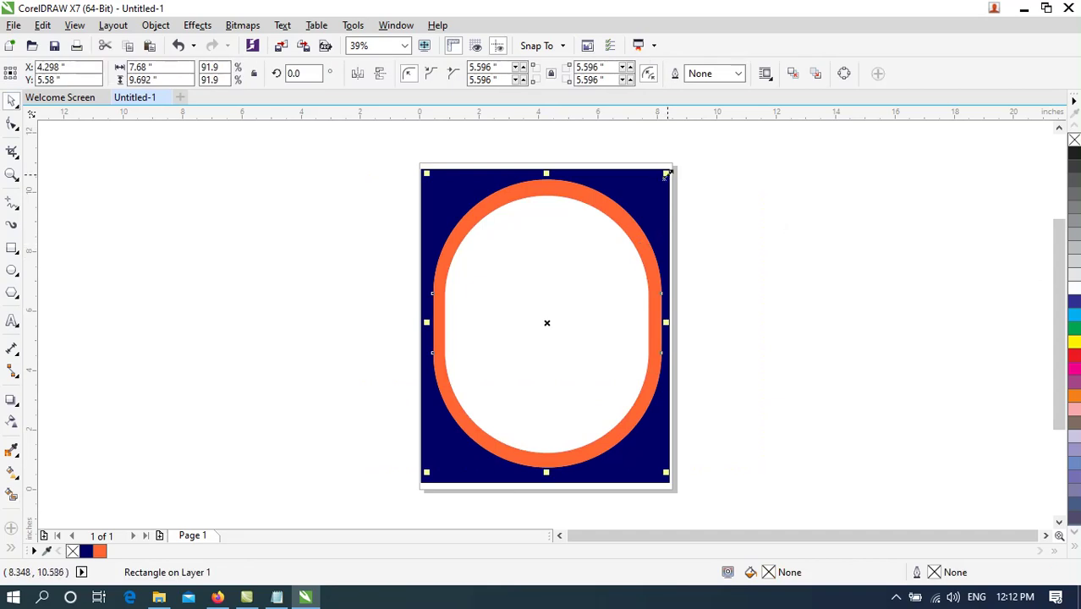
left_click_drag(673, 169, 676, 181)
left_click(705, 245)
left_click(665, 334)
left_click_drag(682, 323, 688, 325)
left_click(715, 276)
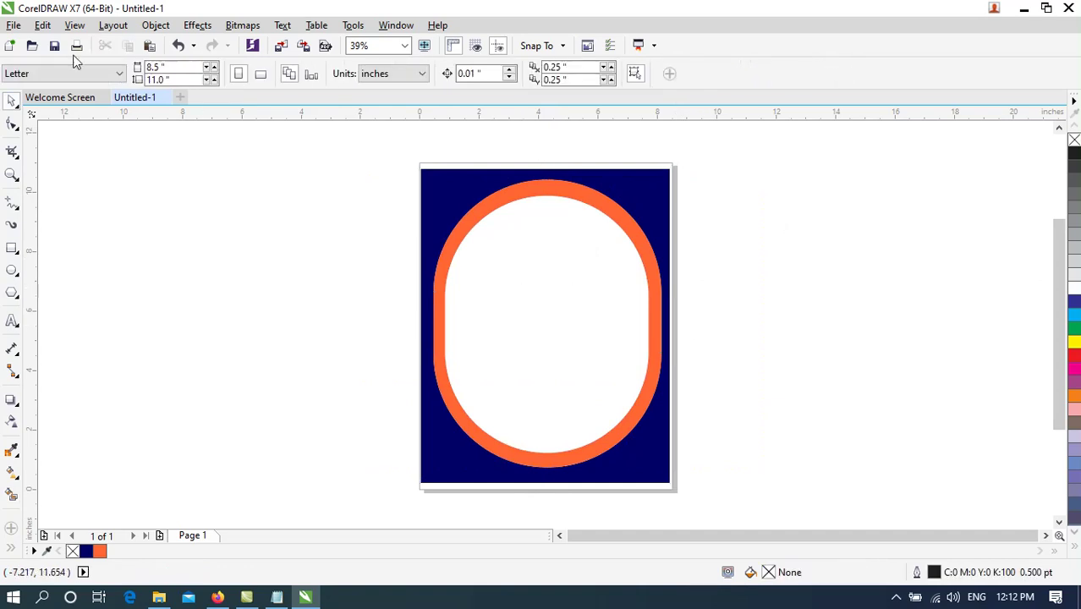
Step: Save the design as the template desing.cdt in the Templates folder with the template name Desing, and close the document
left_click(15, 25)
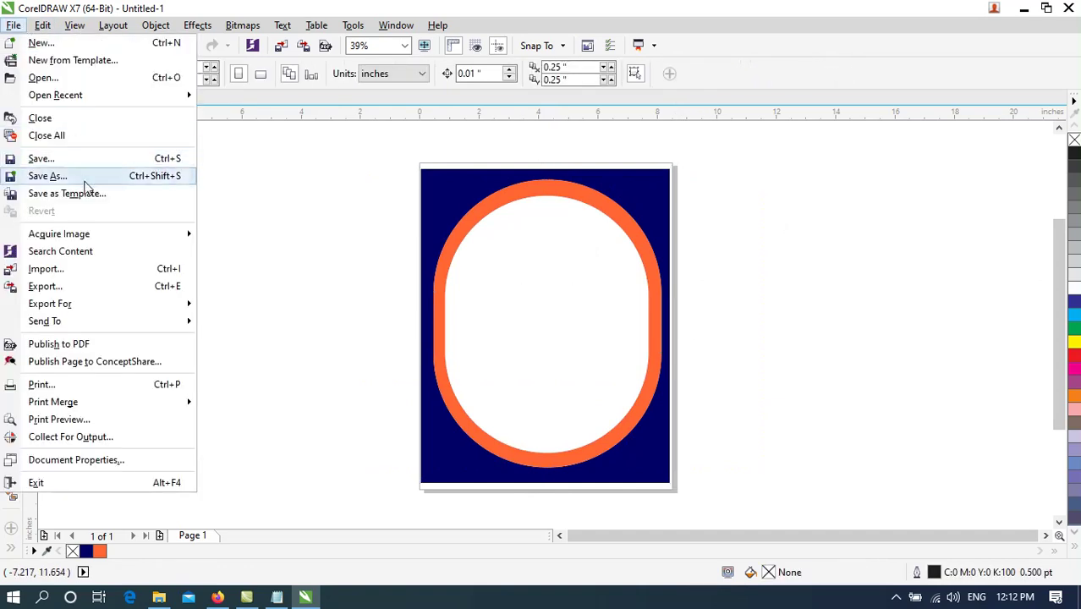
left_click(63, 193)
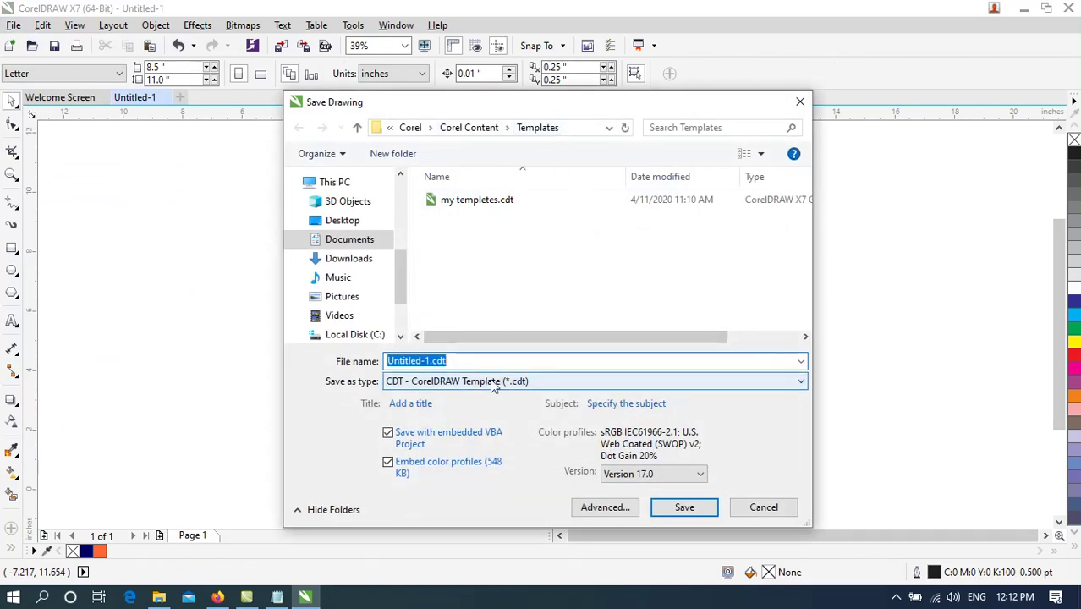
type("desing")
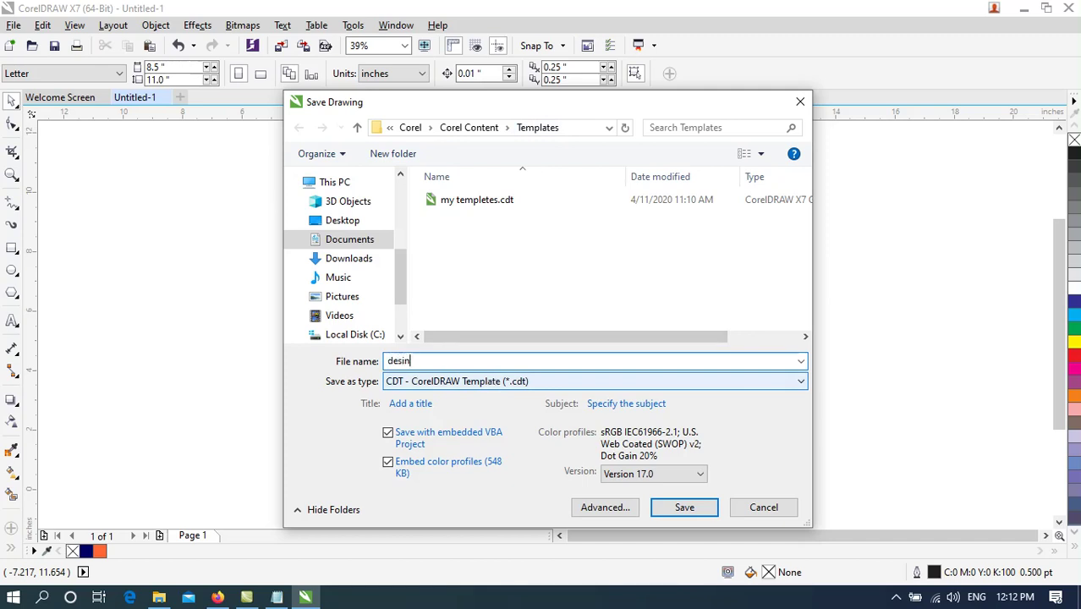
left_click(654, 512)
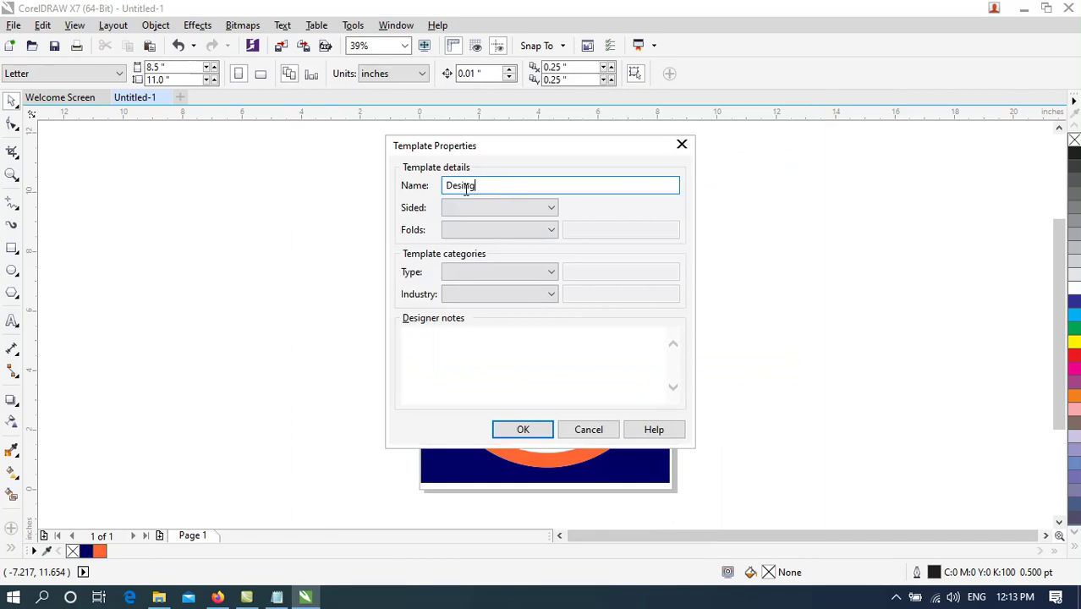
left_click(545, 428)
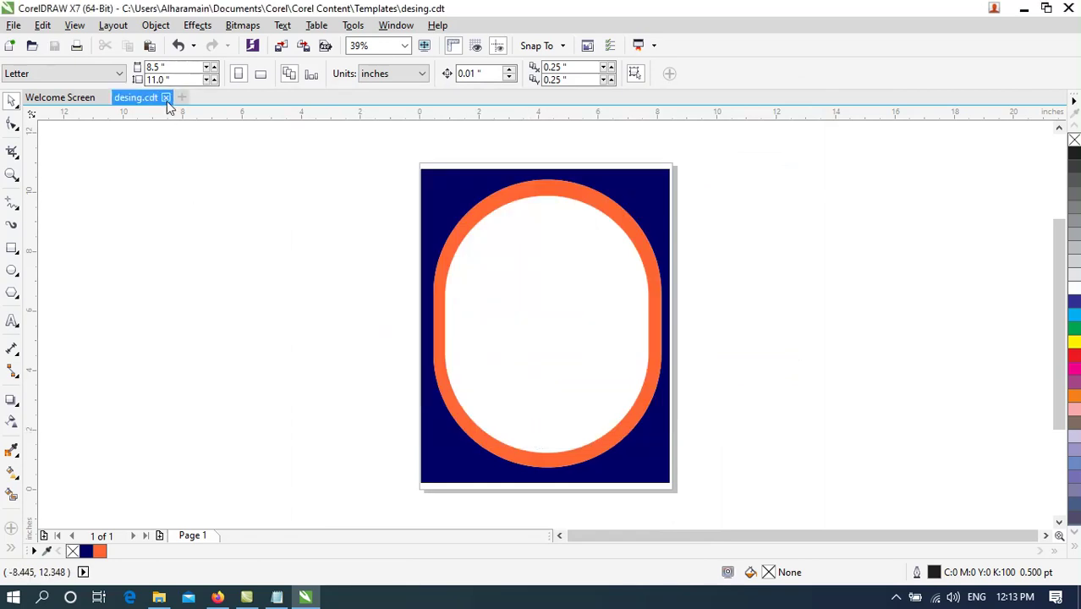
left_click(165, 97)
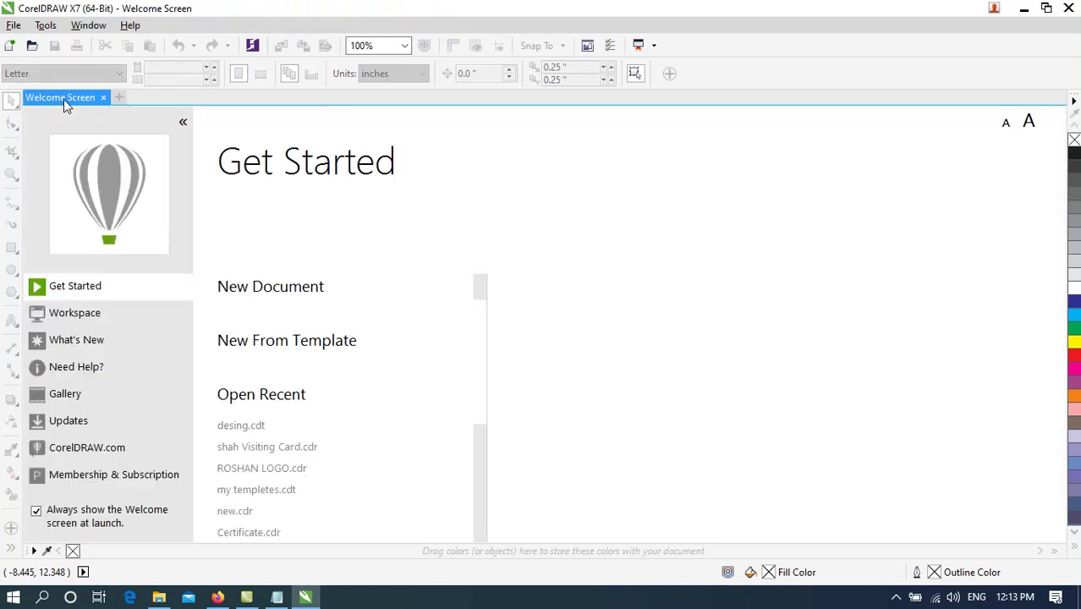
Step: Create a new document from the desing.cdt template in My Templates to check it, and close that document
left_click(298, 352)
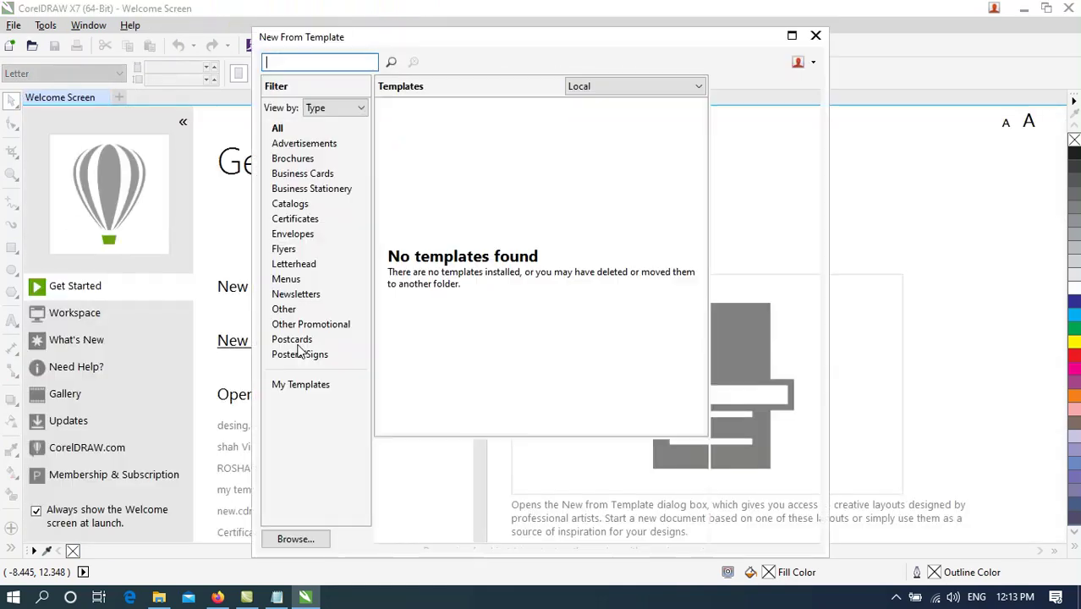
left_click(287, 394)
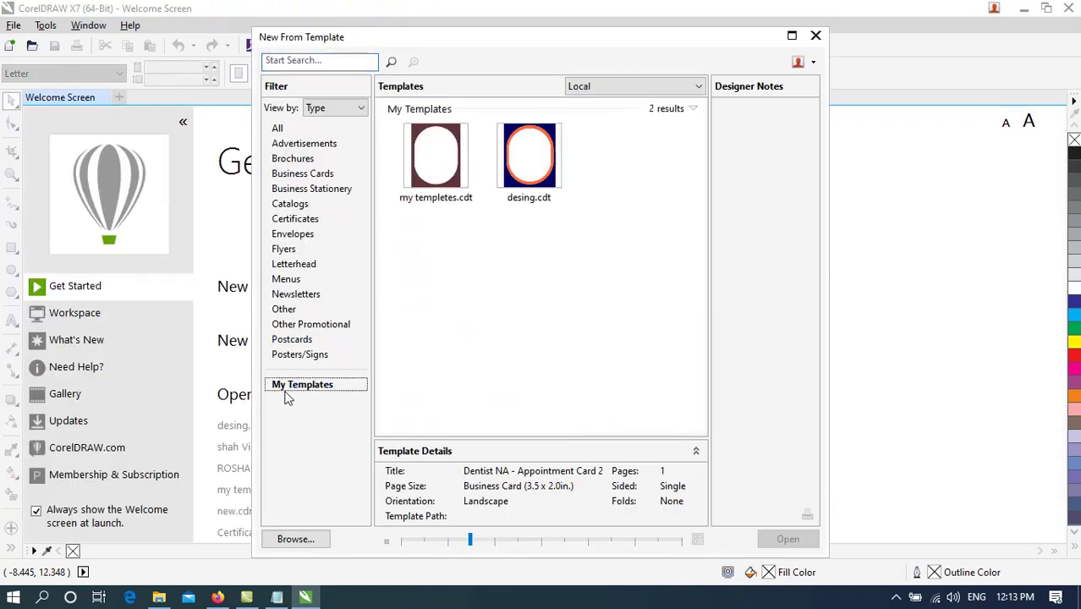
left_click(507, 173)
left_click(435, 161)
left_click(534, 166)
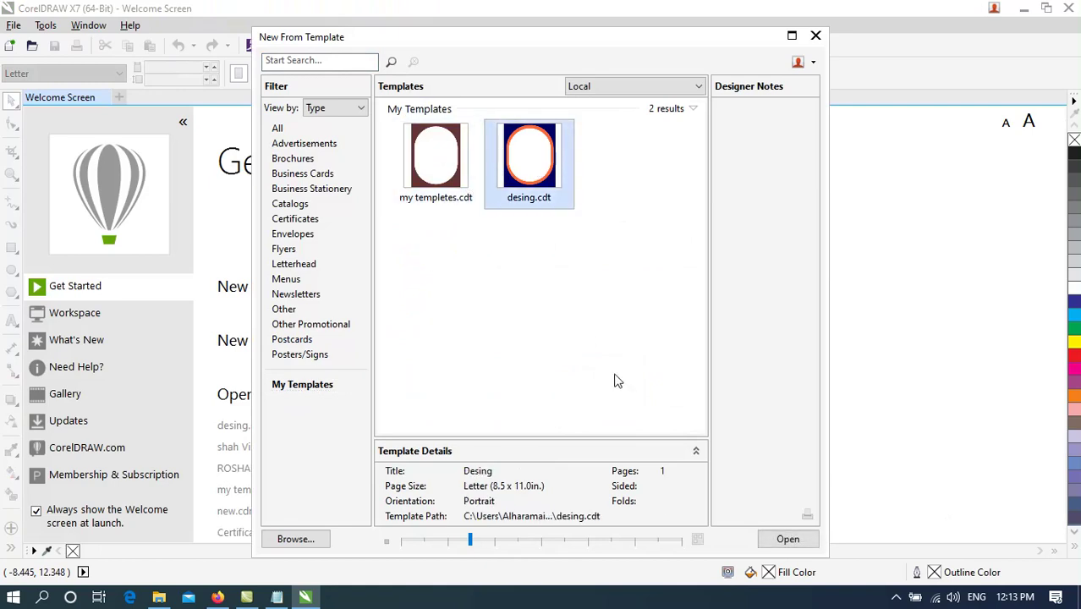
left_click(774, 536)
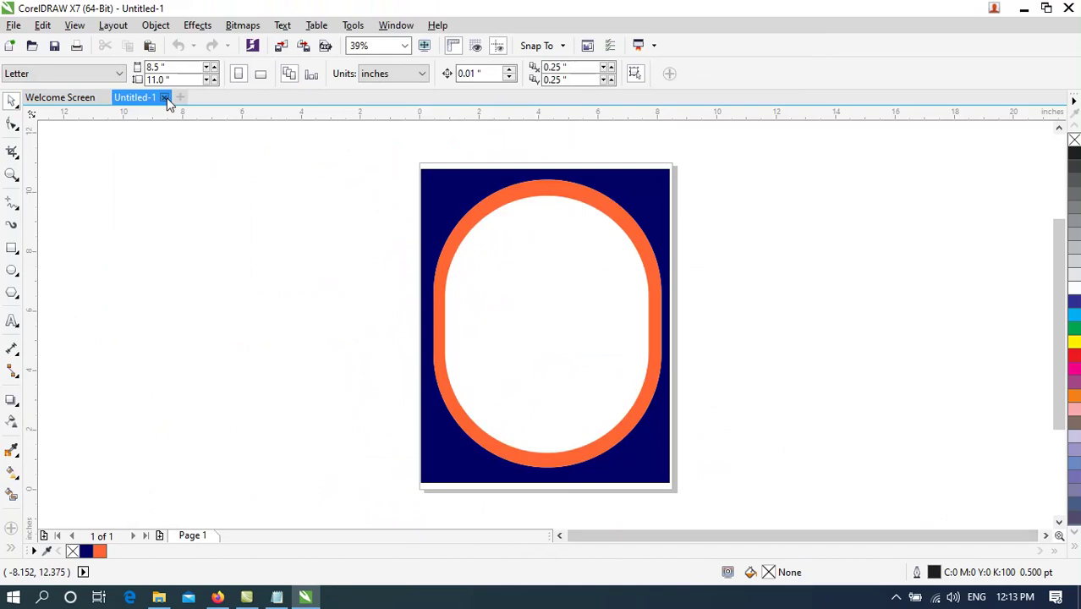
left_click(166, 98)
left_click(541, 328)
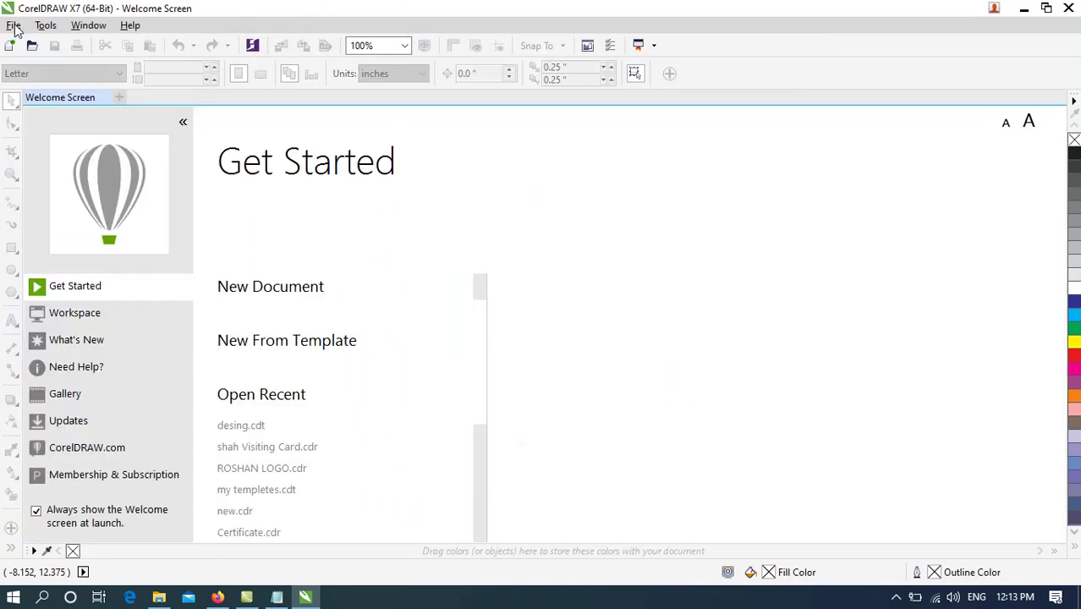
Step: Open the recently used drawing اعلان.cdr to view it, and close it again
left_click(14, 24)
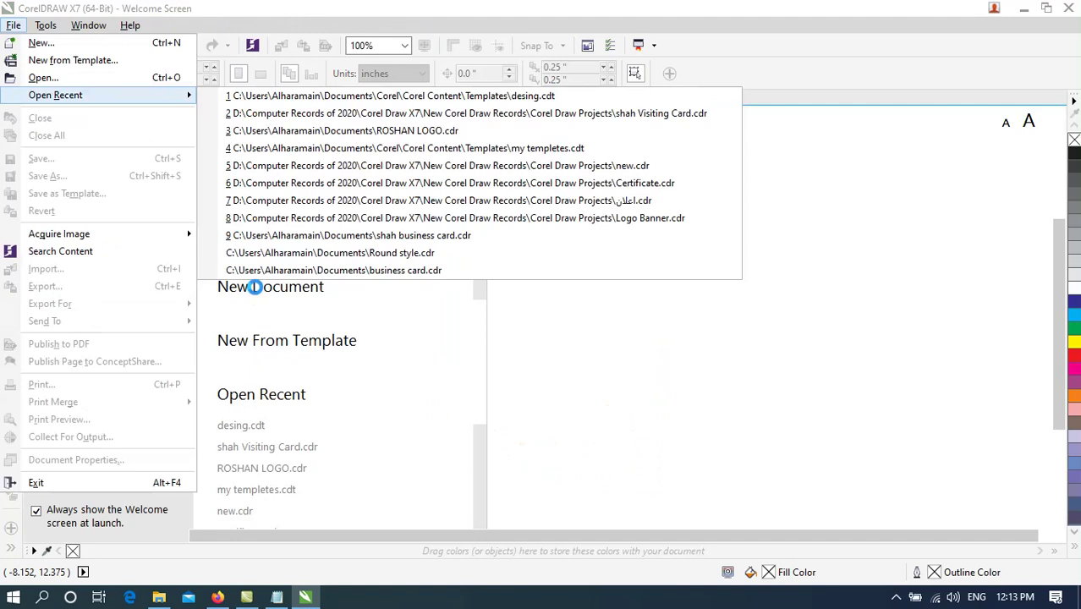
mouse_move(305, 599)
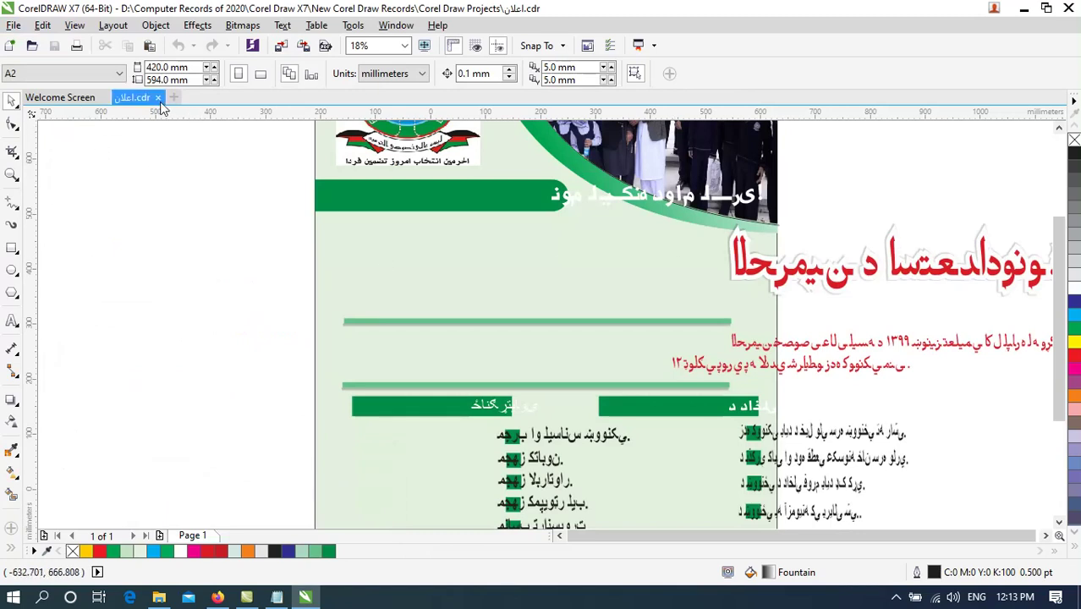
left_click(158, 97)
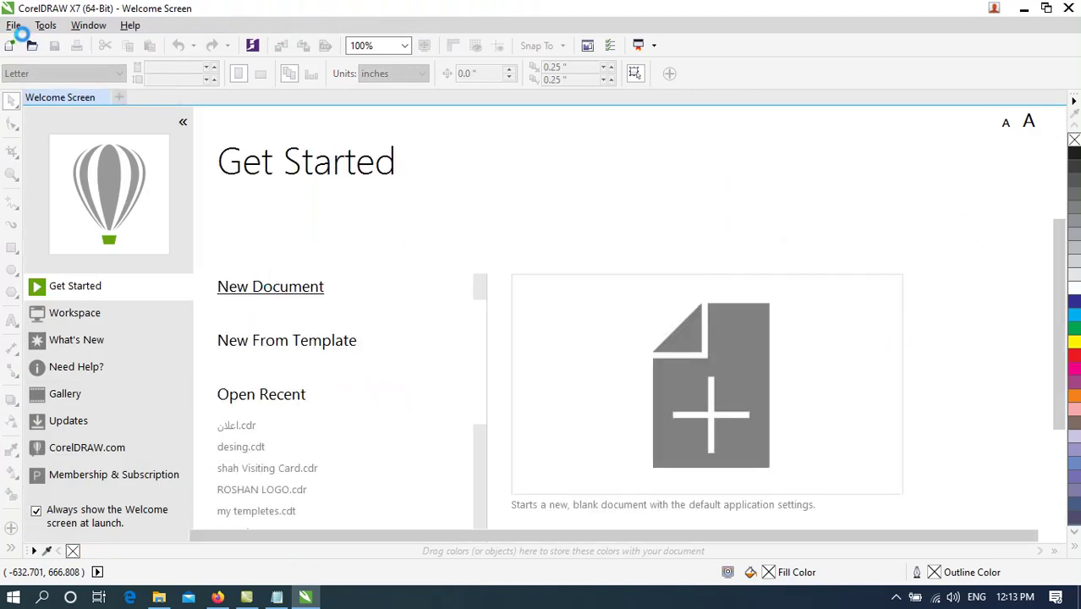
Step: Bring up the new-from-template options again and compare my templetes.cdt and desing.cdt in My Templates
left_click(13, 24)
left_click(35, 61)
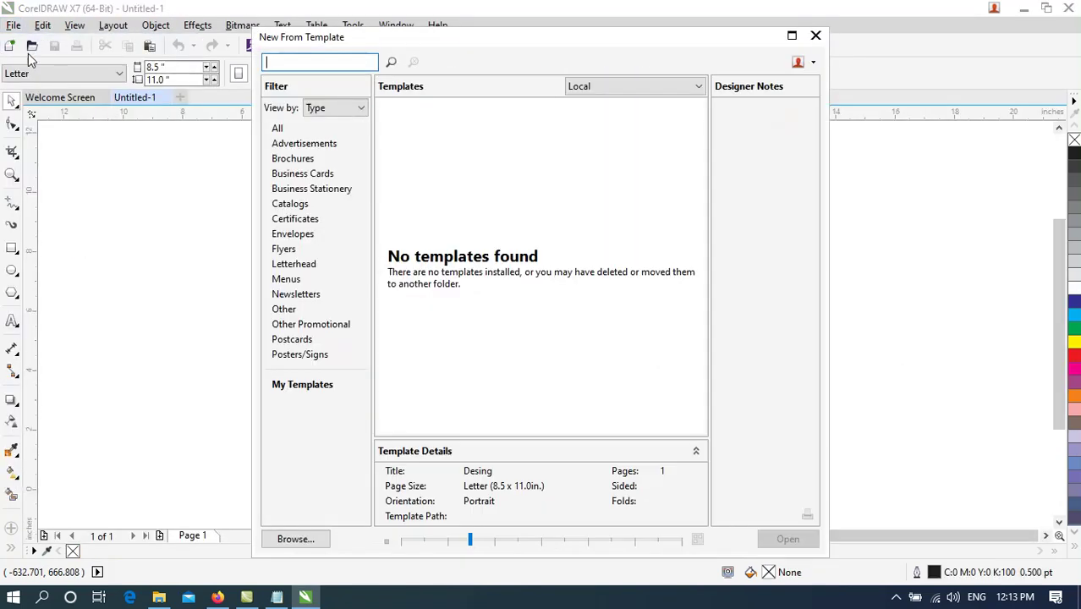
left_click(339, 388)
left_click(434, 152)
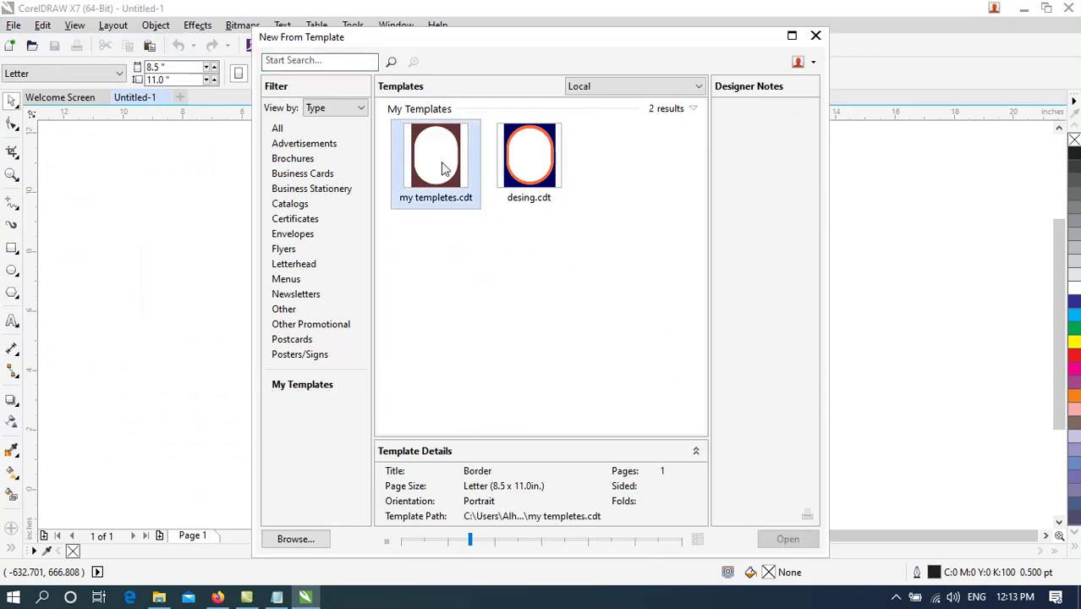
left_click(515, 165)
left_click(436, 178)
left_click(512, 174)
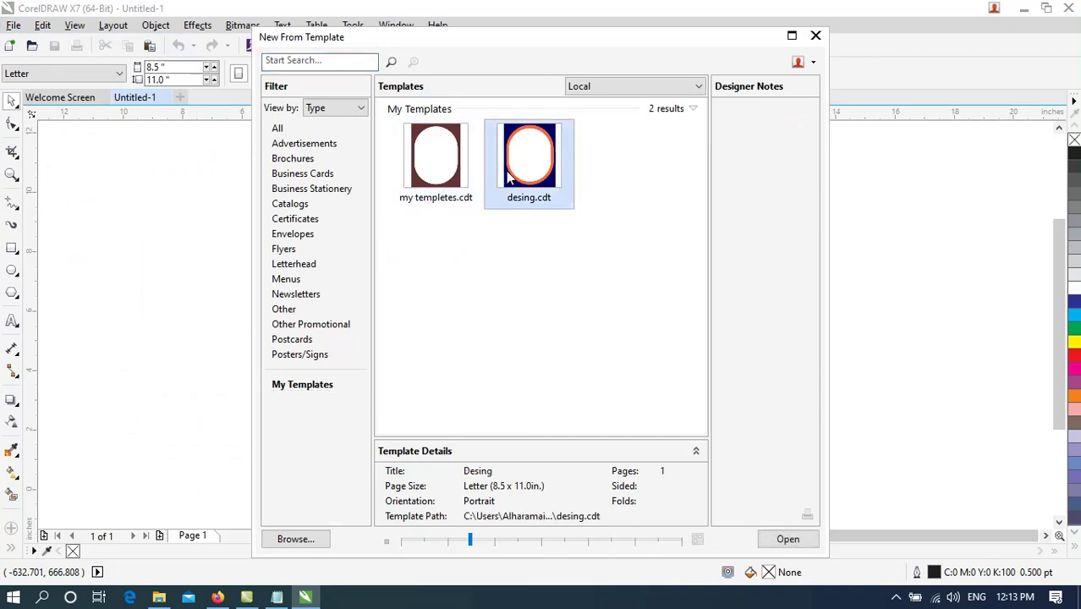
left_click(694, 108)
left_click(692, 108)
left_click(465, 170)
left_click(534, 162)
left_click(452, 166)
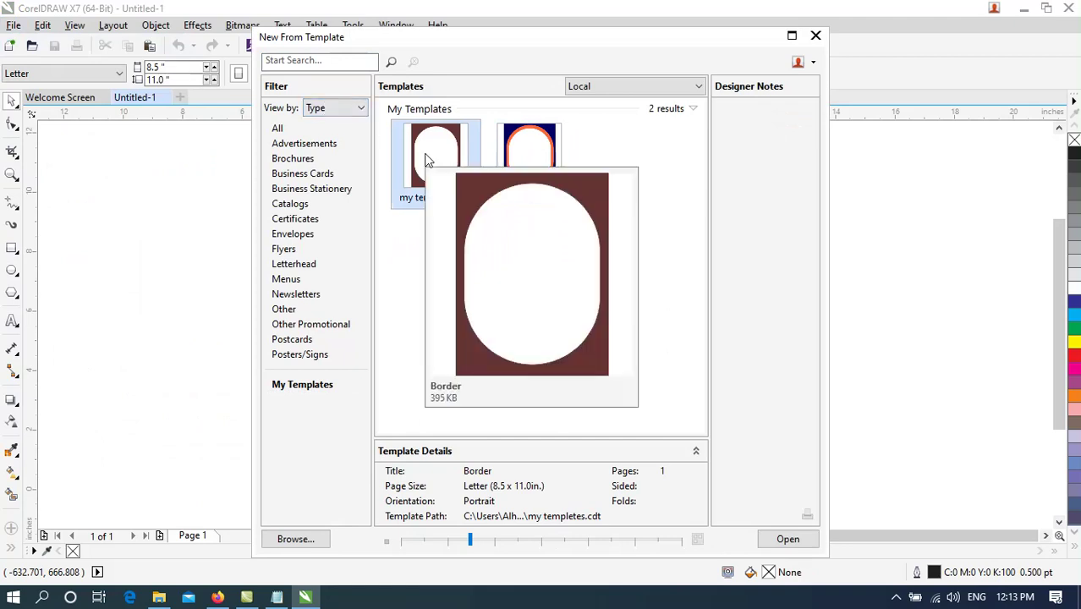
Step: Inspect the source location of my templetes.cdt in File Explorer and create a new document from that template
right_click(427, 160)
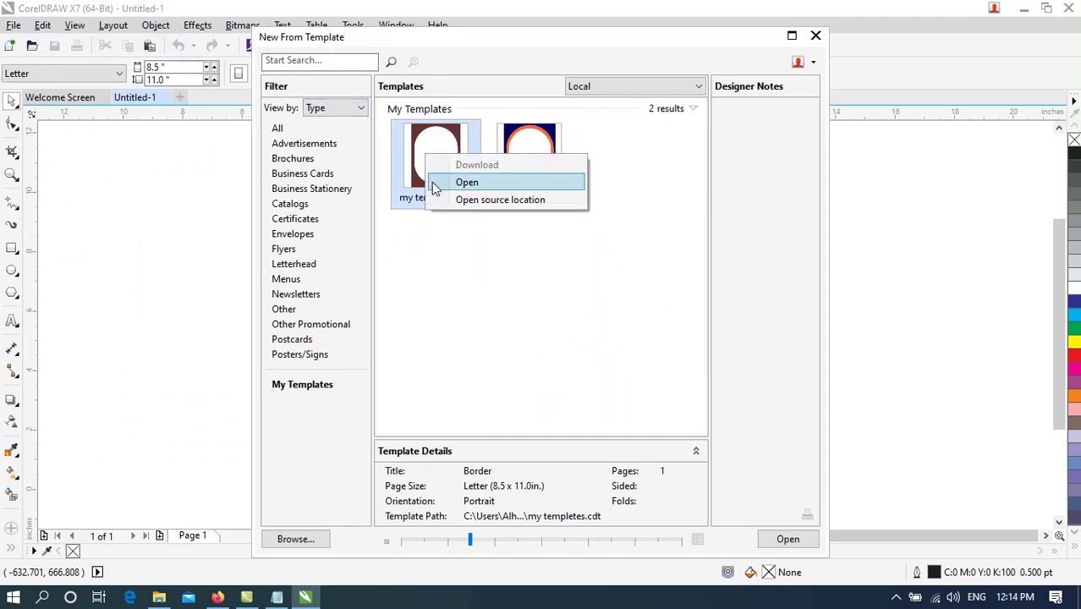
left_click(492, 294)
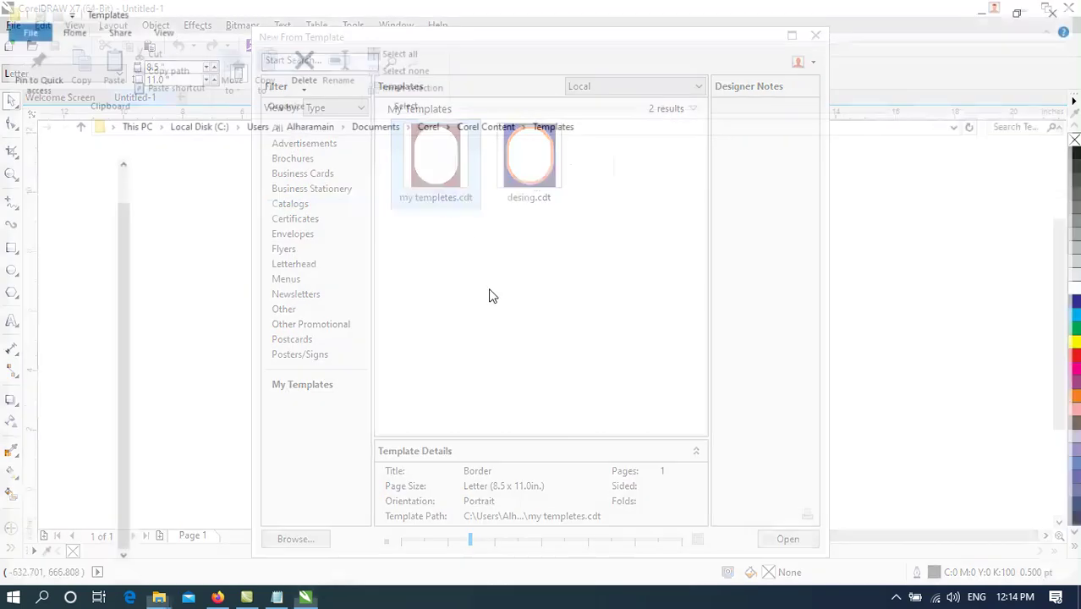
right_click(203, 212)
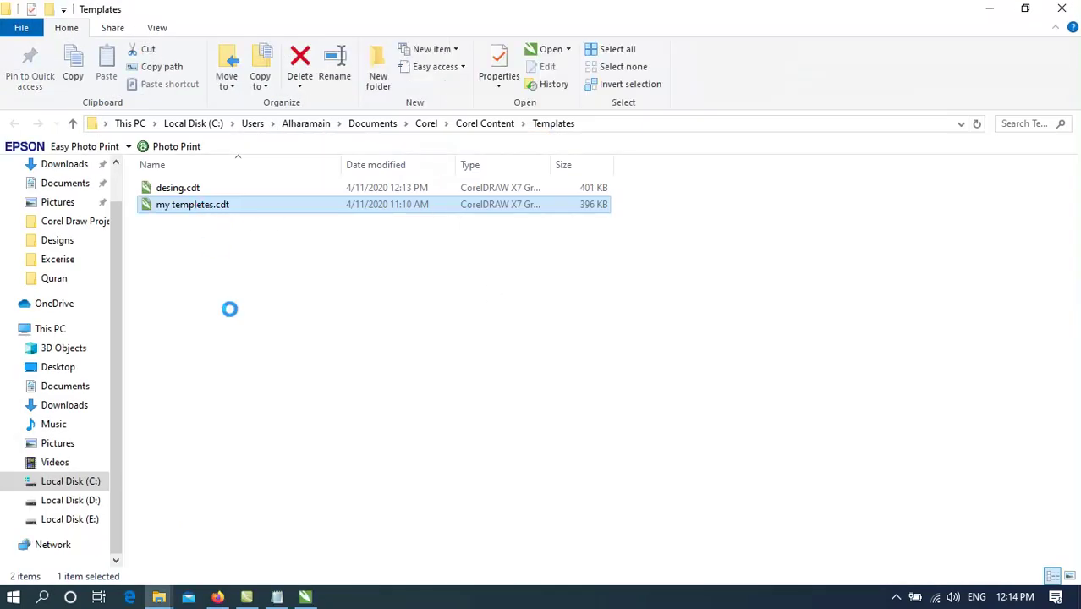
left_click(1055, 15)
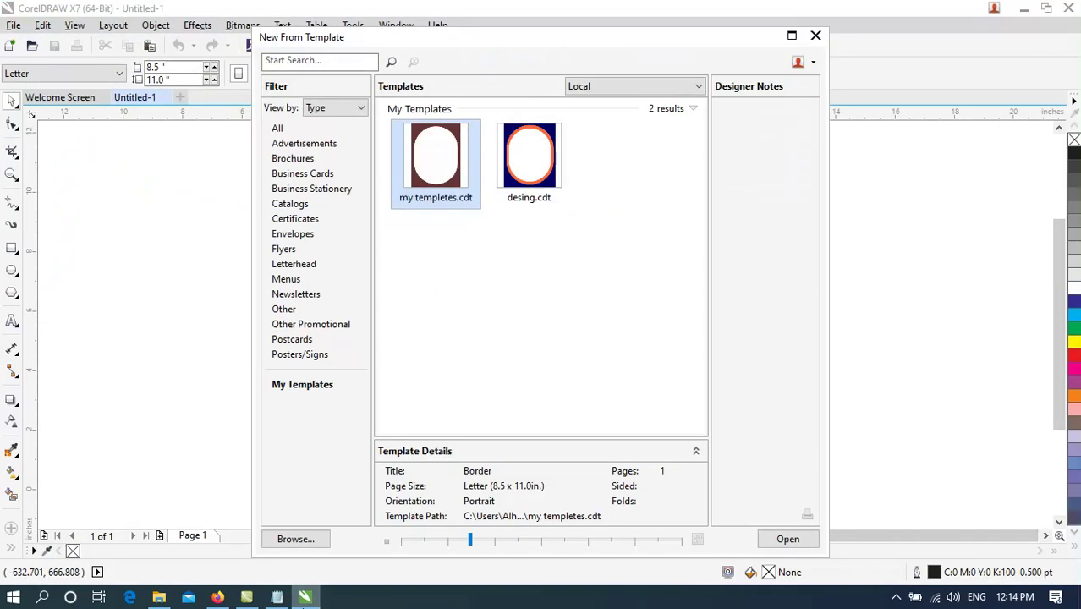
left_click(785, 538)
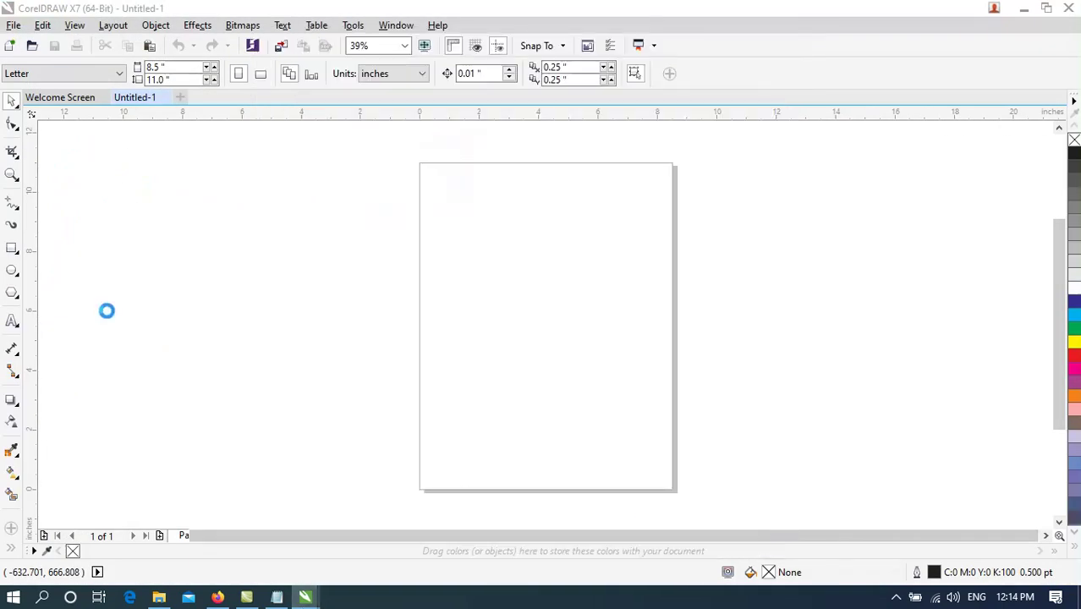
Step: Delete the rounded rectangle and the brown border shape from the new document's page
left_click(17, 24)
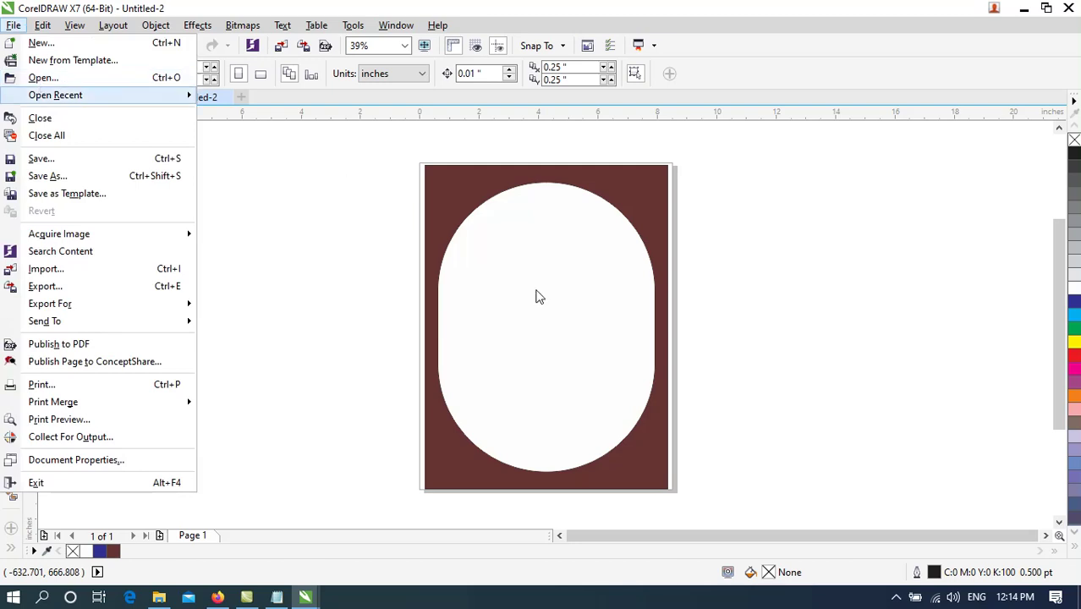
left_click(534, 288)
left_click(454, 254)
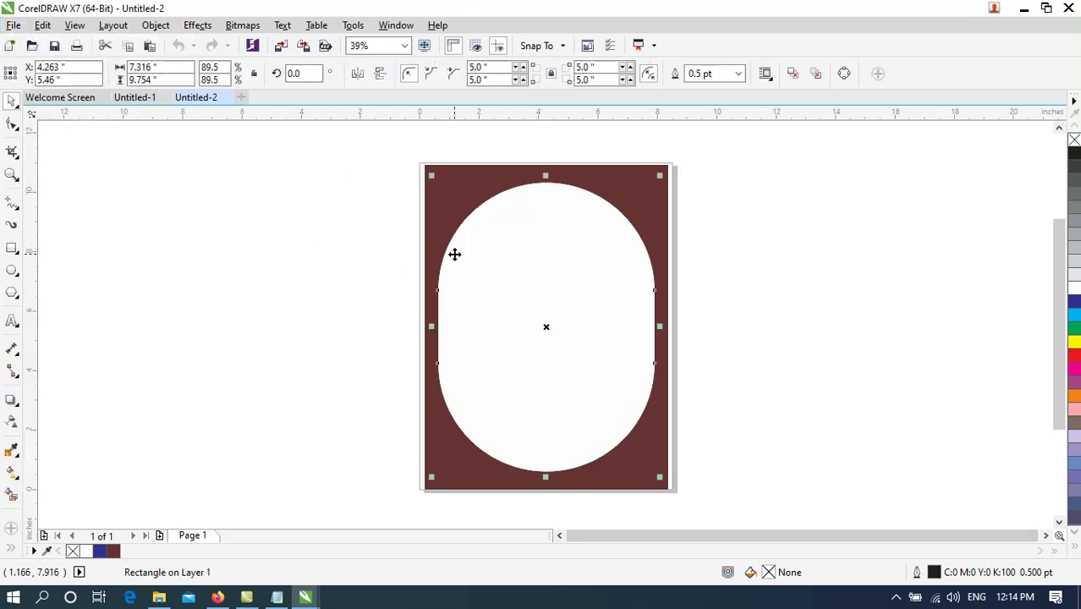
left_click(346, 235)
left_click(526, 221)
key("Delete")
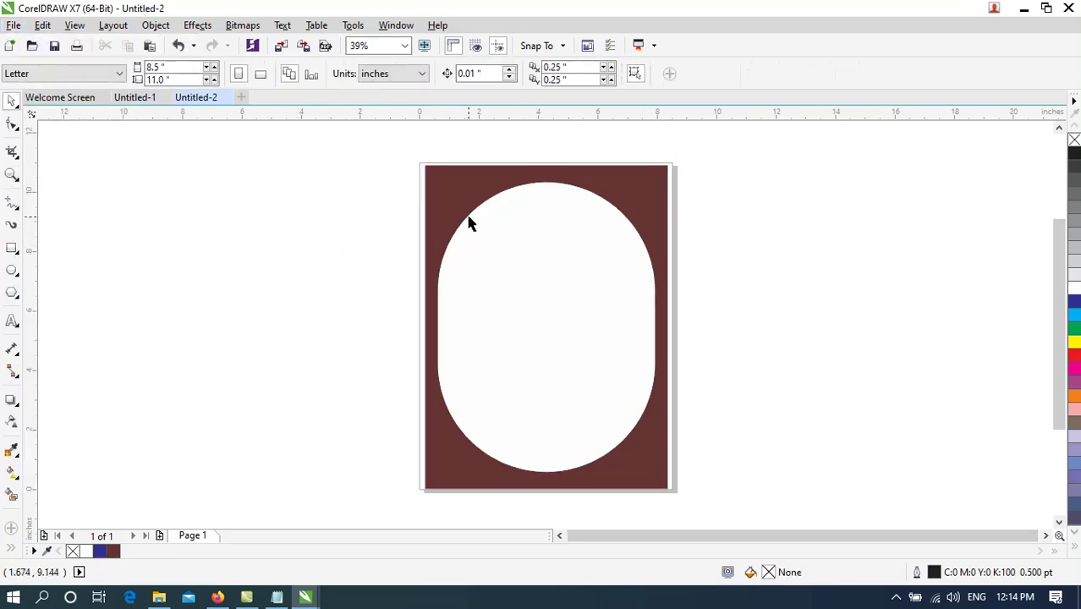
left_click(466, 213)
key("Delete")
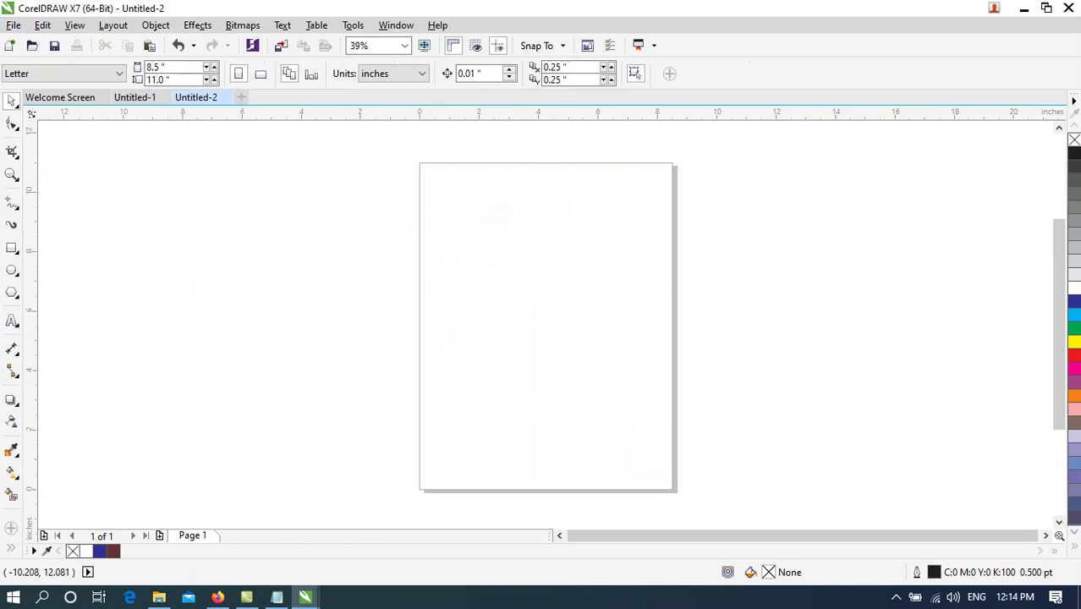
Step: Open the existing Visiting Card .cdr drawing, not its backup copy, from the Corel Draw Projects folder
left_click(14, 25)
left_click(50, 79)
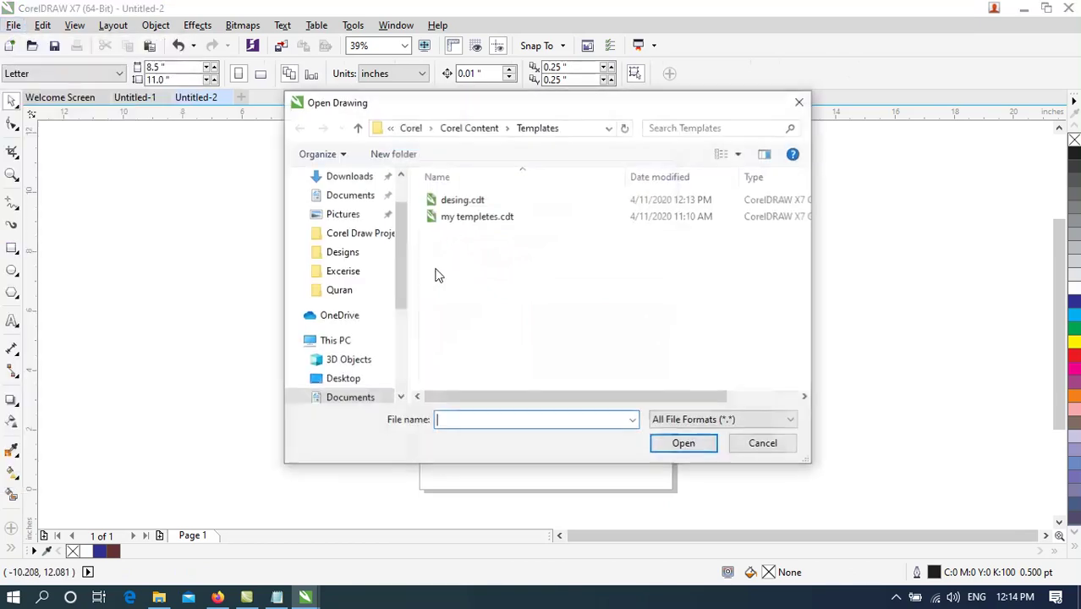
left_click(377, 235)
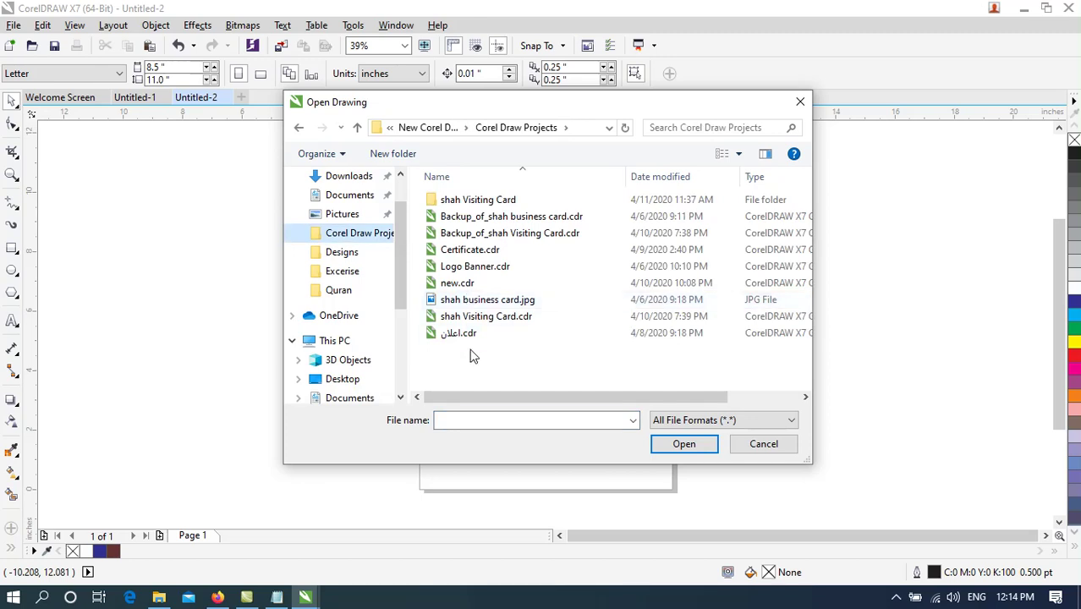
left_click(474, 250)
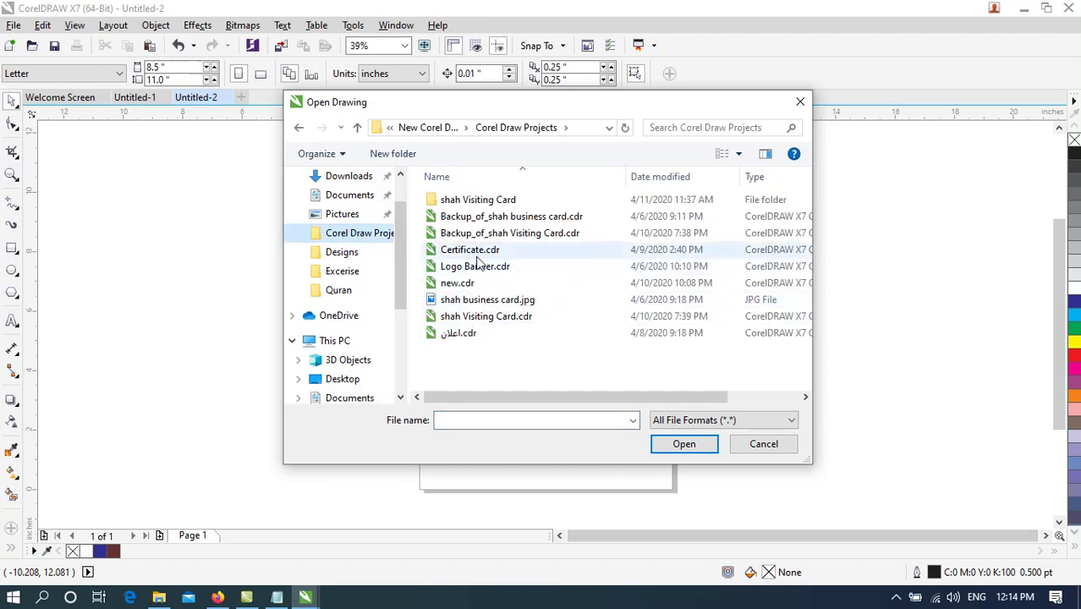
left_click(470, 316)
left_click(673, 476)
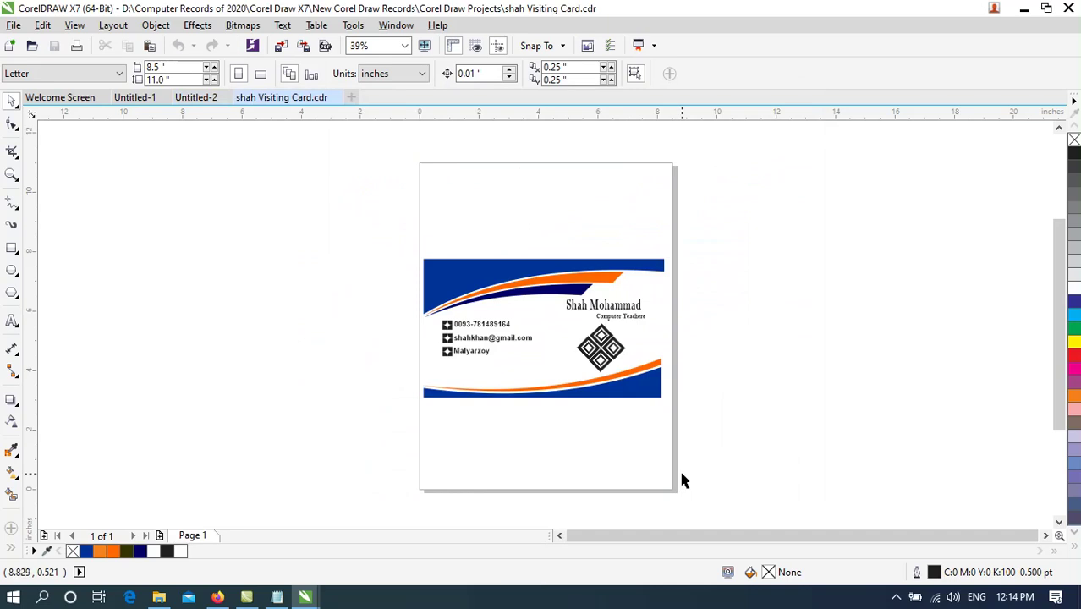
Step: Review the list of recently opened files without opening any of them
left_click(14, 25)
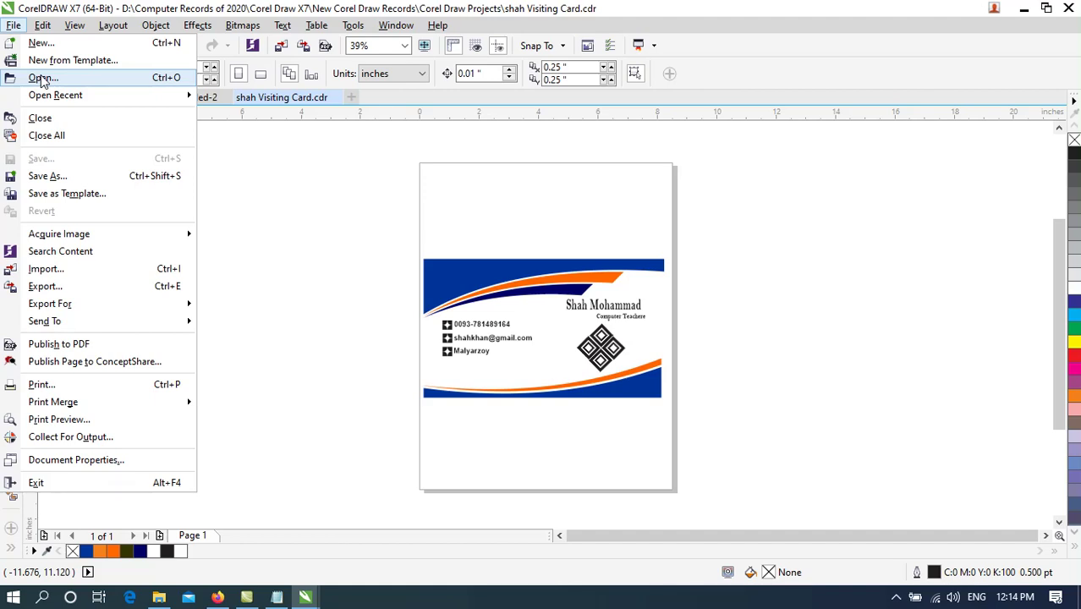
mouse_move(53, 95)
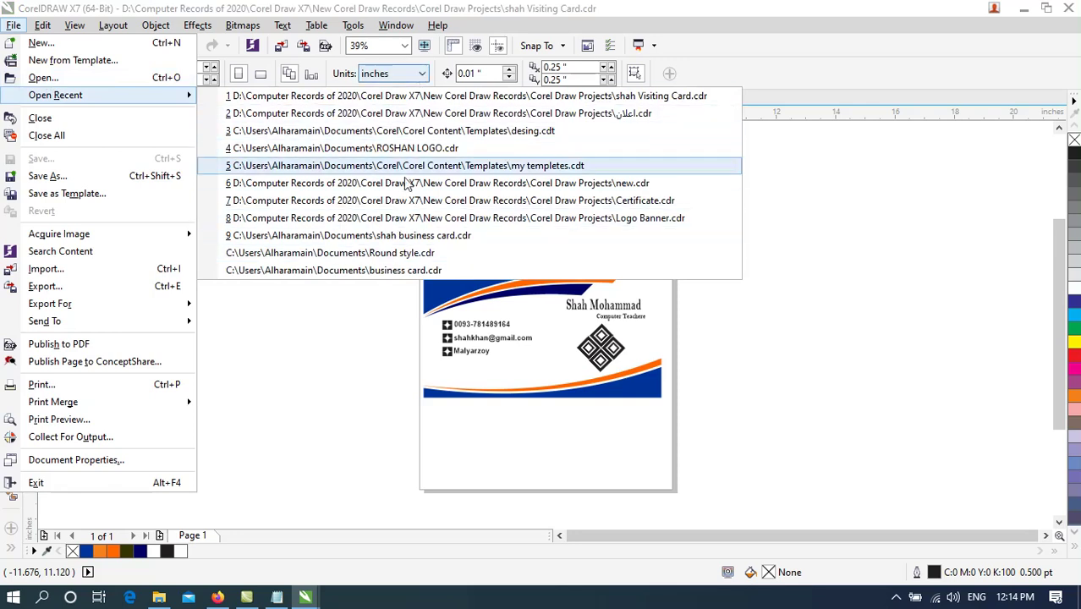
right_click(369, 192)
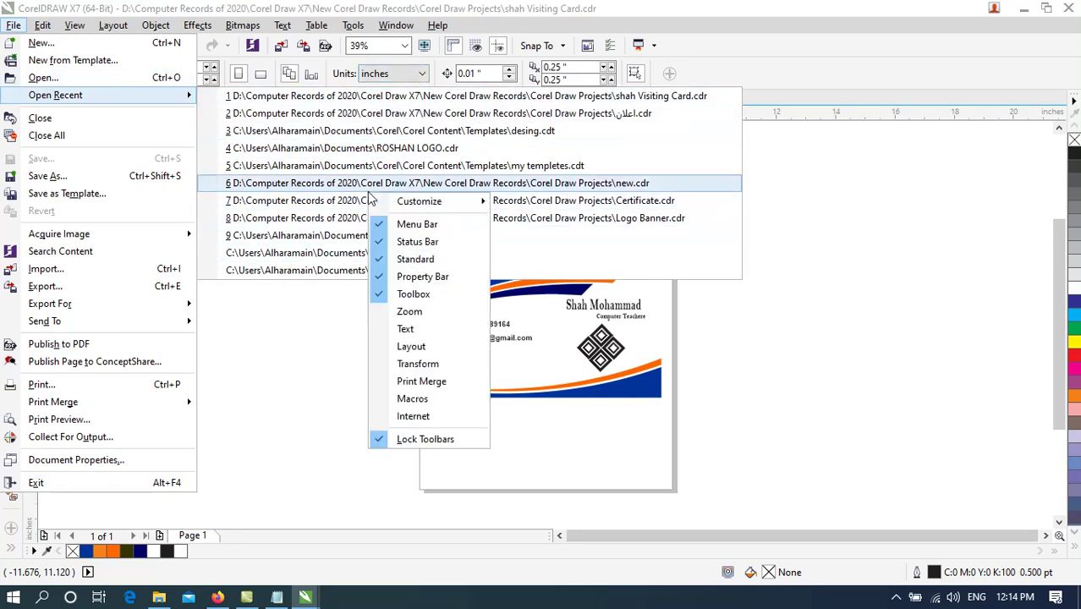
key("Escape")
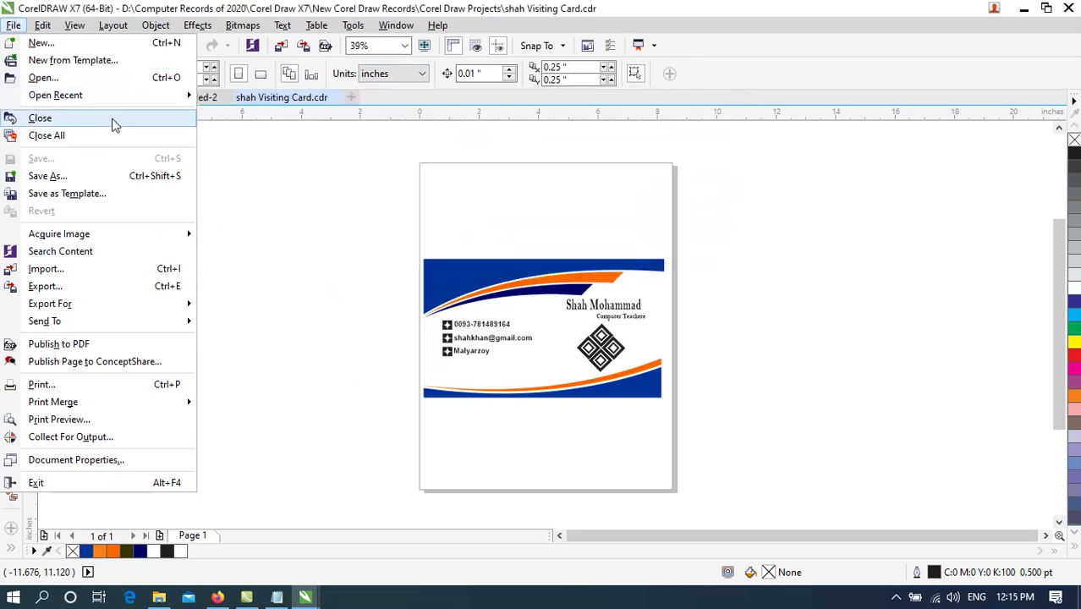
Step: Close the visiting card drawing, and close both untitled documents without saving their changes
left_click(333, 166)
left_click(335, 98)
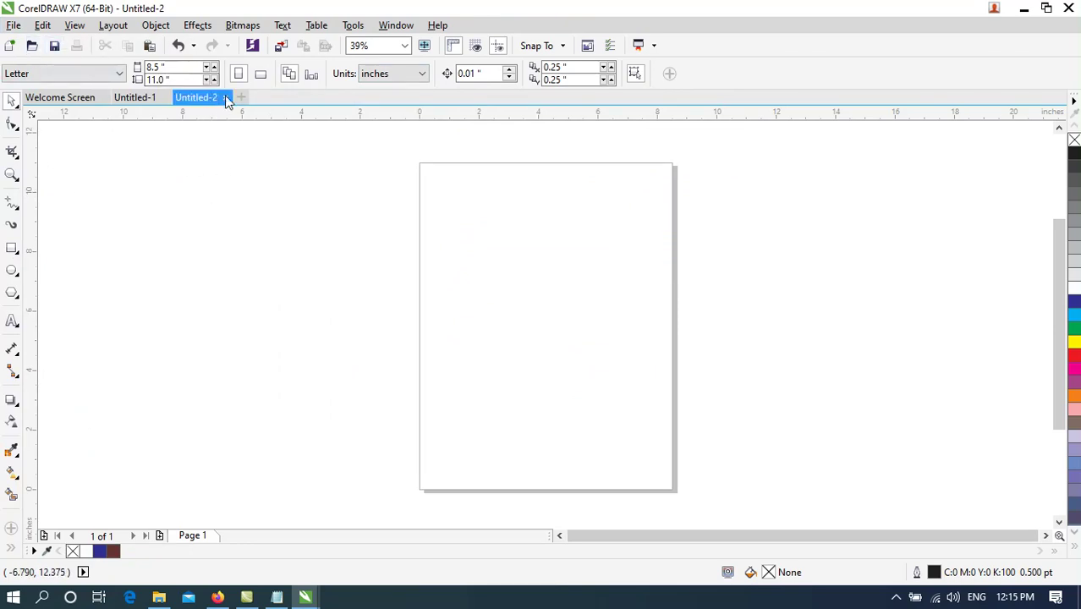
left_click(14, 25)
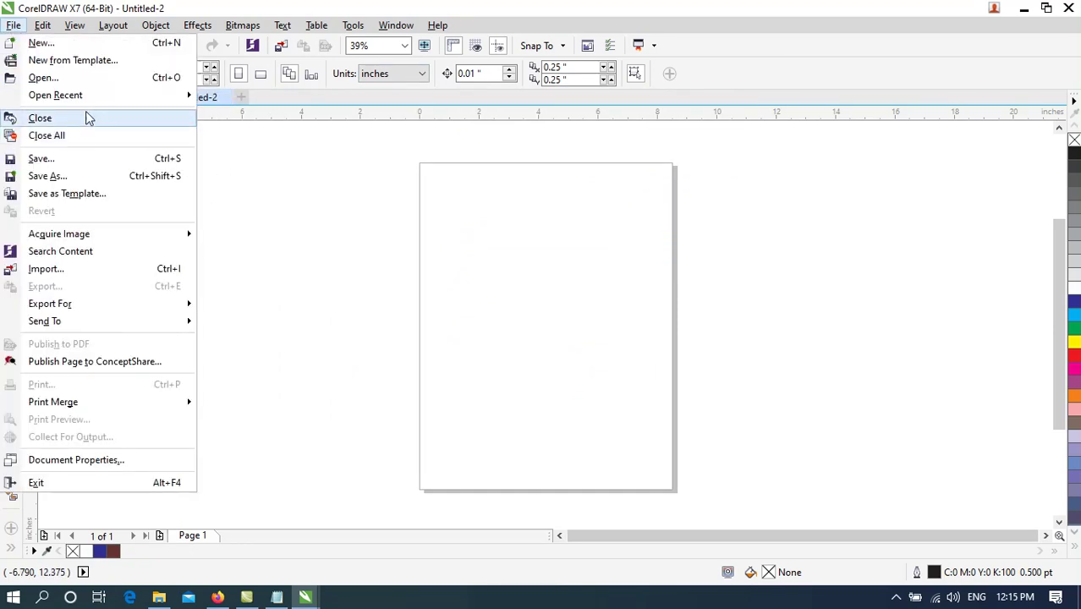
left_click(90, 120)
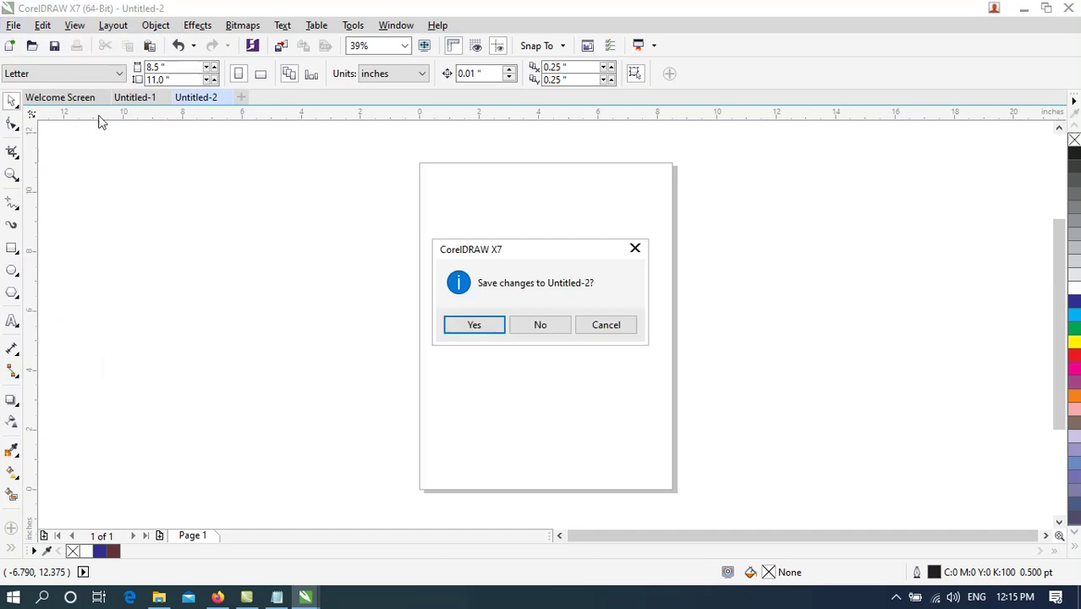
left_click(540, 330)
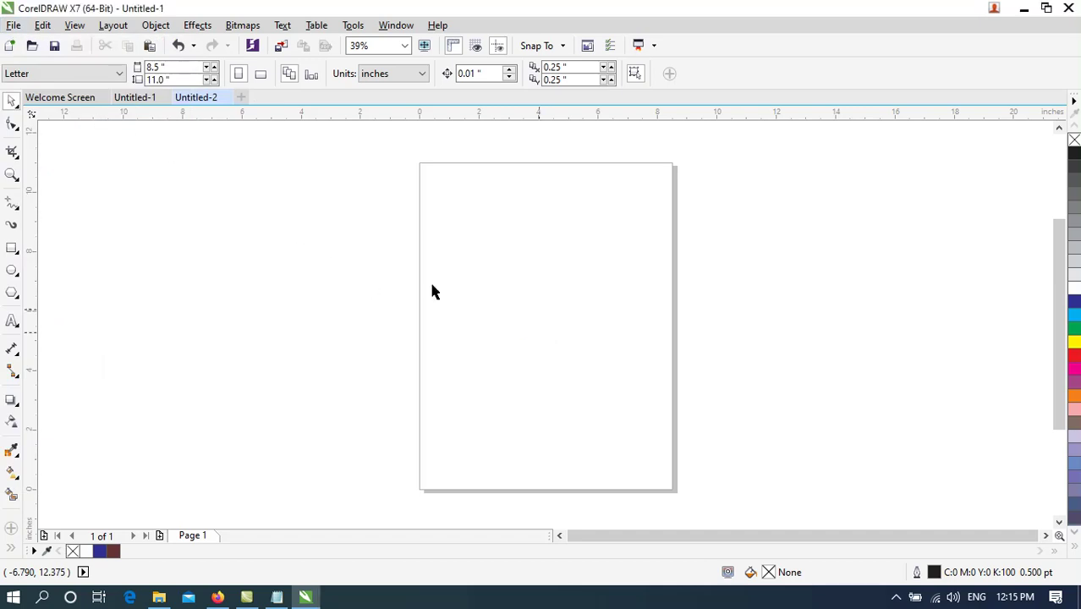
left_click(14, 25)
left_click(70, 115)
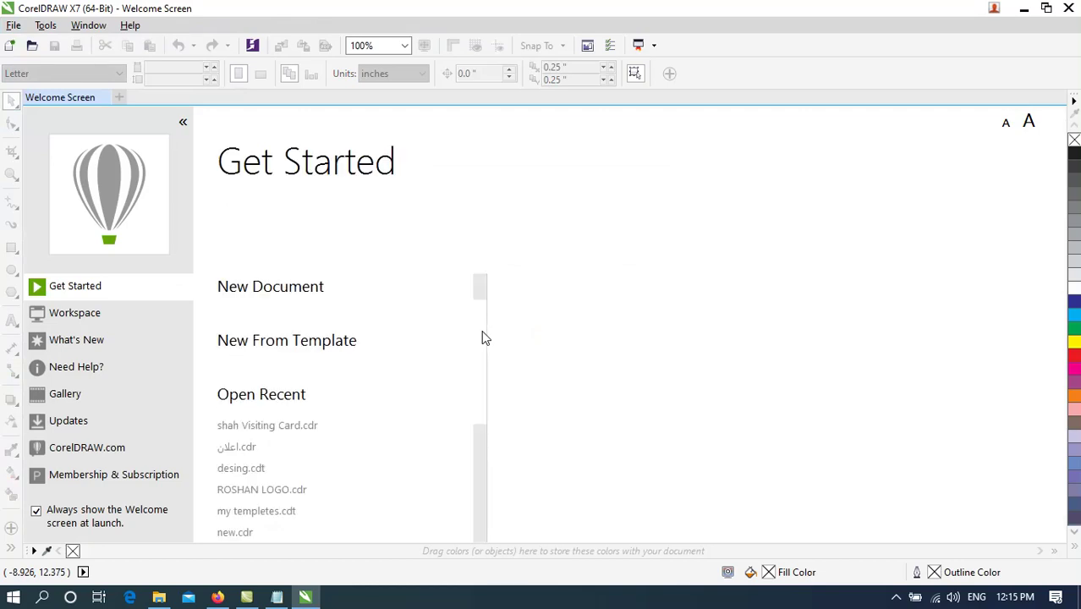
Step: Create four new blank Letter-size documents
left_click(246, 288)
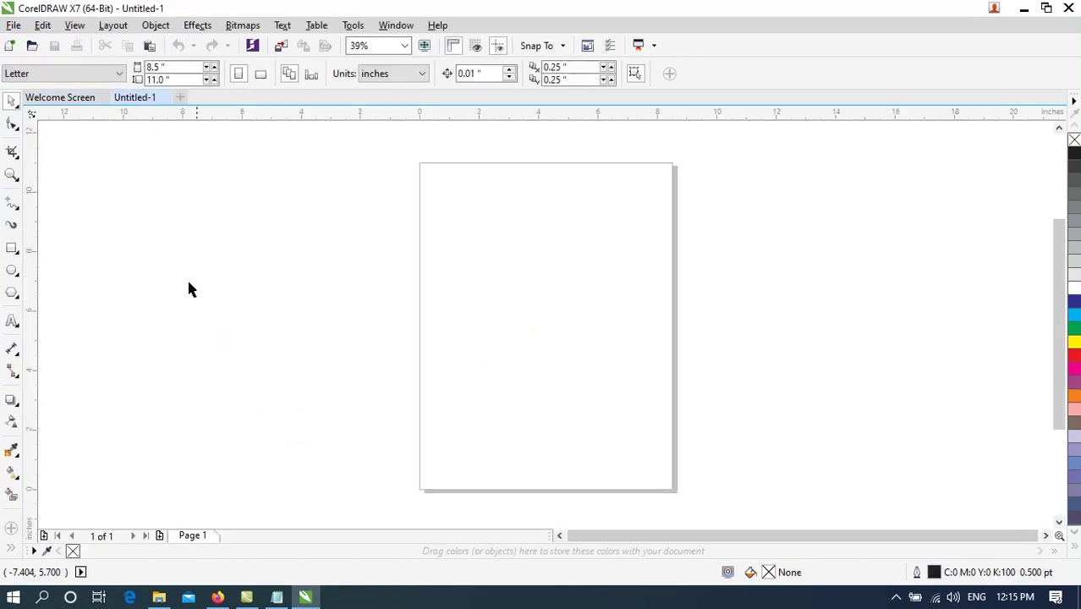
left_click(180, 98)
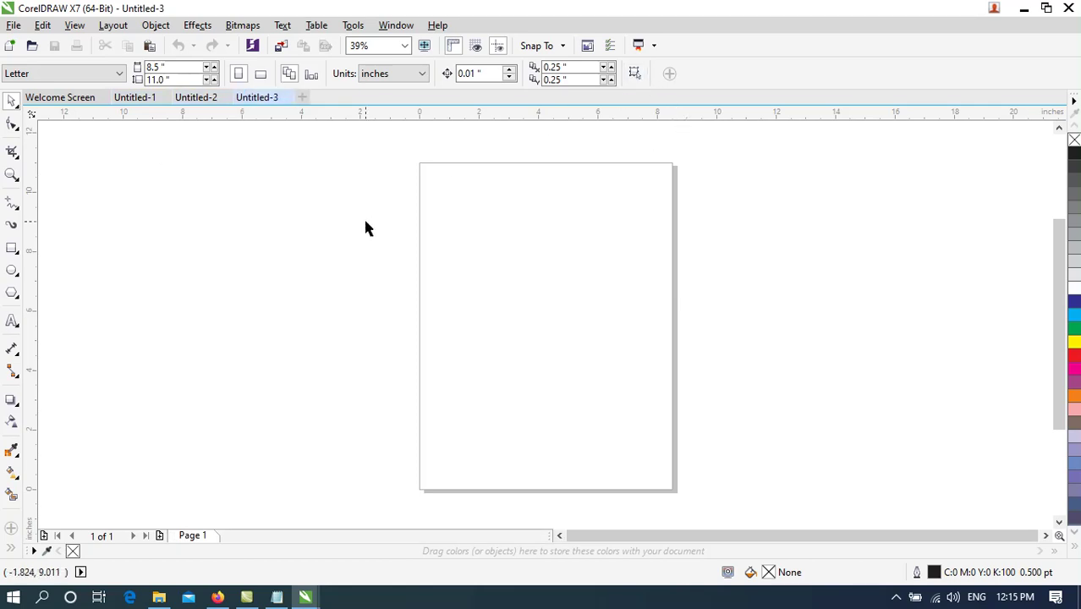
left_click(18, 27)
mouse_move(37, 27)
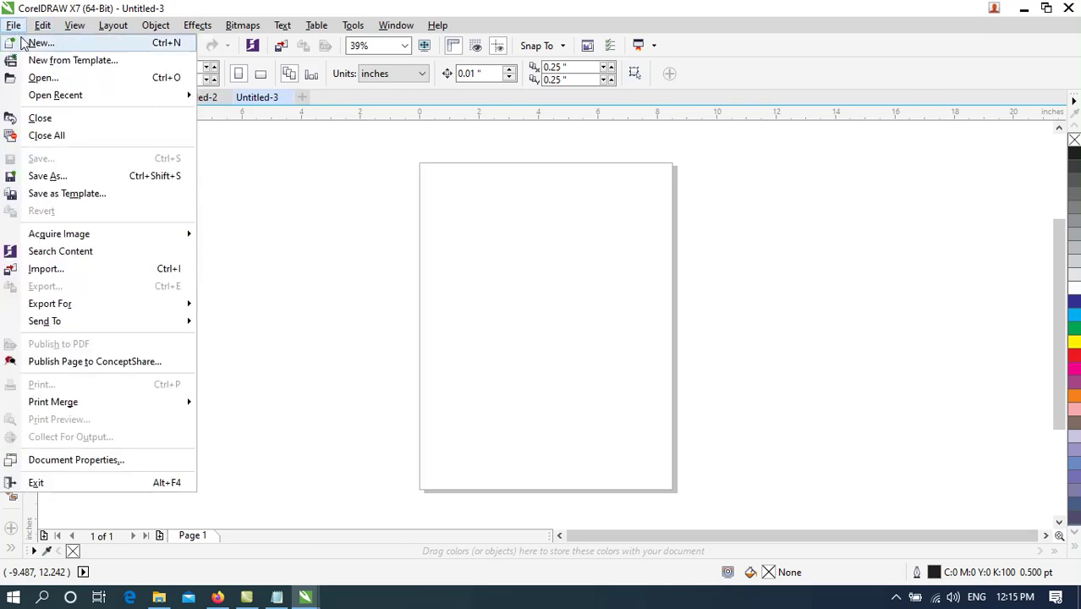
left_click(38, 42)
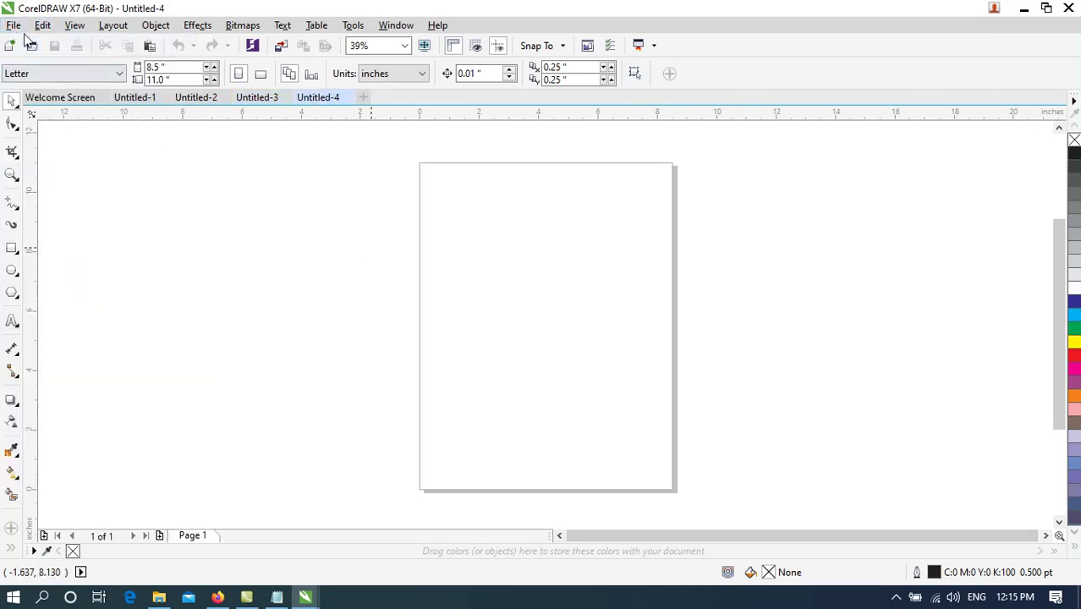
Step: Switch between the first two untitled documents and close all open documents at once
left_click(128, 97)
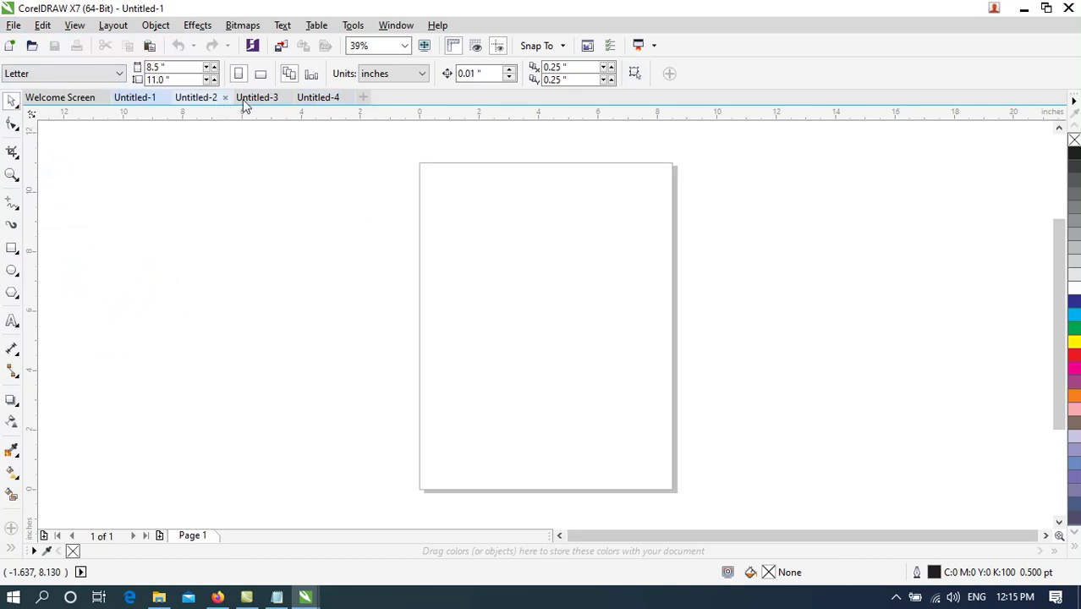
left_click(196, 98)
left_click(14, 25)
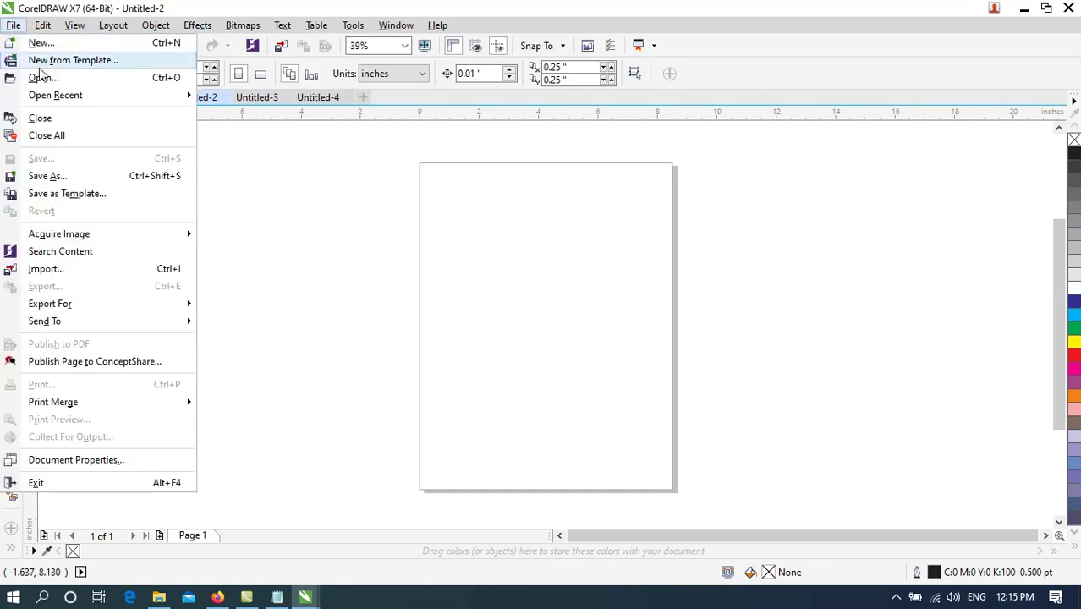
key("Escape")
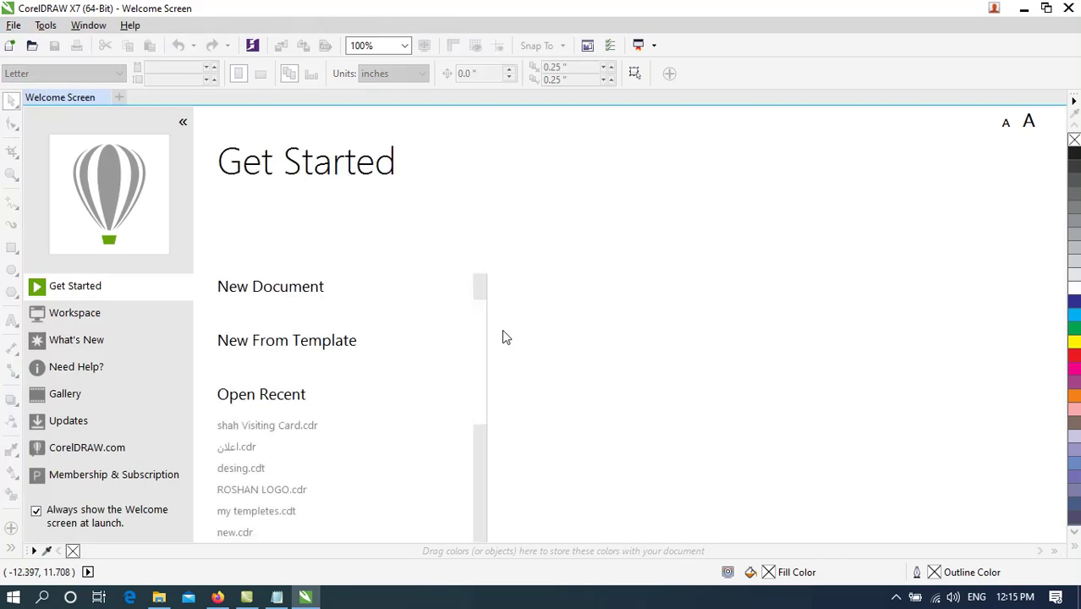
Step: Create two new blank Letter-size documents
left_click(254, 286)
left_click(7, 48)
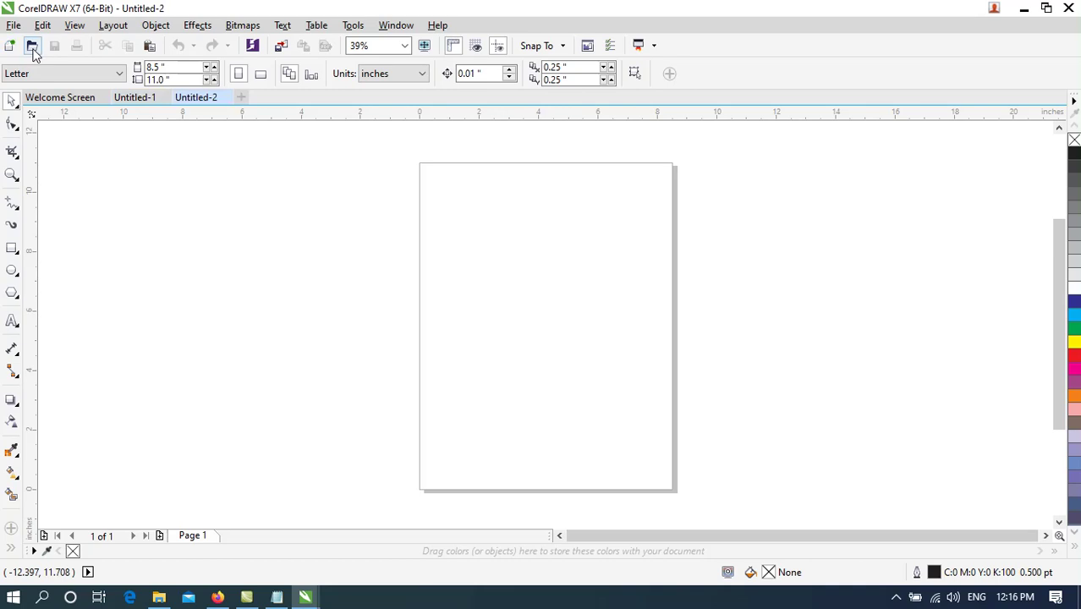
left_click(13, 25)
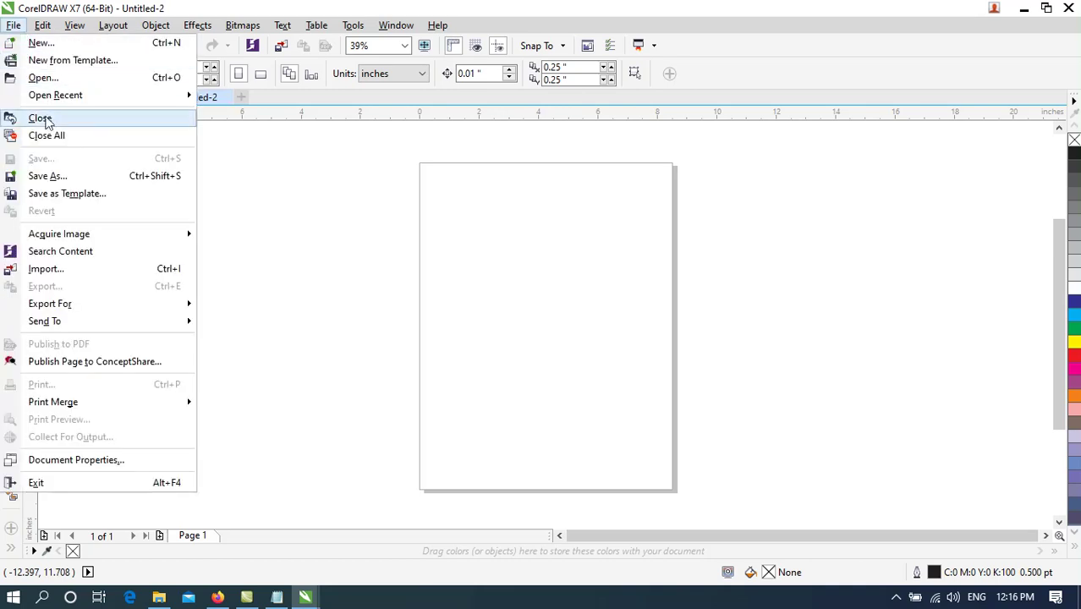
left_click(499, 298)
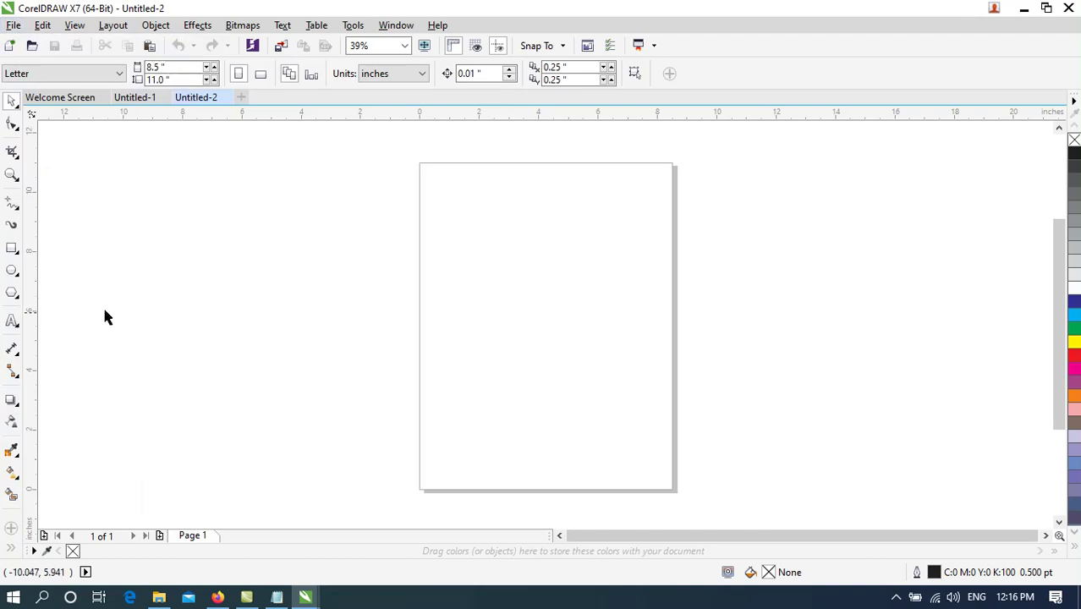
Step: Draw a rectangle about 7.3 by 8.1 inches on the page and distort it from its upper-right corner with a push-and-pull amplitude of about -93
left_click(12, 248)
left_click_drag(437, 194, 654, 435)
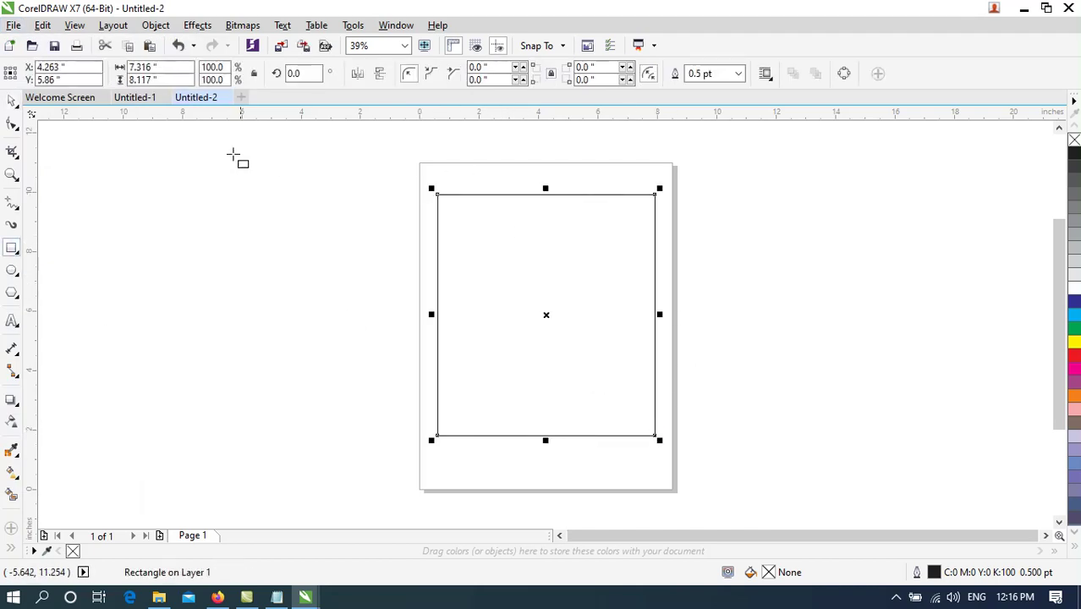
left_click(11, 100)
left_click(18, 407)
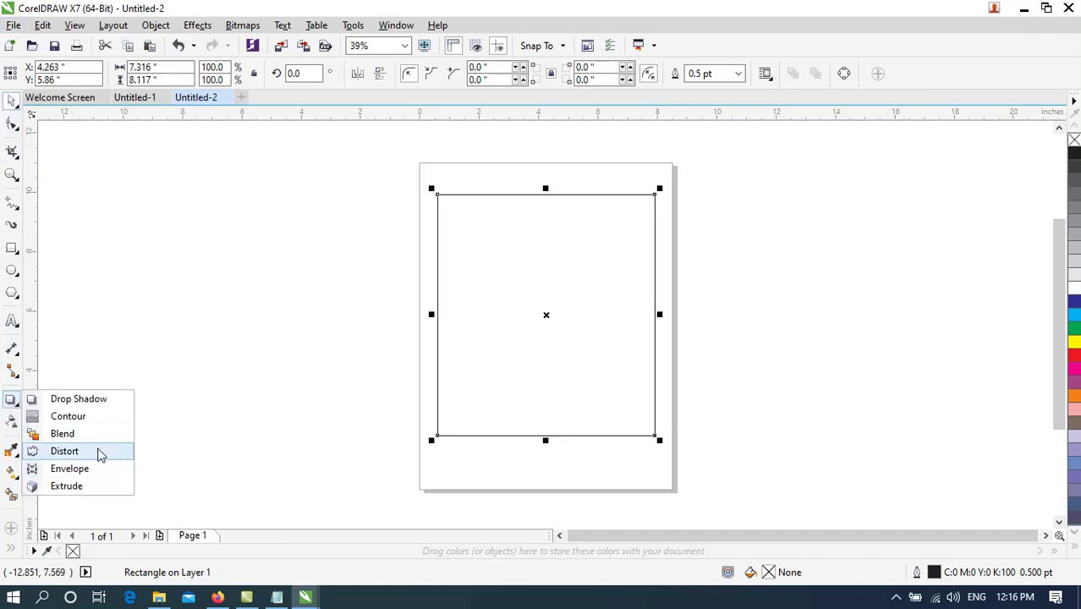
left_click(99, 457)
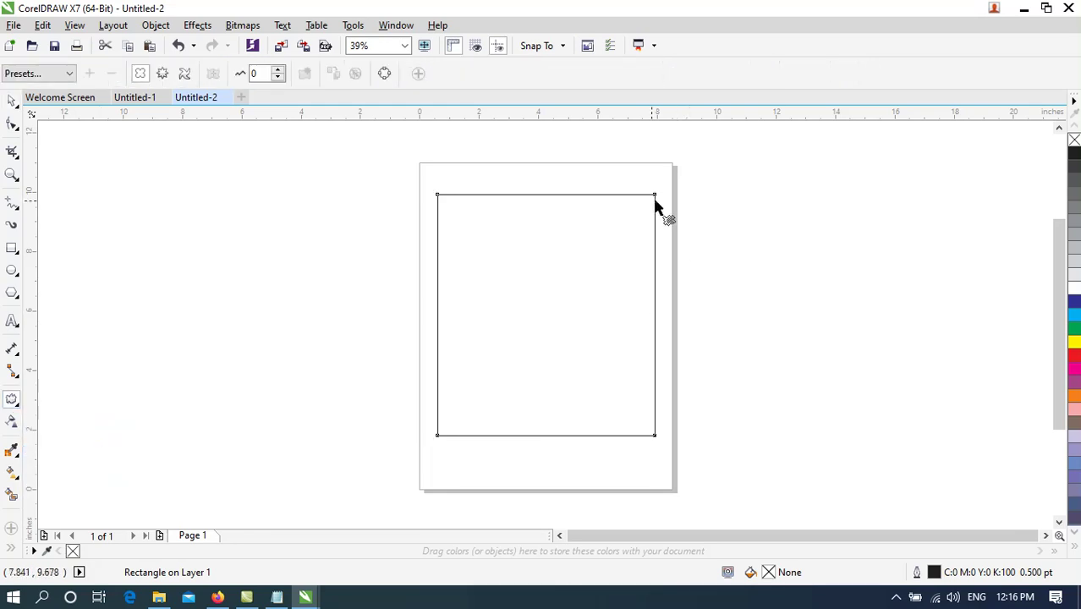
left_click_drag(655, 197, 611, 258)
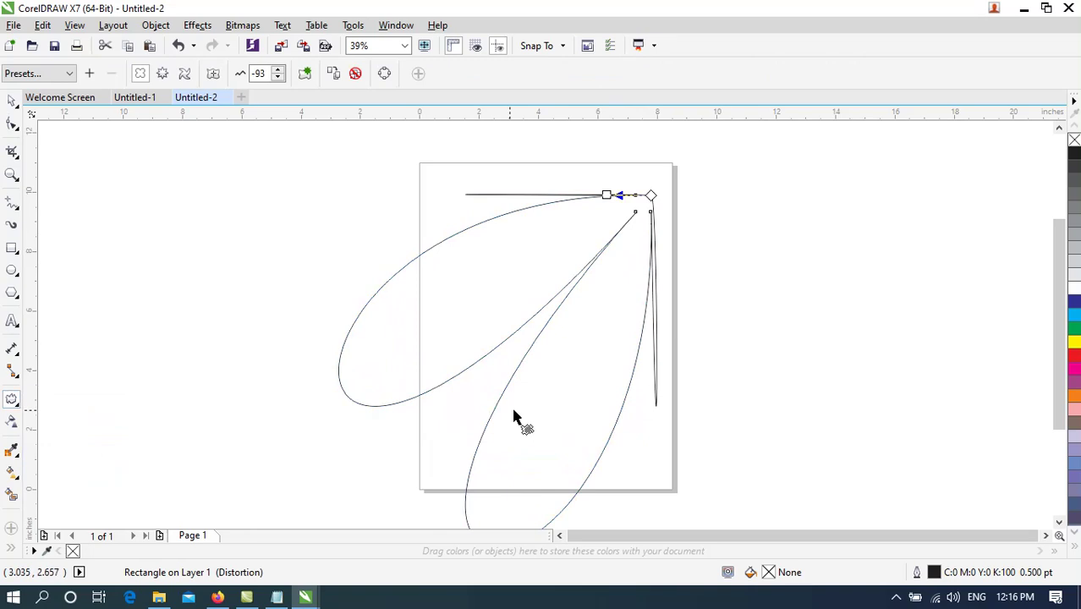
Step: Apply Smart Fill to the distorted shape with orange #FF6633 and no outline
left_click(12, 102)
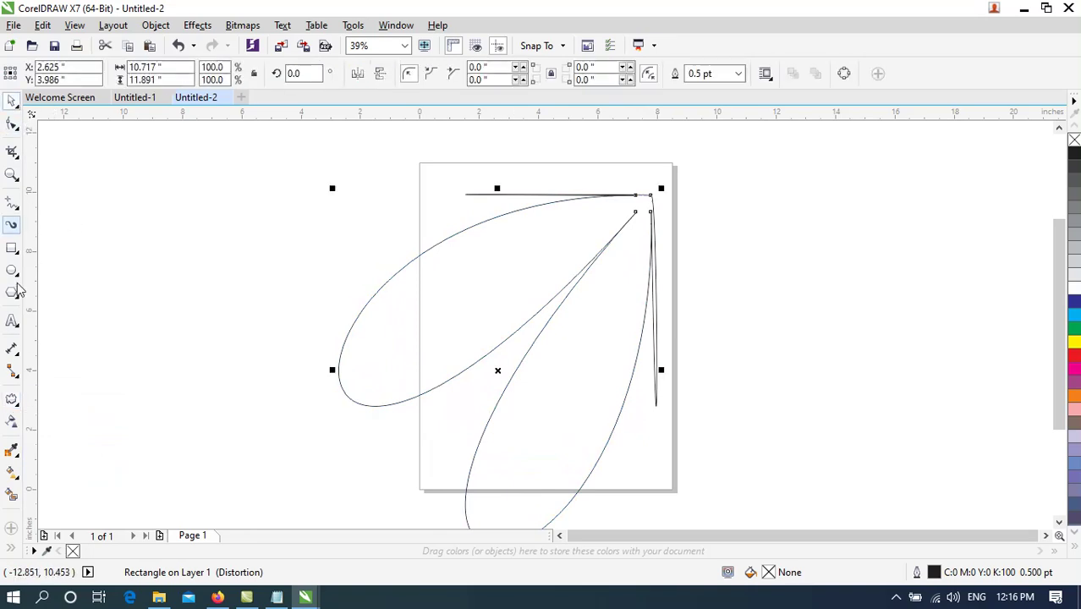
left_click(12, 492)
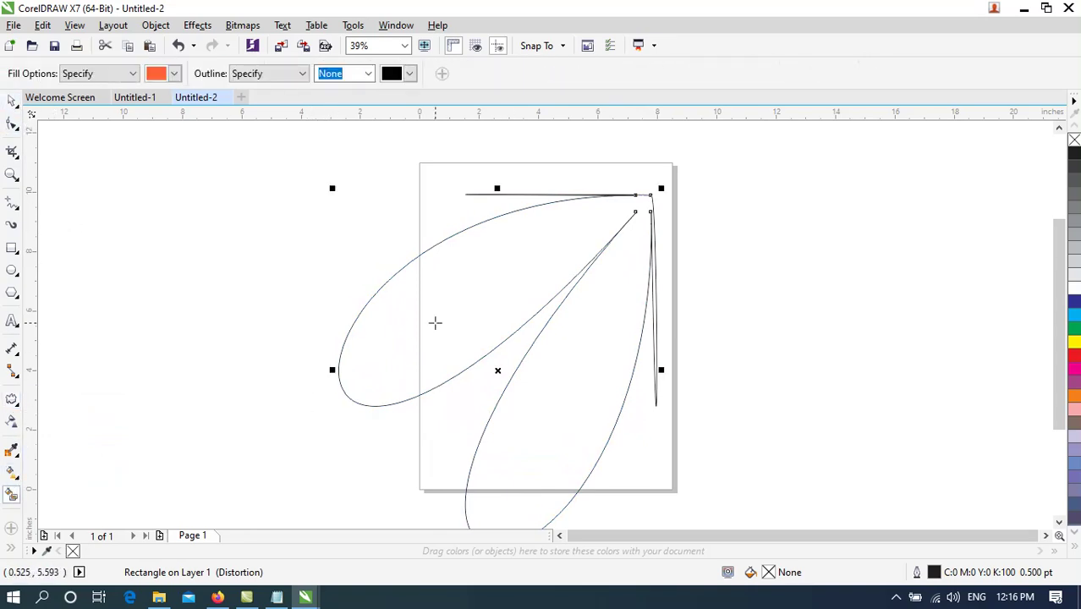
left_click(635, 383)
key("space")
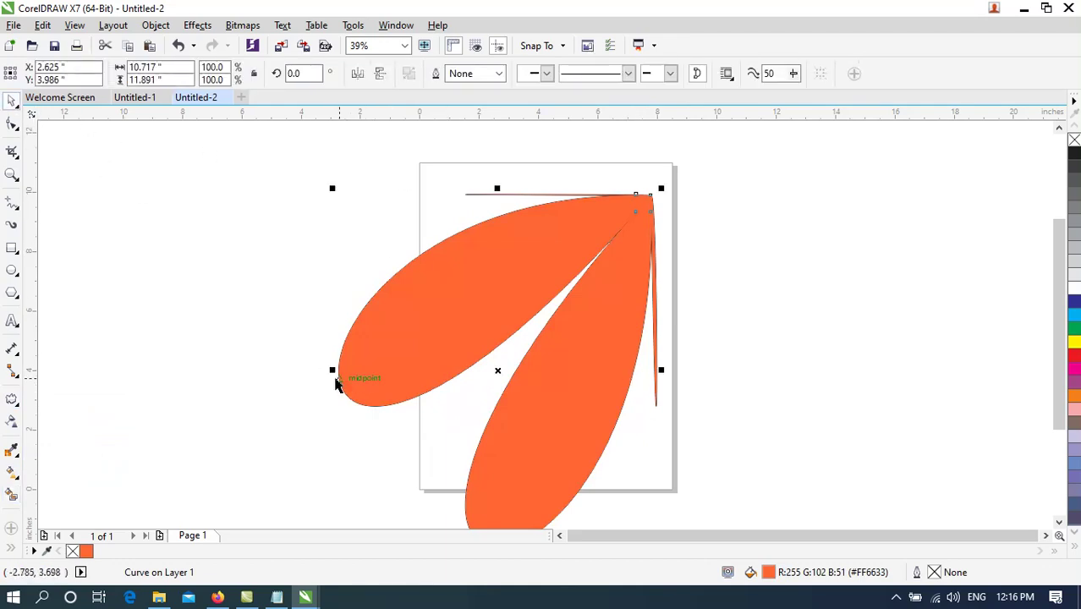
Step: Rotate the orange filled curve to about 230 degrees so its two petals point upward
left_click(663, 187)
left_click(663, 185)
double_click(611, 227)
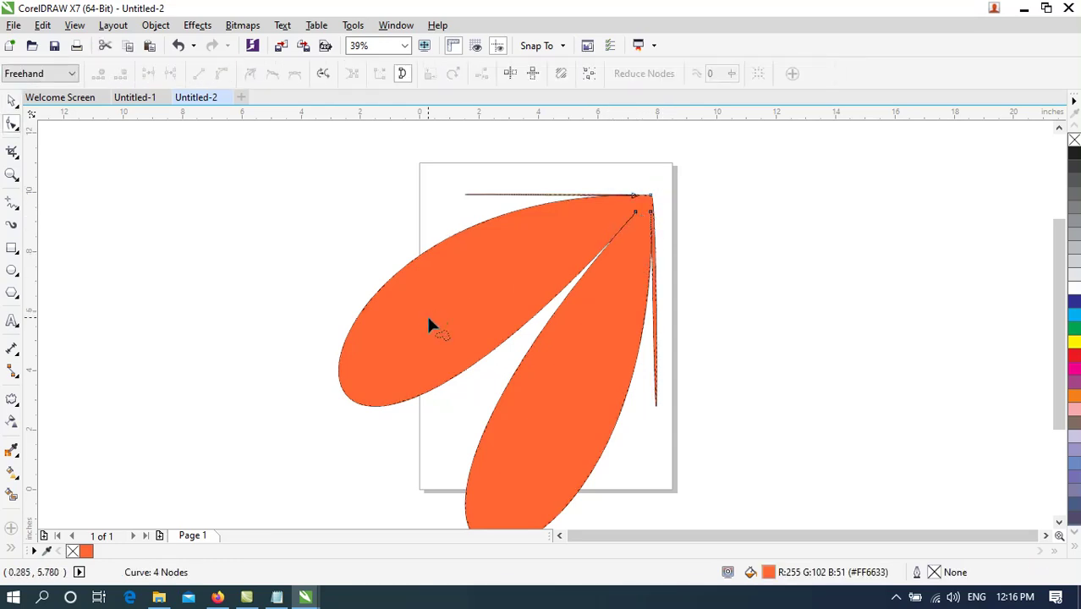
left_click(12, 100)
left_click(447, 267)
left_click_drag(663, 190, 507, 446)
Step: Move the orange petal shape so its lower tip sits near the bottom of the page, overlapping the page's left edge
left_click_drag(562, 359, 578, 313)
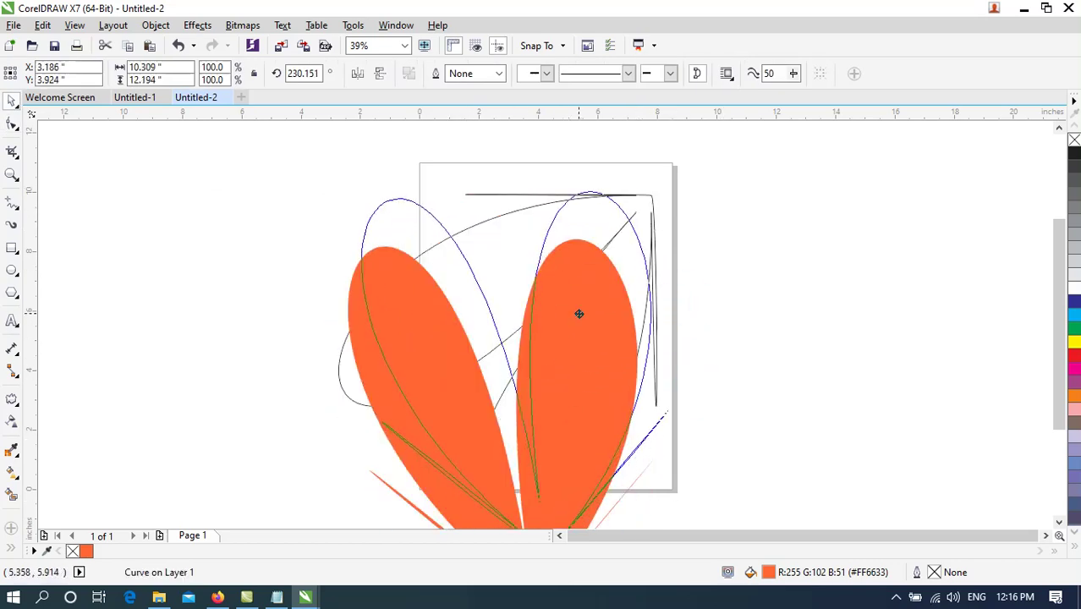
left_click(493, 235)
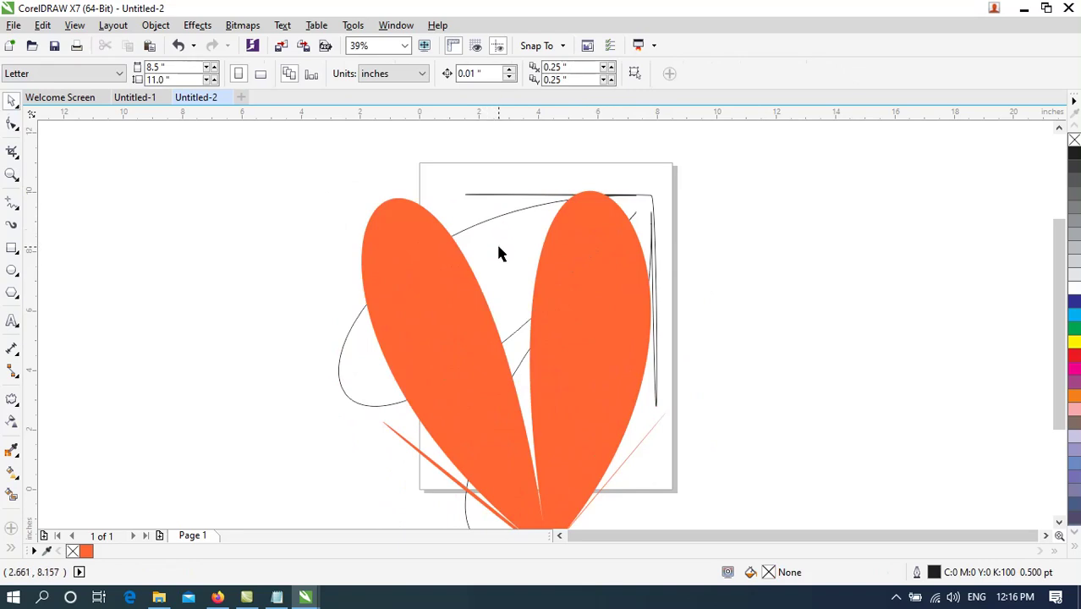
left_click_drag(410, 368, 643, 360)
left_click(424, 368)
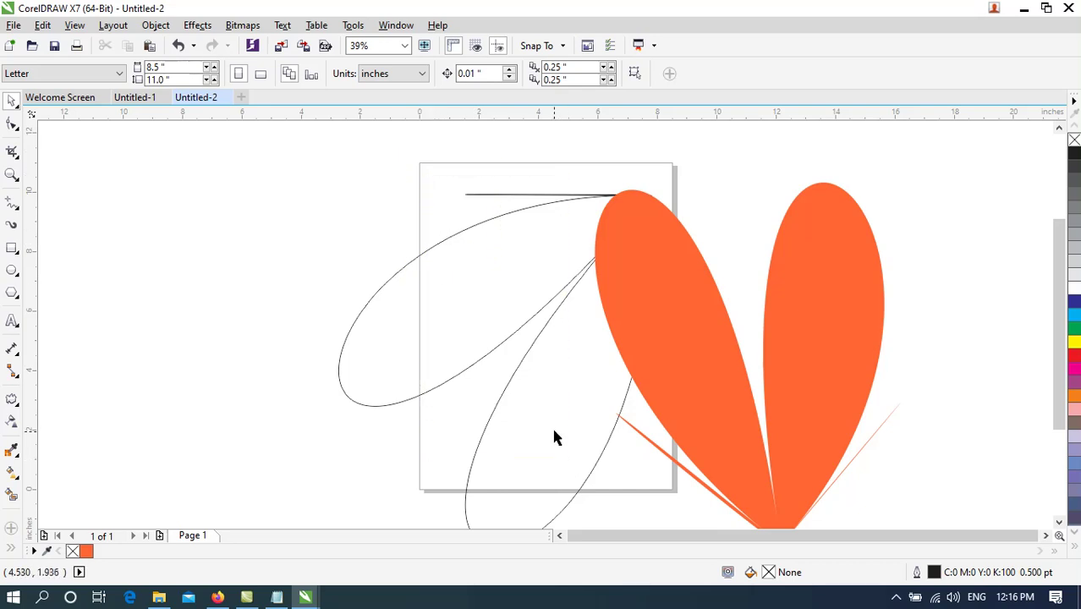
left_click(705, 367)
left_click_drag(704, 367, 444, 319)
left_click(628, 317)
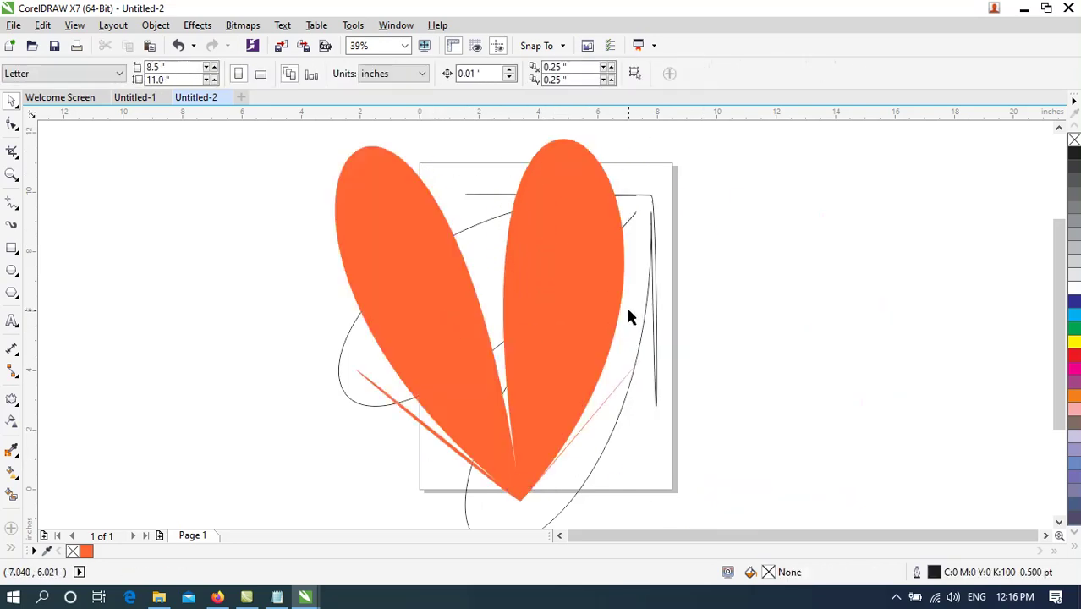
mouse_move(572, 306)
left_mouse_down()
mouse_move(808, 297)
mouse_move(640, 337)
mouse_move(559, 308)
left_mouse_up()
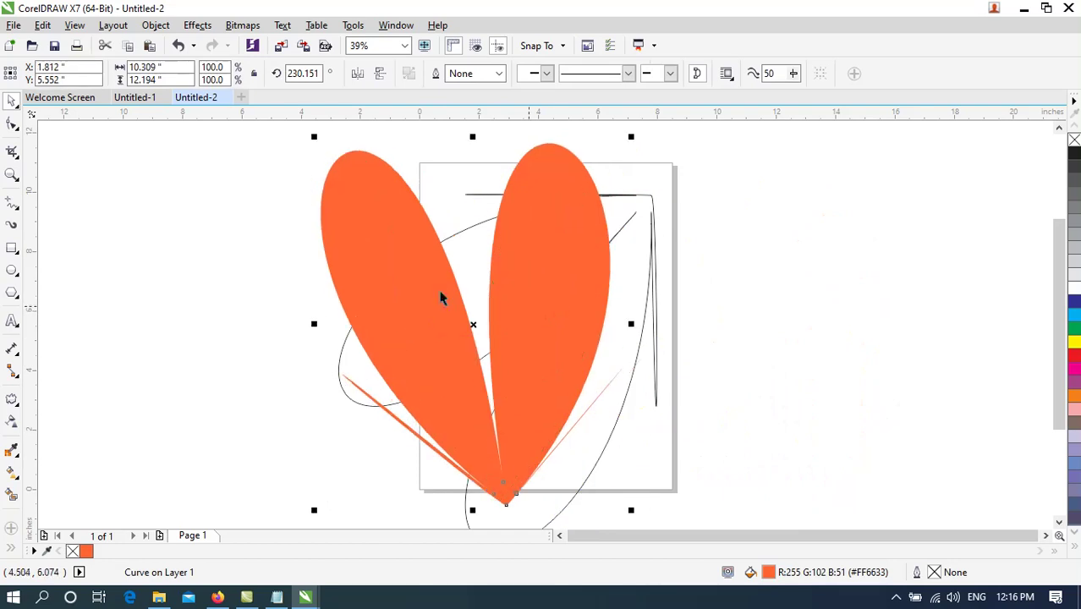
Step: Review the file formats available for saving the drawing, and leave without saving
left_click(14, 25)
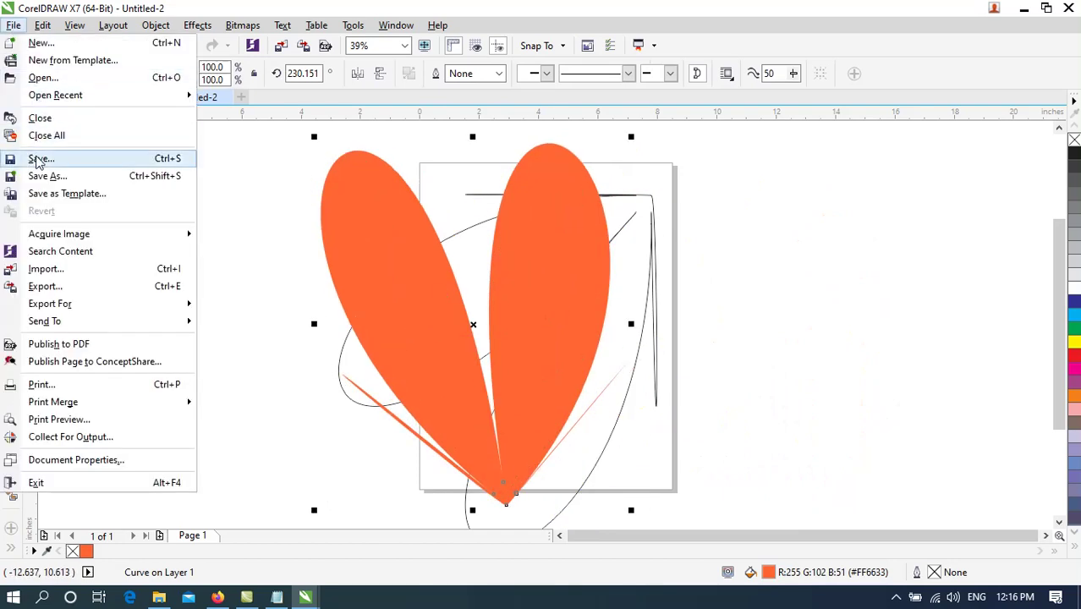
left_click(38, 159)
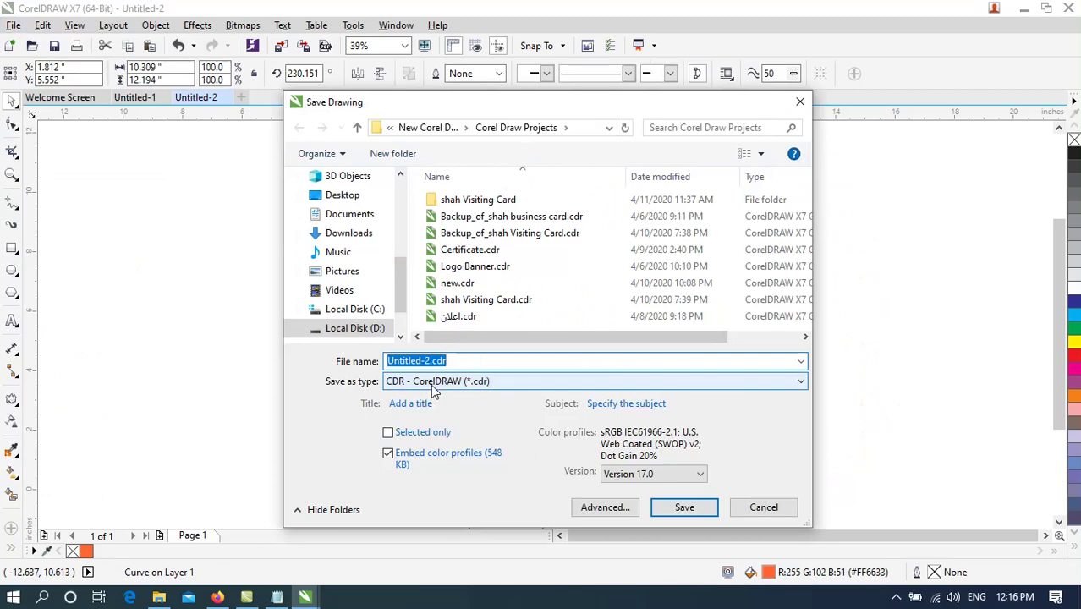
left_click(433, 381)
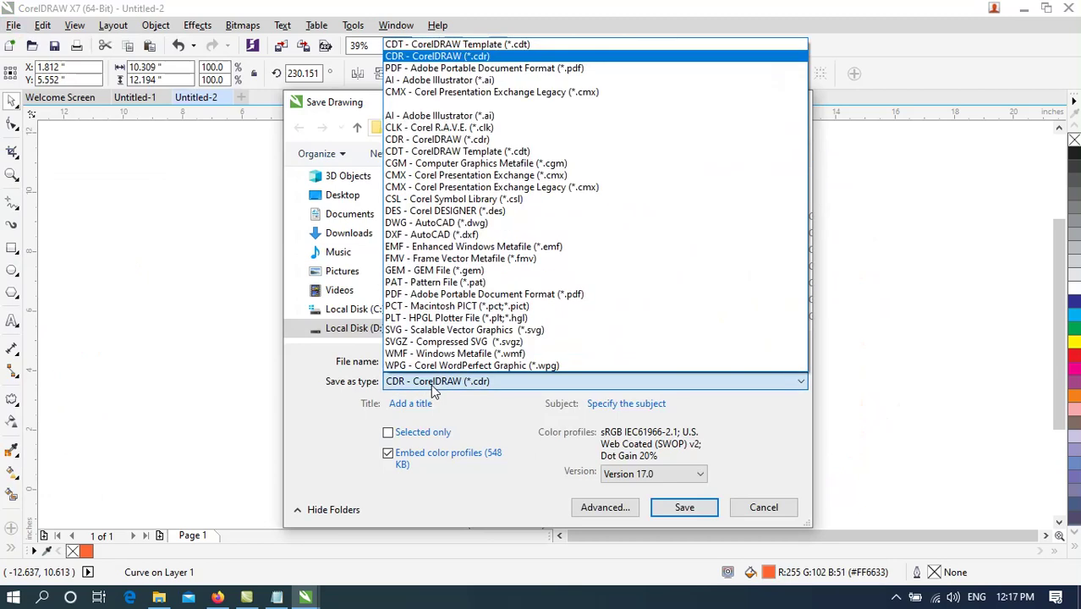
left_click(761, 510)
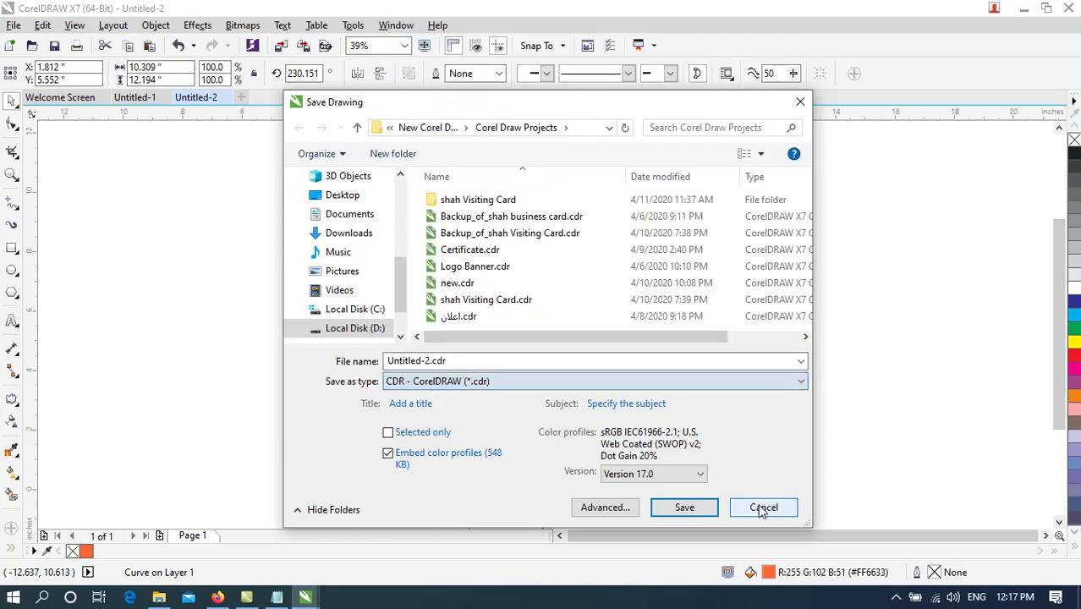
left_click(763, 510)
Step: Check the list of important File menu options in Notepad and return to the CorelDRAW drawing
left_click(13, 24)
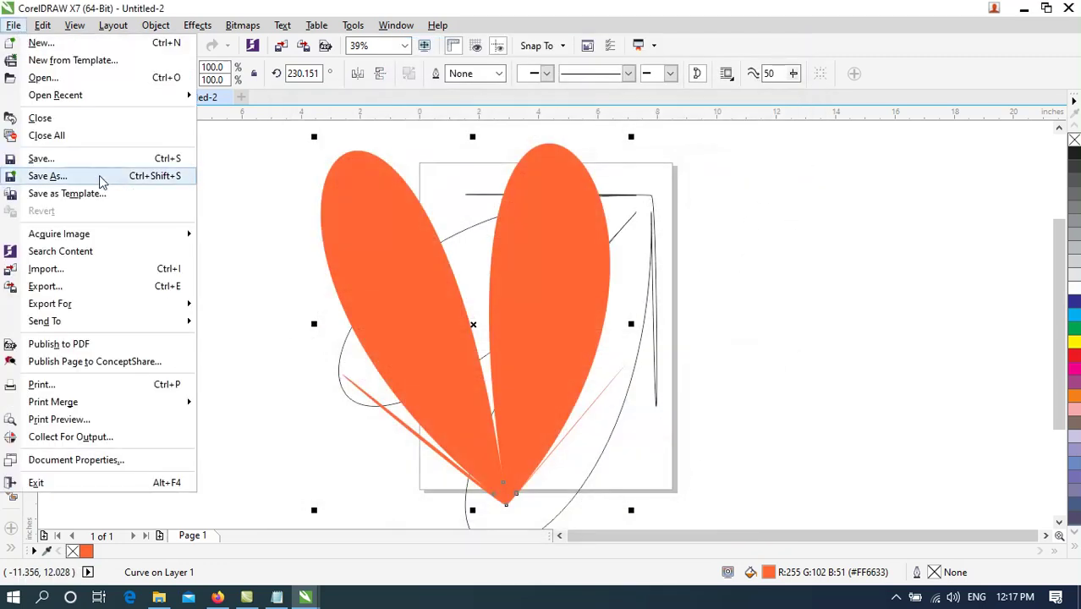
left_click(276, 596)
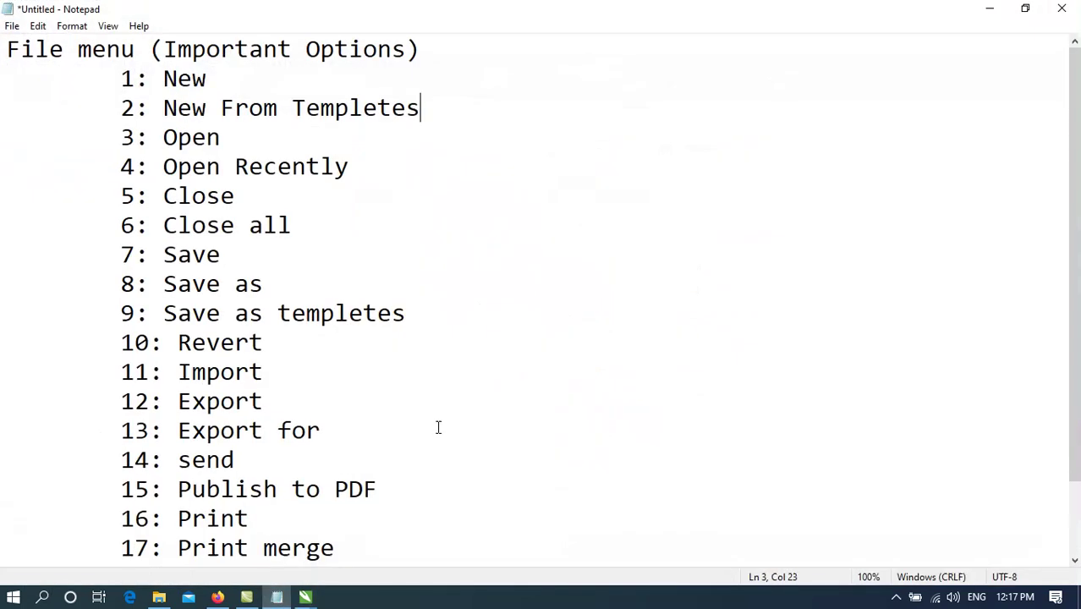
left_click(989, 9)
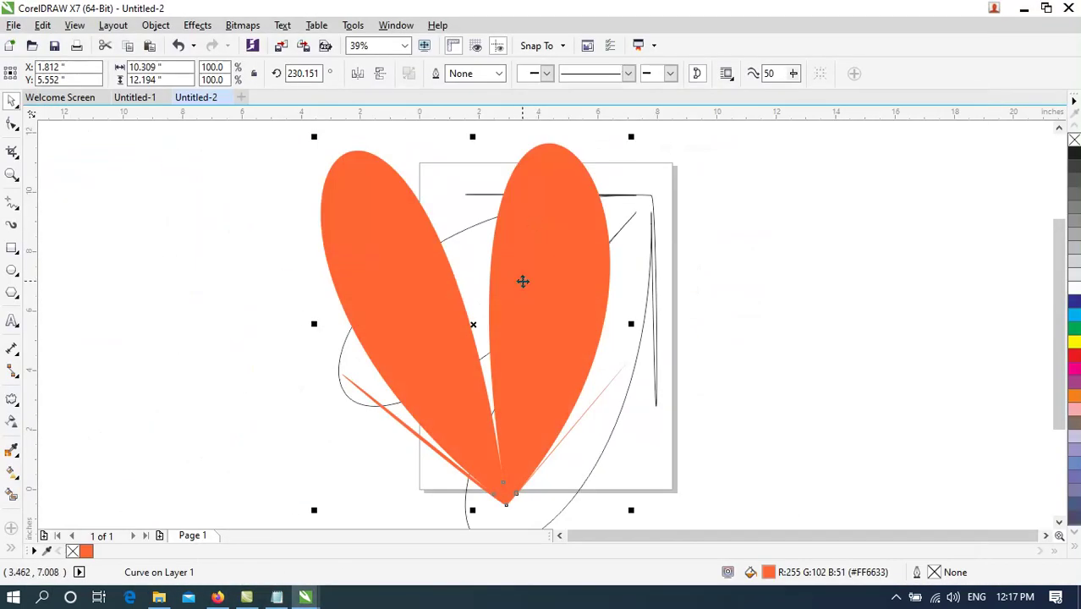
Step: Move the orange petal shape to the right so it covers most of the page
left_click_drag(523, 280, 625, 249)
left_click(695, 251)
left_click(736, 237)
left_click(640, 258)
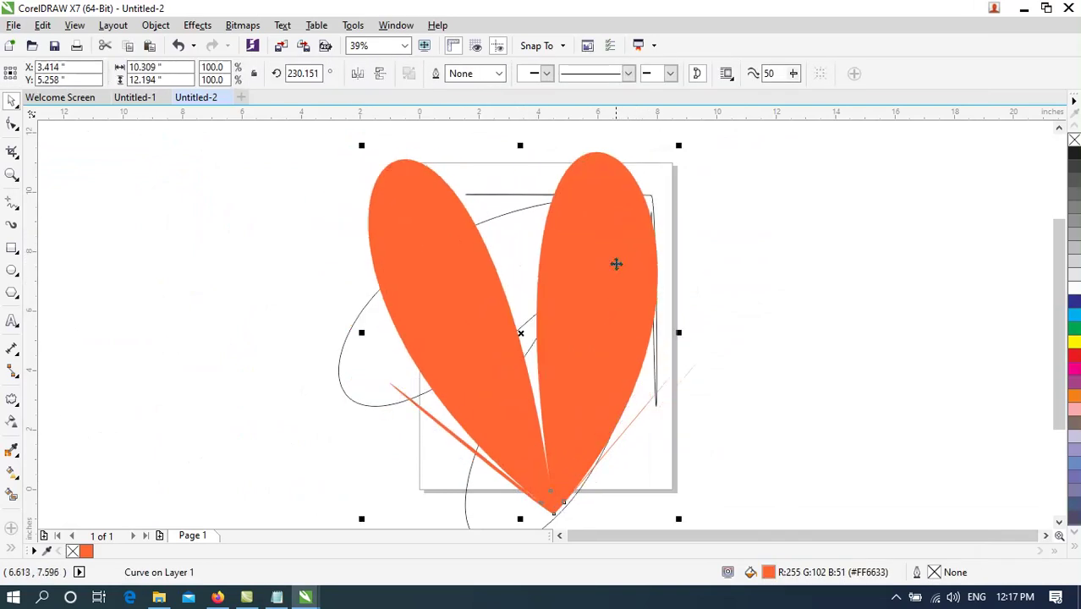
Step: Review the file formats offered by Save As for the drawing, and leave without saving
left_click(14, 25)
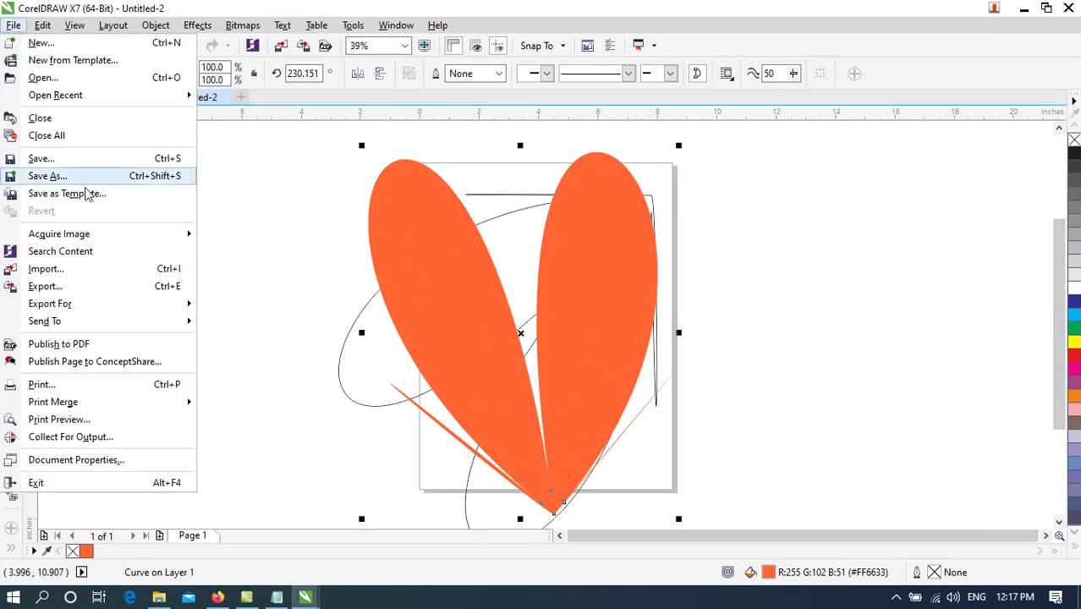
left_click(85, 176)
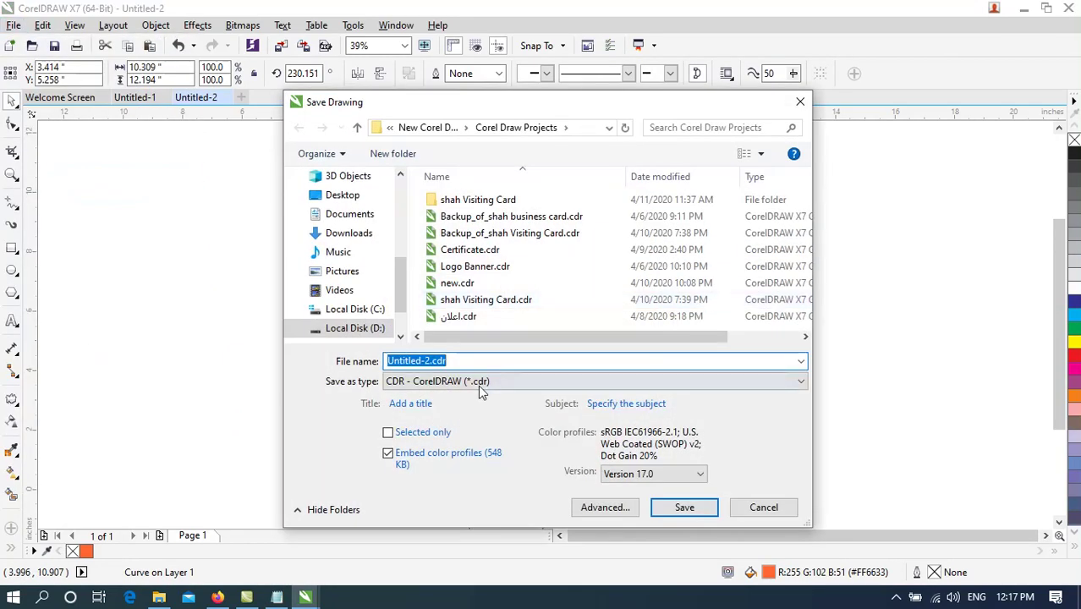
left_click(477, 385)
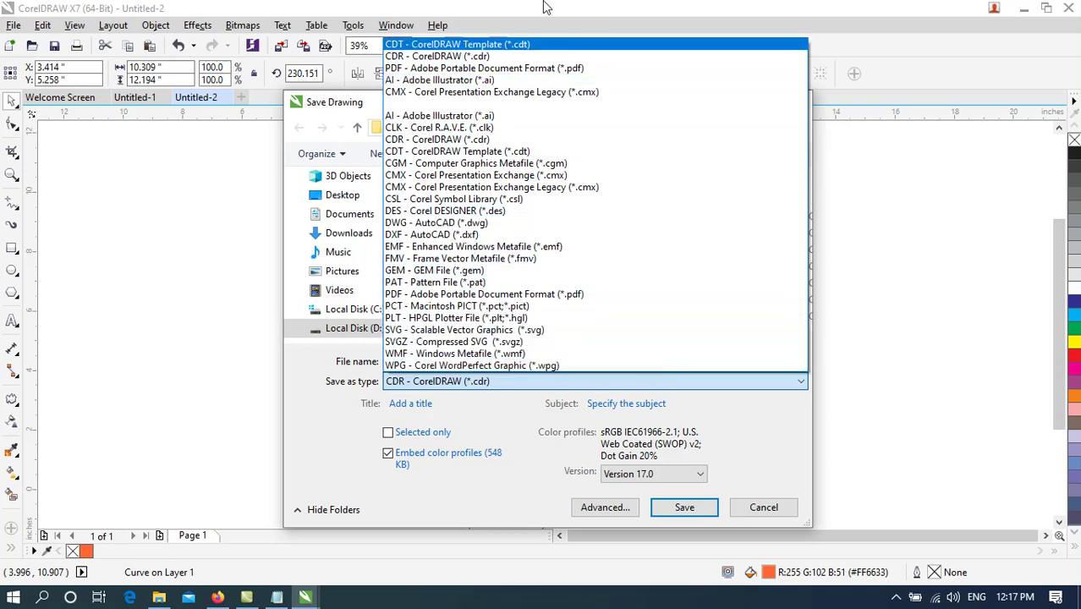
left_click(757, 534)
left_click(769, 510)
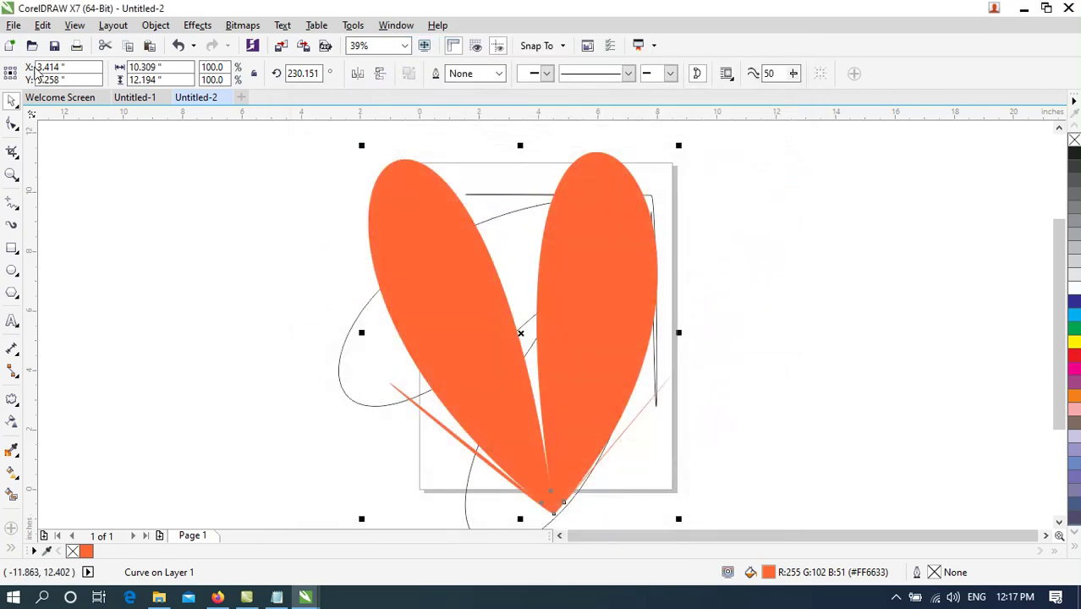
Step: Fill the selected petal shape with the blue colour C:100 M:100 Y:0 K:0
left_click(13, 25)
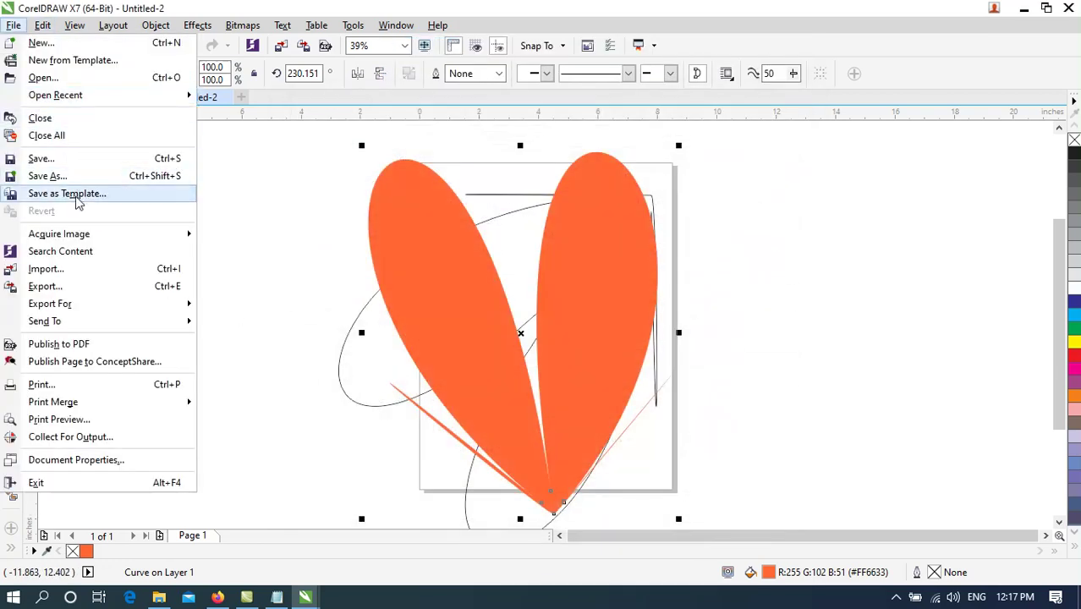
left_click(420, 300)
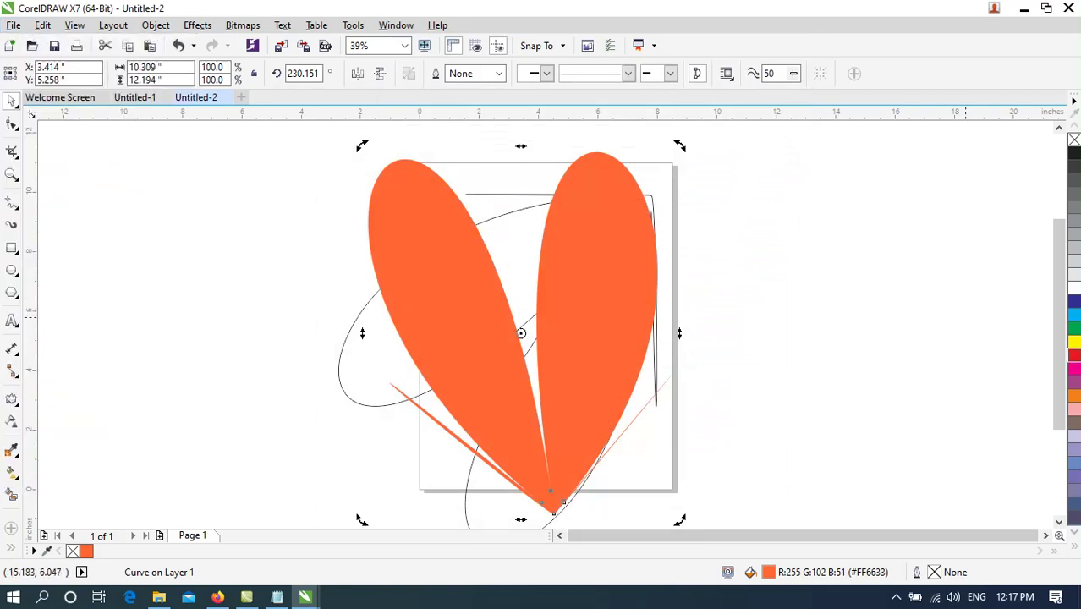
left_click(1075, 302)
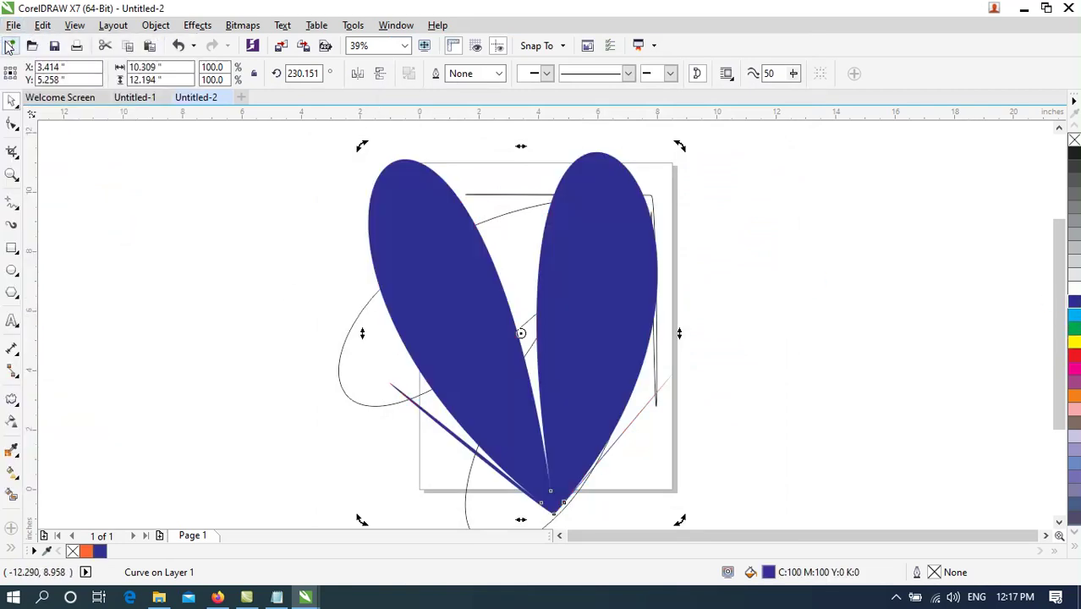
Step: Scale the blue petal shape down proportionally to about 57%, keeping its lower right corner fixed
left_click(14, 26)
left_click(483, 307)
left_click(474, 307)
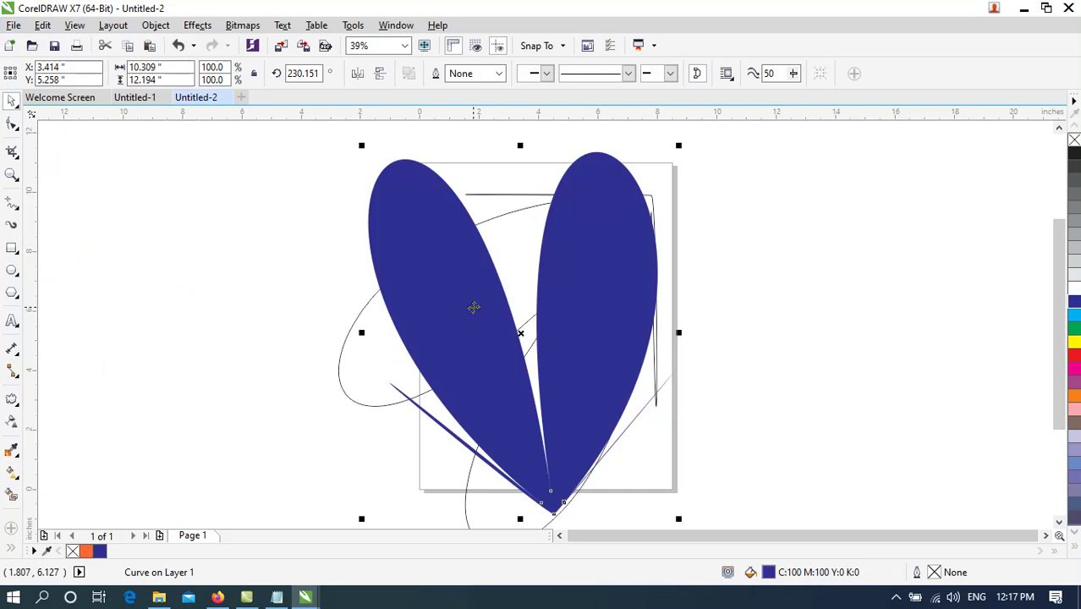
left_click_drag(362, 147, 492, 303)
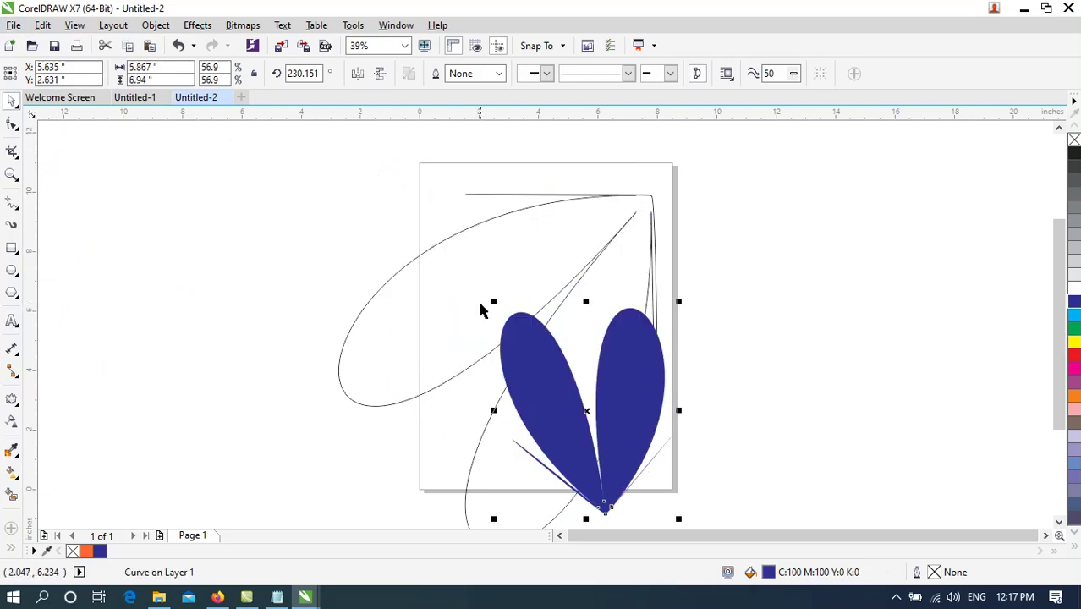
Step: Delete the blue petal shape, leaving only the outlined curve on the page
left_click(15, 26)
left_click(551, 345)
left_click_drag(551, 345, 481, 302)
key("Delete")
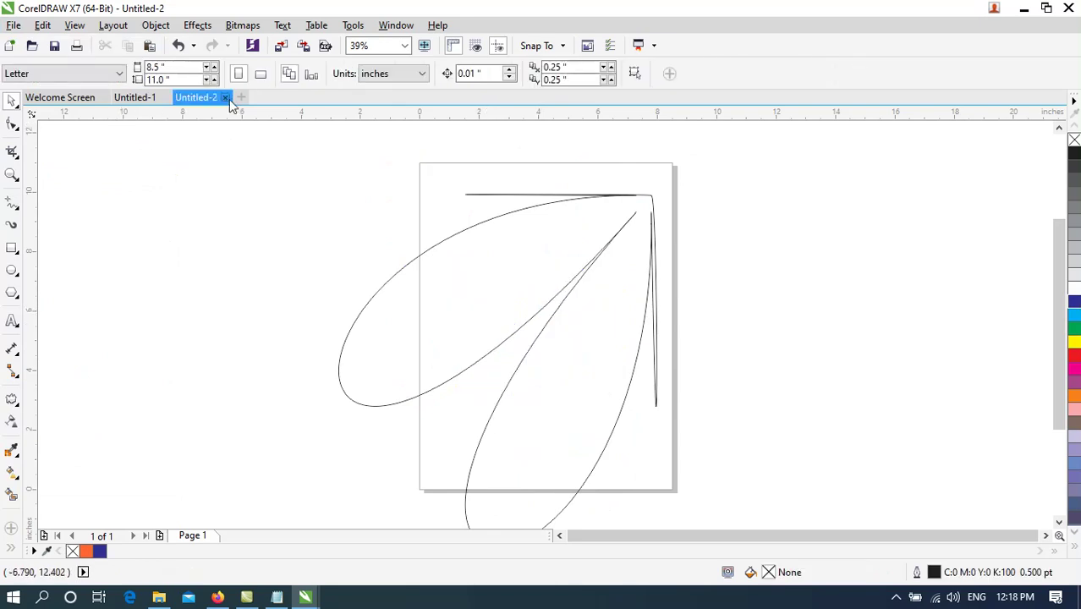
Step: Close Untitled-2 without saving along with Untitled-1, and create a new blank document
left_click(225, 97)
left_click(541, 329)
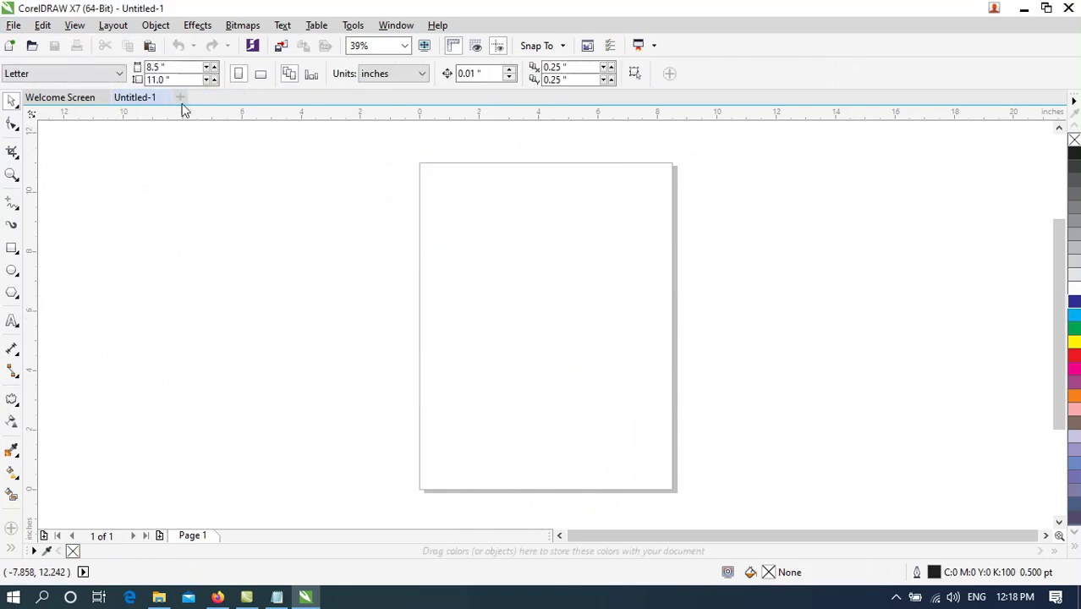
left_click(174, 97)
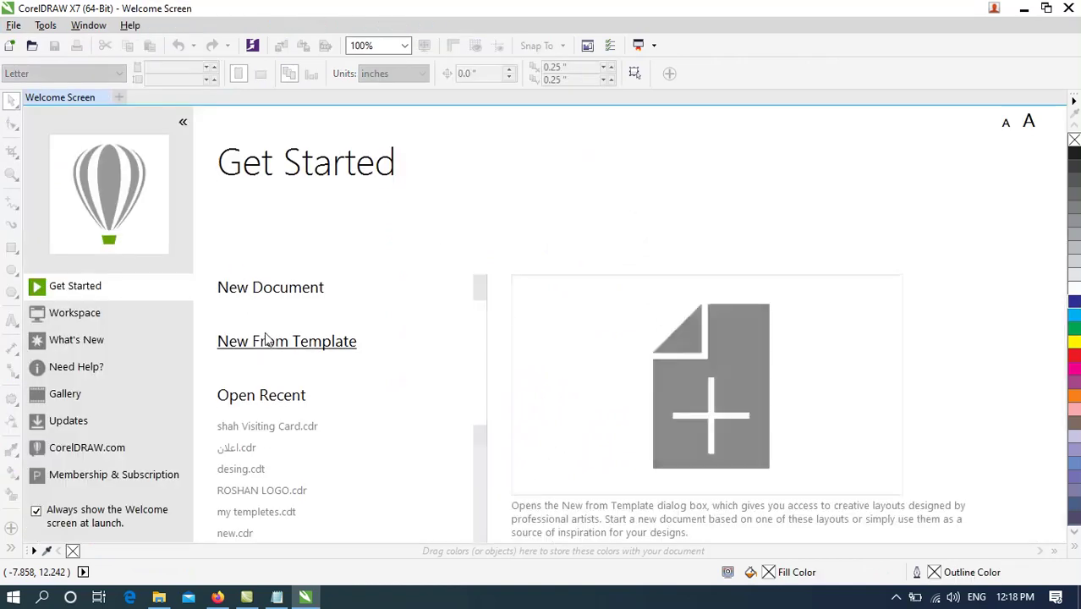
left_click(252, 284)
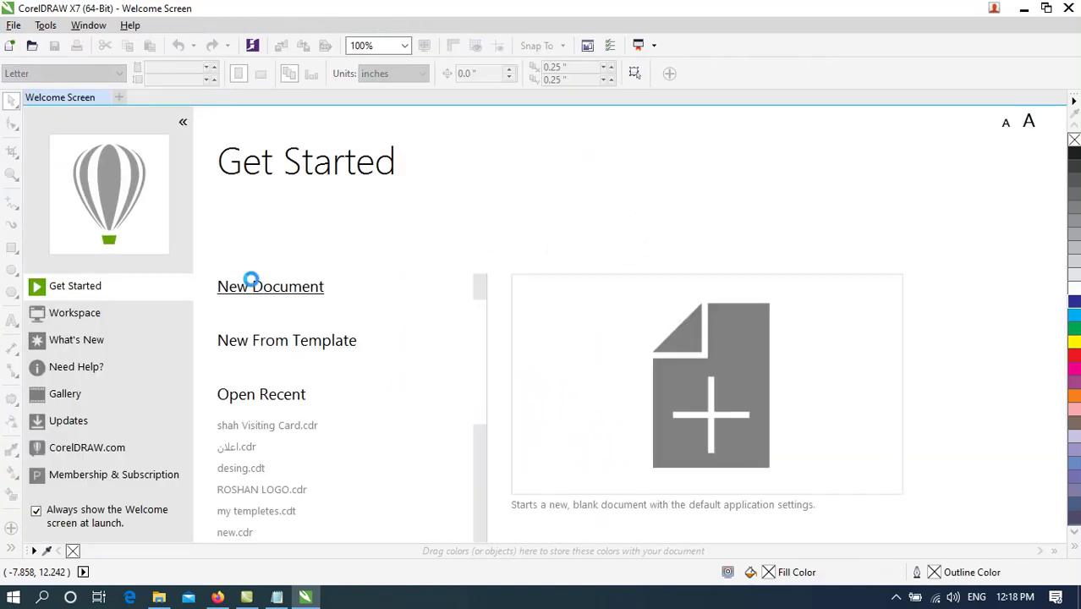
Step: Open the visiting card drawing from the top of the recent files list and fit the artwork to the window
left_click(14, 26)
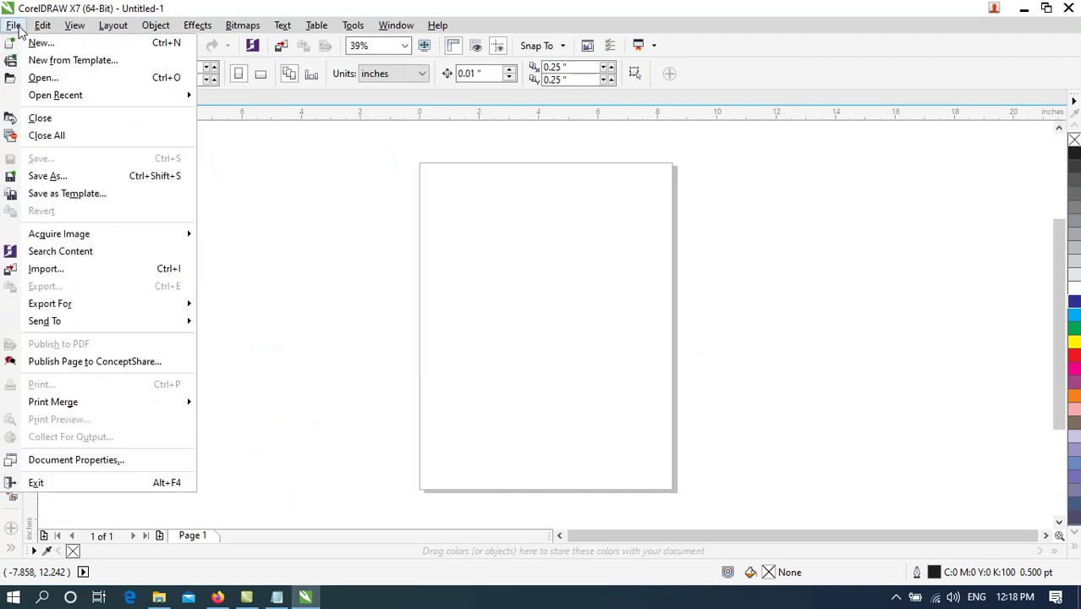
mouse_move(70, 97)
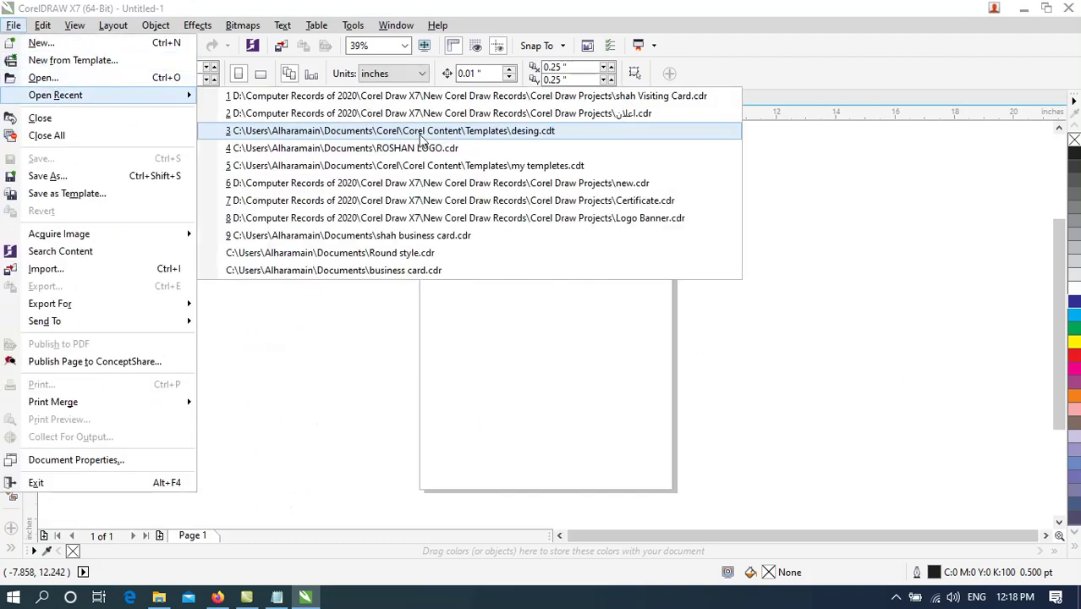
left_click(445, 97)
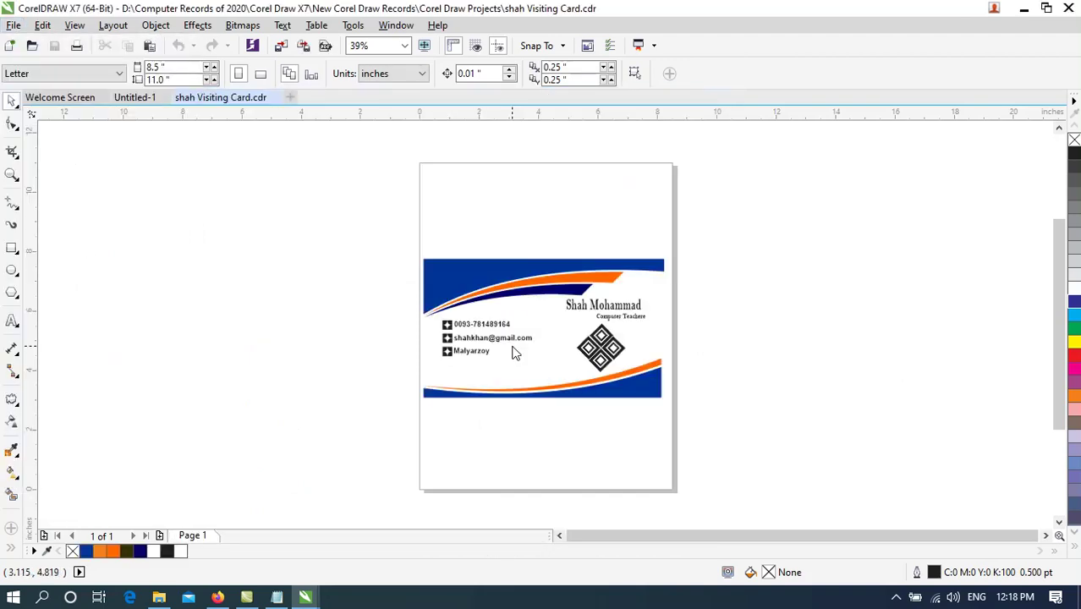
key("F4")
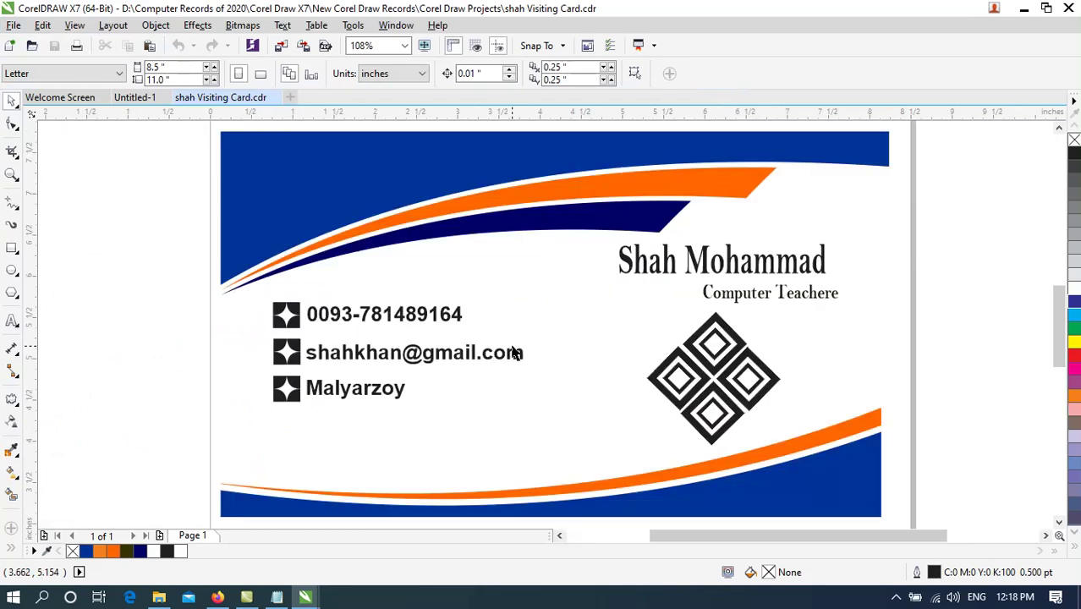
Step: Fill the card's upper blue shape with yellow, and revert the file to its last saved version
left_click(388, 182)
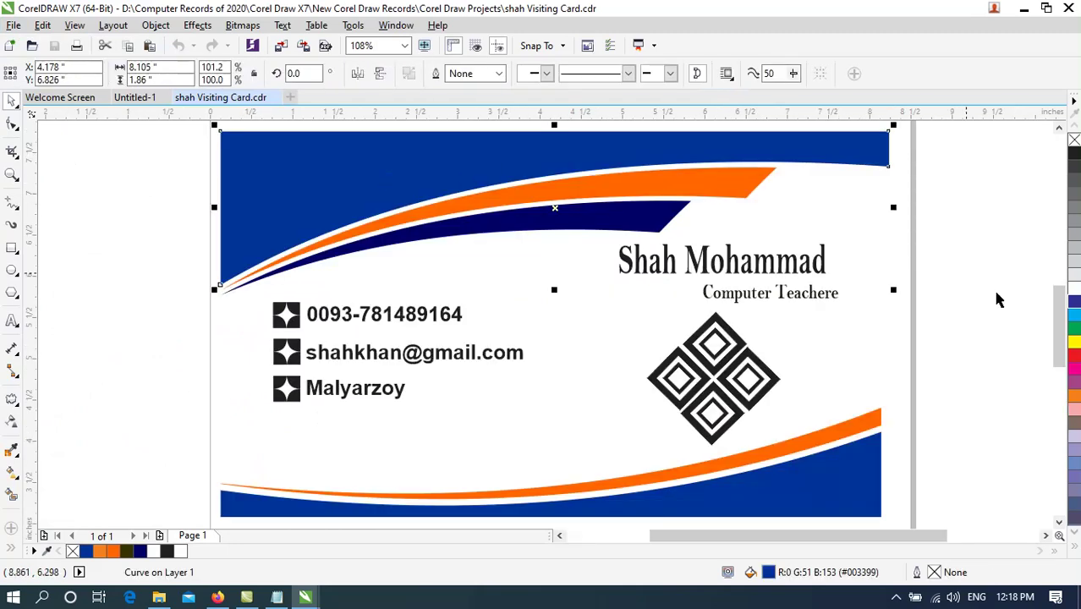
left_click(1073, 343)
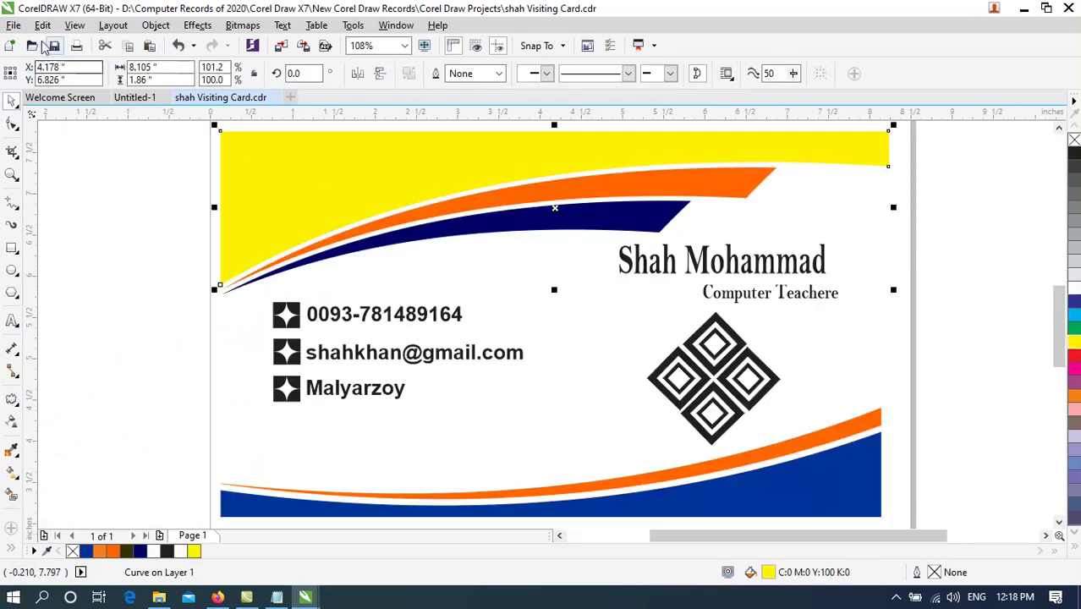
left_click(14, 24)
key("Escape")
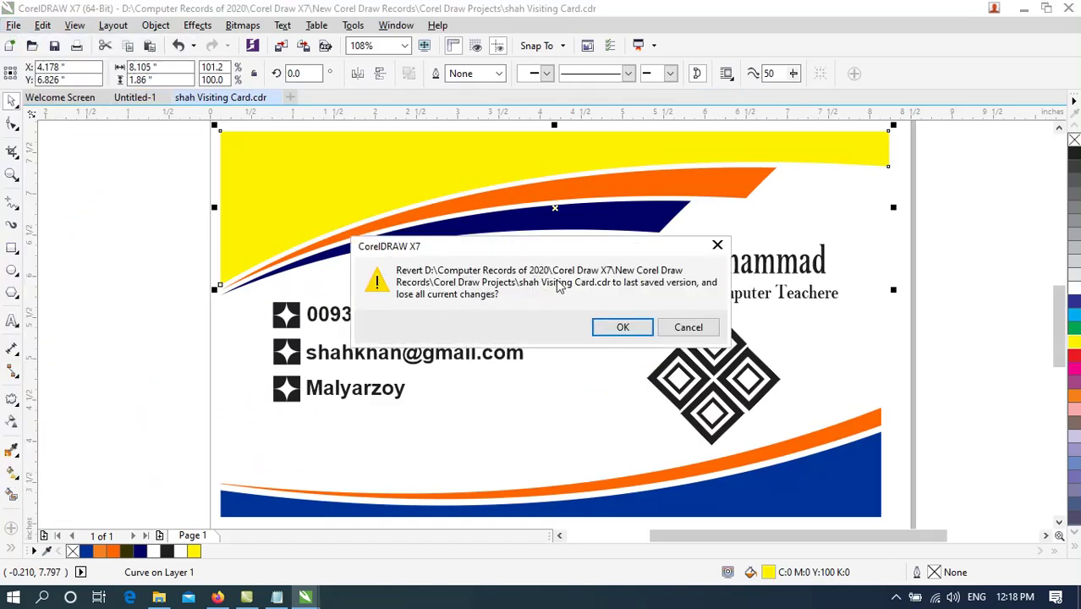
left_click(622, 327)
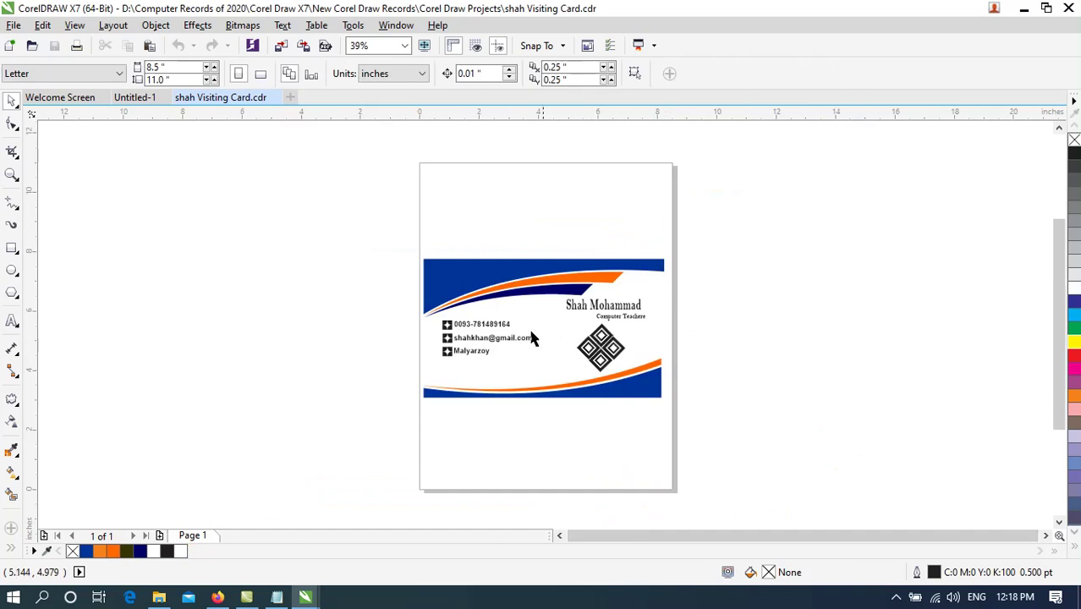
Step: Delete the card's upper blue shape, and revert the file to its last saved version
left_click(446, 289)
key("Delete")
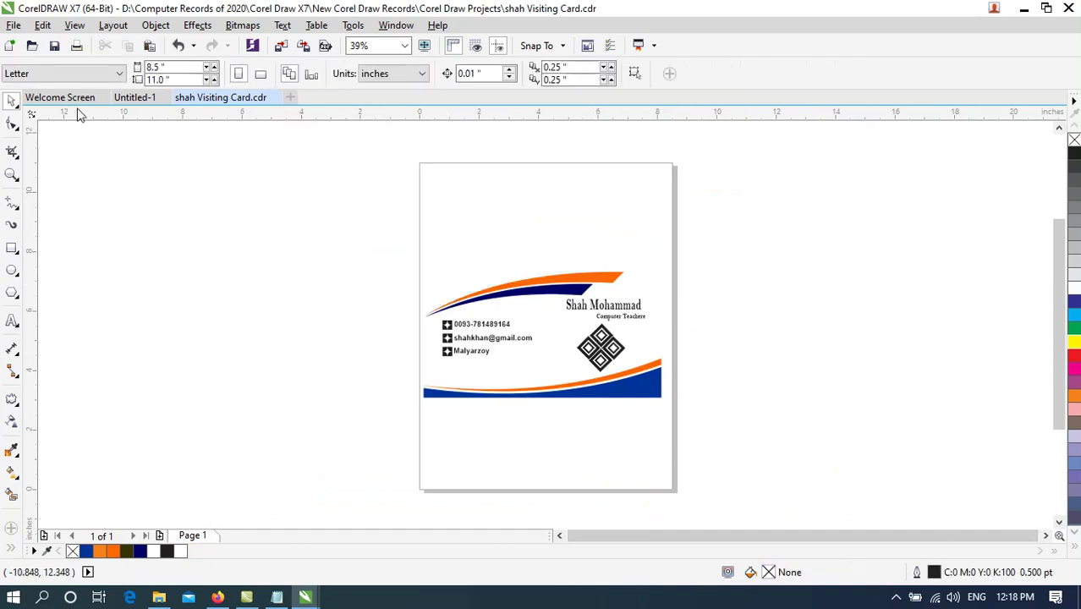
left_click(12, 27)
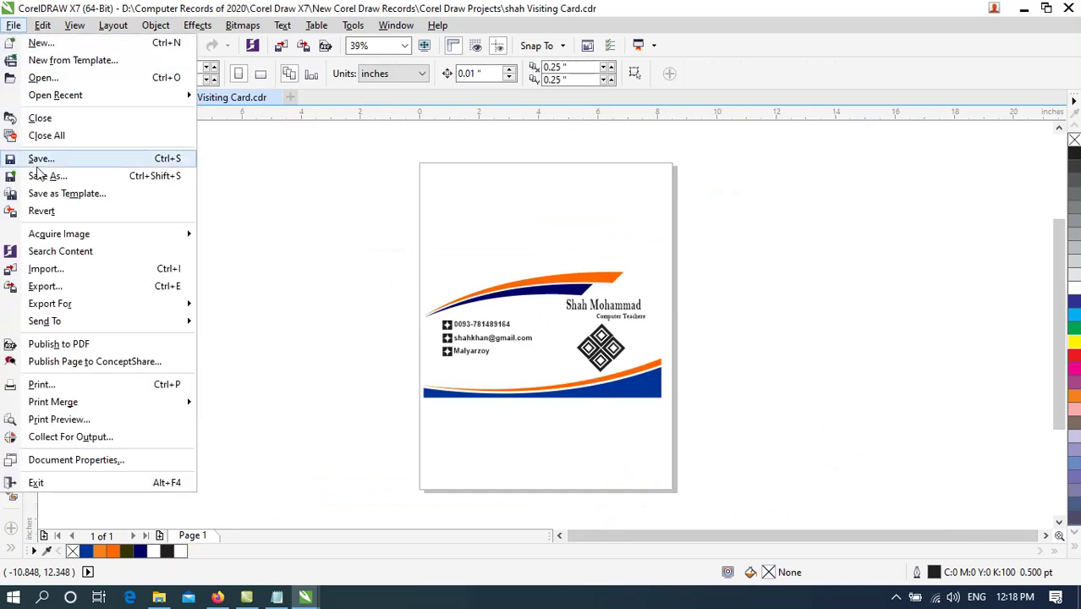
left_click(41, 211)
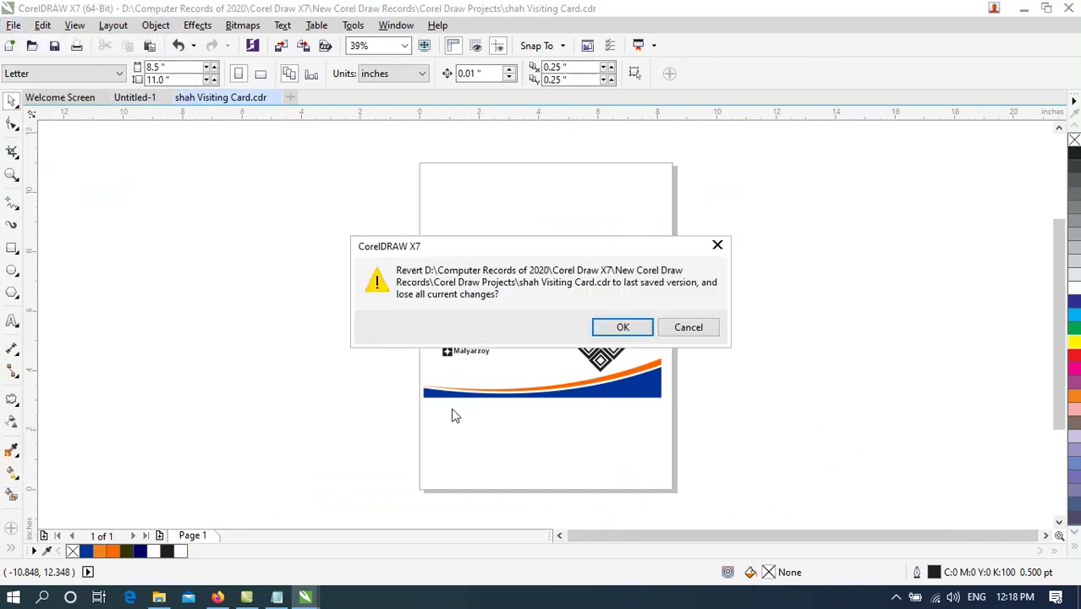
left_click(622, 329)
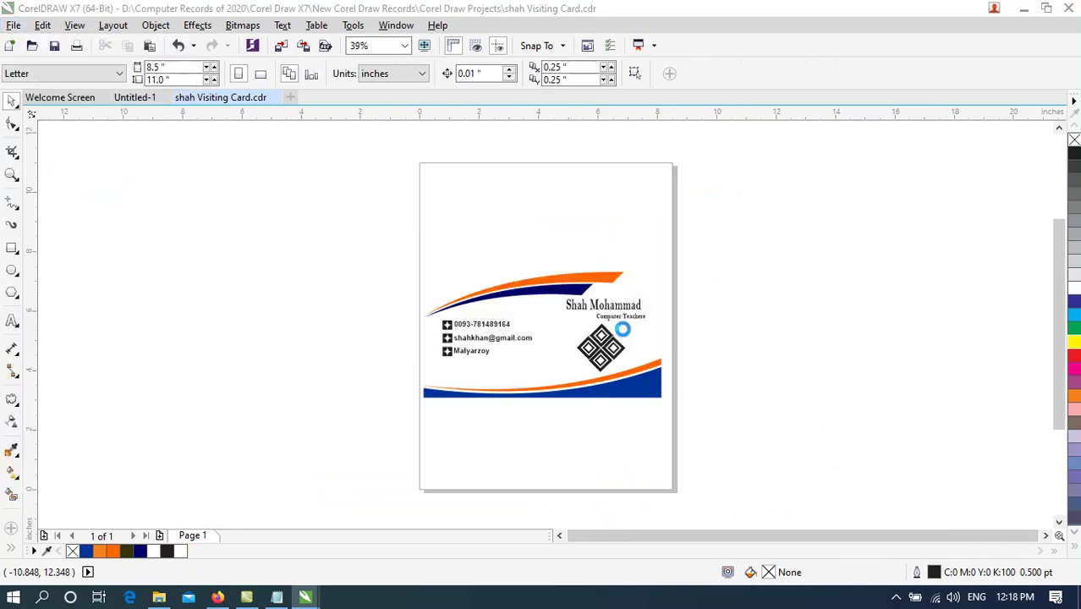
Step: Close the visiting card and the blank document, and create a new blank document
left_click(13, 25)
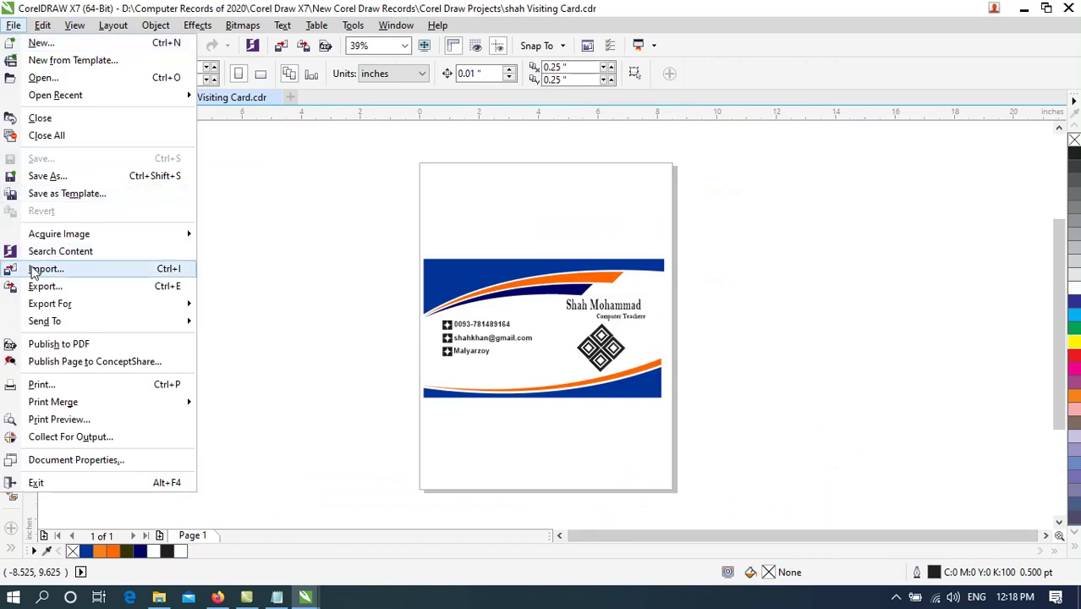
left_click(317, 227)
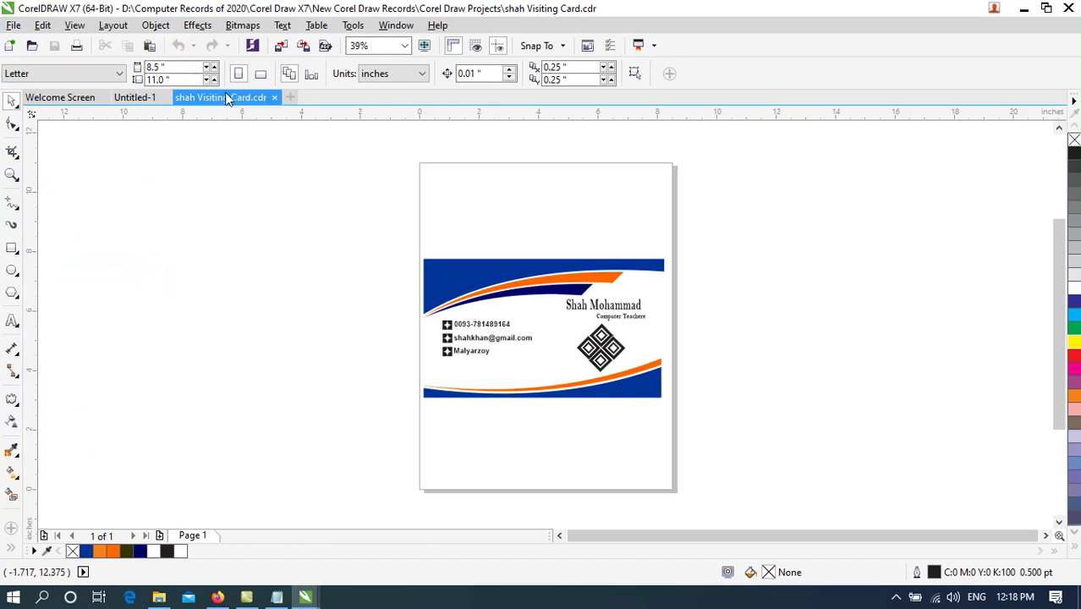
left_click(165, 99)
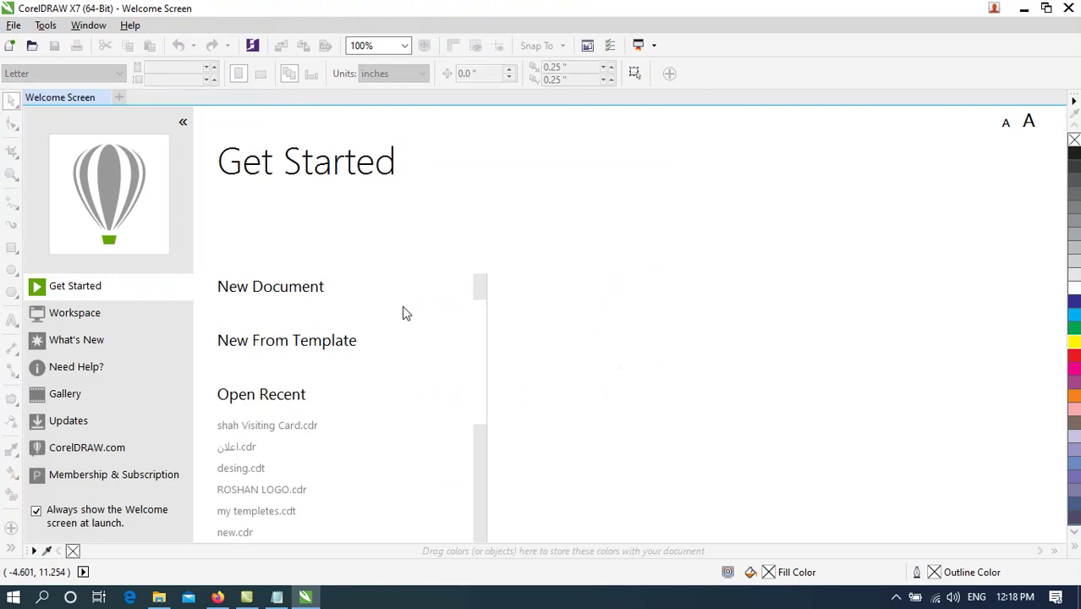
left_click(288, 288)
left_click(14, 25)
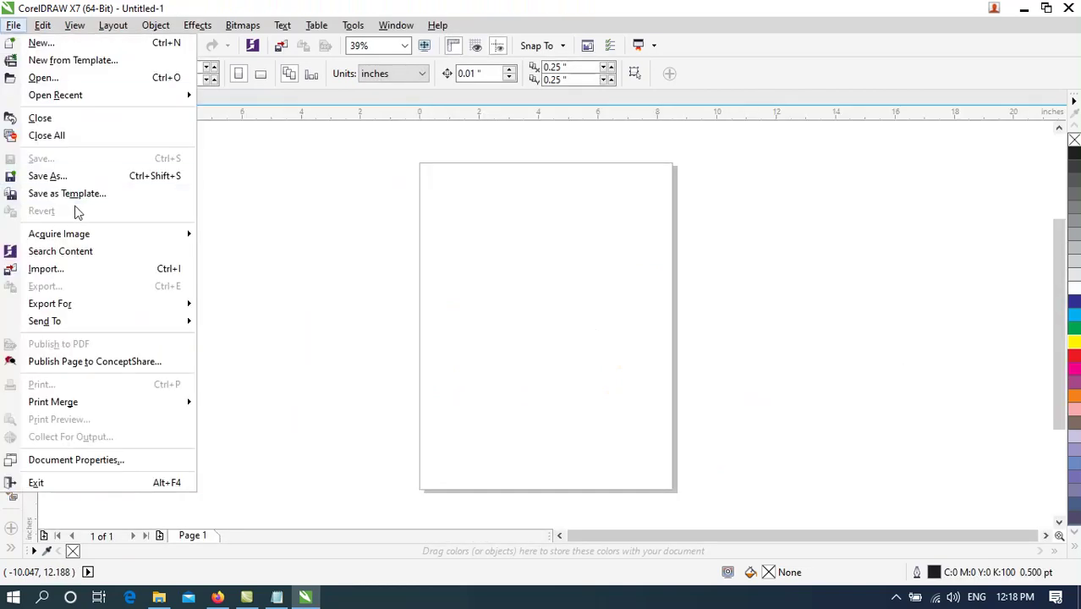
left_click(63, 271)
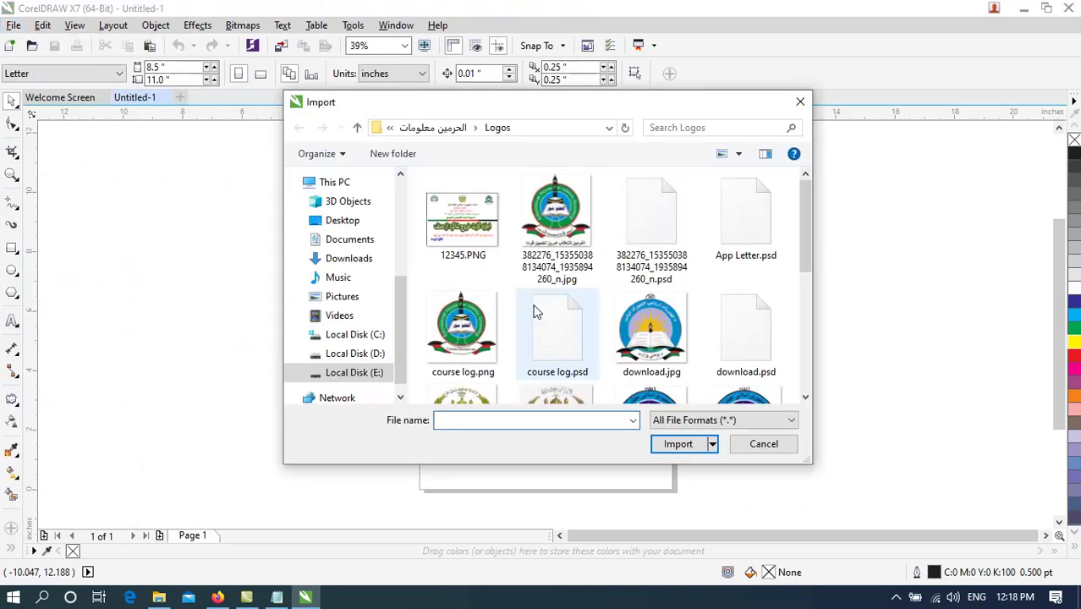
left_click(560, 218)
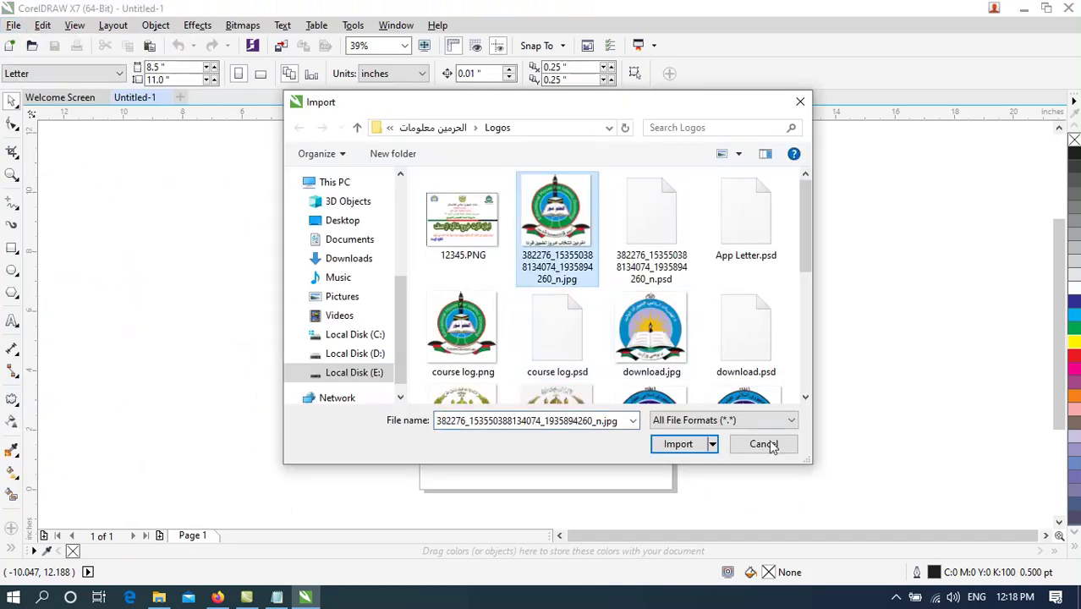
left_click(691, 445)
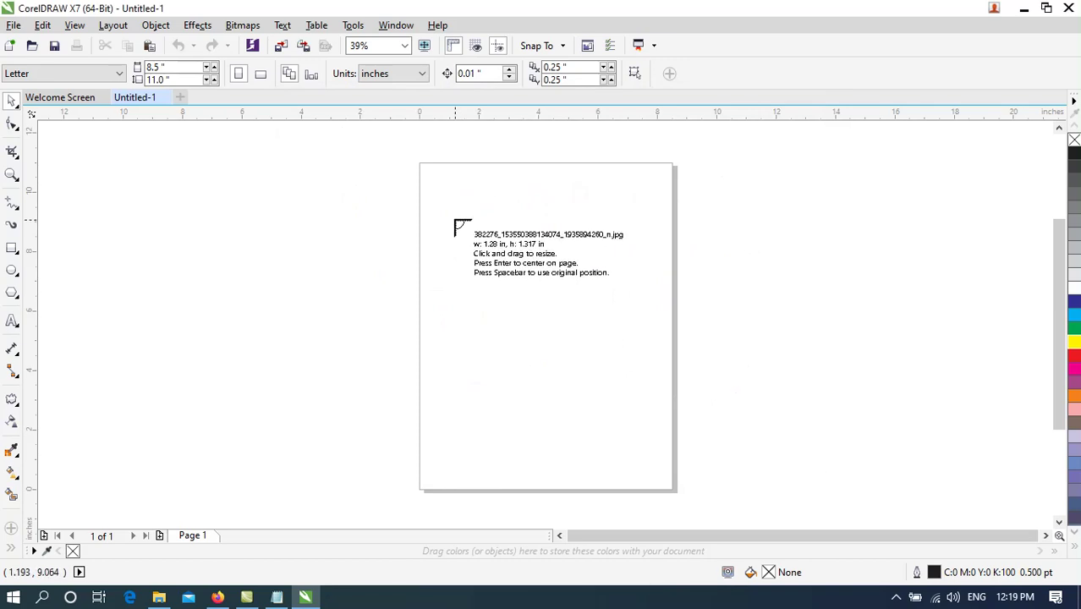
left_click_drag(455, 225, 627, 417)
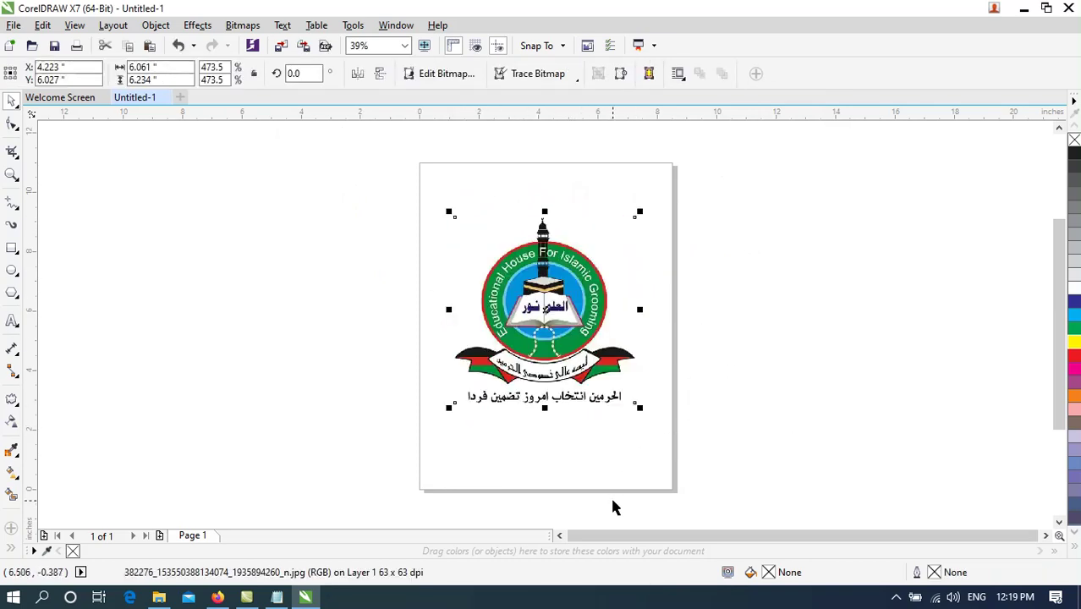
Step: Delete the logo from the page, and try to import the Word document تجربه کاری.docx from the الحرمین معلومات folder on drive E
key("Delete")
left_click(14, 24)
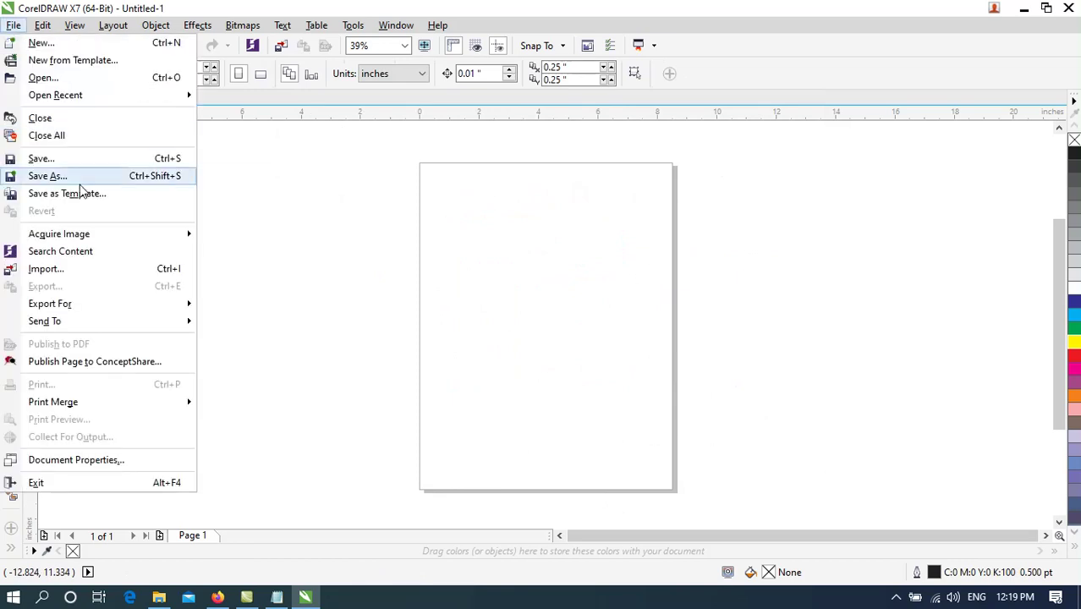
left_click(66, 268)
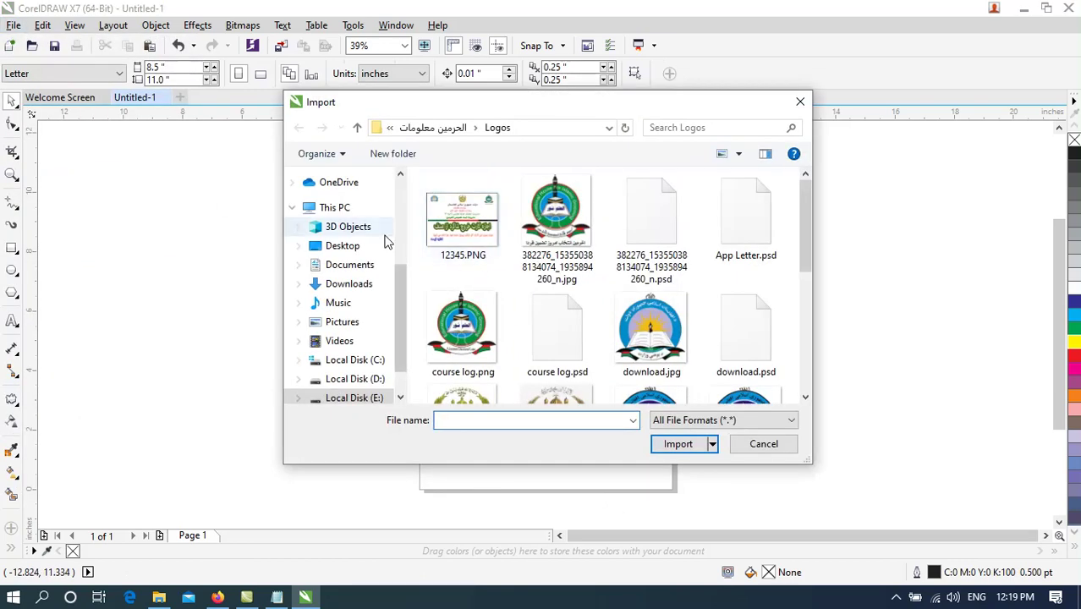
left_click(439, 128)
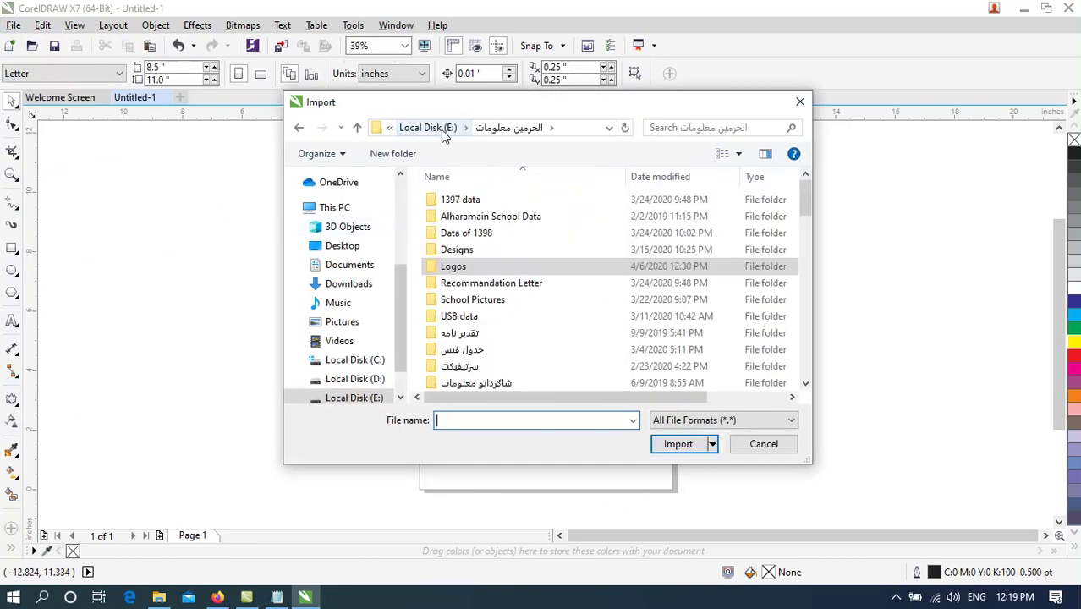
left_click(442, 131)
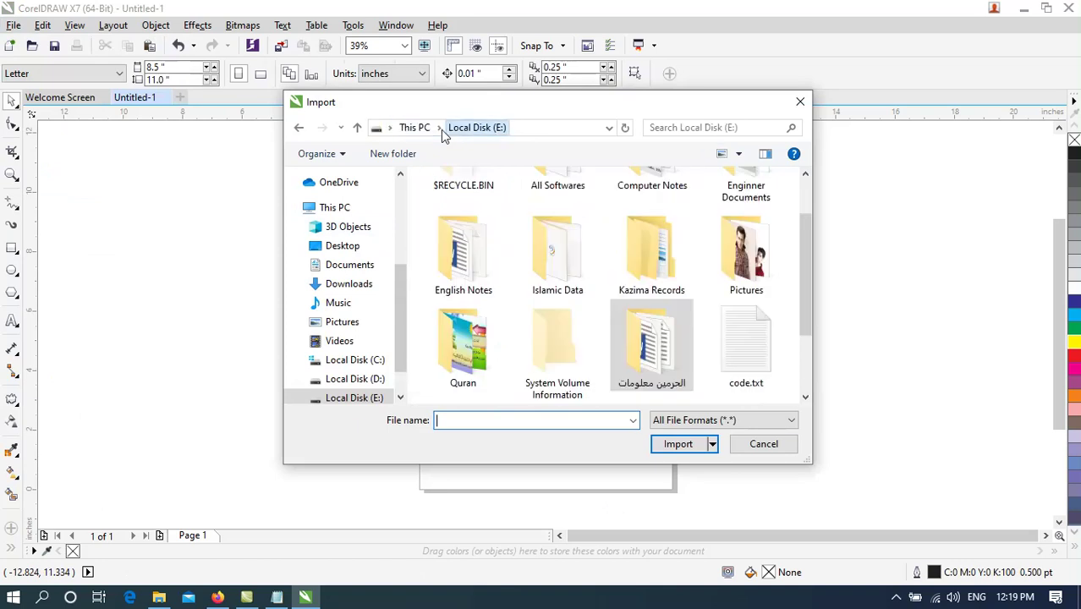
double_click(668, 339)
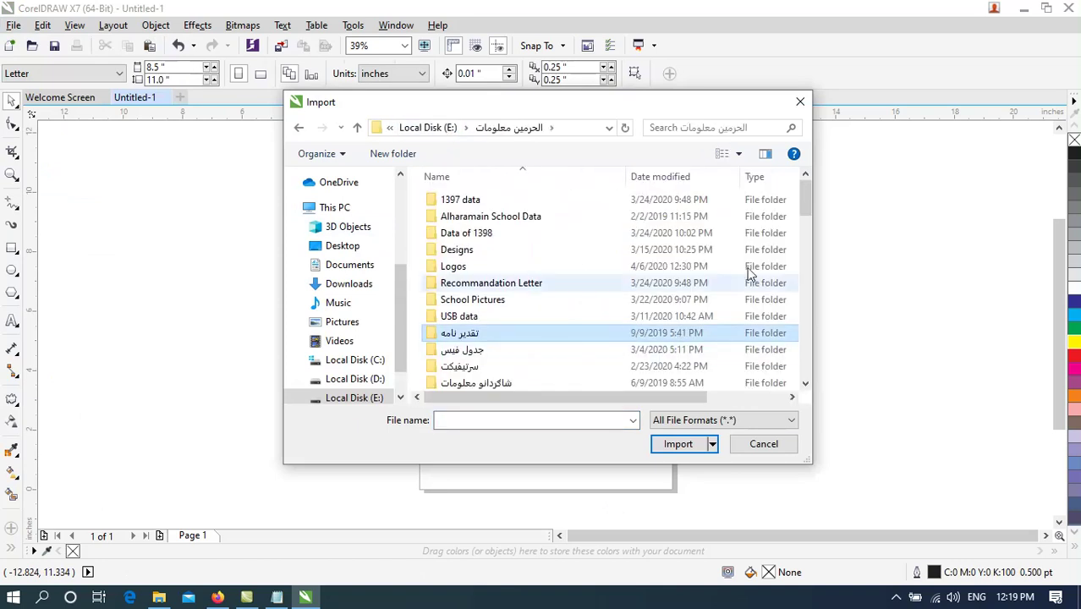
left_click_drag(805, 199, 804, 277)
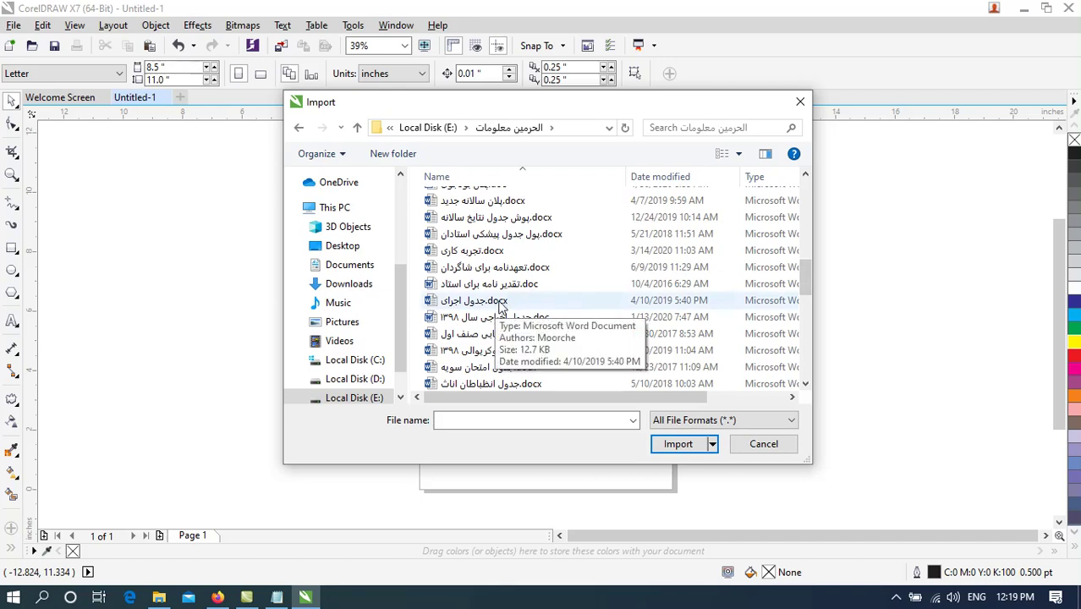
left_click(483, 250)
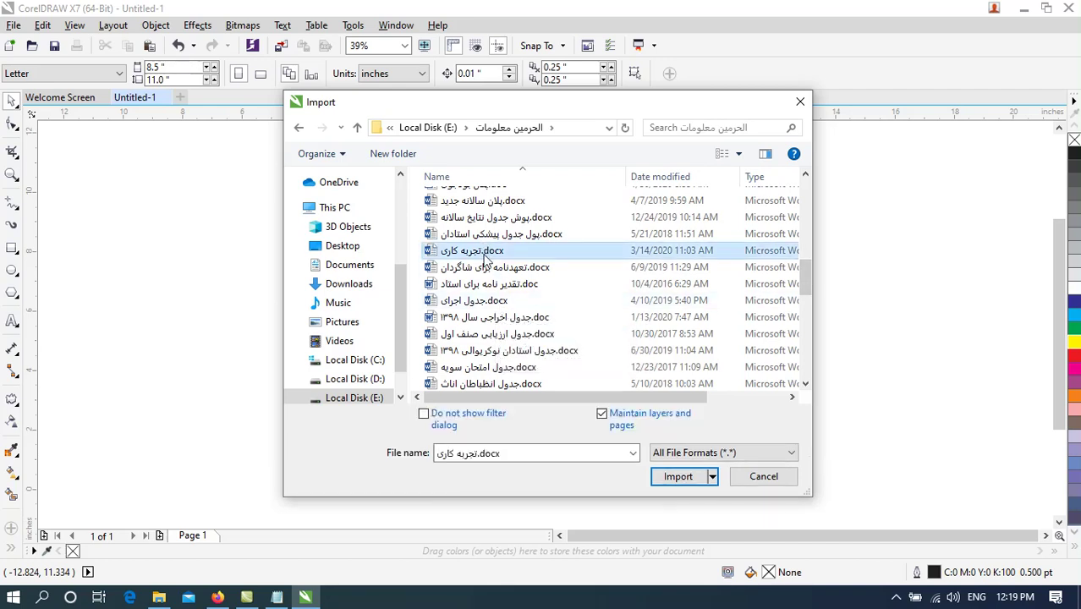
left_click(664, 474)
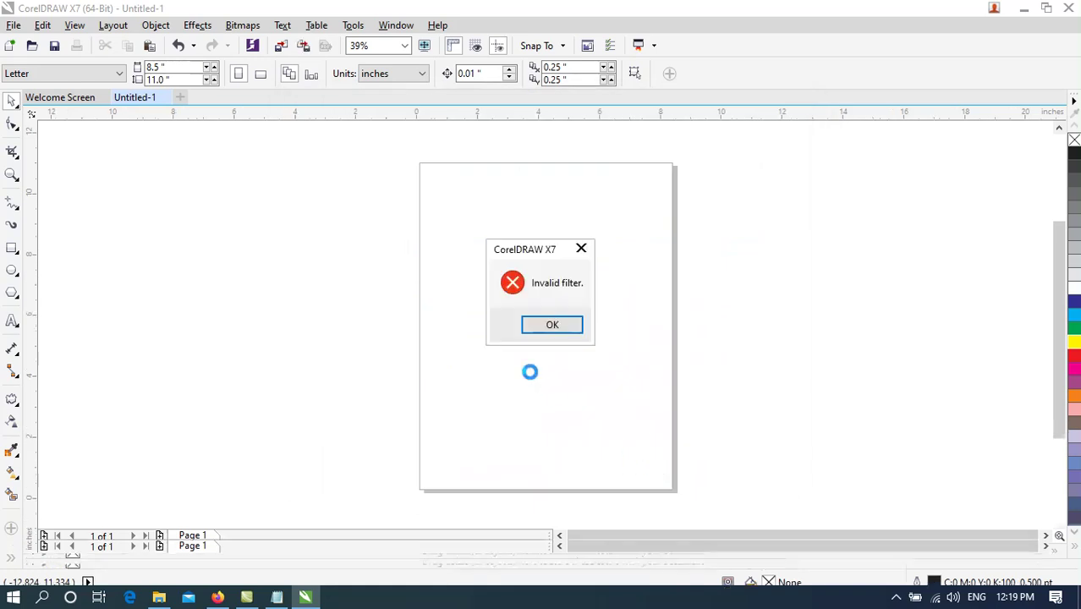
left_click(550, 328)
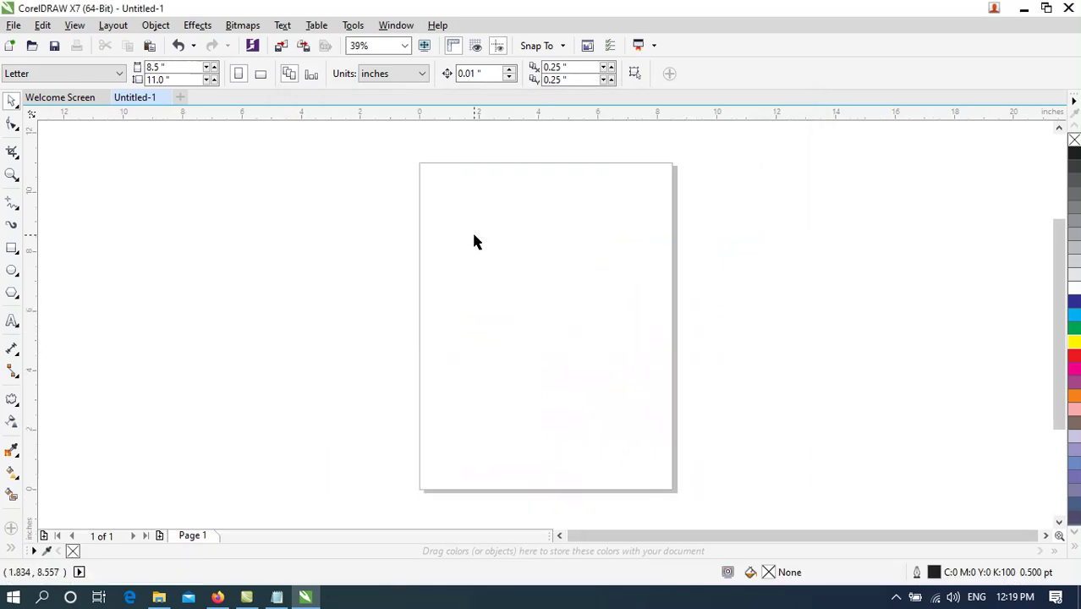
Step: Draw a paragraph text frame about 7.29 by 9.08 inches over the page's left edge, and try to import Various Debate Questions for EPS class.docx into it
left_click(11, 322)
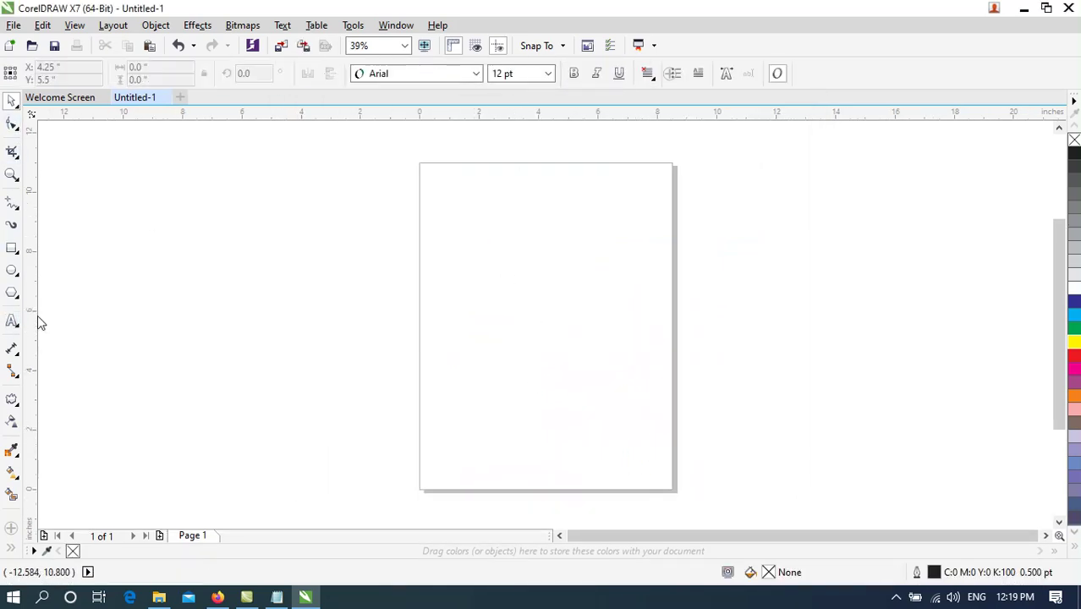
left_click_drag(234, 183, 452, 451)
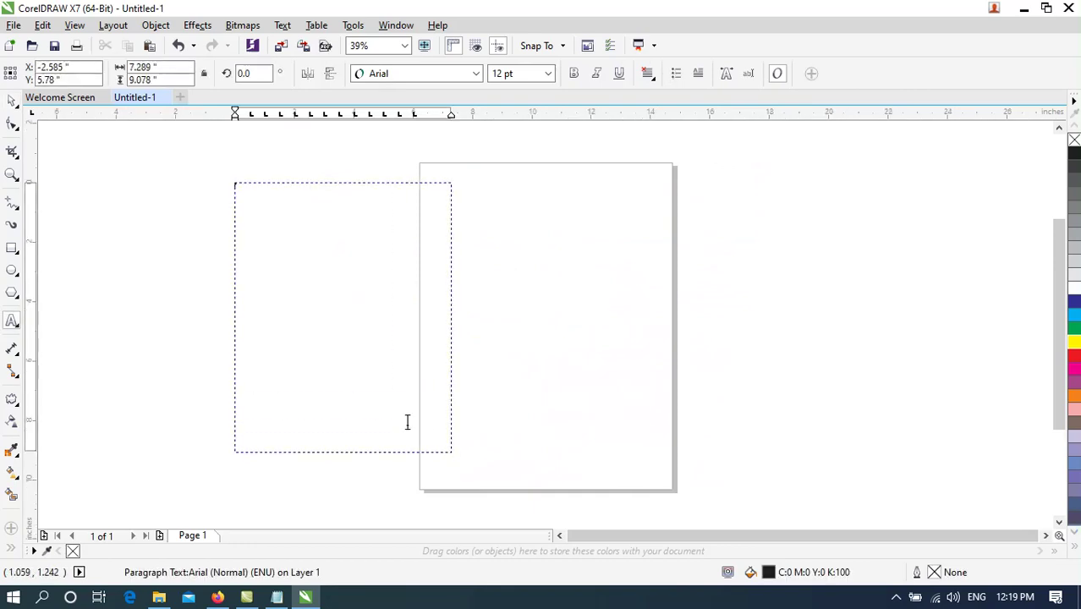
left_click(13, 25)
left_click(46, 269)
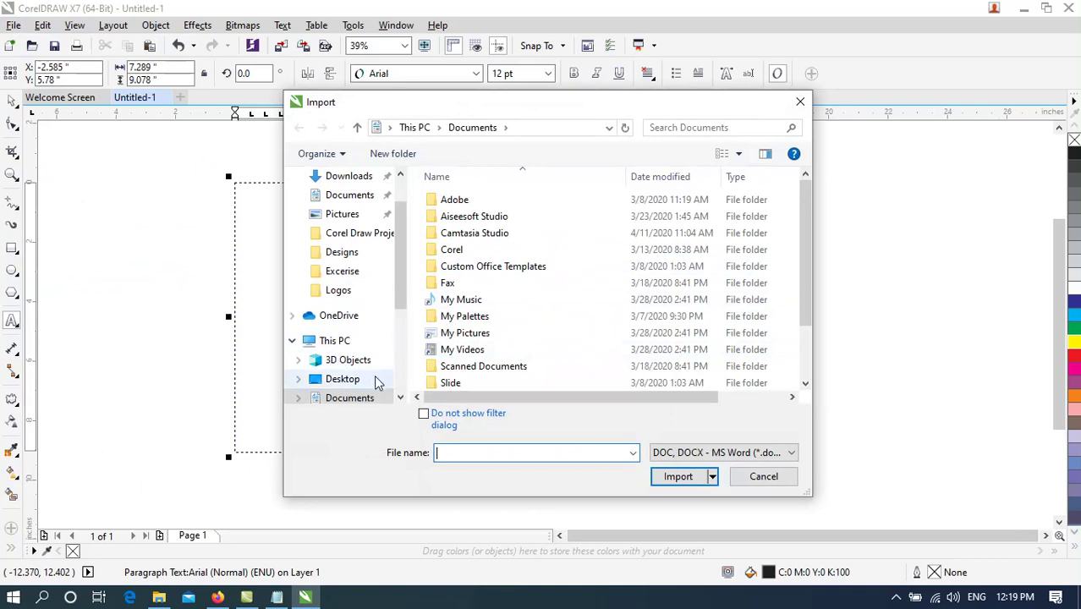
scroll(404, 376, "down", 3)
left_click(365, 346)
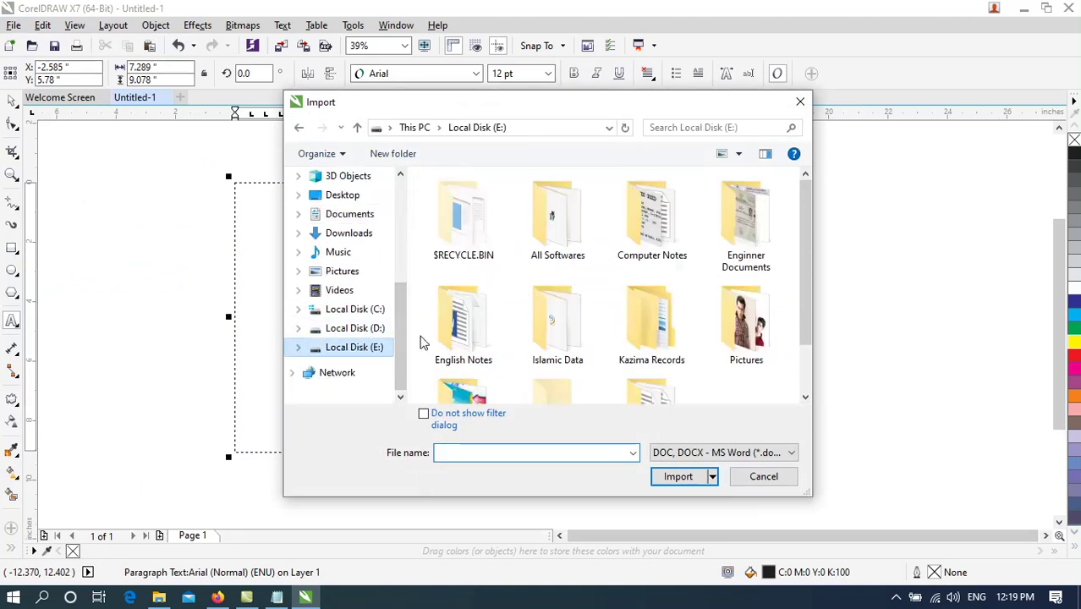
left_click_drag(800, 263, 805, 293)
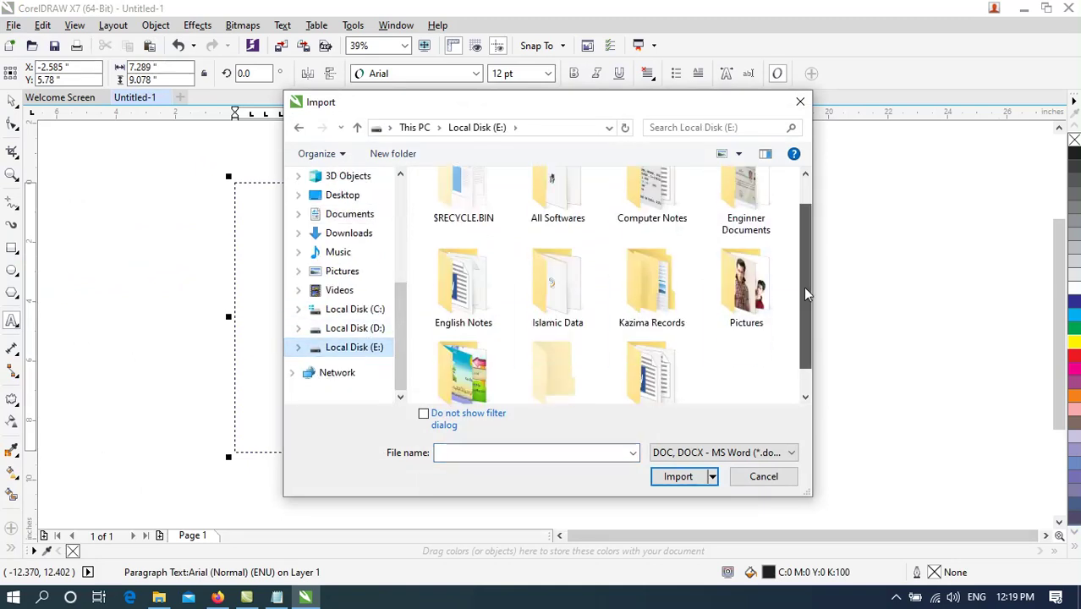
double_click(473, 304)
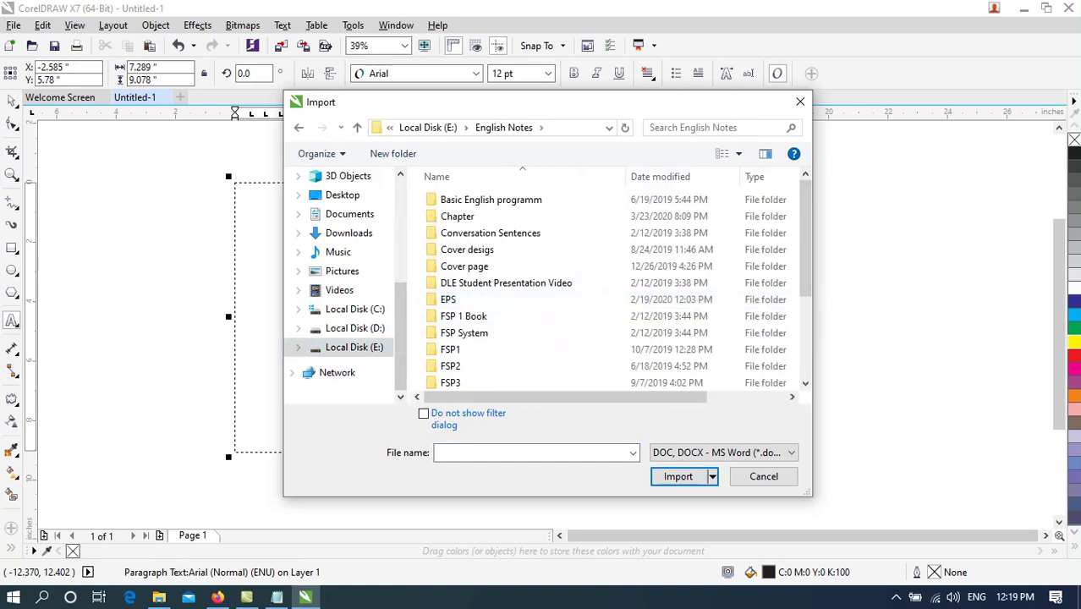
left_click(440, 298)
double_click(440, 298)
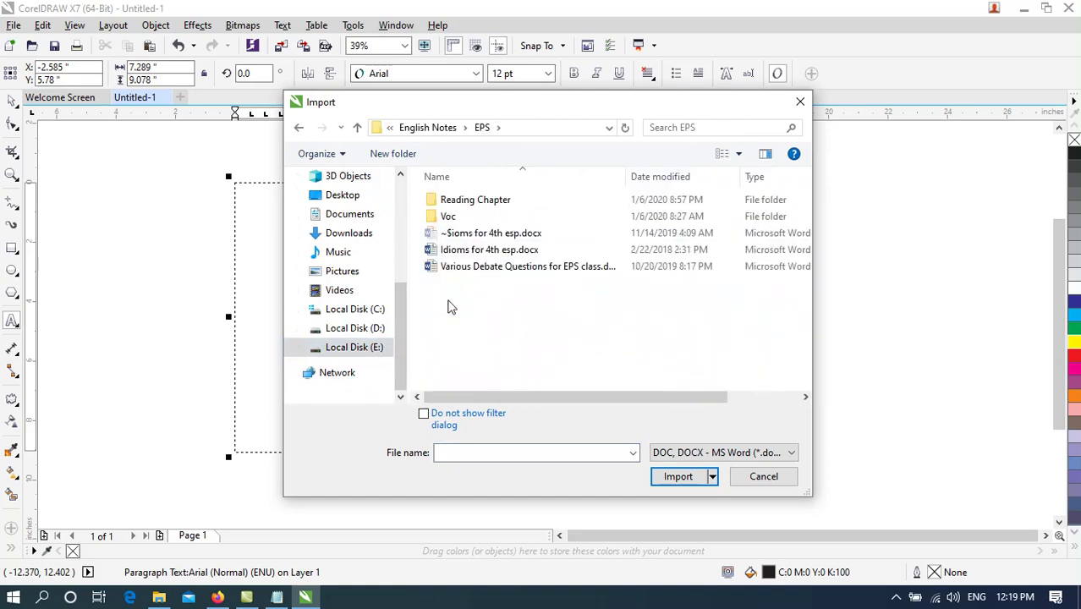
left_click(531, 267)
left_click(677, 476)
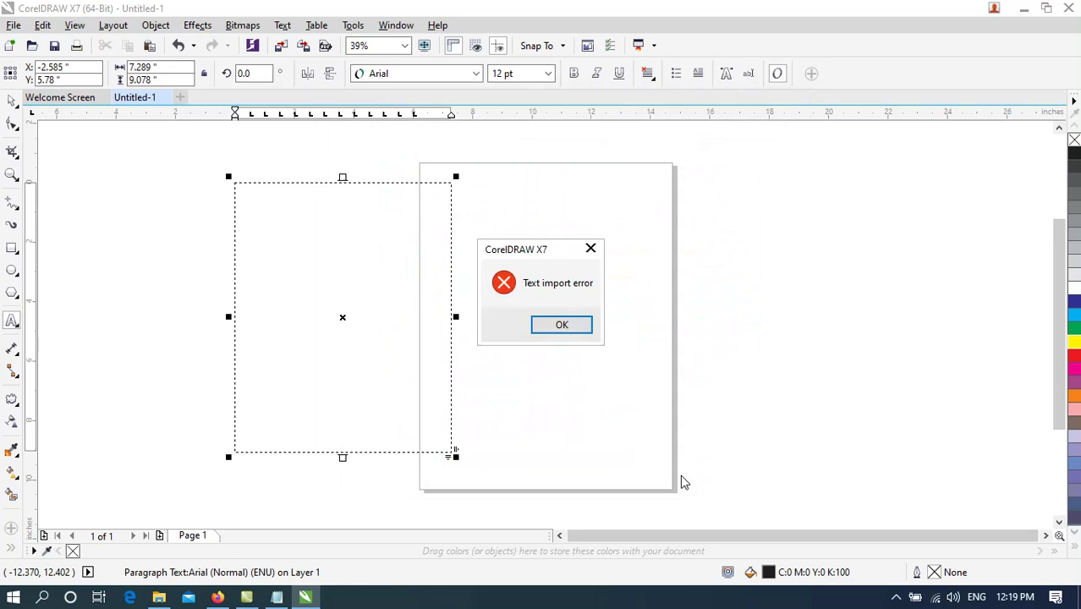
left_click(562, 327)
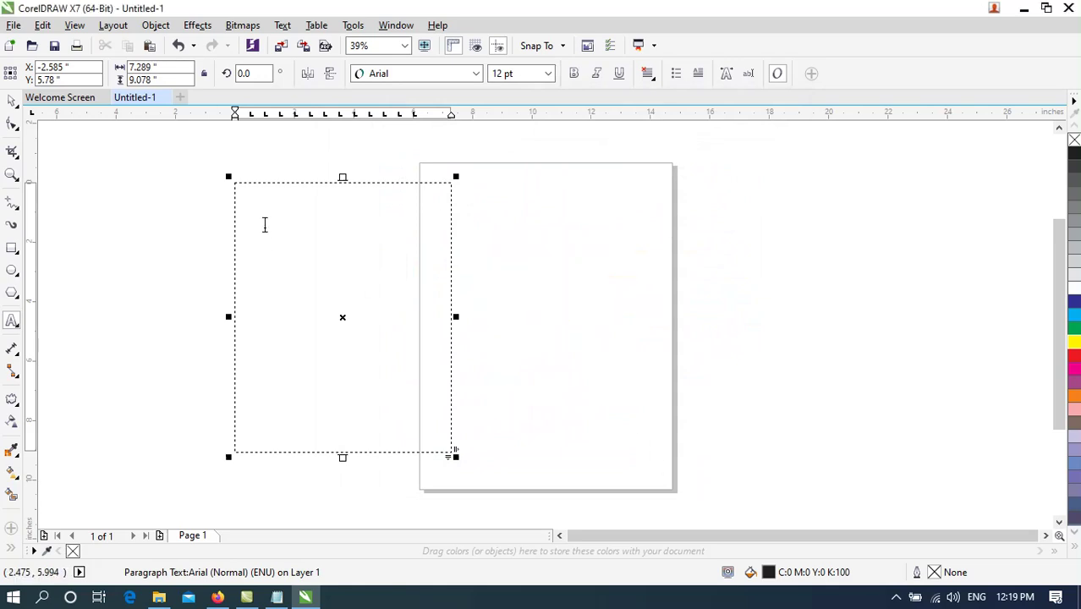
Step: Try again to import Various Debate Questions for EPS class.docx into the text frame, with the "Do not show filter dialog" option enabled
left_click(13, 24)
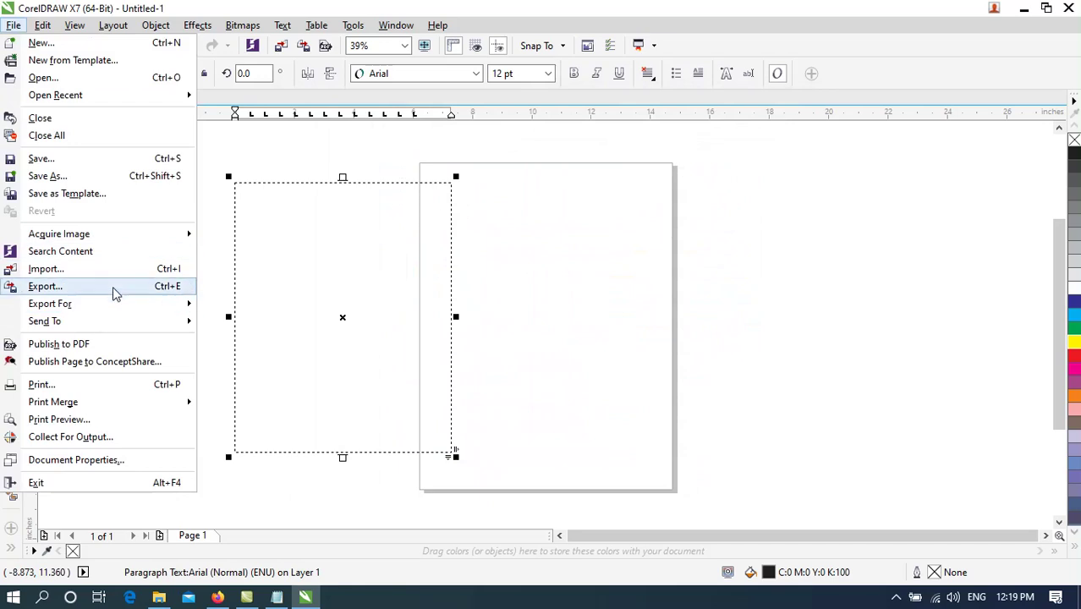
left_click(114, 271)
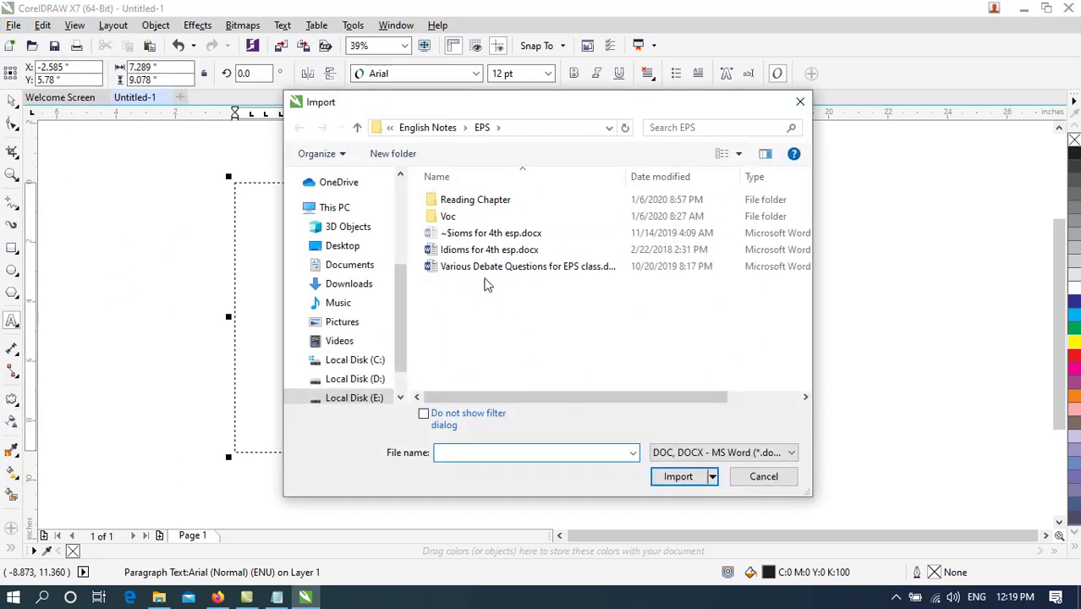
left_click(499, 266)
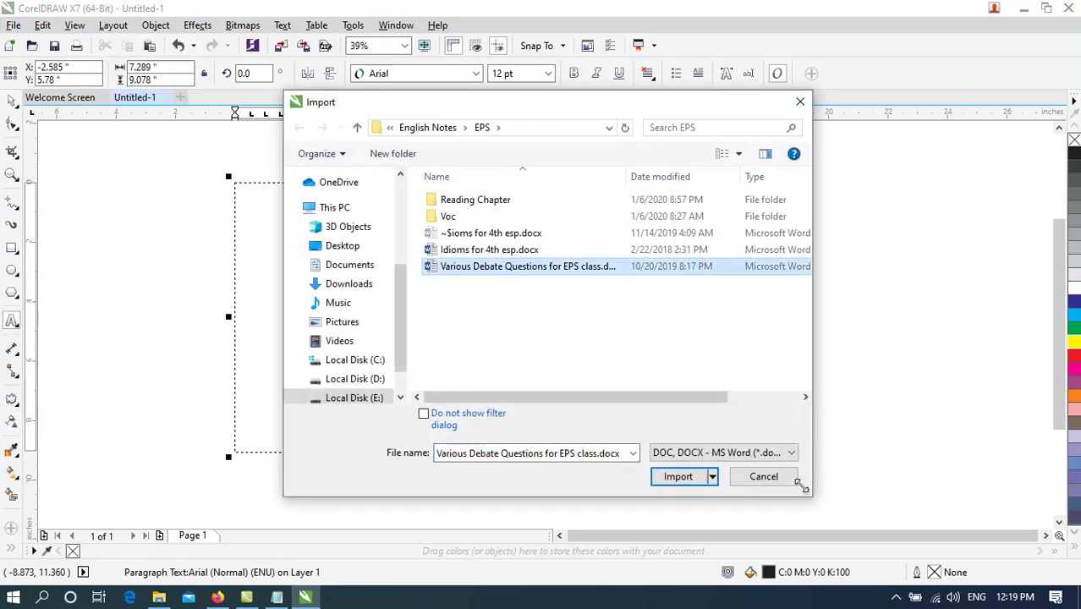
left_click(729, 453)
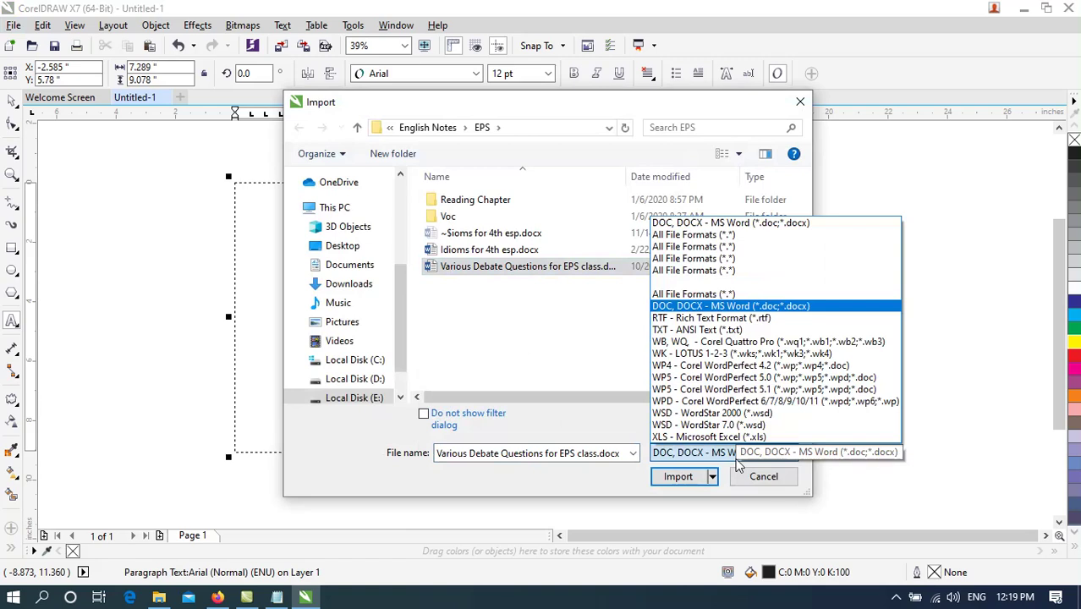
left_click(498, 421)
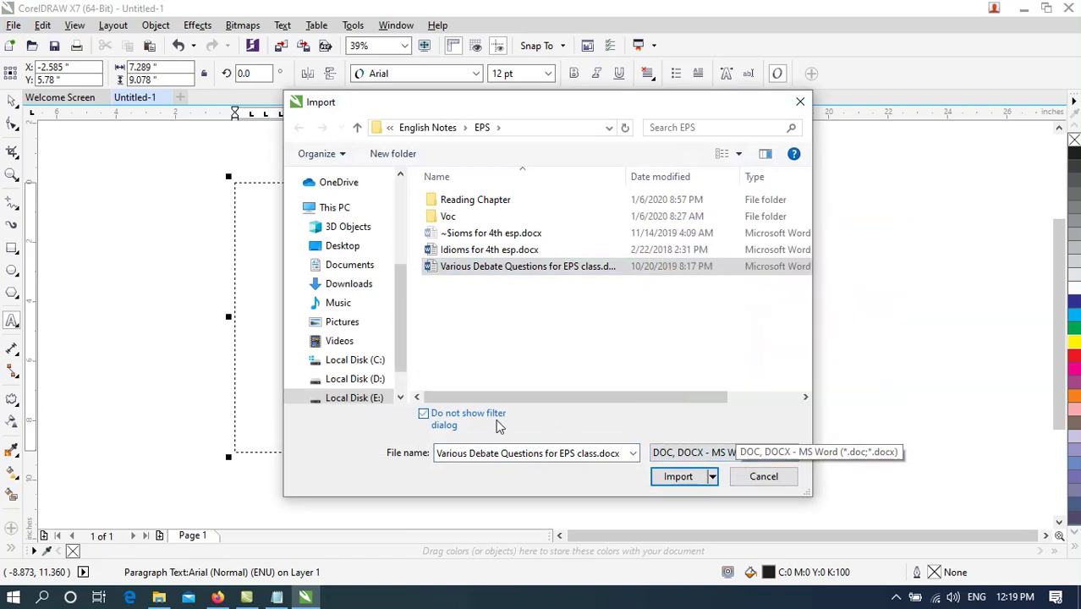
left_click(677, 476)
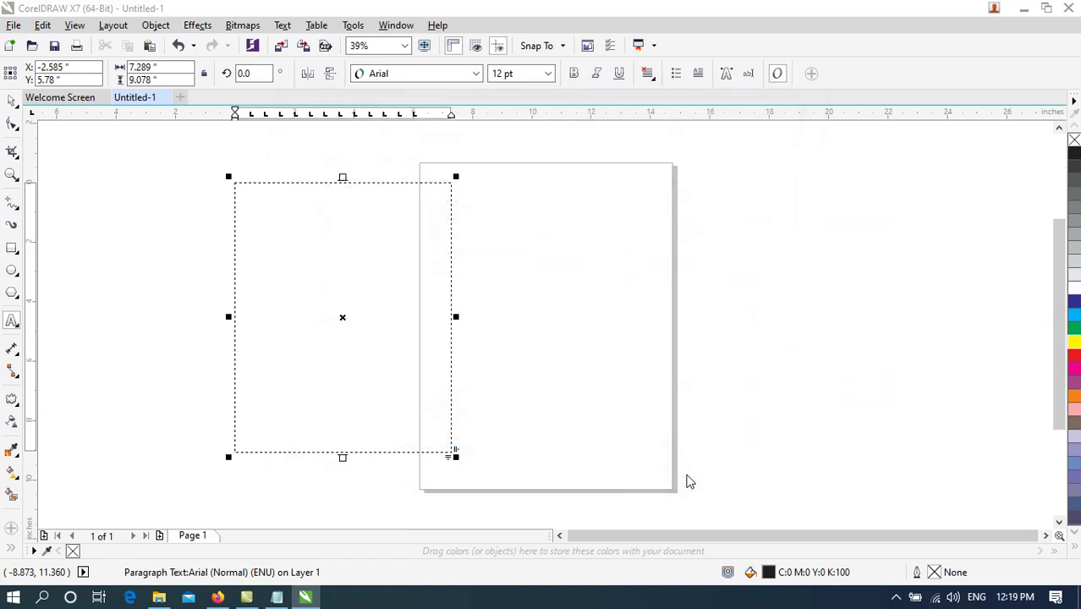
left_click(561, 326)
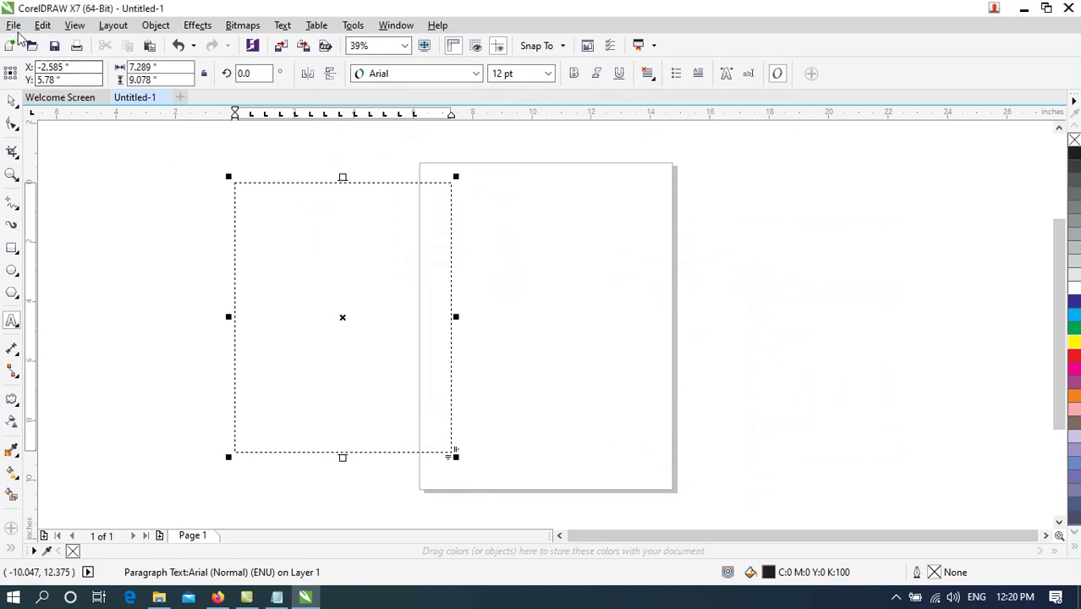
Step: Delete the empty paragraph text frame from the drawing
left_click(19, 100)
left_click(269, 237)
key("Delete")
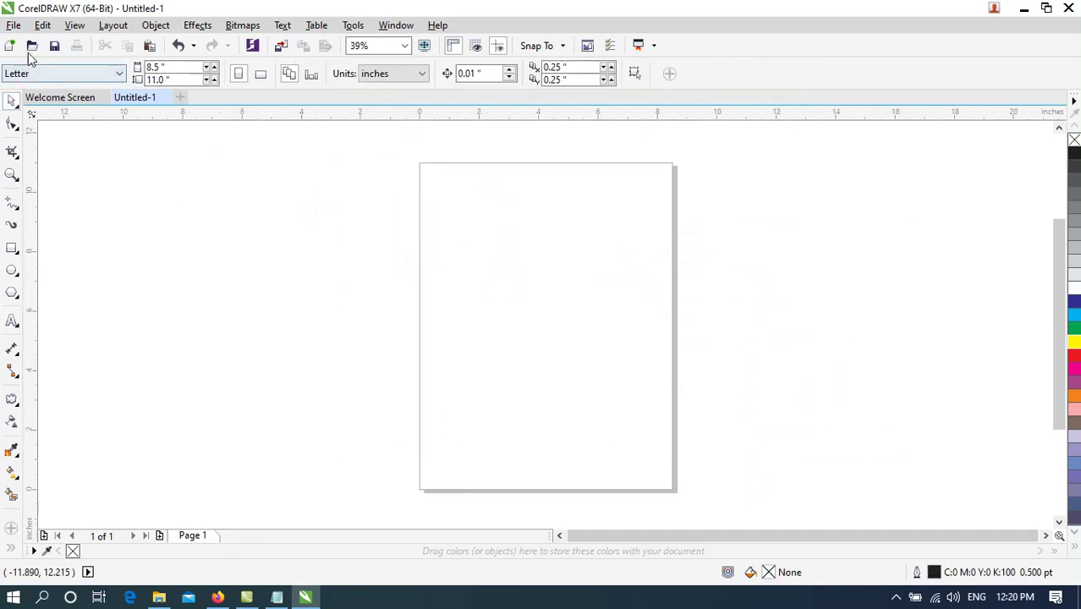
Step: Close the Untitled-1 document without saving its changes, and create a new blank document
left_click(13, 25)
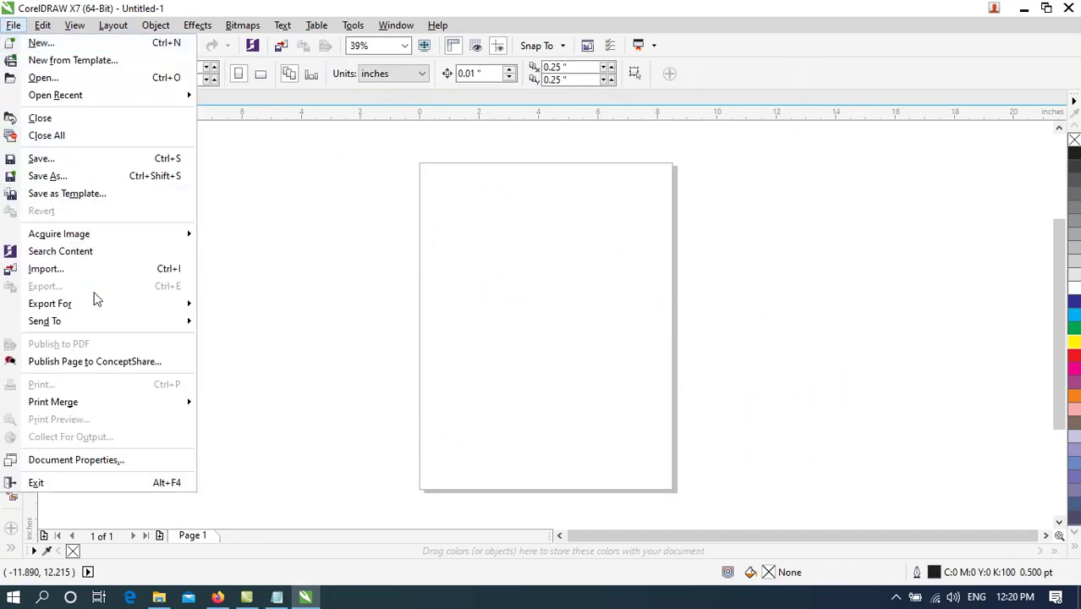
left_click(381, 299)
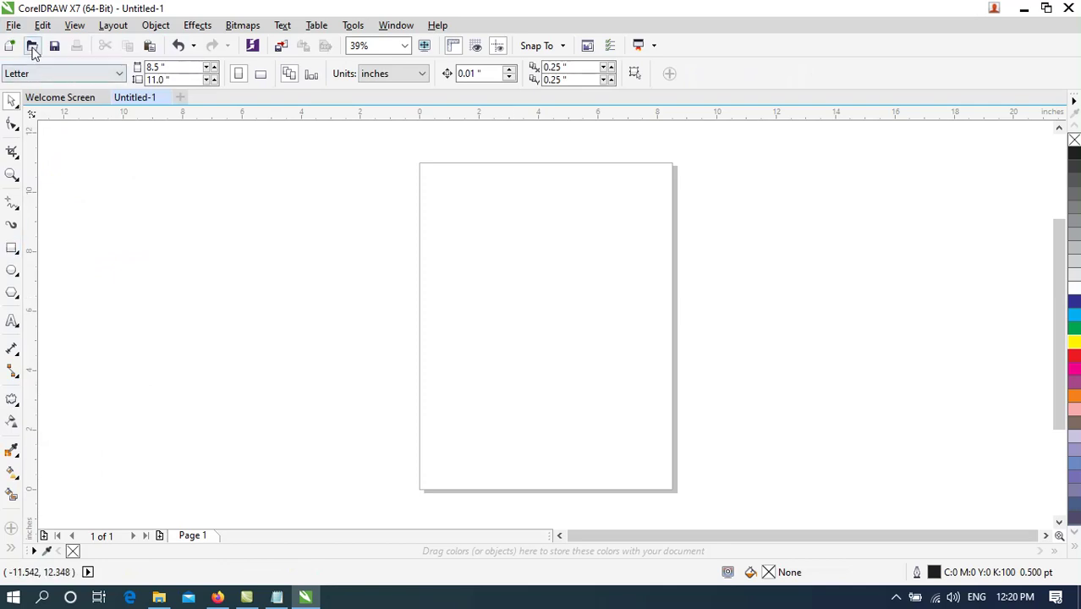
left_click(165, 98)
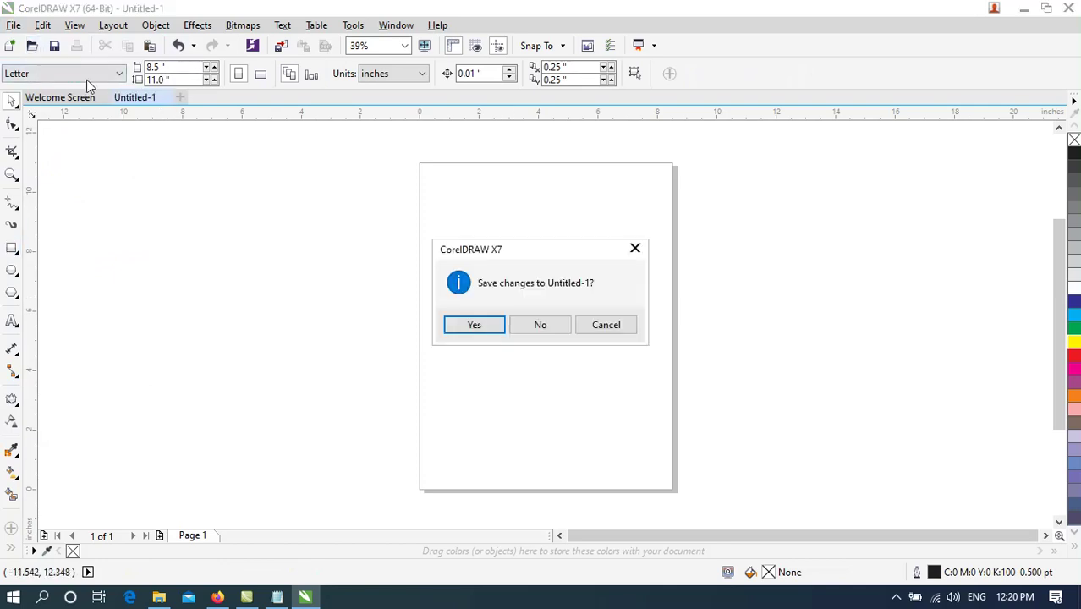
left_click(542, 325)
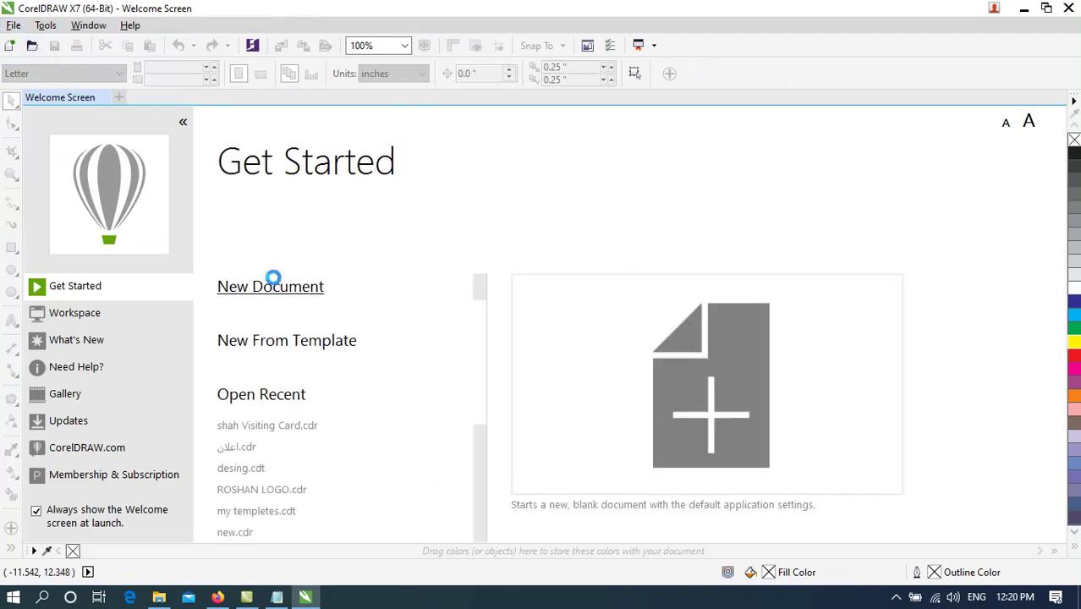
left_click(273, 285)
Step: Open the visiting card CDR file from the recent files and fit the whole card in the view
left_click(18, 28)
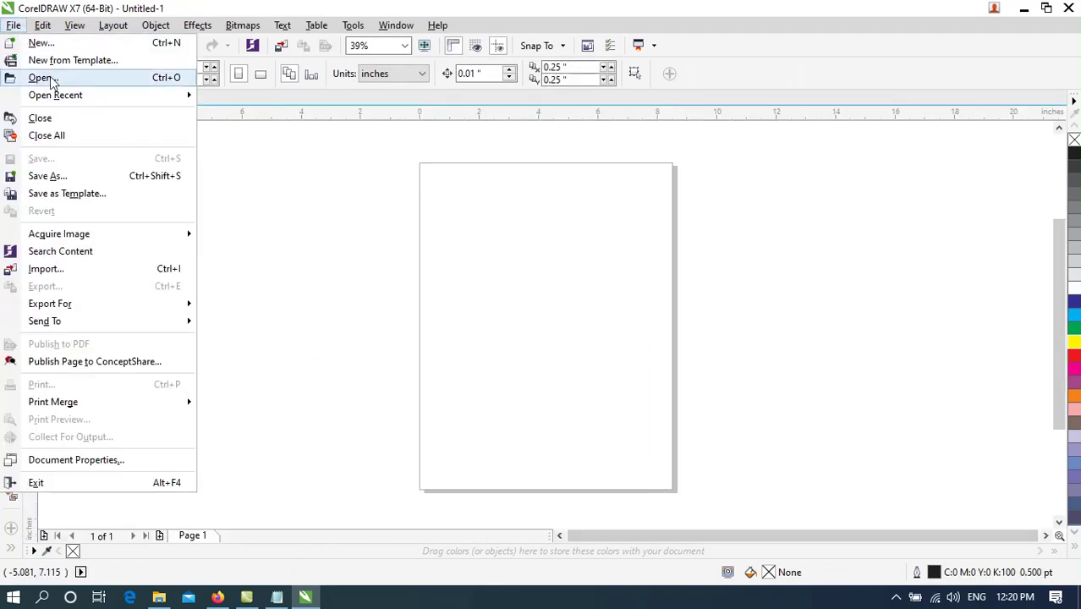
mouse_move(169, 96)
left_click(326, 98)
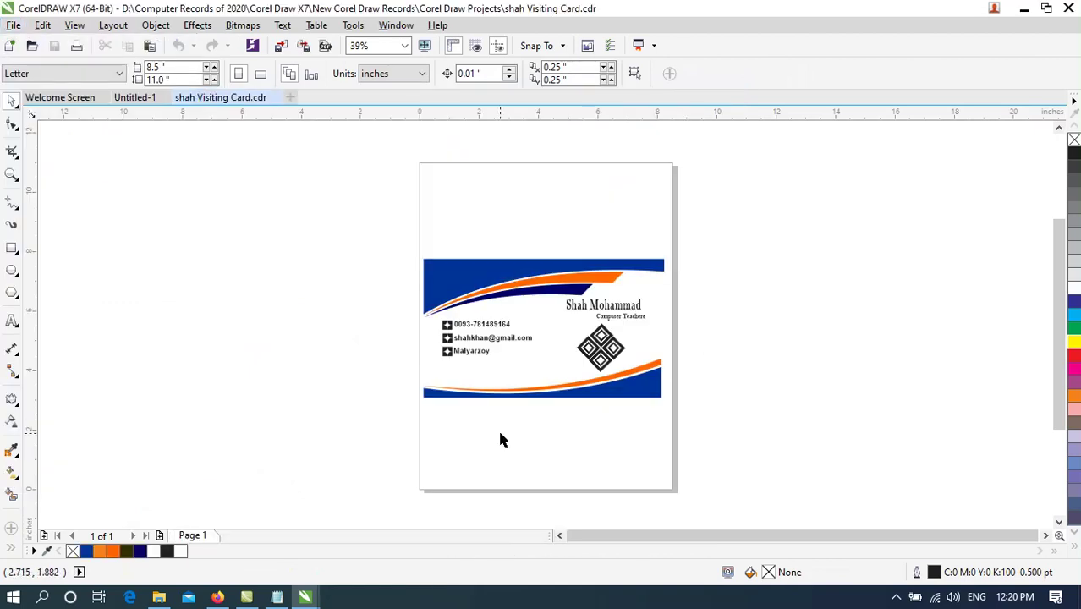
key("F4")
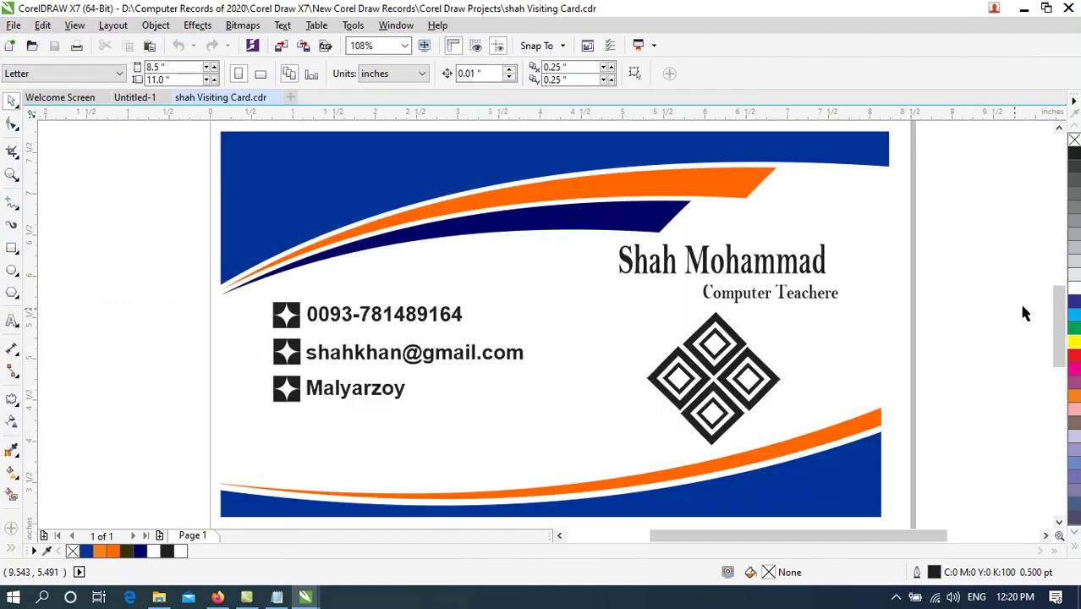
scroll(994, 329, "up", 2)
Step: Switch to the desktop and open the visiting card JPG in Photos to examine the exported image
left_click(1023, 8)
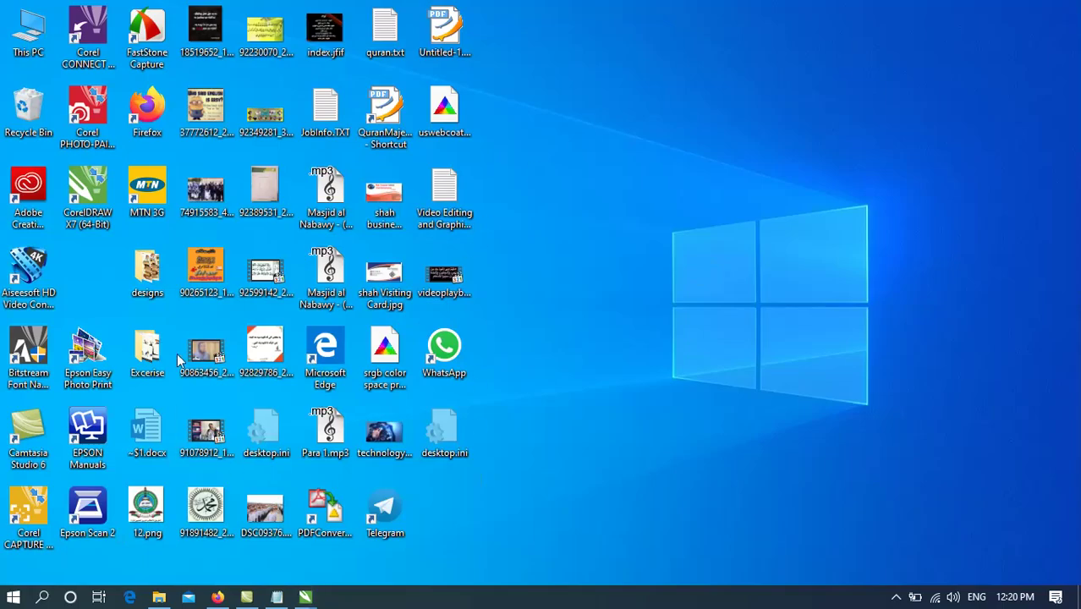
left_click_drag(186, 235, 431, 175)
double_click(380, 291)
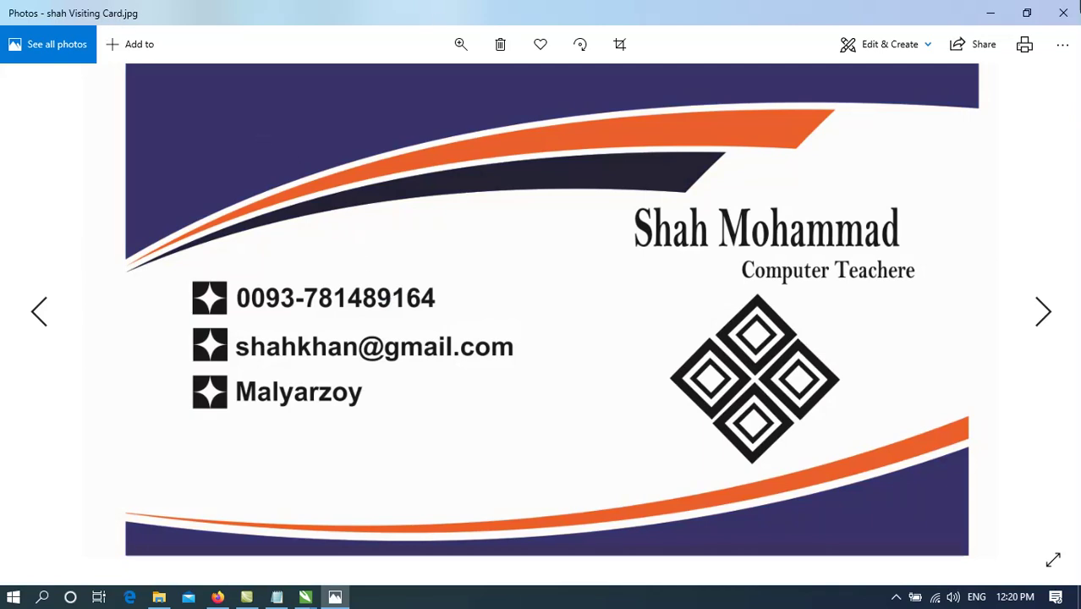
Step: Close Photos, return to CorelDRAW, and export the visiting card to the Desktop as a JPG named Exportcard
left_click(1063, 13)
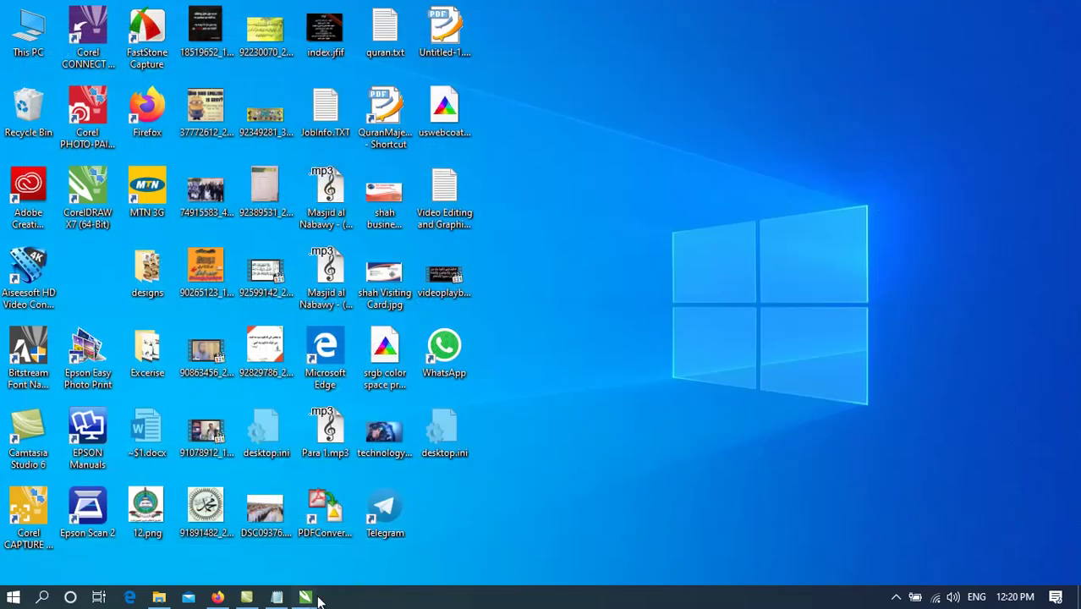
mouse_move(319, 598)
left_click(330, 574)
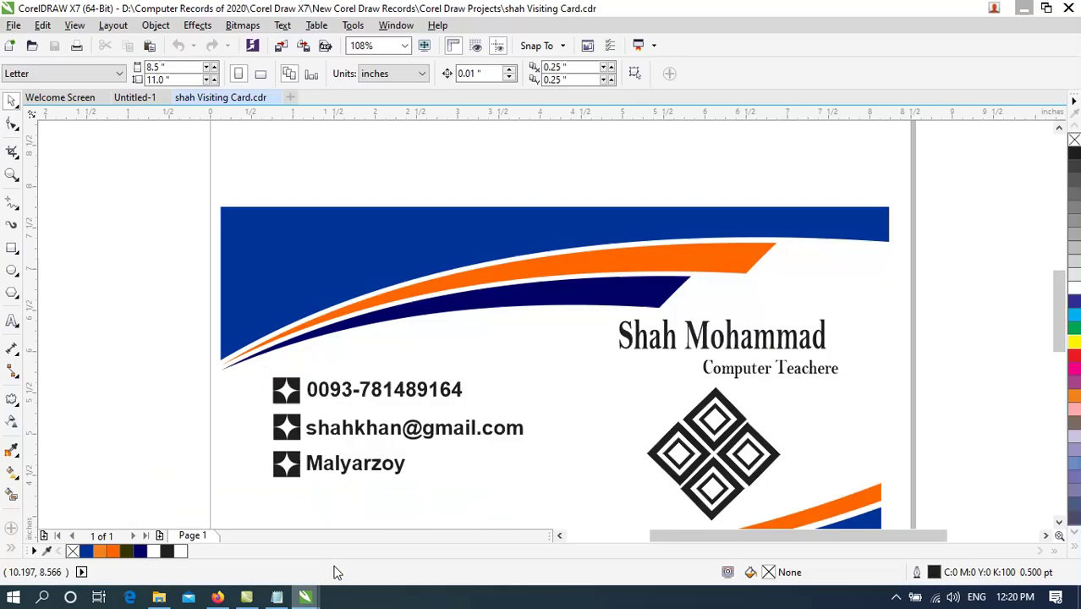
left_click(12, 26)
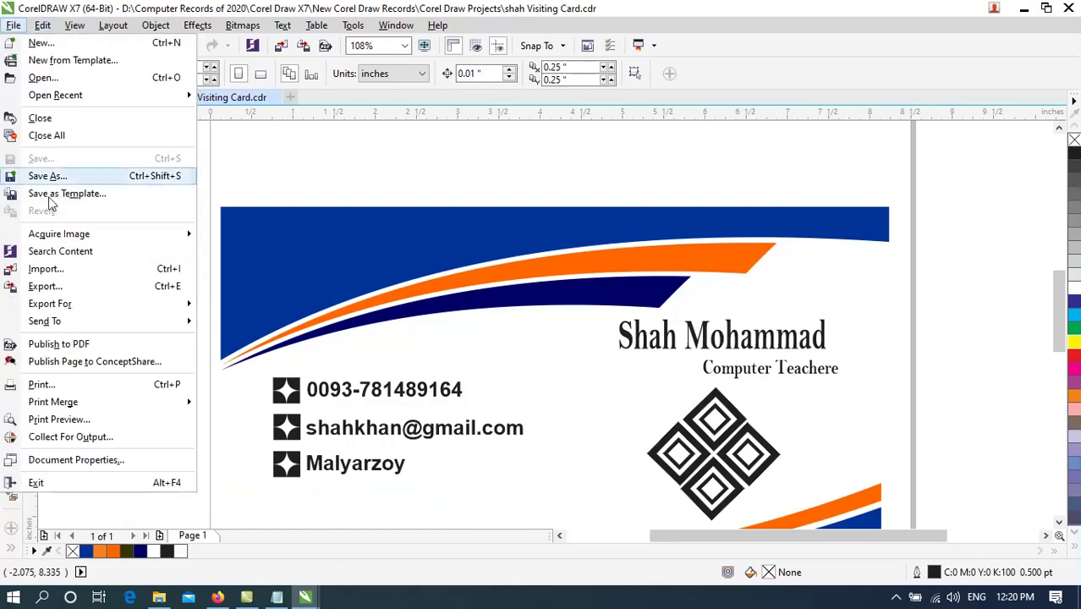
left_click(62, 289)
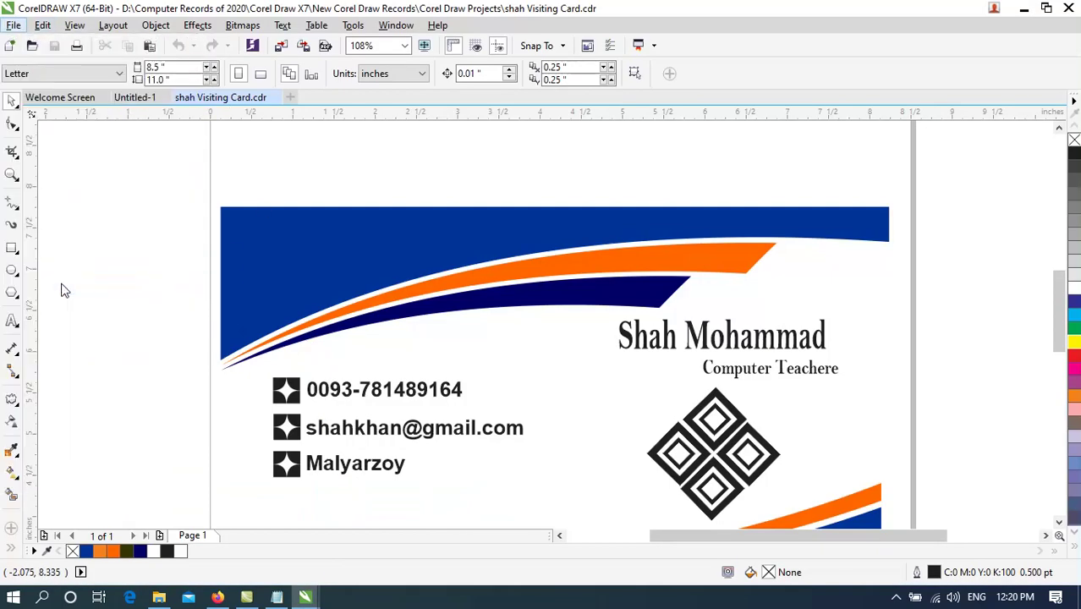
left_click(438, 383)
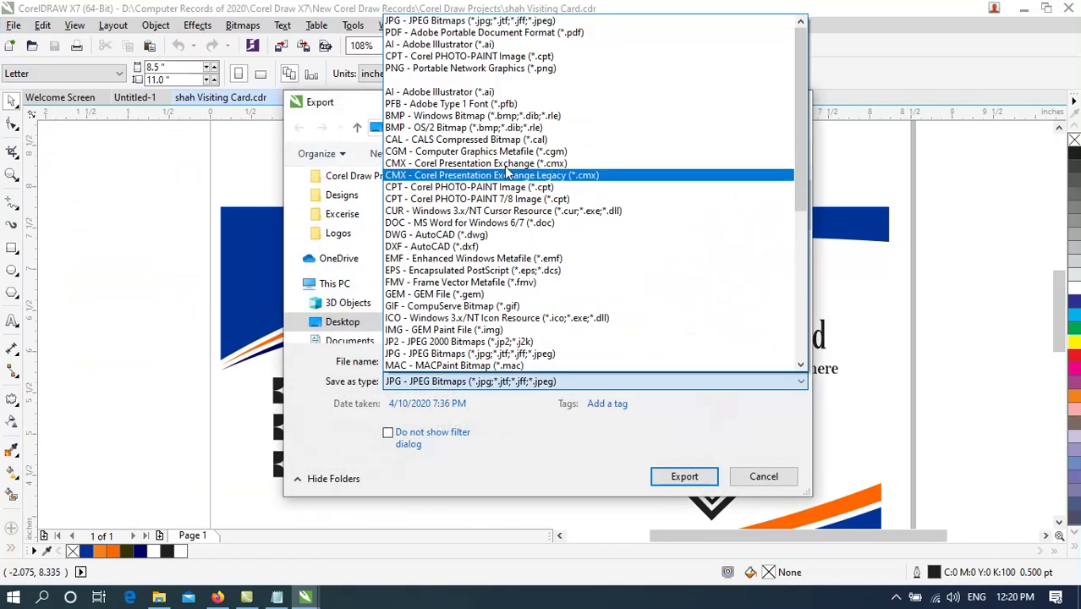
left_click(526, 21)
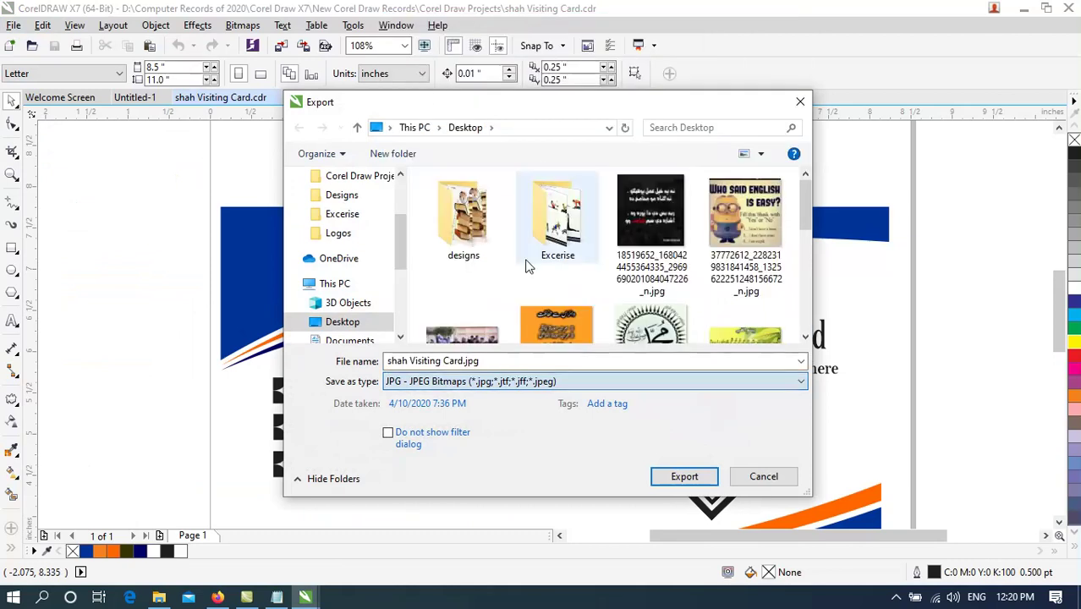
left_click(482, 360)
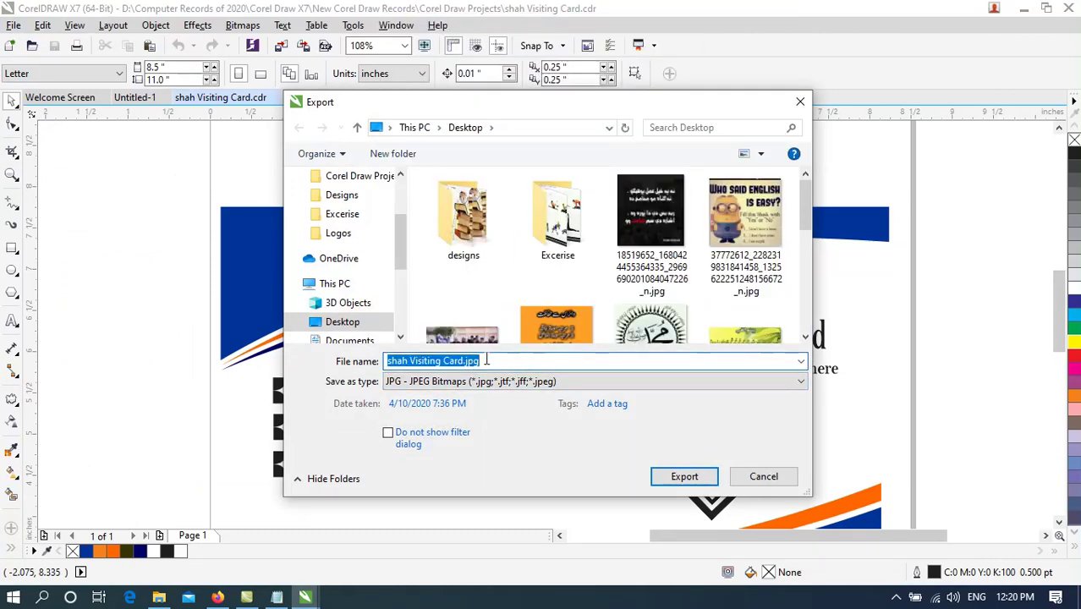
type("s")
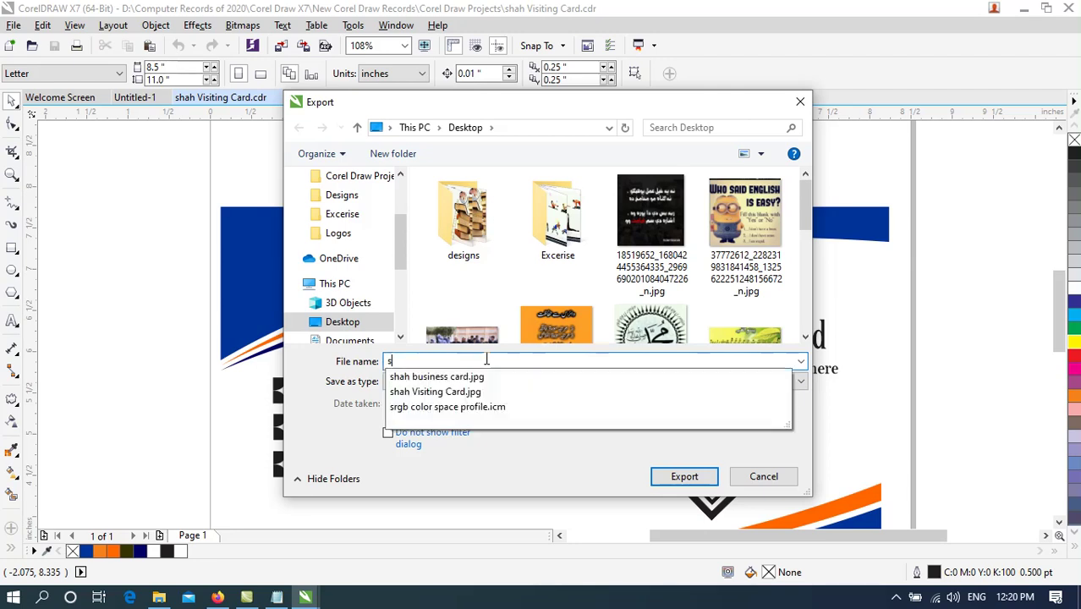
type("avExportcard")
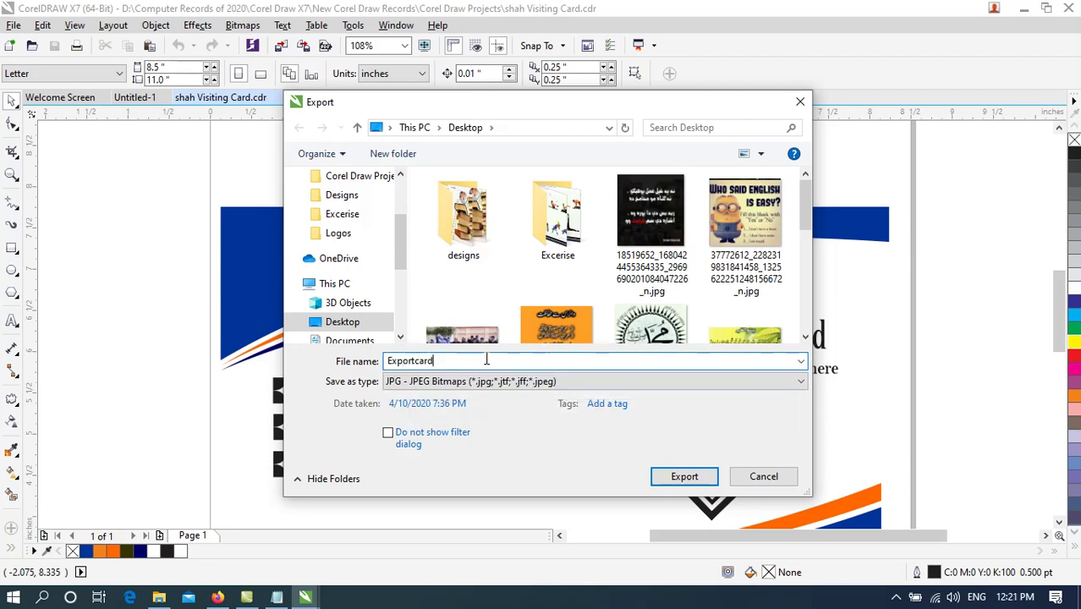
left_click(684, 476)
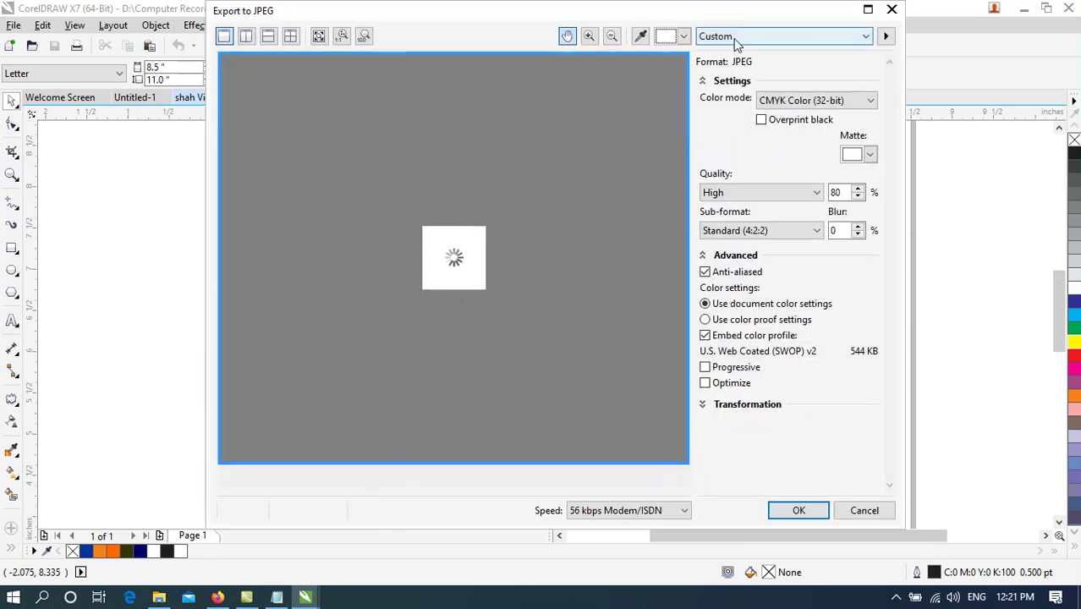
Step: Apply the High quality JPEG preset with CMYK Color (32-bit) mode and complete the JPEG export
left_click(734, 38)
left_click(734, 66)
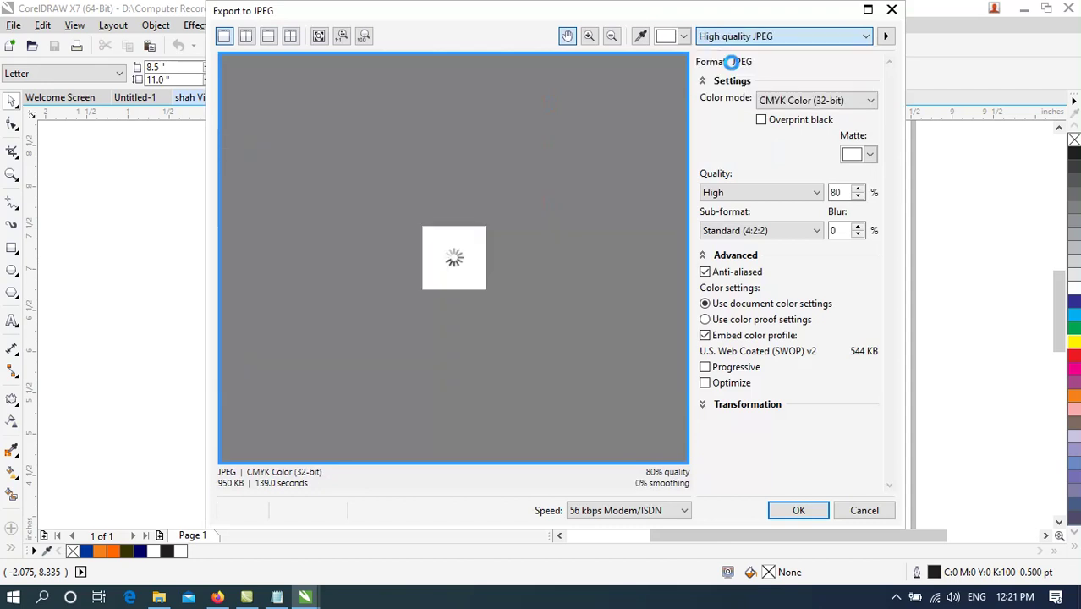
left_click(826, 103)
left_click(796, 138)
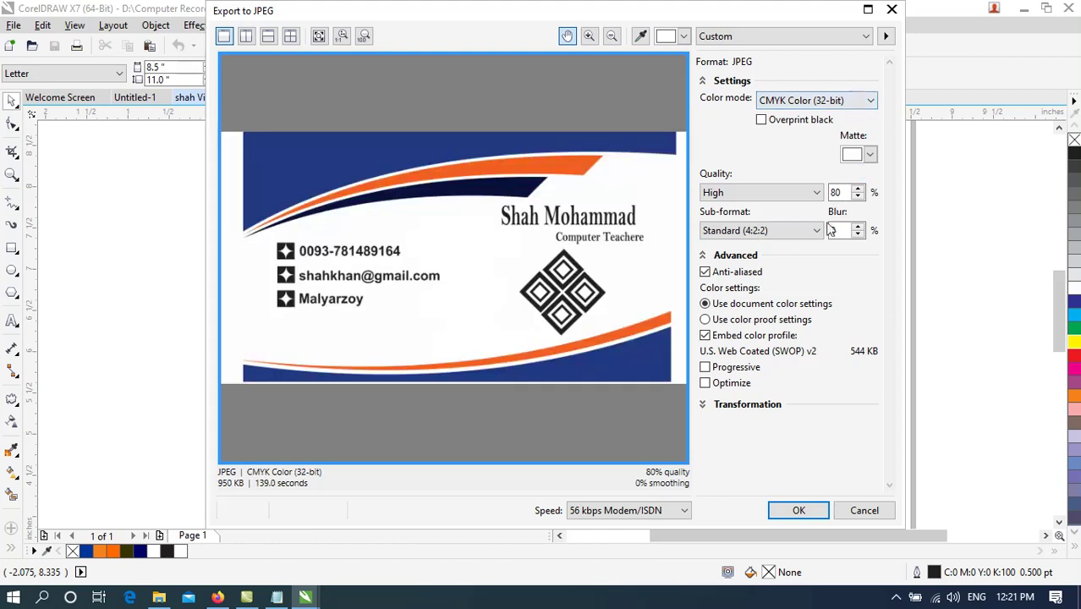
left_click(799, 510)
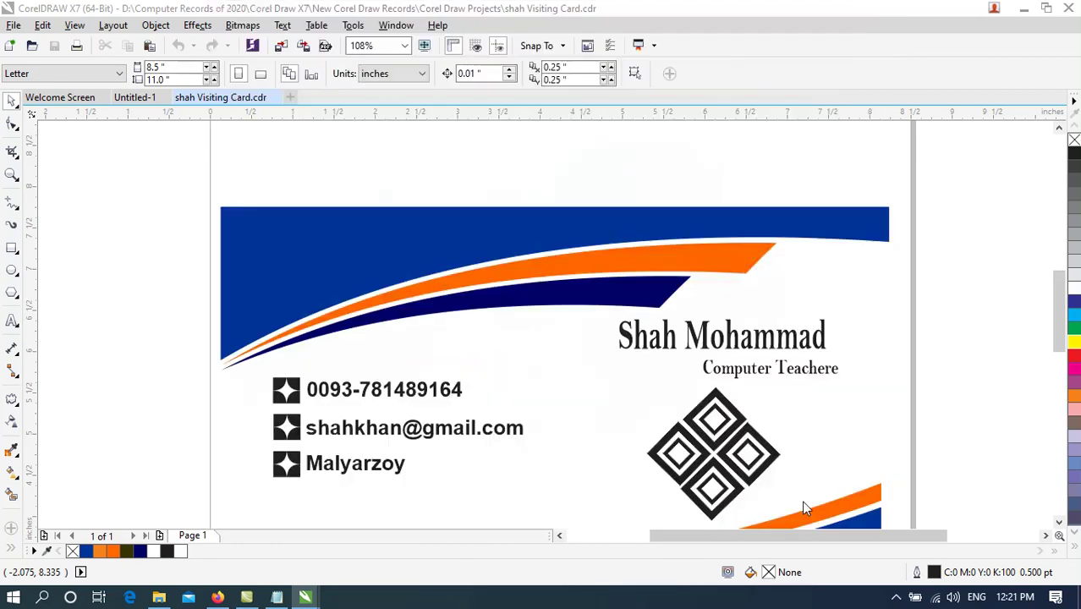
Step: Refresh the desktop, open Exportcard.jpg in Photos to examine the exported card, and return to CorelDRAW
left_click(1026, 10)
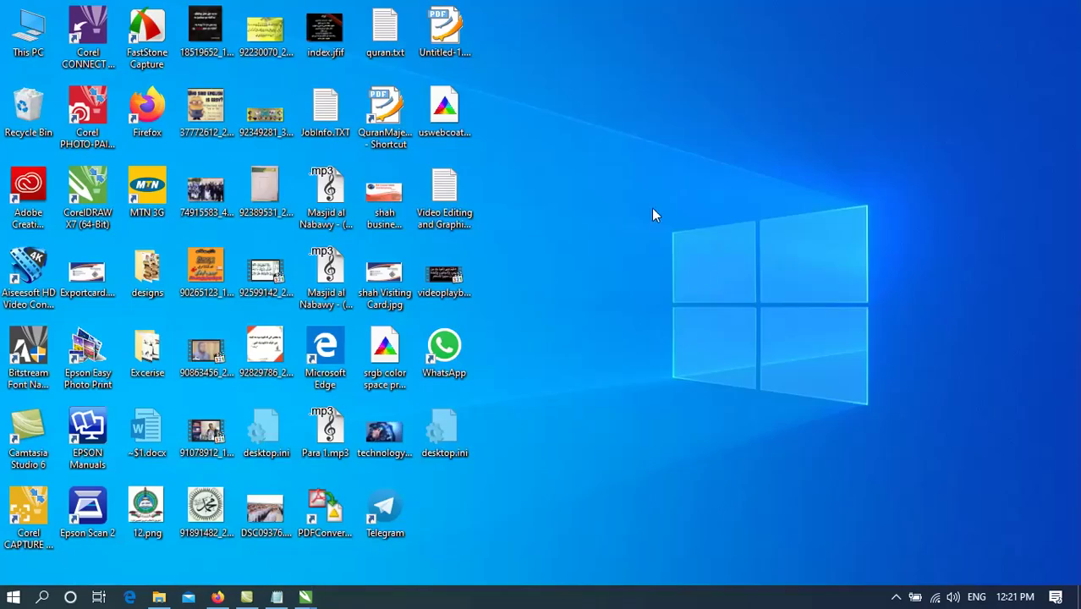
right_click(573, 191)
left_click(631, 241)
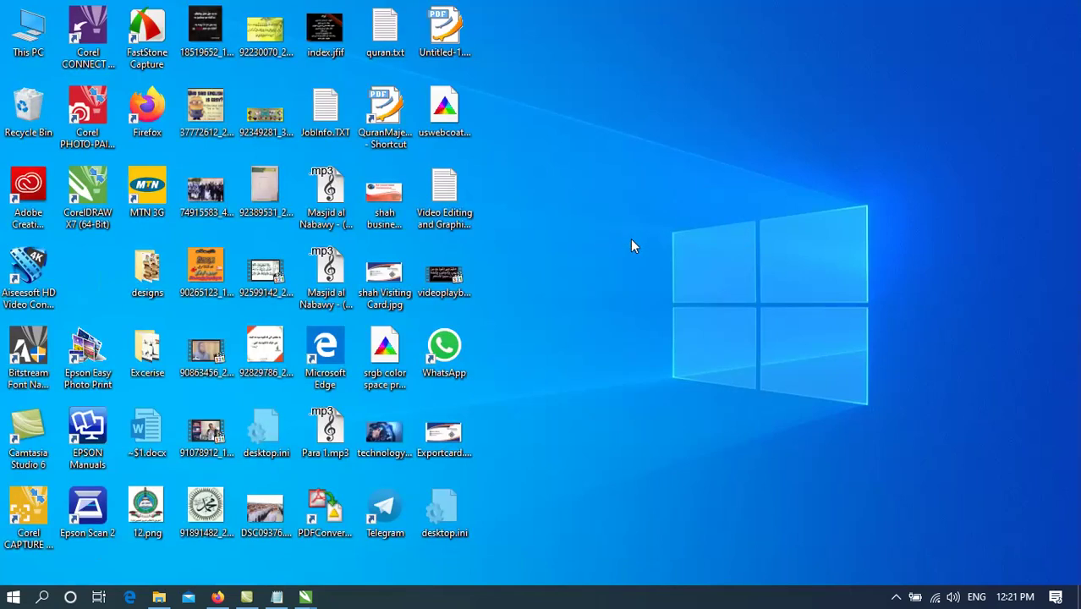
double_click(447, 435)
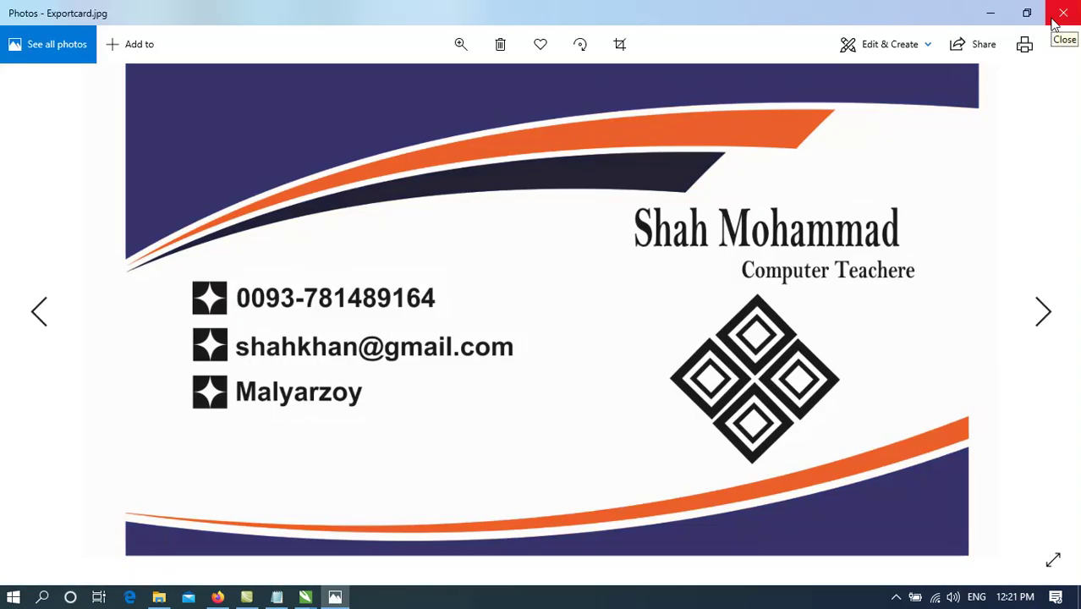
left_click(1052, 23)
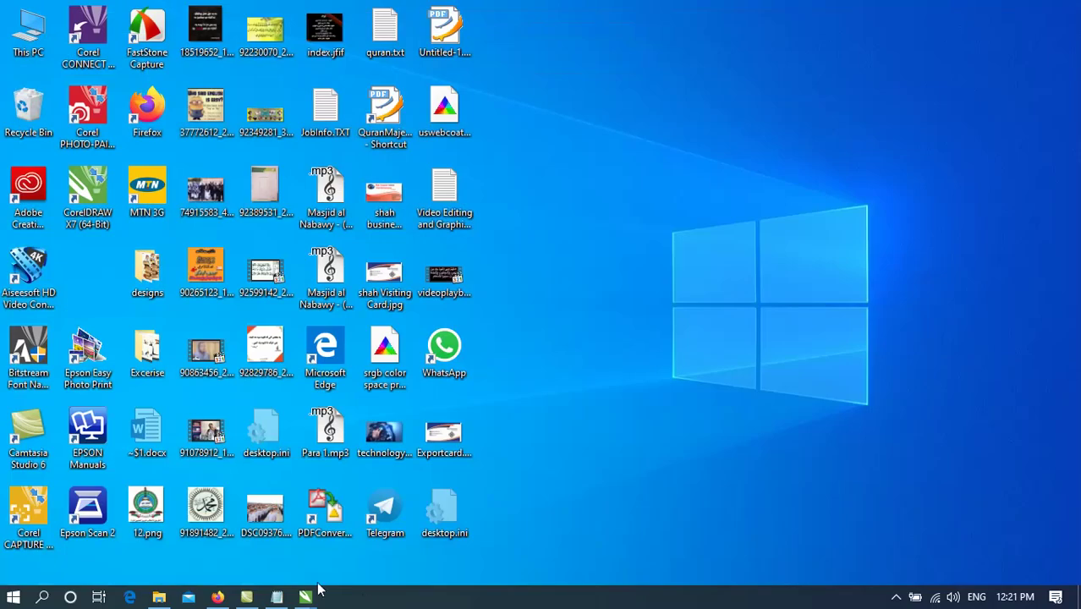
mouse_move(304, 593)
left_click(345, 513)
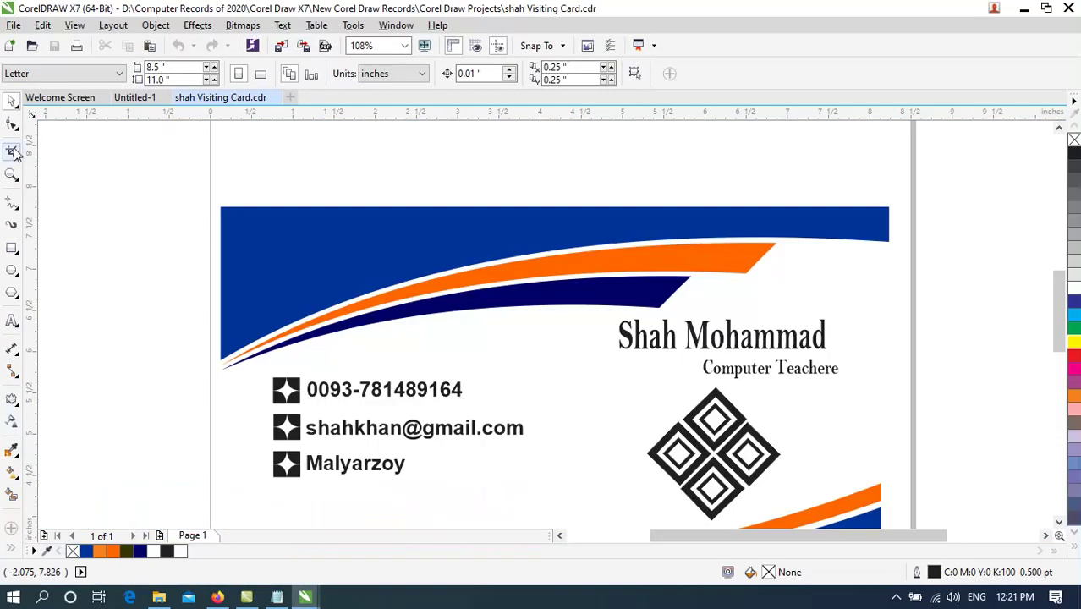
left_click(14, 25)
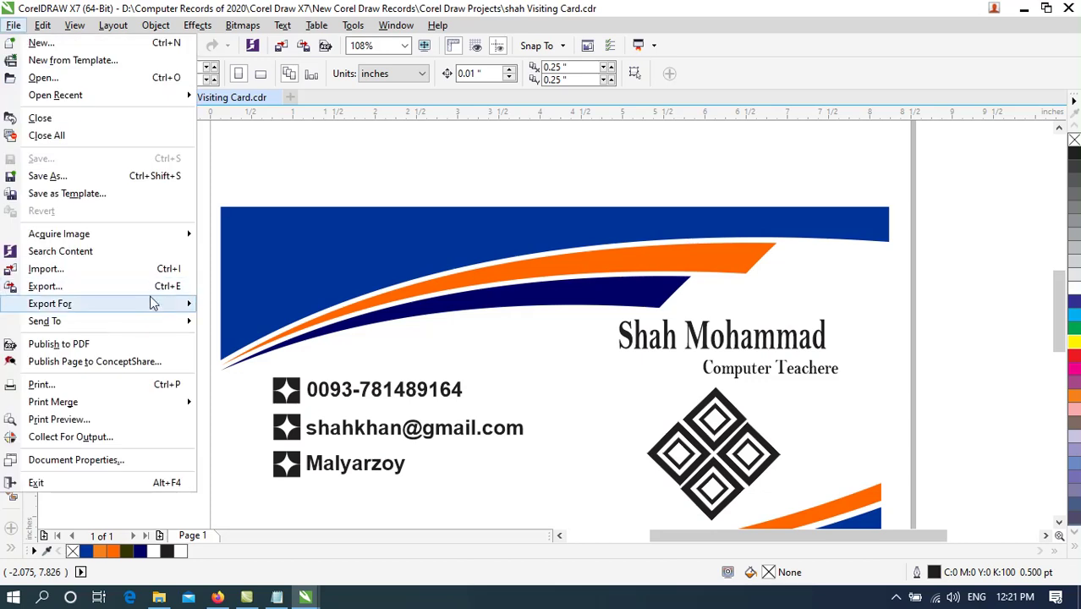
mouse_move(165, 305)
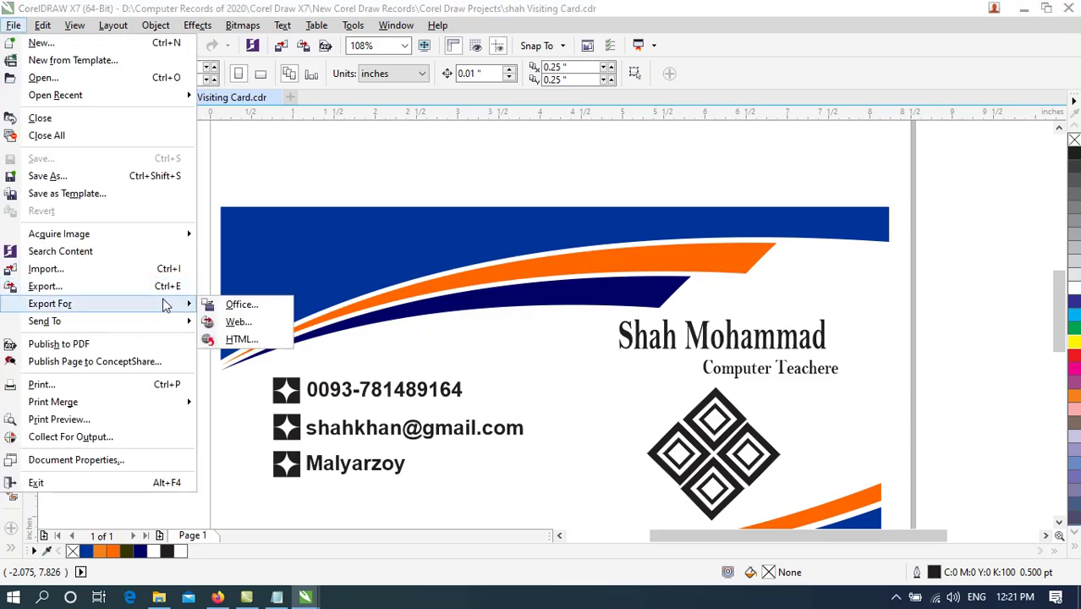
left_click(253, 309)
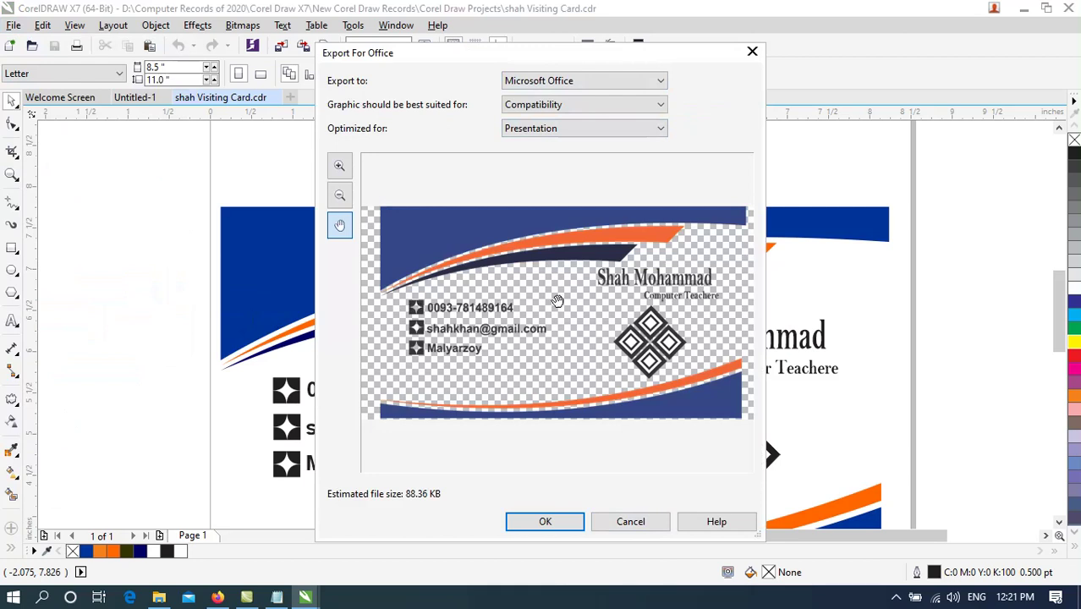
key("Escape")
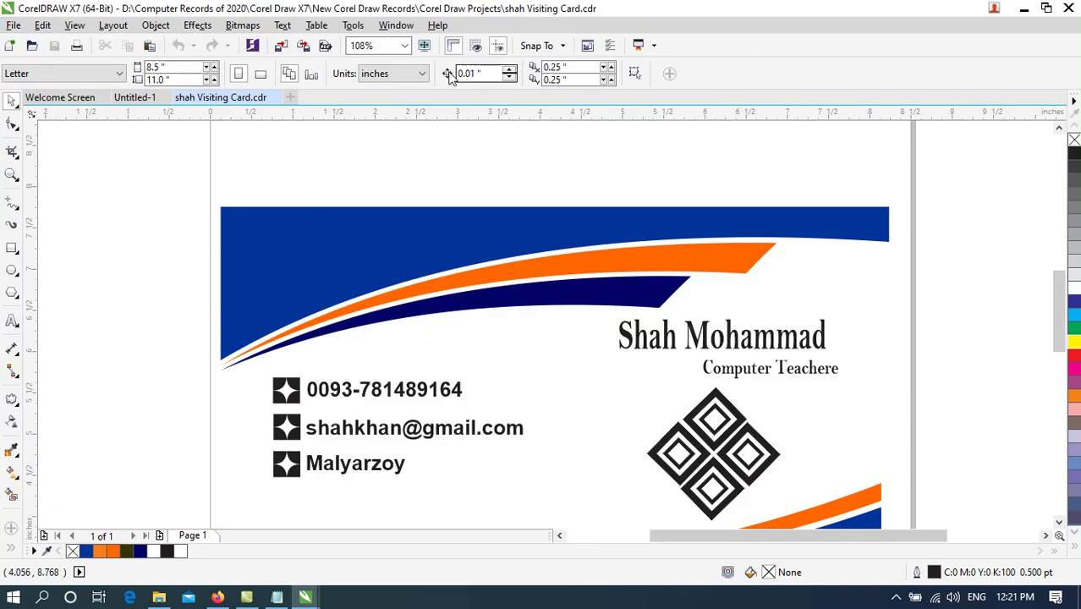
Step: Export the card for Microsoft Office with Compatibility and Presentation settings, saving it to the Desktop as PNG file 00
left_click(404, 46)
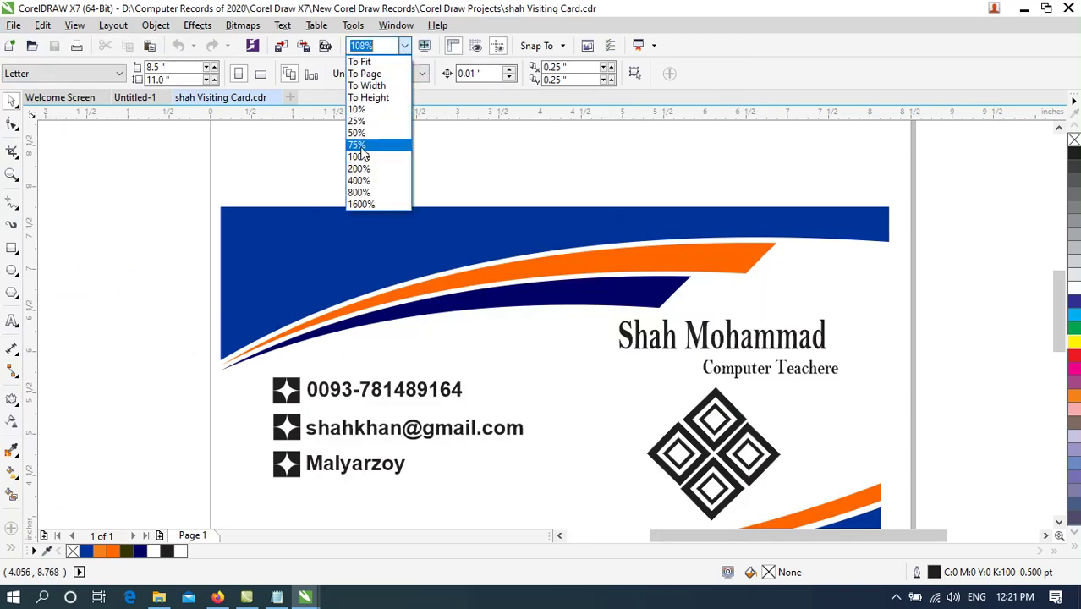
left_click(357, 133)
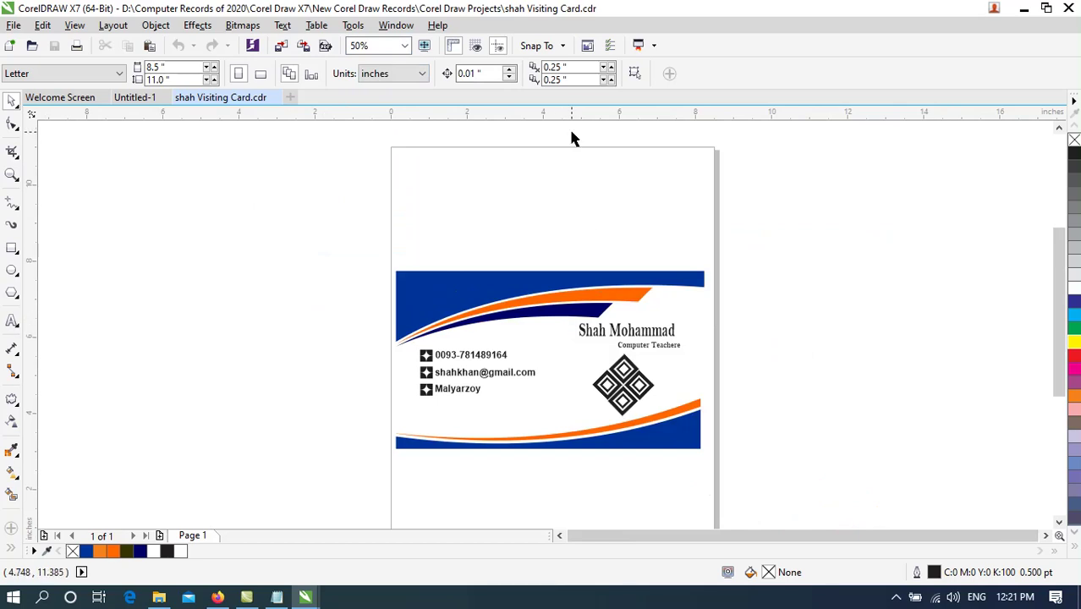
left_click(14, 26)
mouse_move(43, 25)
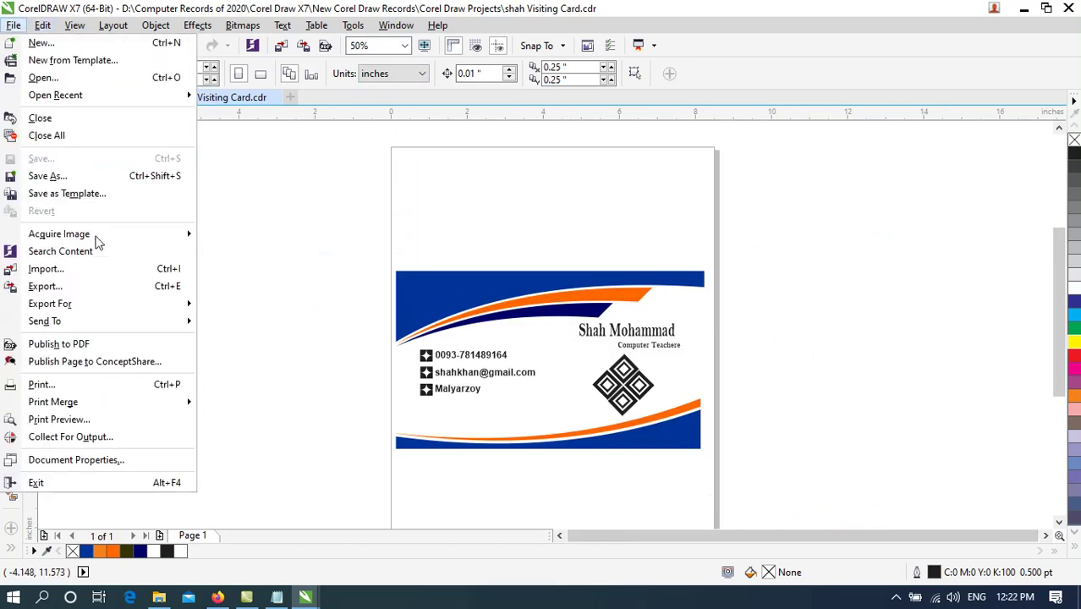
mouse_move(164, 305)
left_click(243, 305)
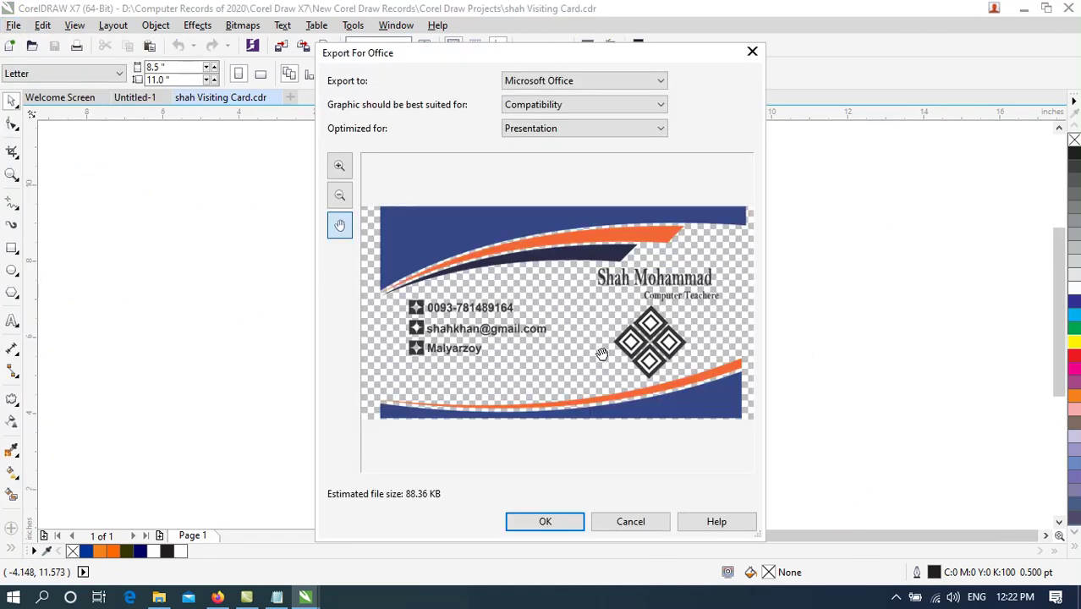
left_click(558, 531)
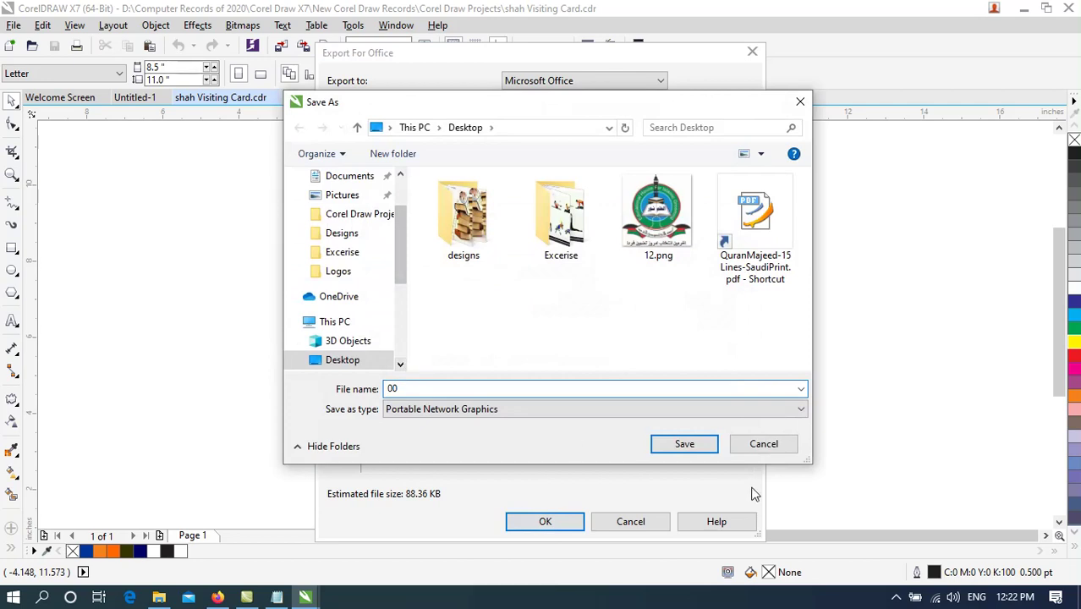
left_click(699, 448)
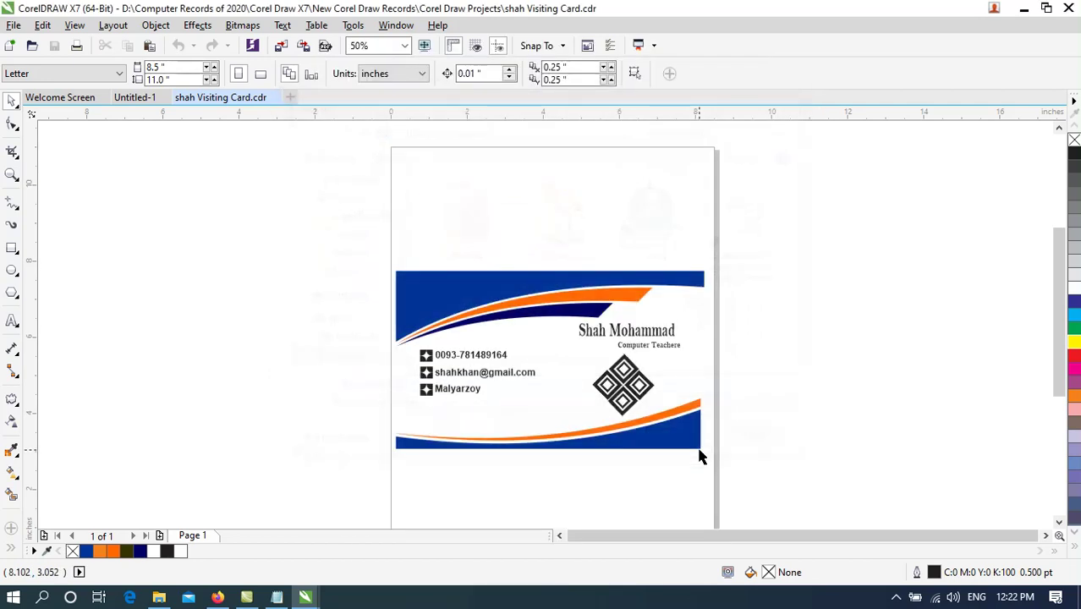
Step: Switch to the desktop, refresh it, and open 00.png in Photos to examine the Office export
left_click(1023, 9)
right_click(636, 269)
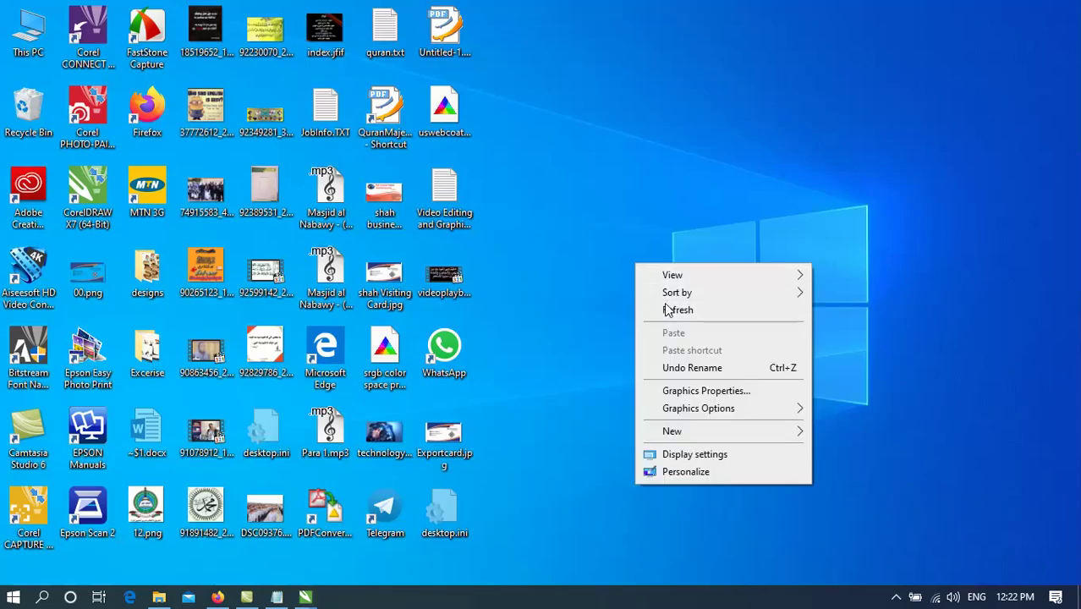
left_click(664, 310)
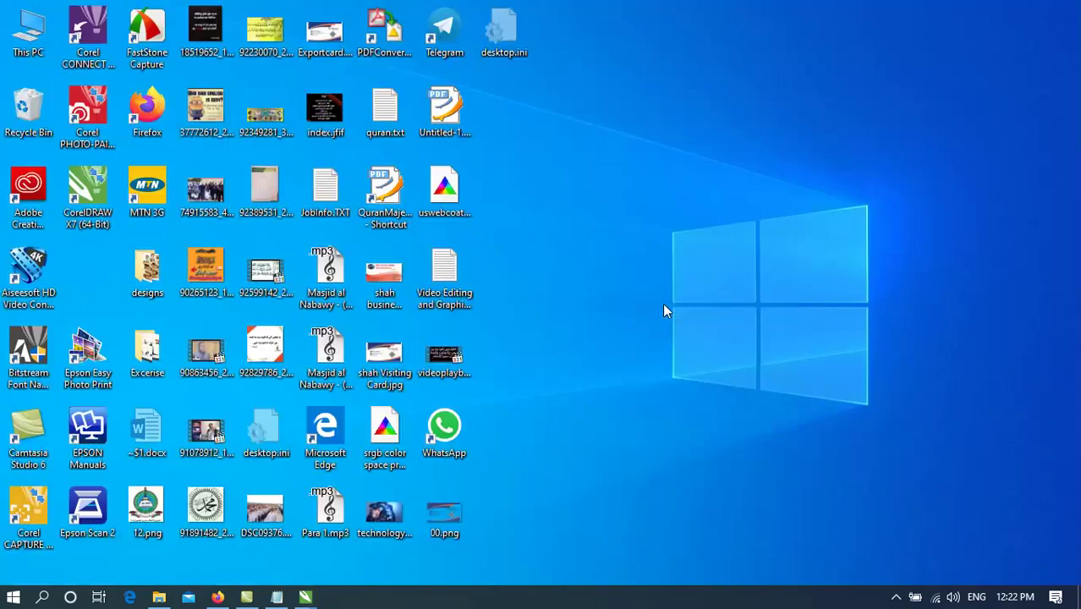
double_click(448, 507)
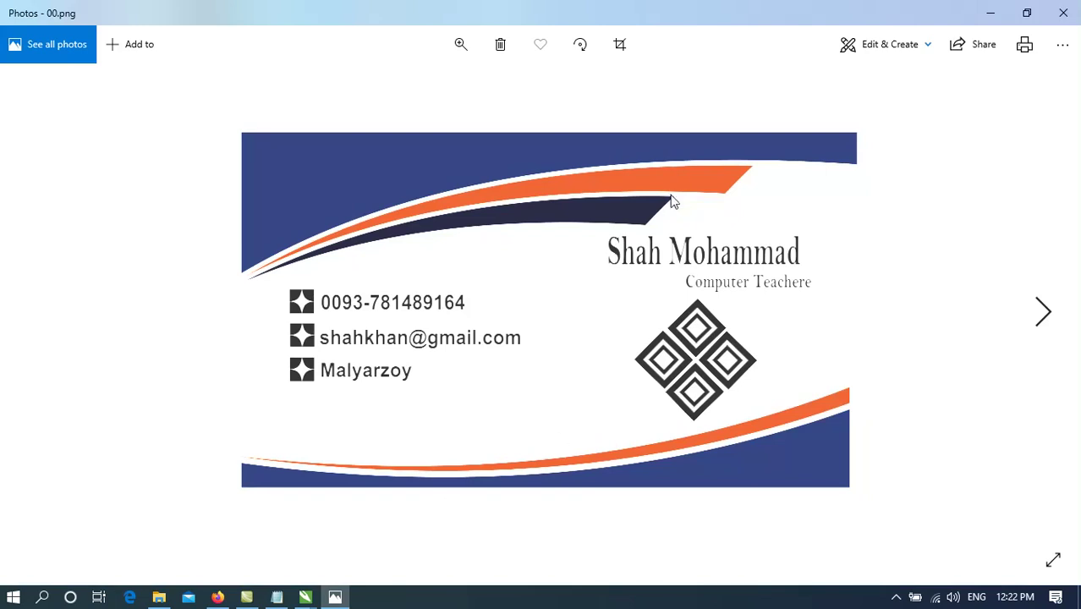
left_click(1059, 12)
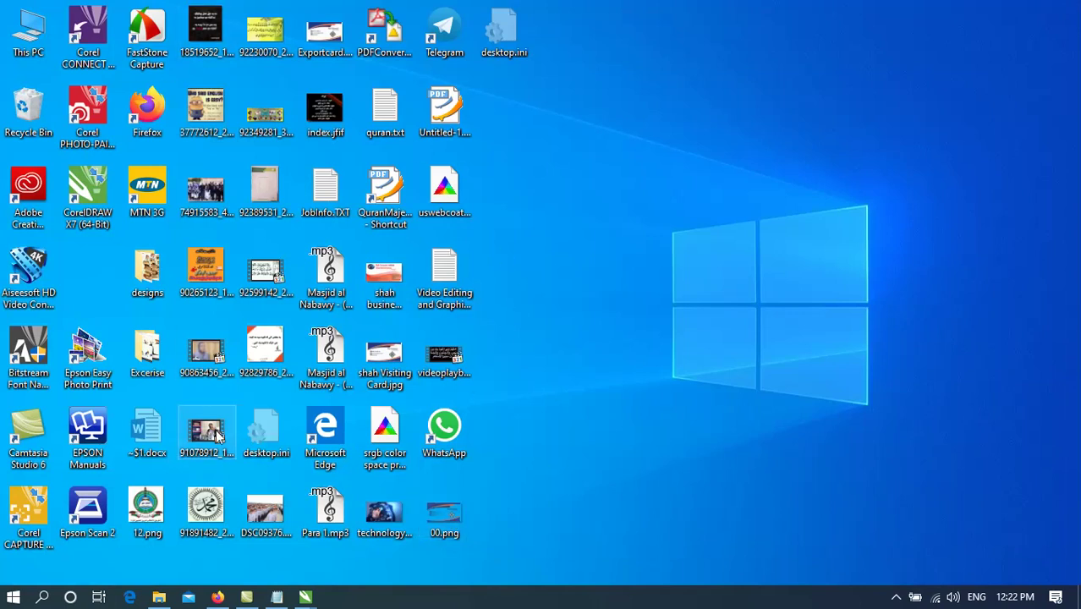
key("super+r")
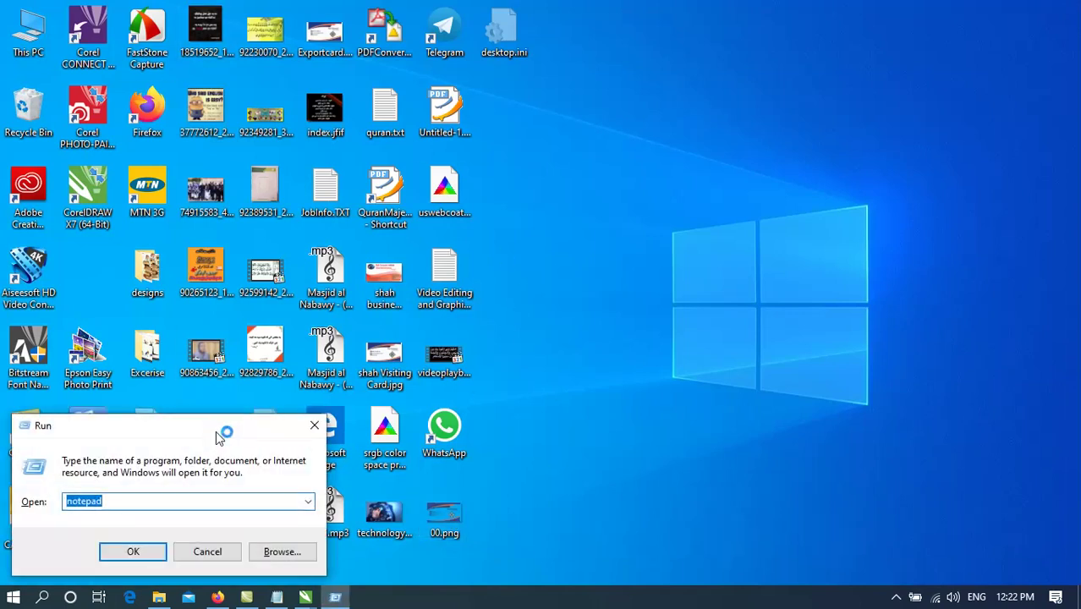
key("Return")
key("super+d")
Step: Launch Microsoft Word by running the winword command
key("super+r")
type("w")
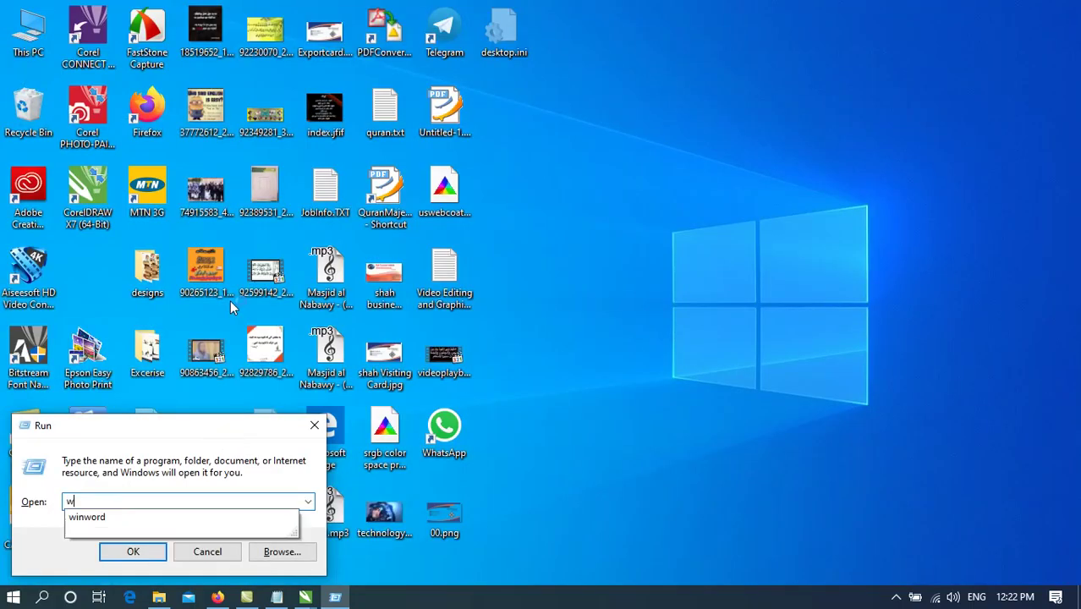
left_click(116, 513)
left_click(136, 549)
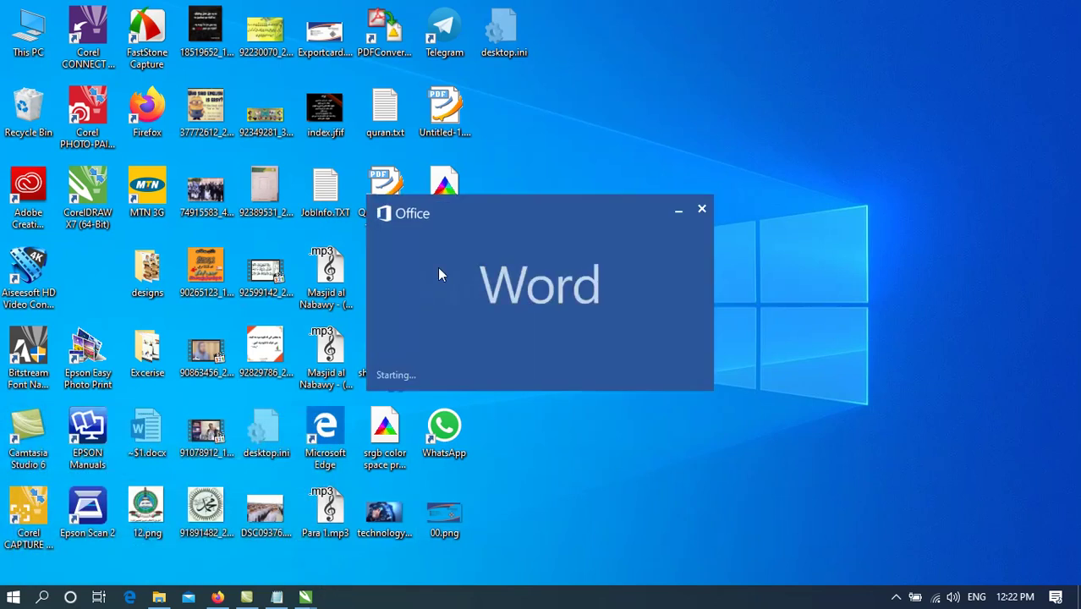
left_click(431, 252)
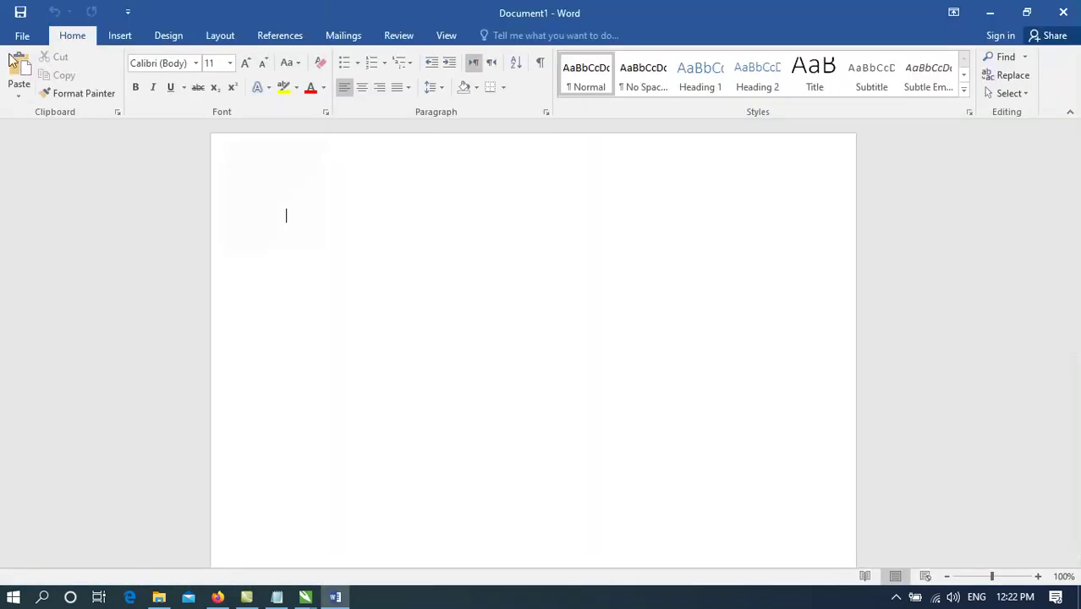
left_click(23, 35)
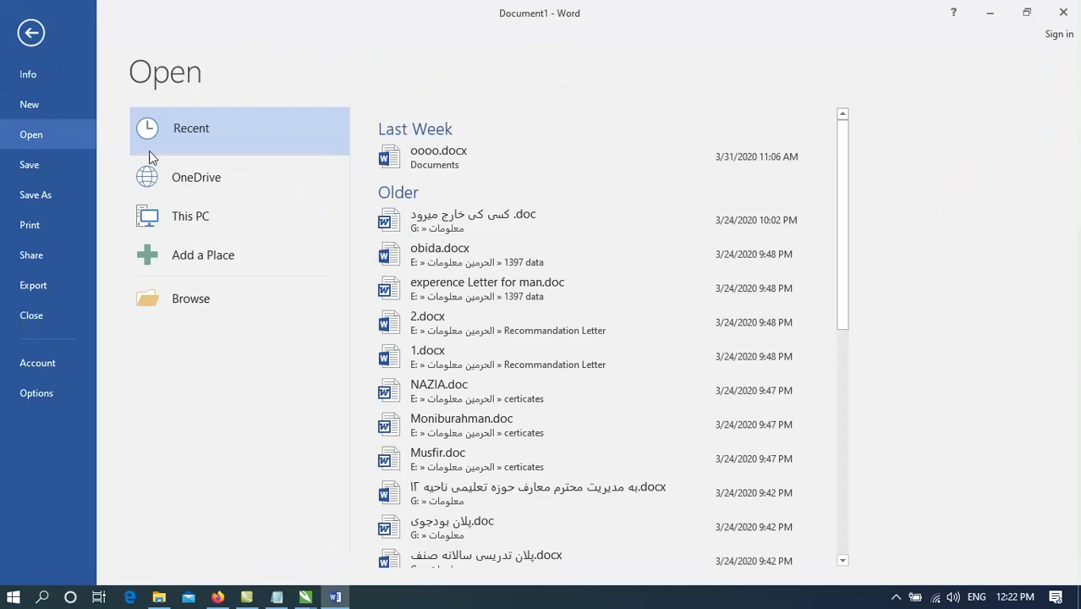
left_click(184, 297)
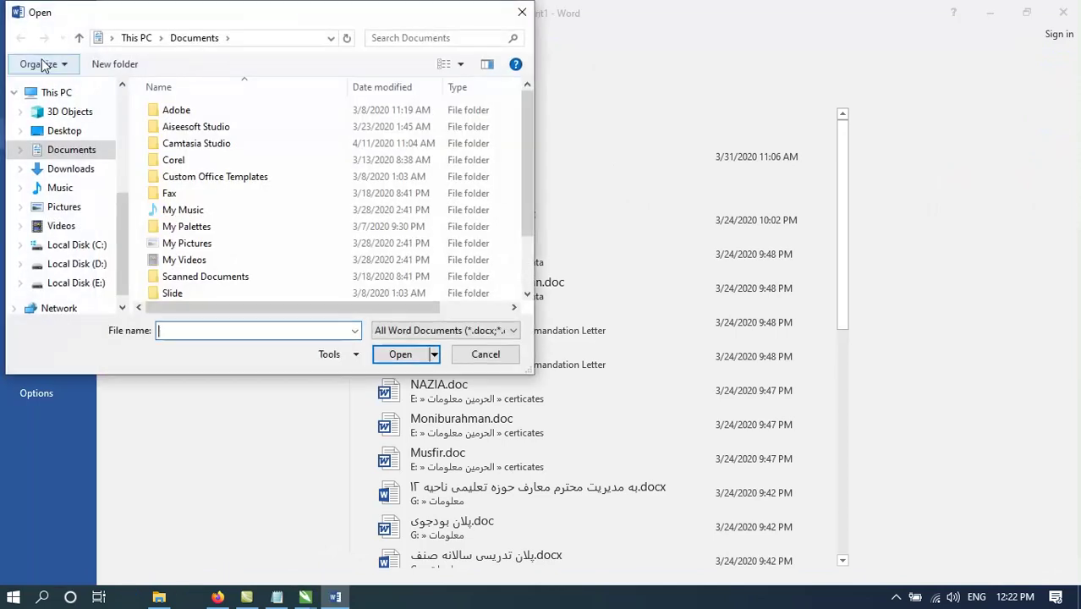
left_click(522, 12)
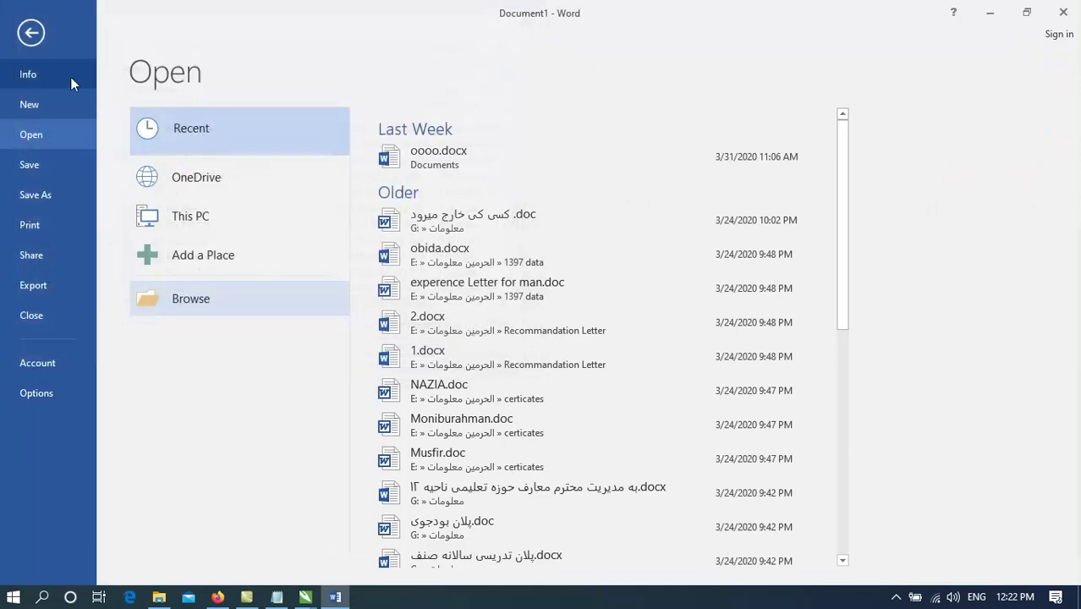
Step: Create a new blank Word document and insert the picture 00.png from the Desktop
left_click(53, 101)
left_click(156, 208)
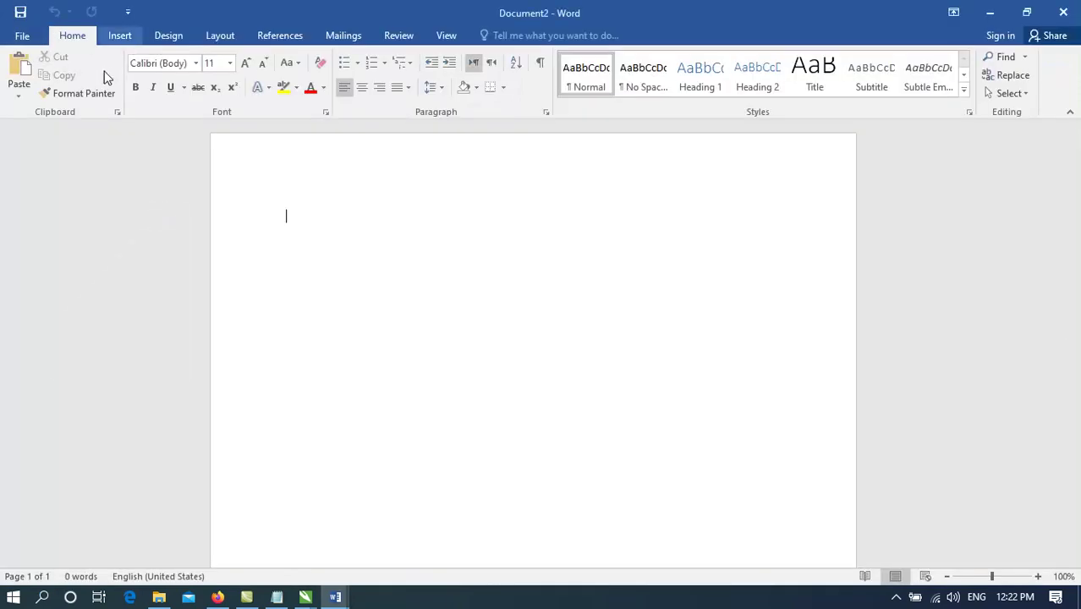
left_click(120, 35)
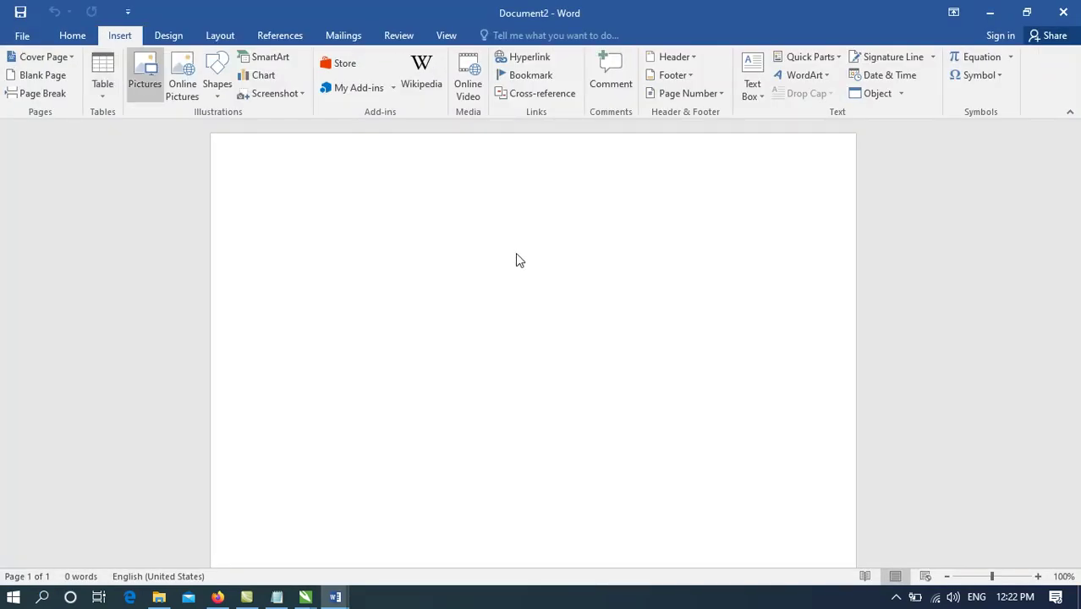
left_click(148, 87)
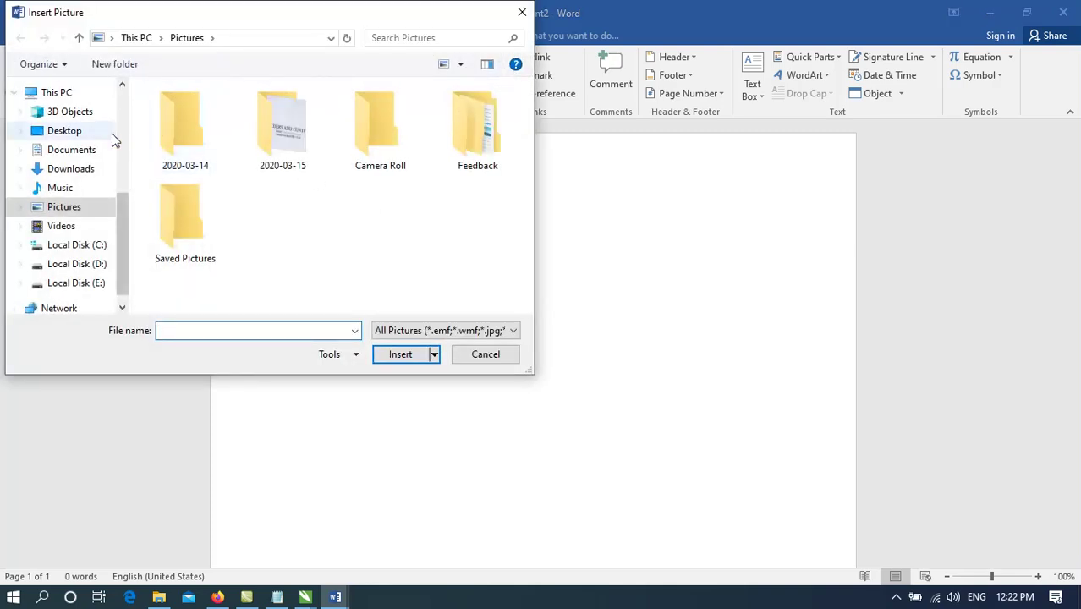
left_click(102, 136)
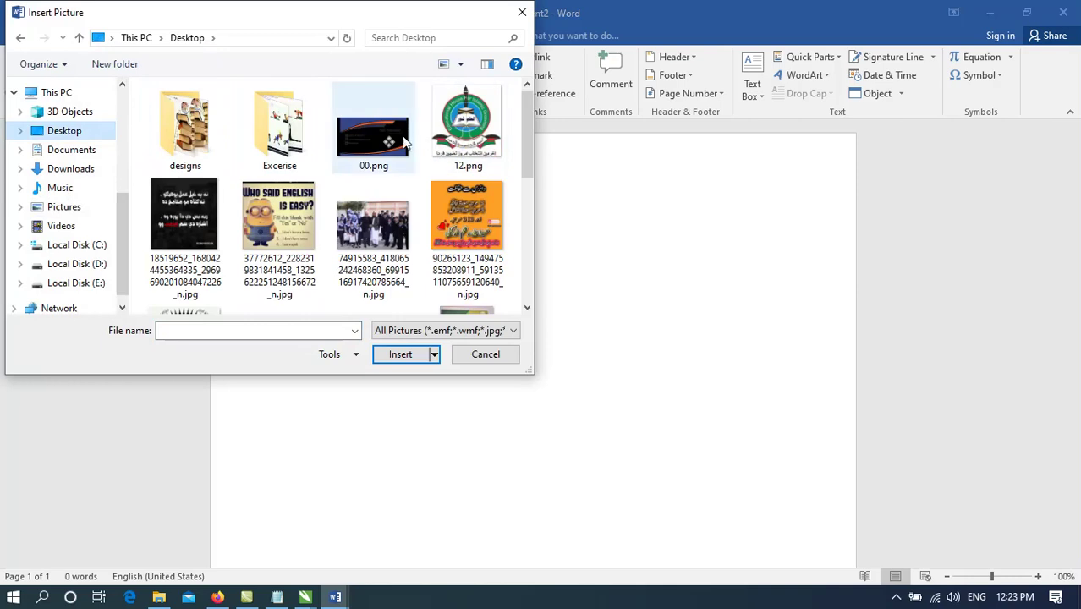
double_click(372, 137)
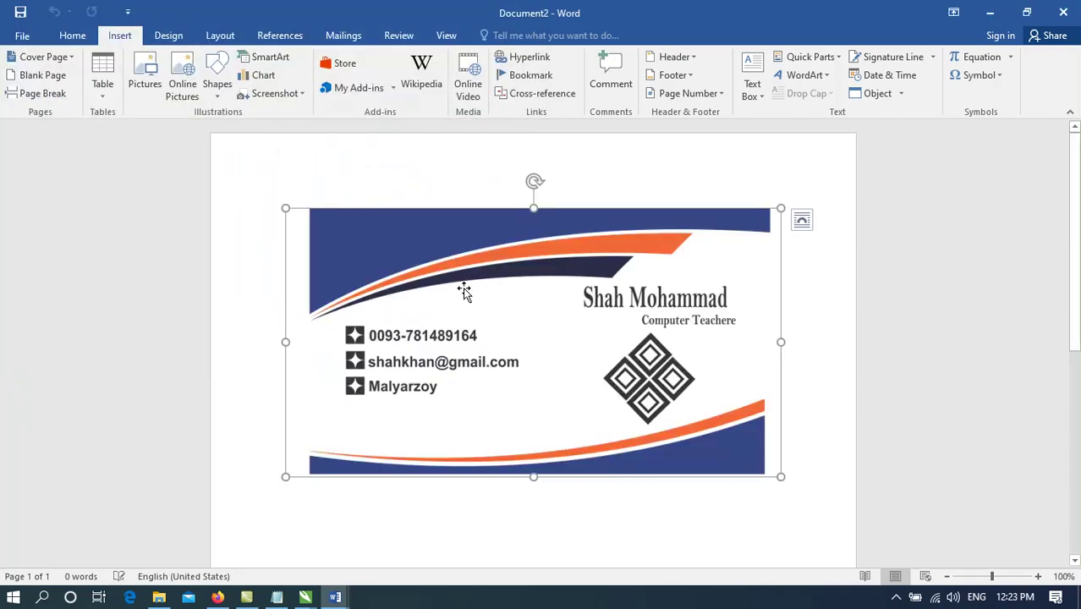
left_click(802, 288)
left_click(720, 288)
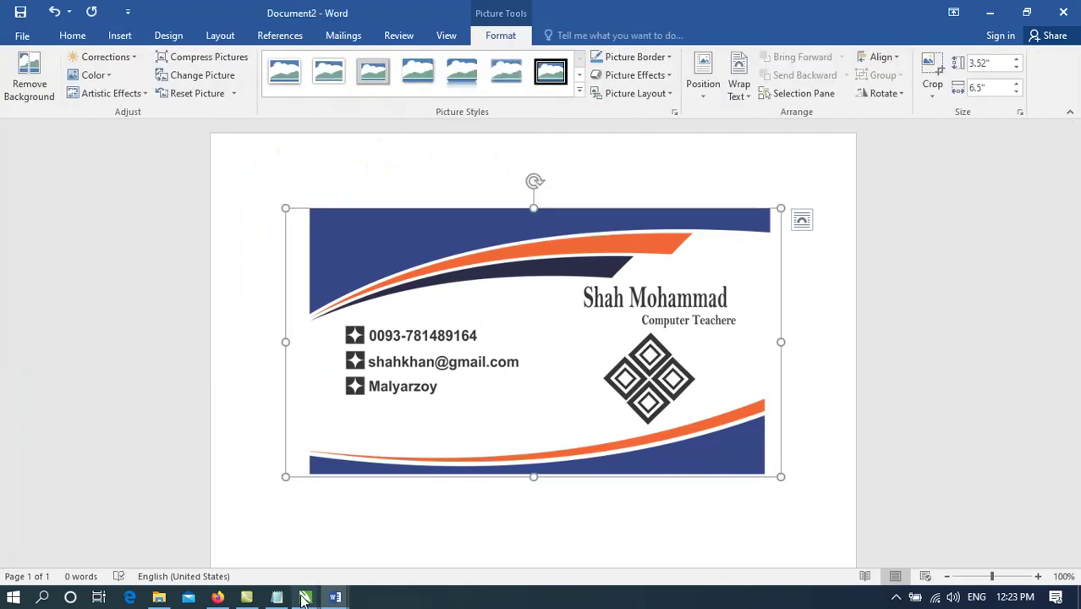
Step: Return to CorelDRAW and review the Export For Office options, trying Desktop Printing as the optimization before cancelling
mouse_move(302, 597)
left_click(350, 561)
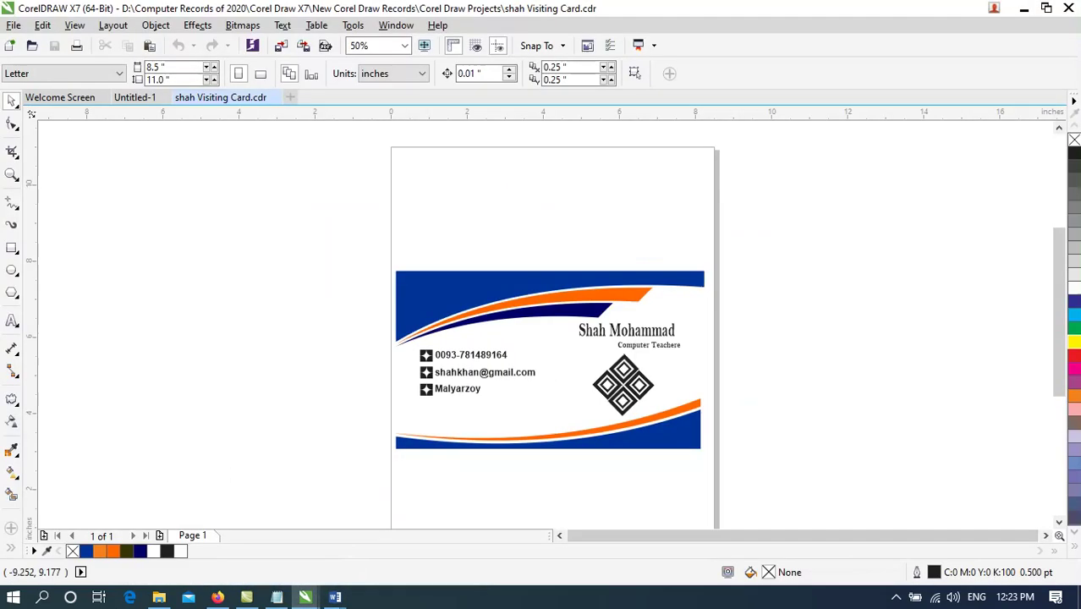
left_click(13, 25)
mouse_move(87, 323)
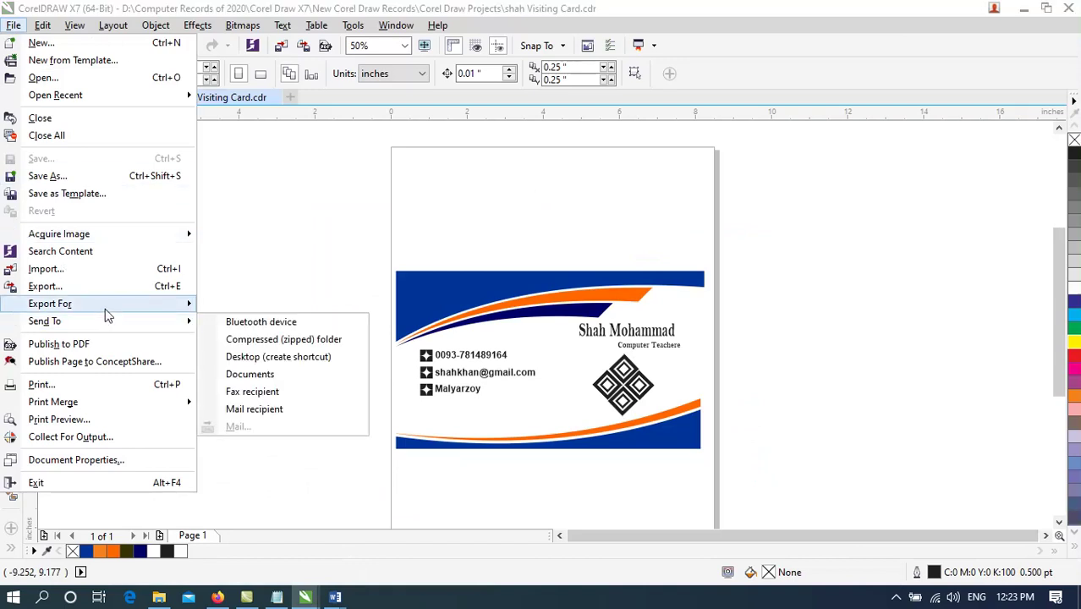
left_click(241, 303)
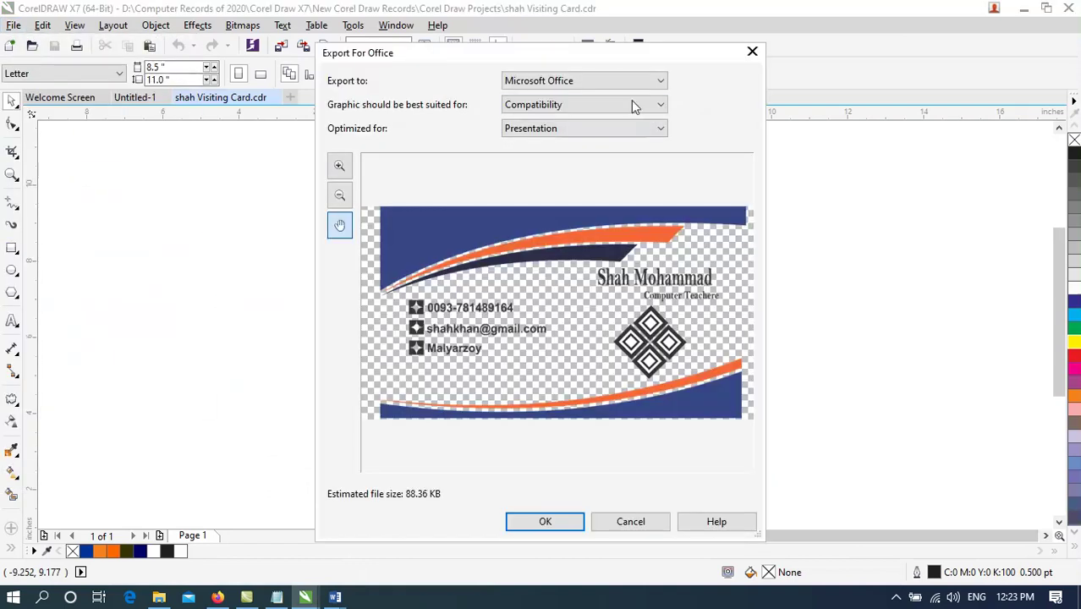
left_click(618, 83)
left_click(539, 97)
left_click(542, 107)
left_click(542, 117)
left_click(547, 127)
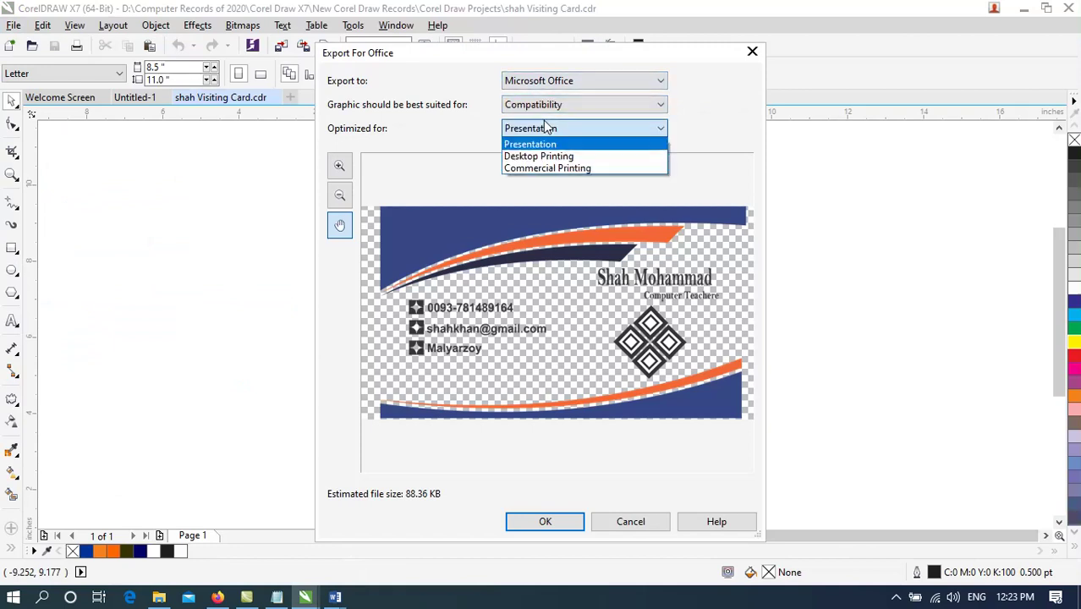
left_click(541, 155)
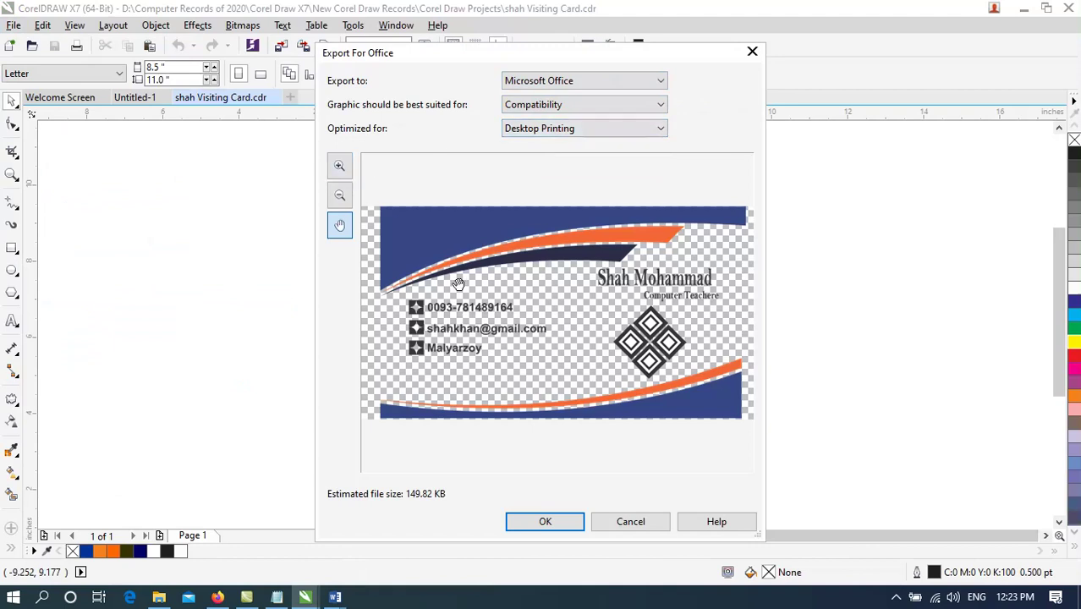
left_click(630, 521)
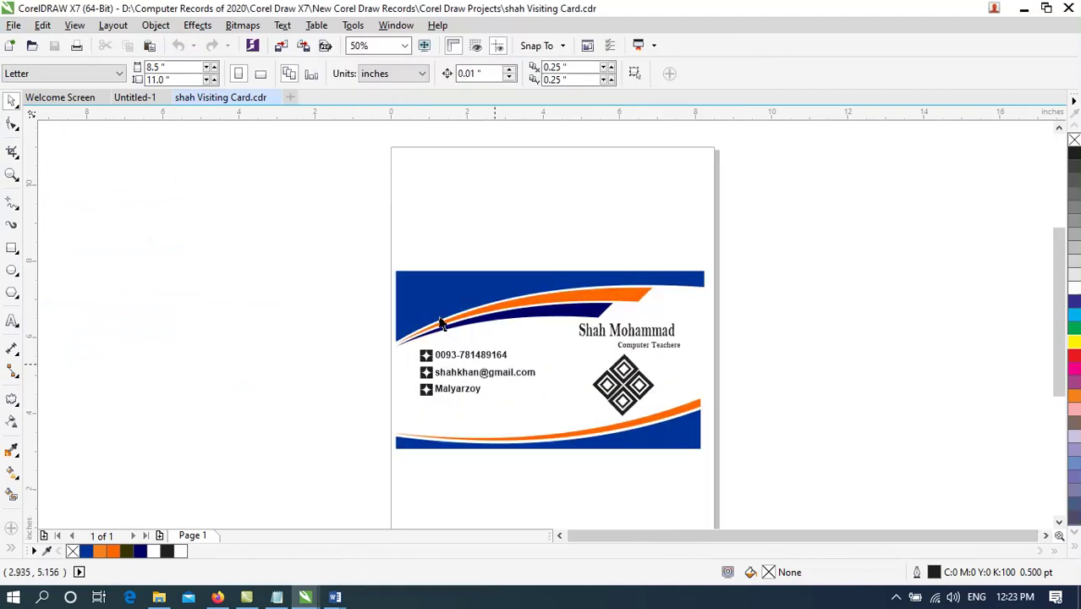
Step: Look over the Export For and Send To options, and publish the visiting card to PDF in the Documents folder
left_click(19, 26)
mouse_move(149, 303)
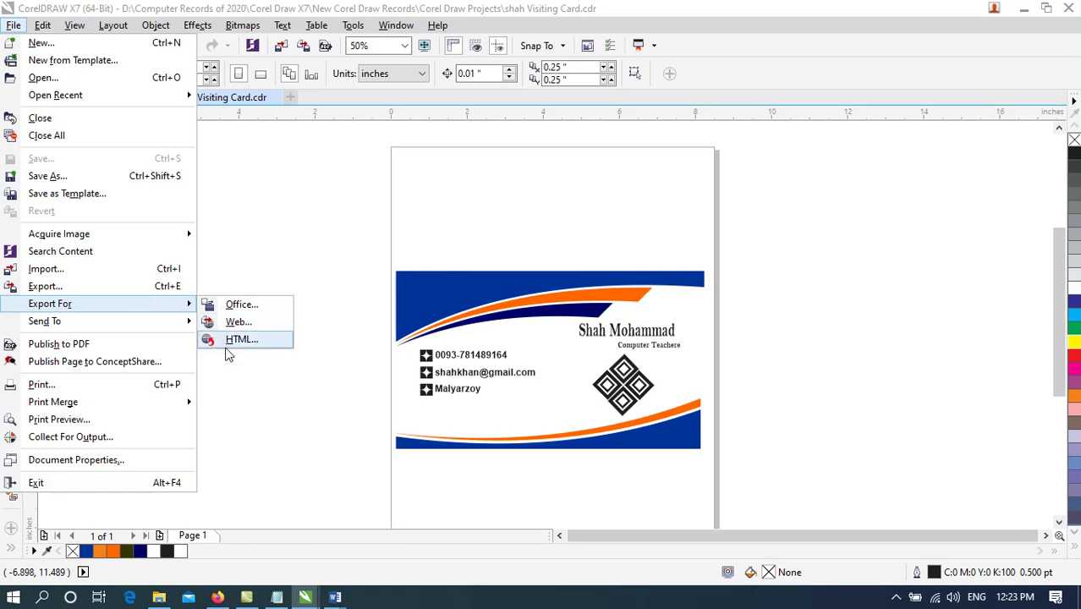
mouse_move(163, 328)
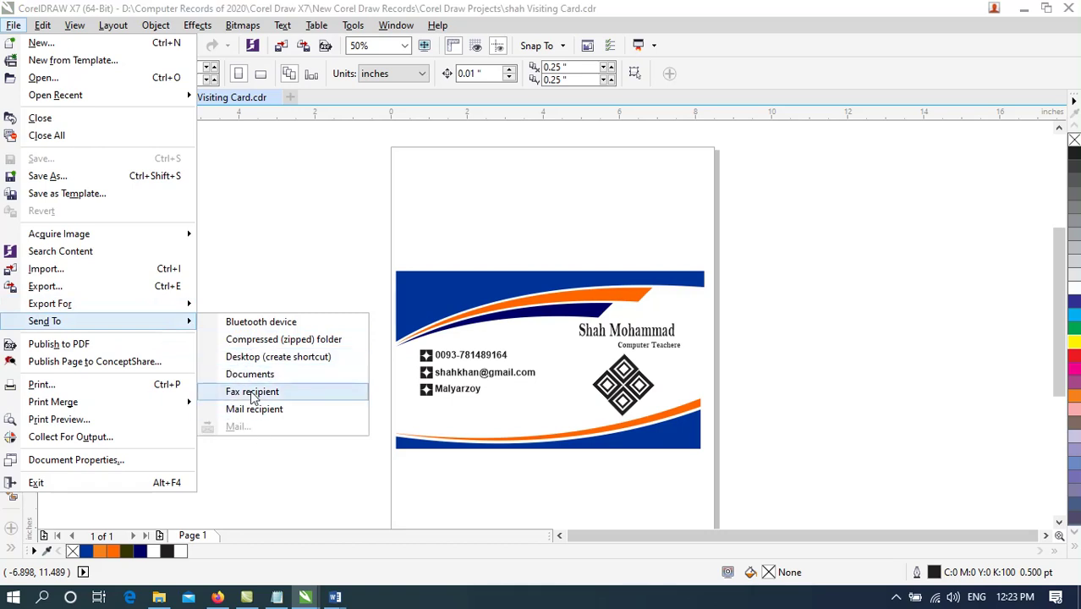
left_click(136, 343)
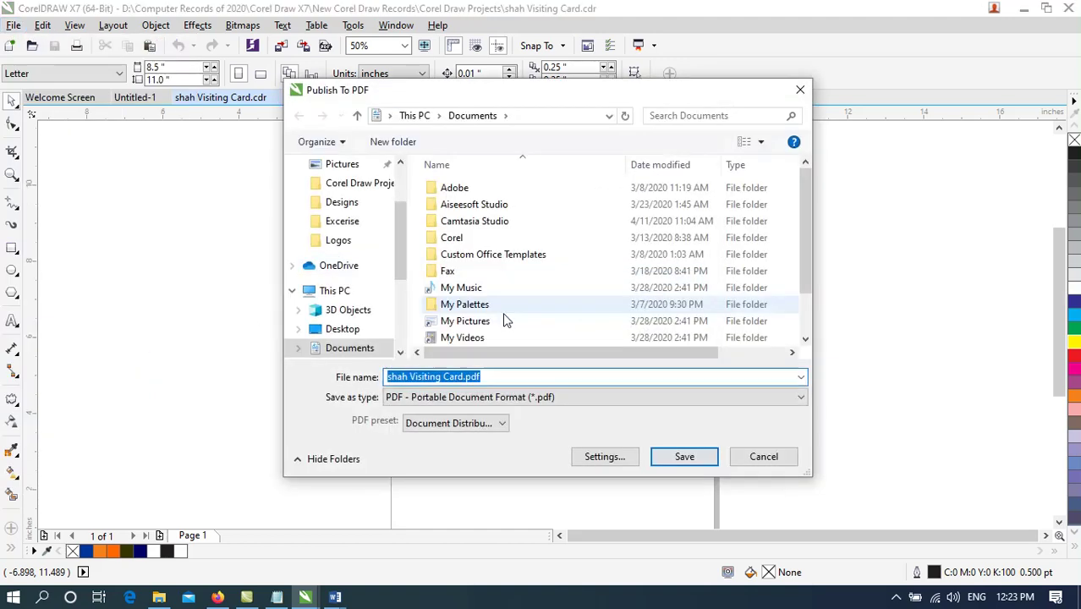
left_click(687, 456)
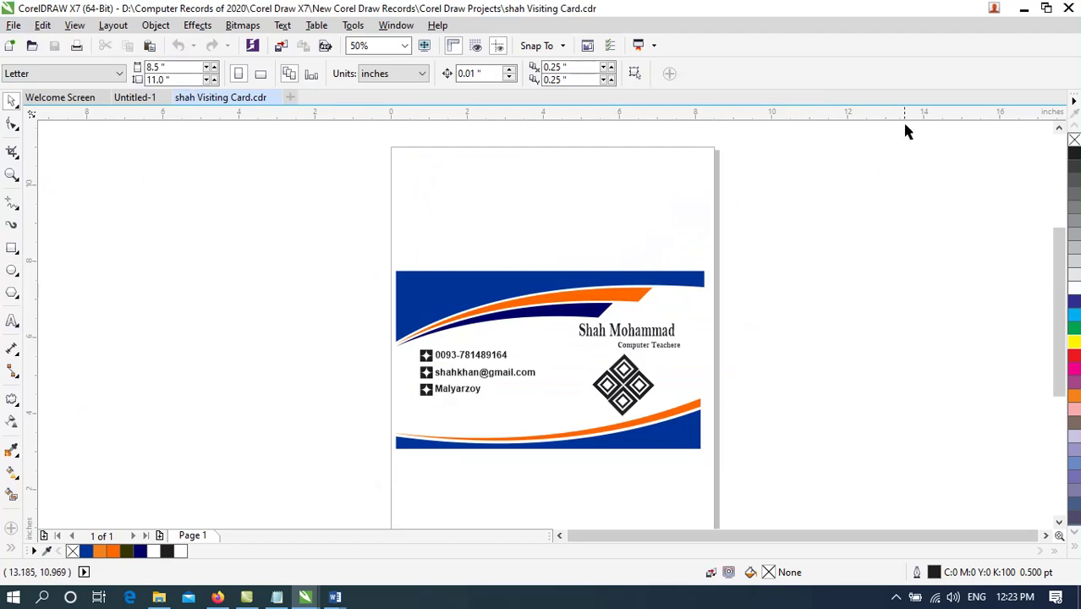
Step: Minimize CorelDRAW and close both Word documents without saving
left_click(1020, 10)
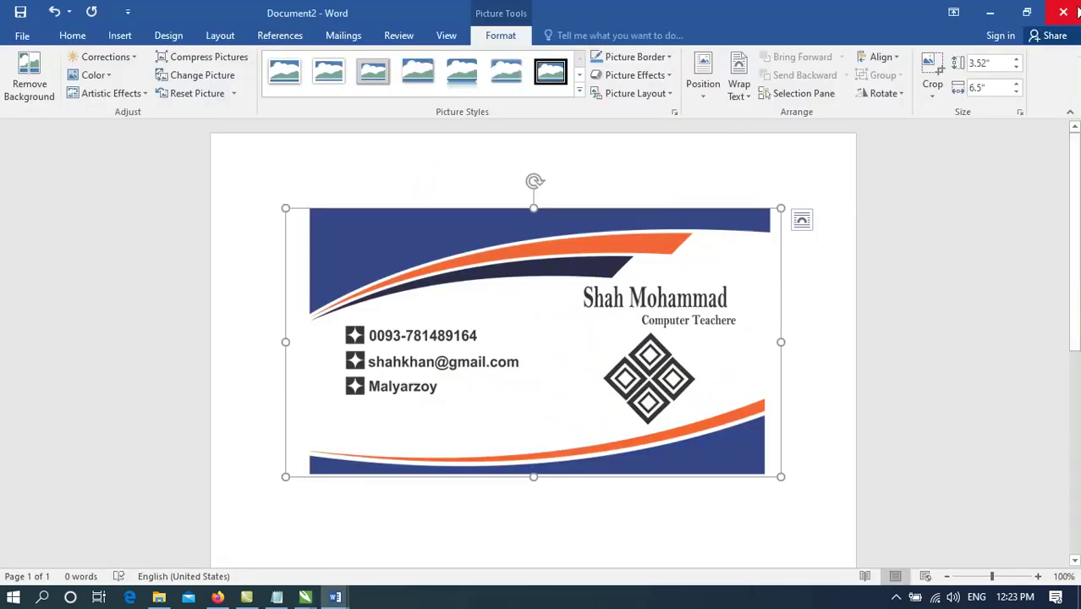
left_click(1063, 12)
left_click(539, 329)
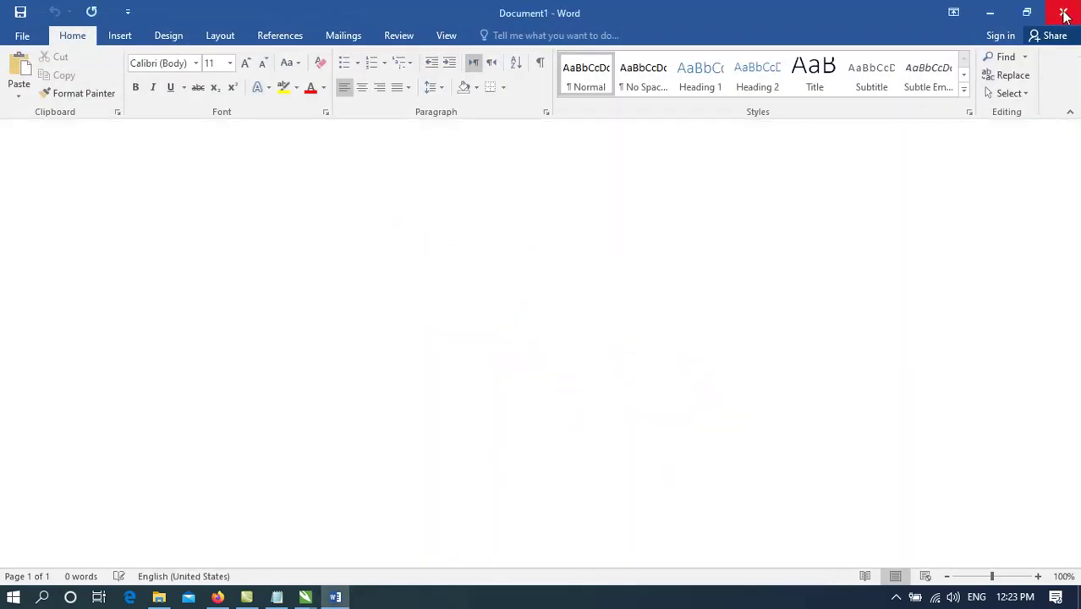
left_click(1063, 12)
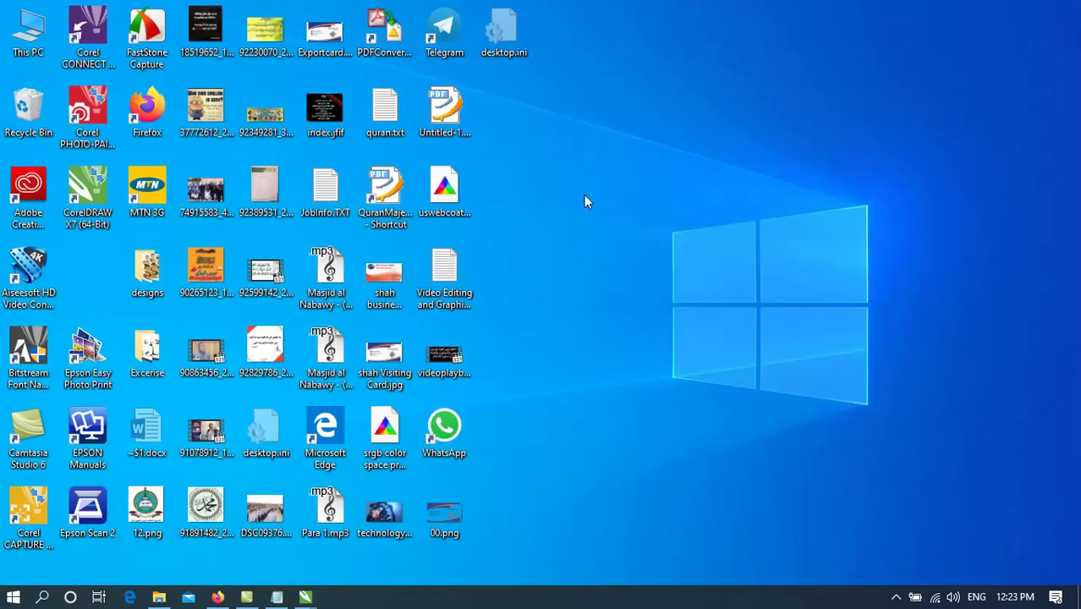
Step: Return to the visiting card drawing in CorelDRAW and publish it to PDF on the Desktop
mouse_move(305, 597)
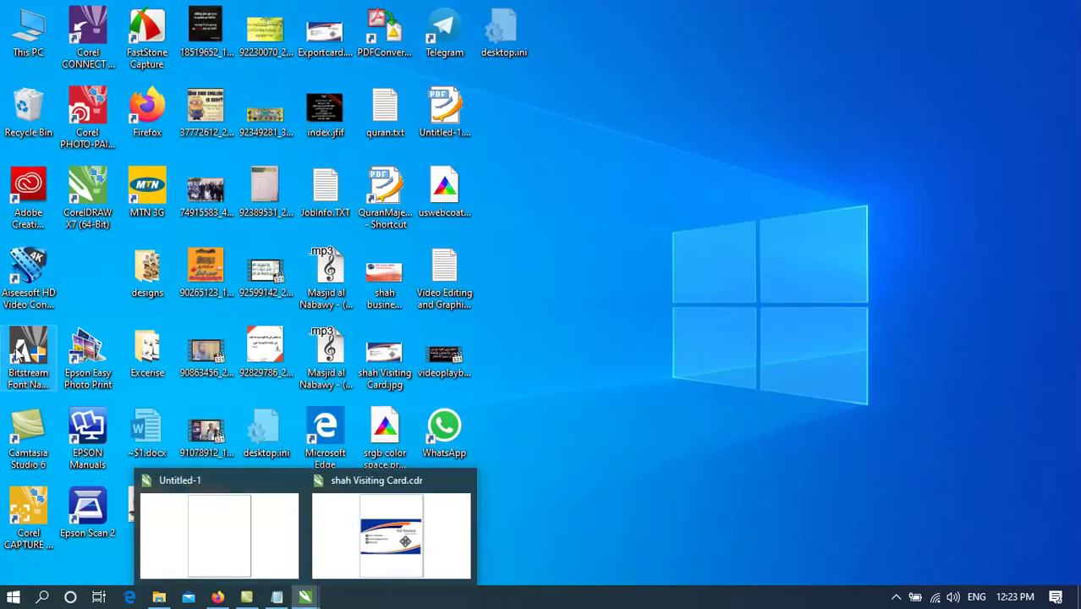
left_click(381, 525)
left_click(10, 45)
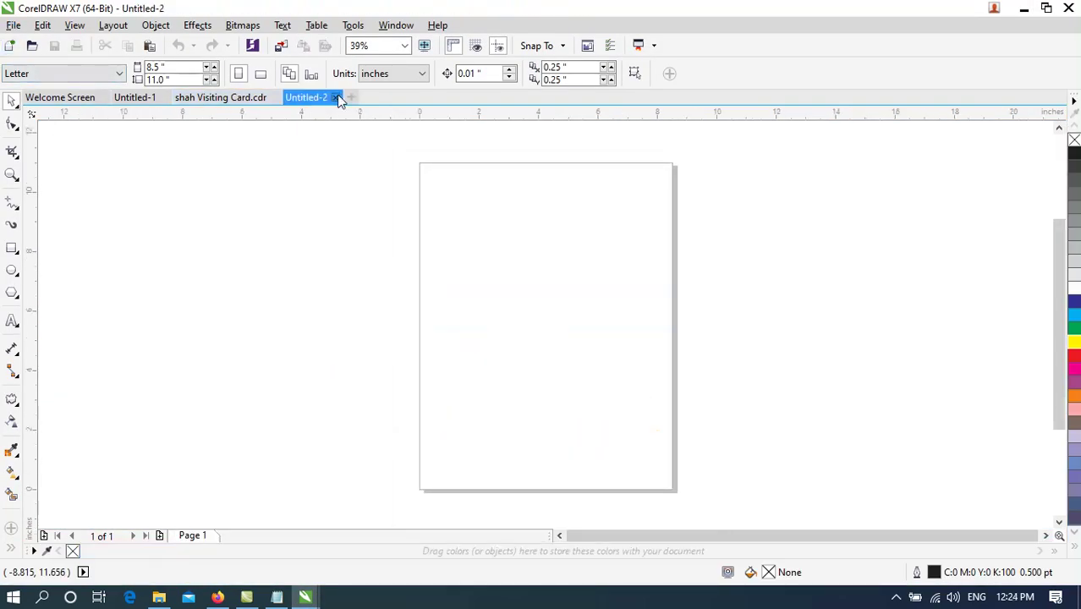
left_click(335, 98)
left_click(14, 24)
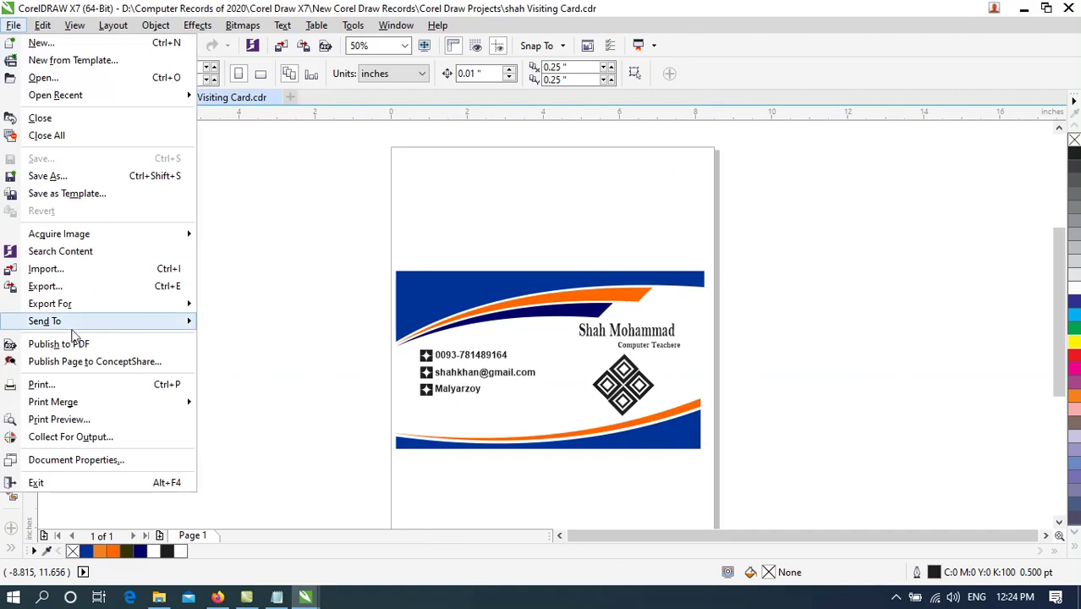
left_click(65, 344)
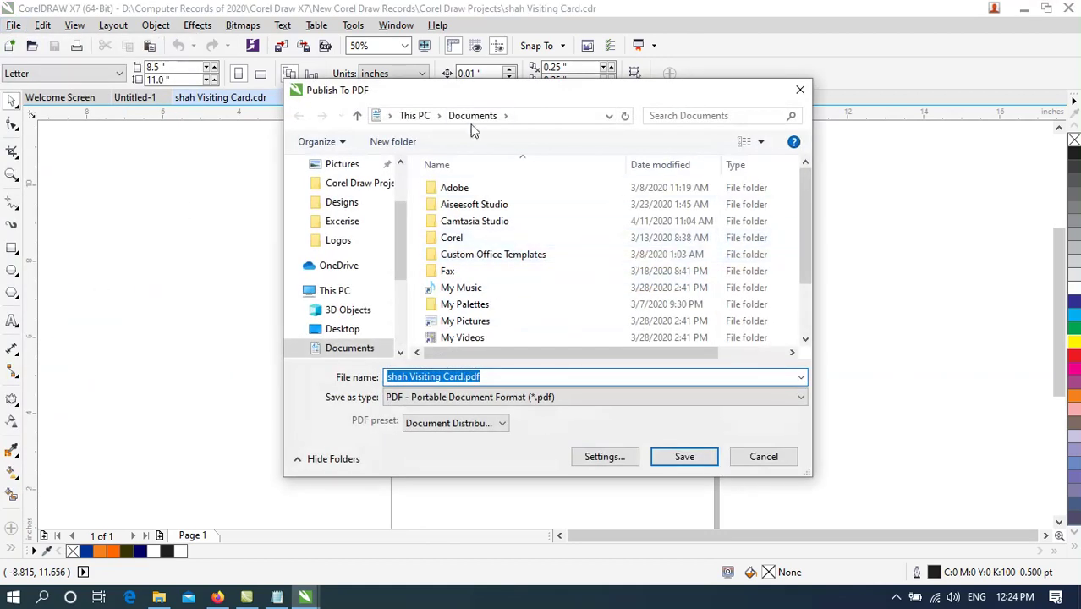
scroll(351, 191, "up", 3)
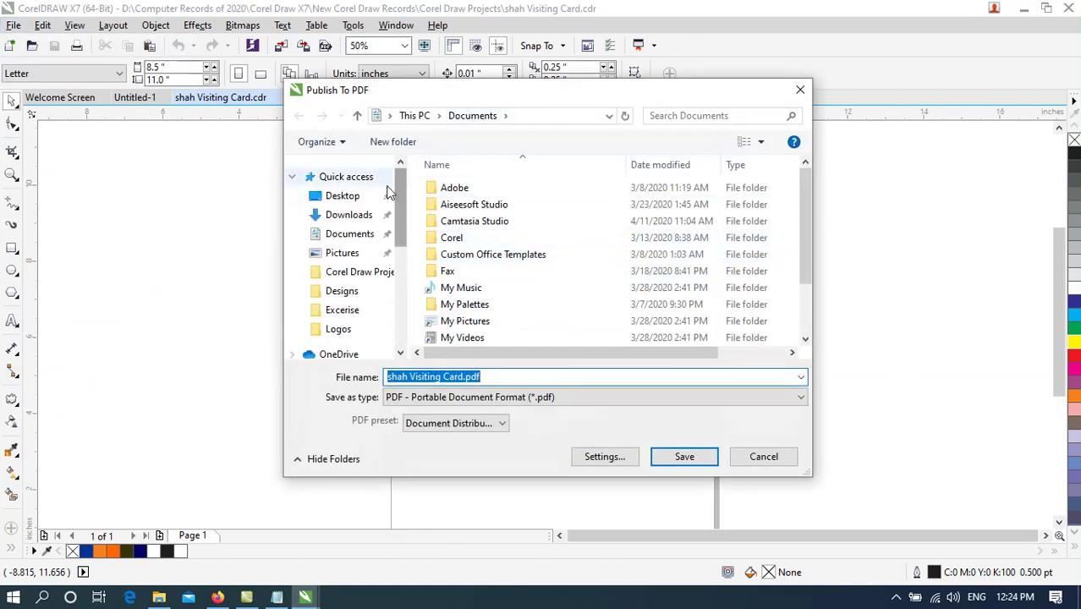
left_click(360, 197)
left_click(685, 457)
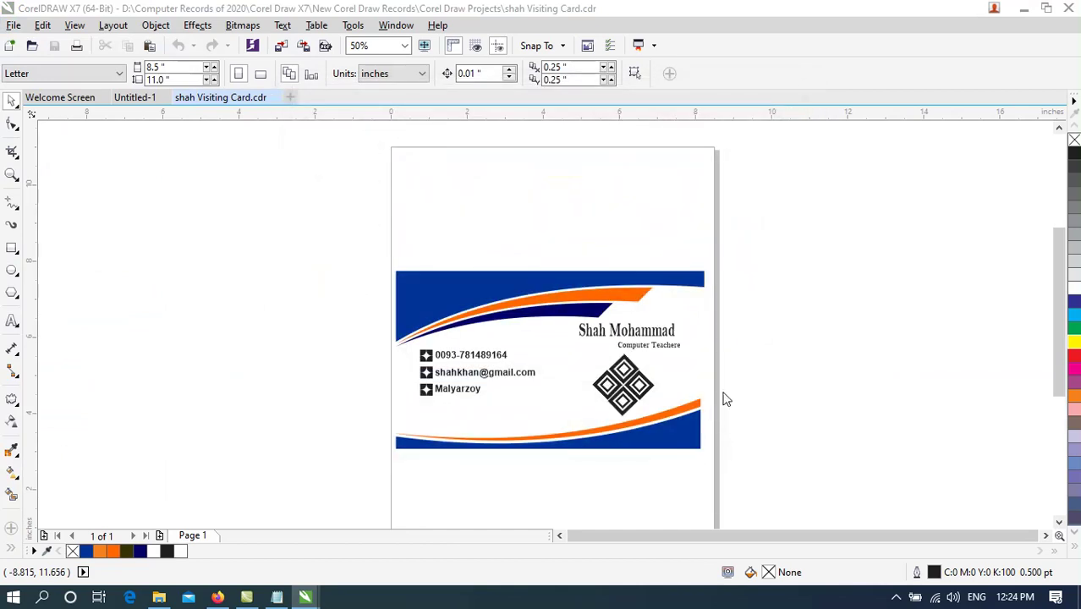
Step: Refresh the desktop, examine the published visiting card PDF in PDF Reader, and return to Untitled-1 in CorelDRAW
left_click(1024, 9)
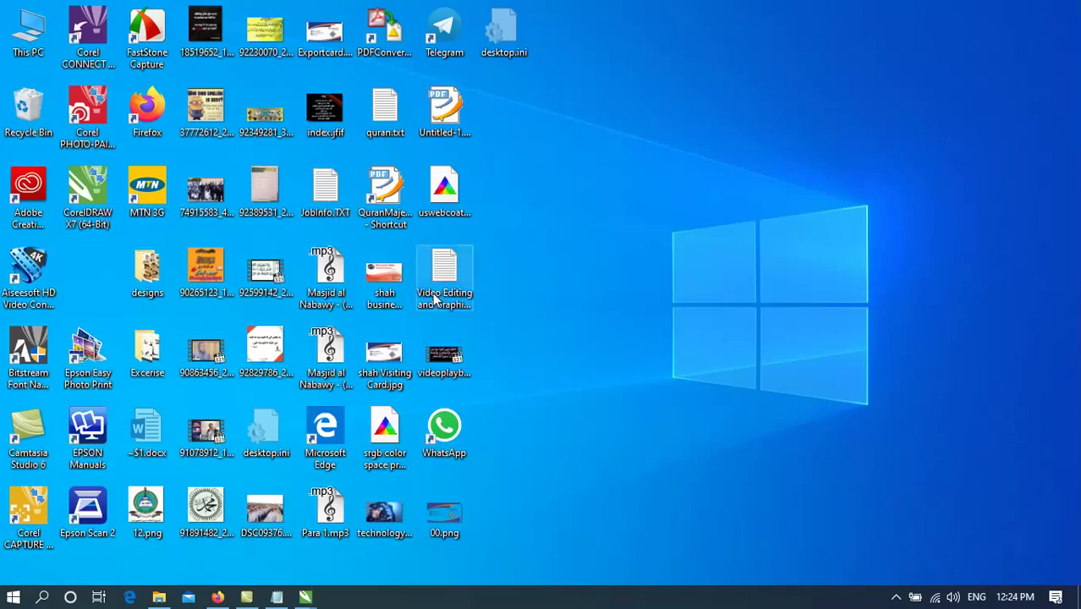
right_click(559, 175)
left_click(116, 257)
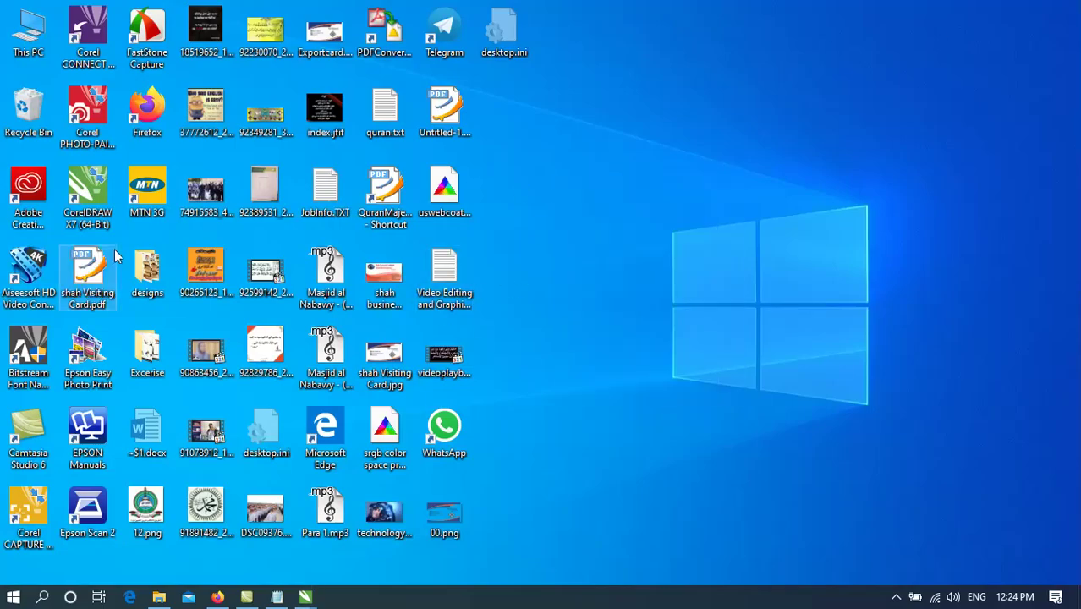
double_click(98, 269)
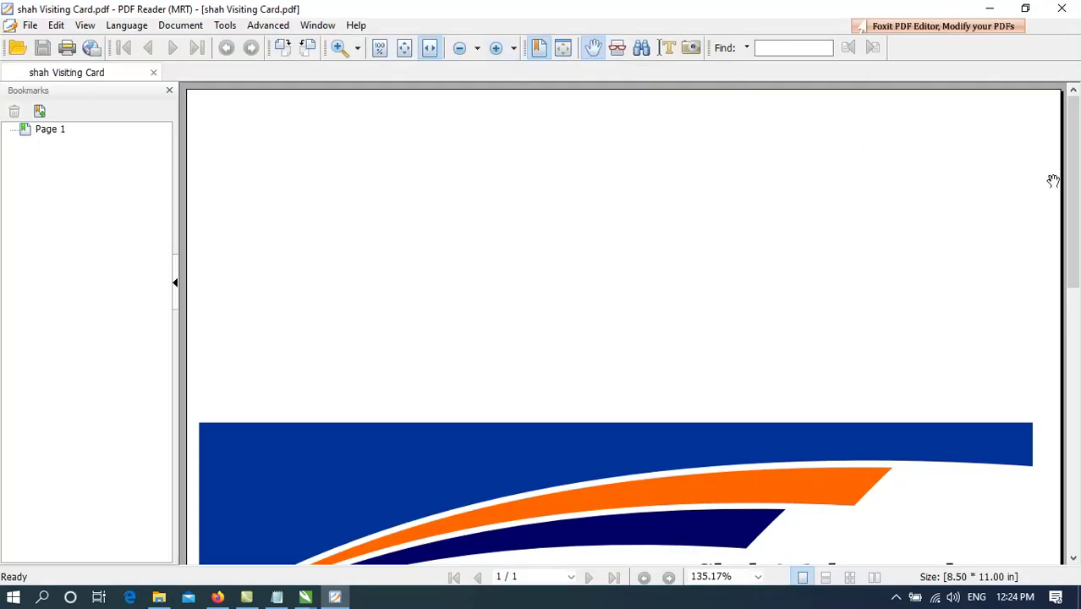
left_click_drag(1072, 188, 1072, 340)
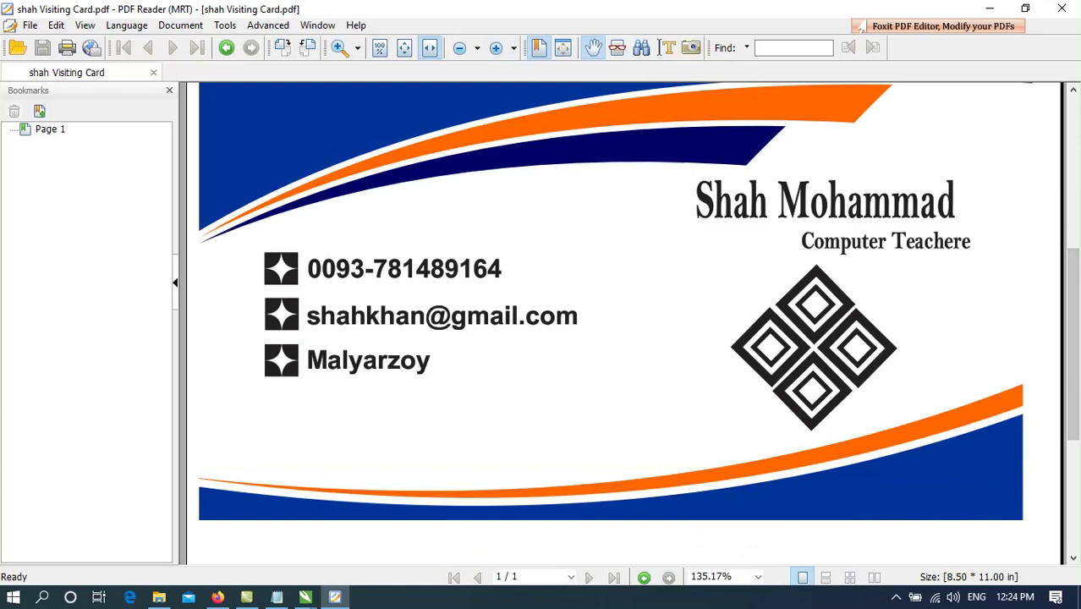
left_click(1061, 8)
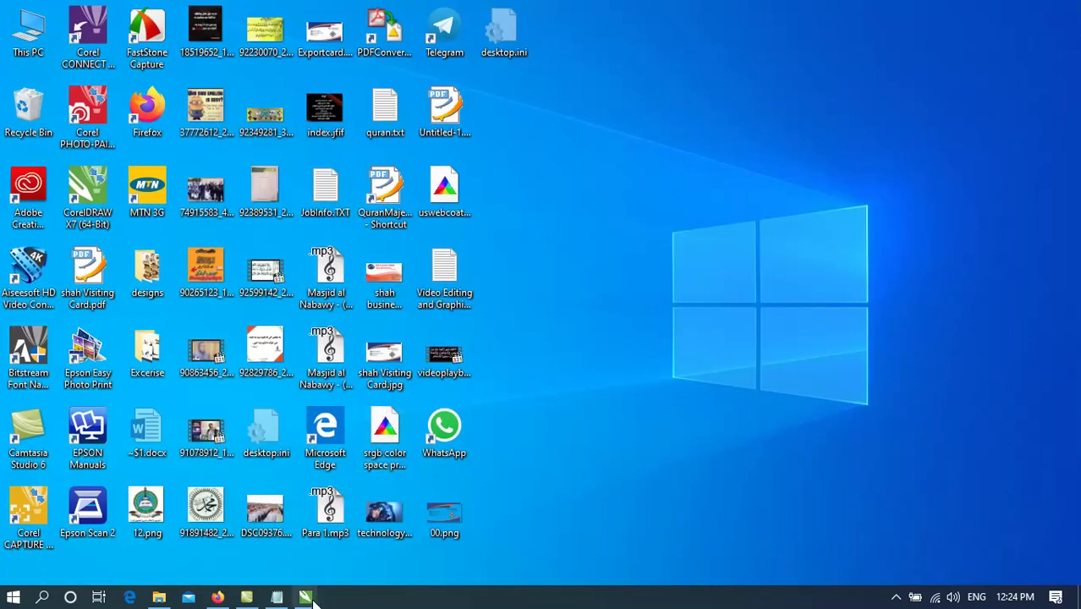
mouse_move(306, 595)
left_click(233, 528)
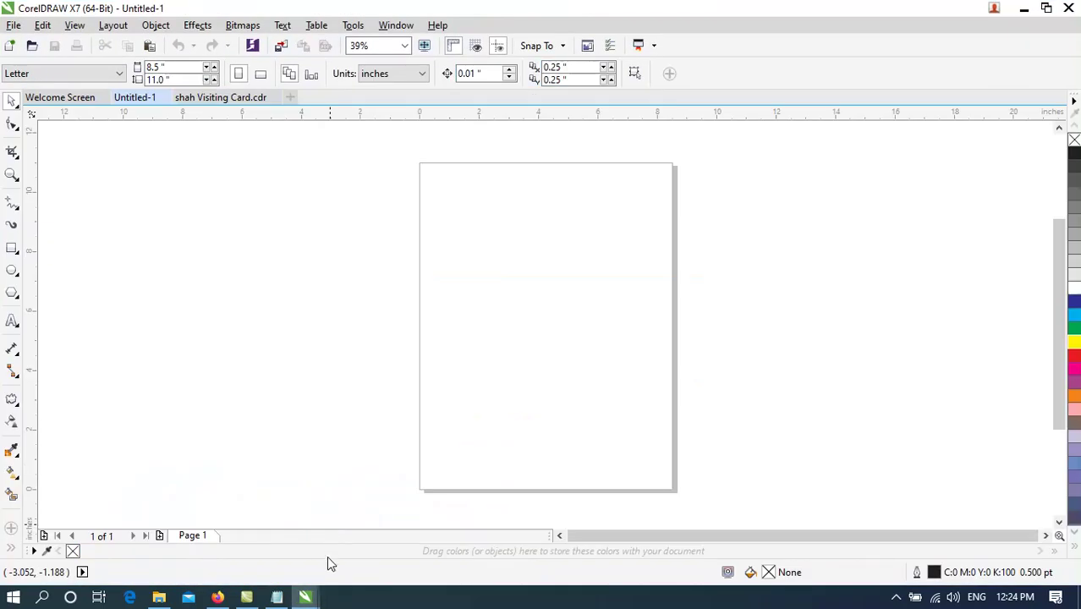
Step: Switch to the visiting card drawing and look over its general print options: printer, page orientation, print range, copies and print style
left_click(227, 524)
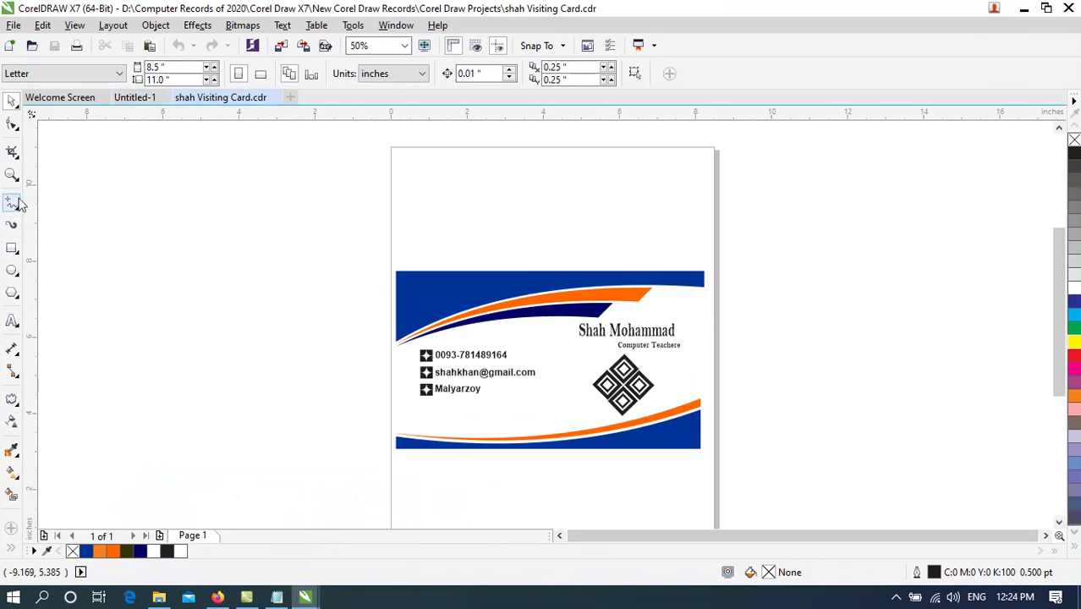
left_click(14, 25)
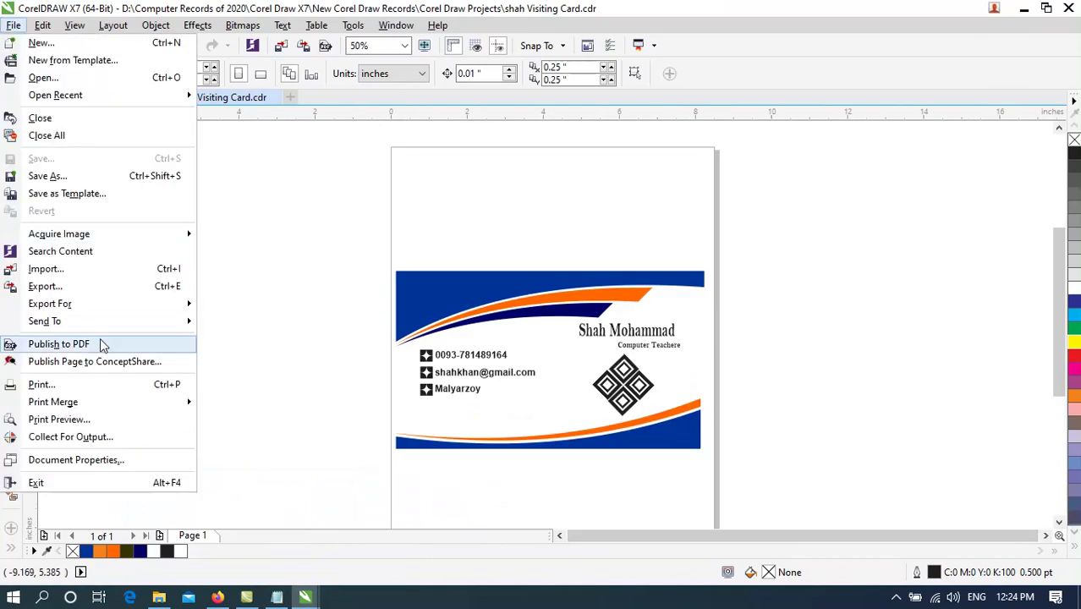
left_click(99, 385)
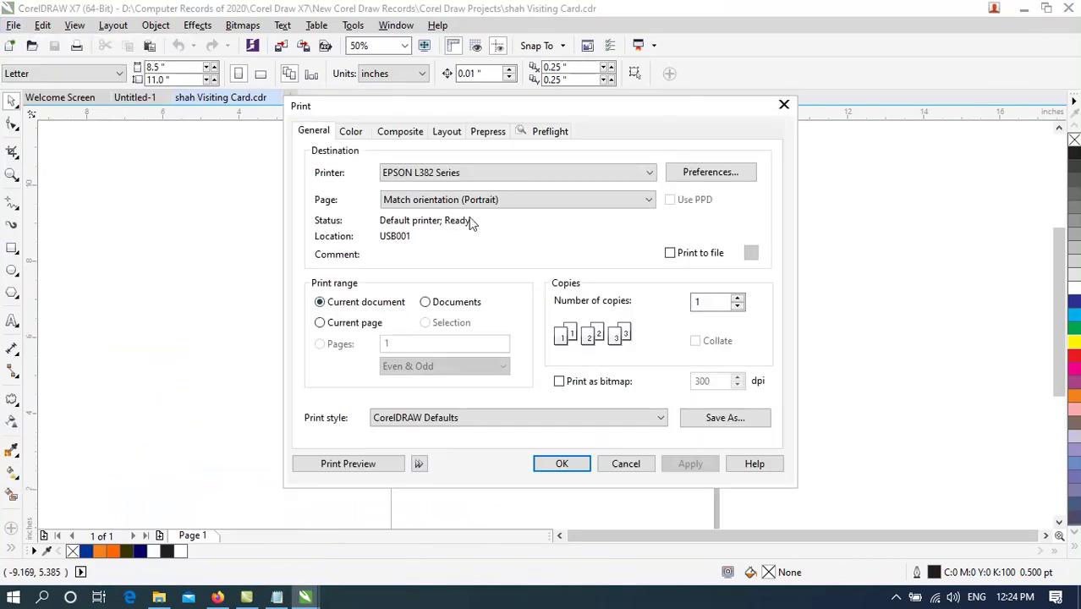
left_click(475, 173)
left_click(473, 174)
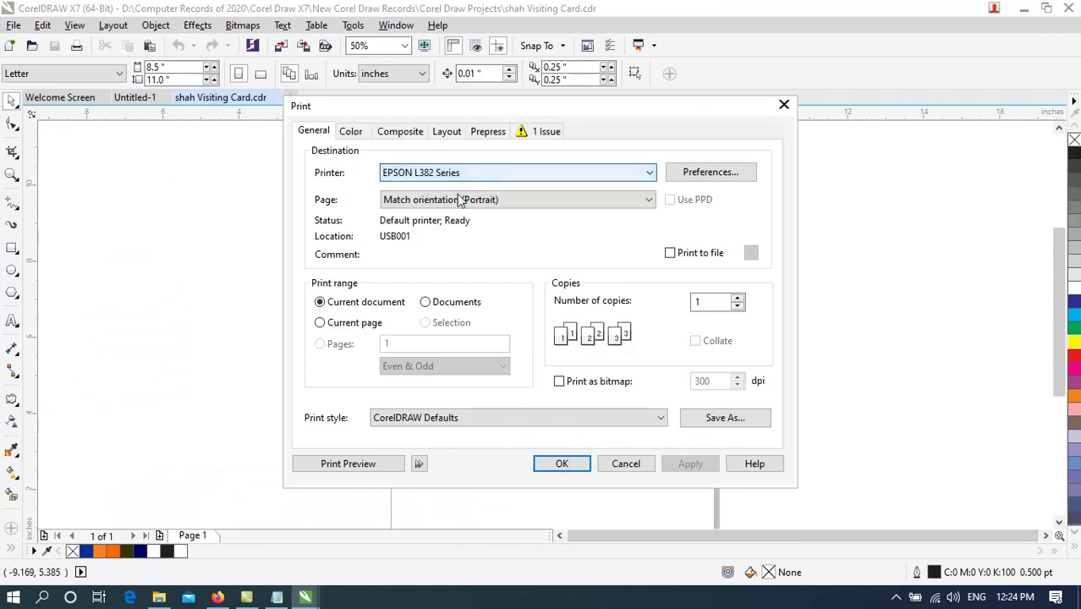
left_click(442, 203)
left_click(444, 207)
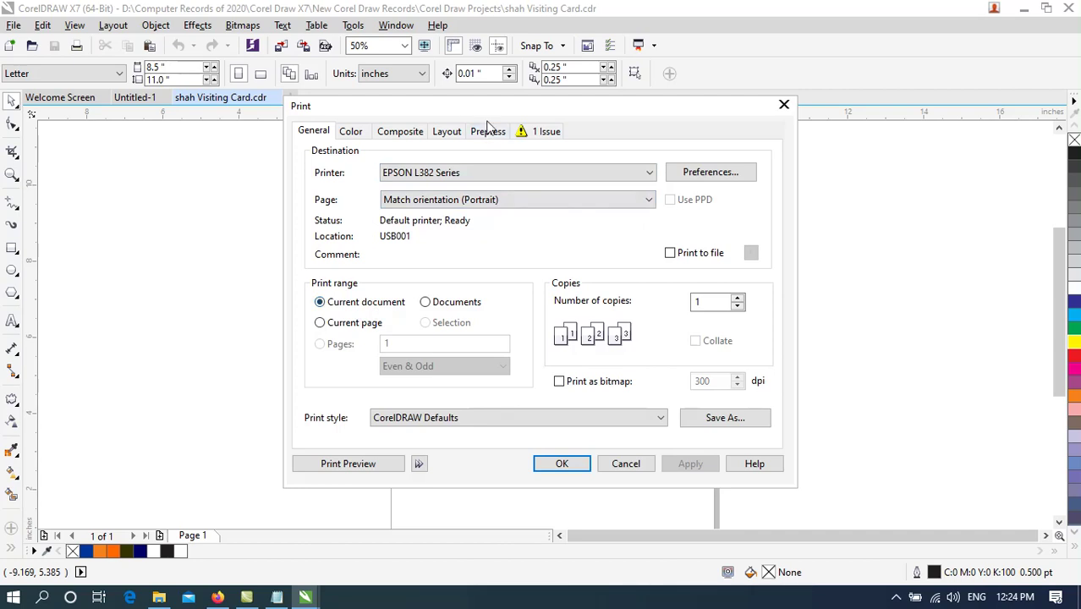
left_click_drag(535, 104, 588, 94)
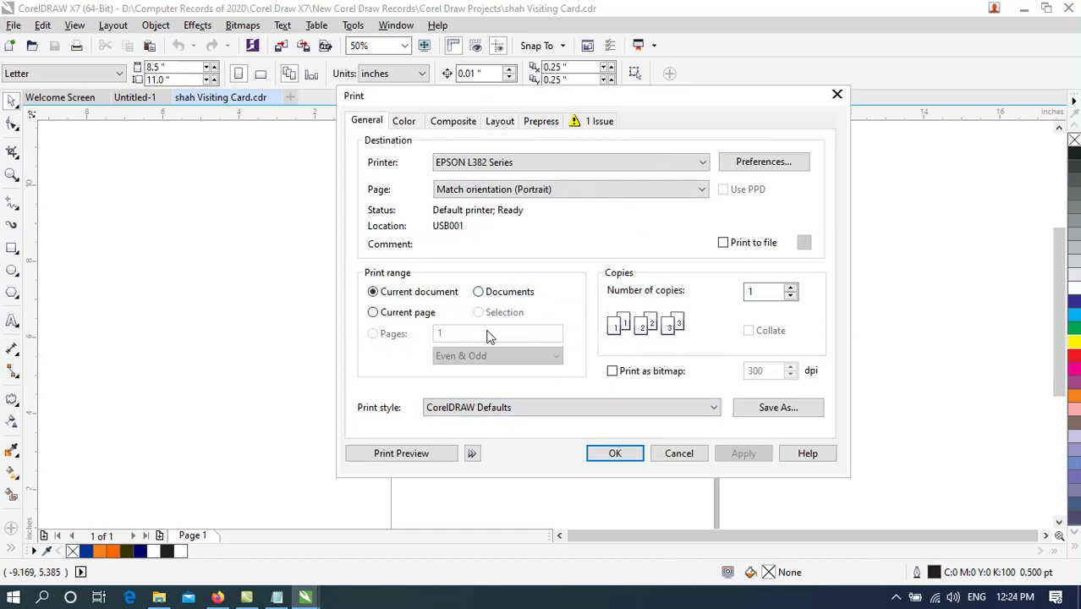
left_click(465, 406)
left_click(466, 403)
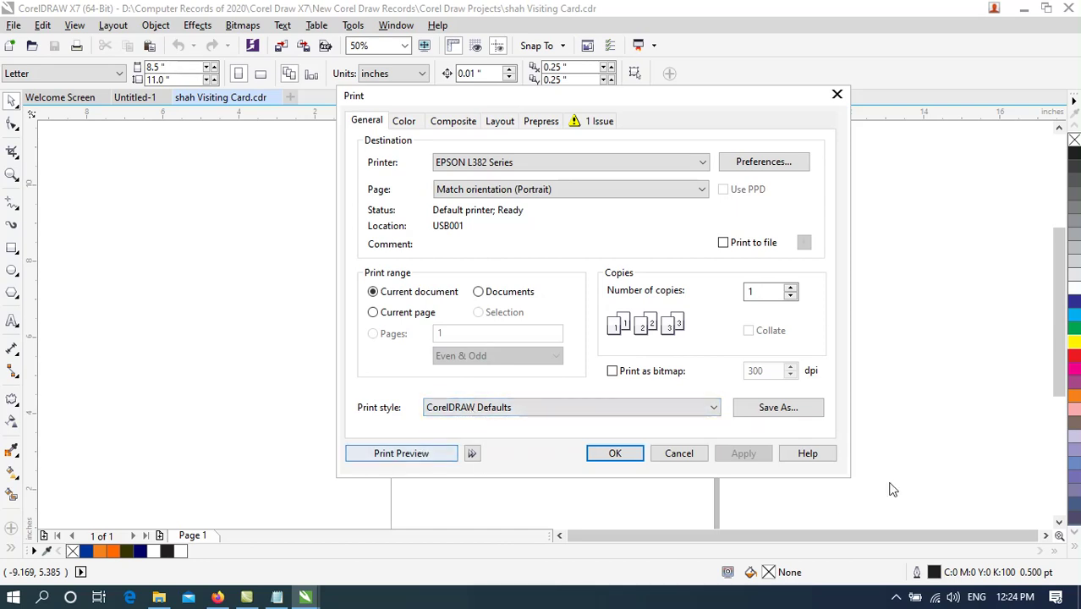
Step: Examine the color, composite and layout print settings, including the output color choices, and cancel printing
left_click(411, 124)
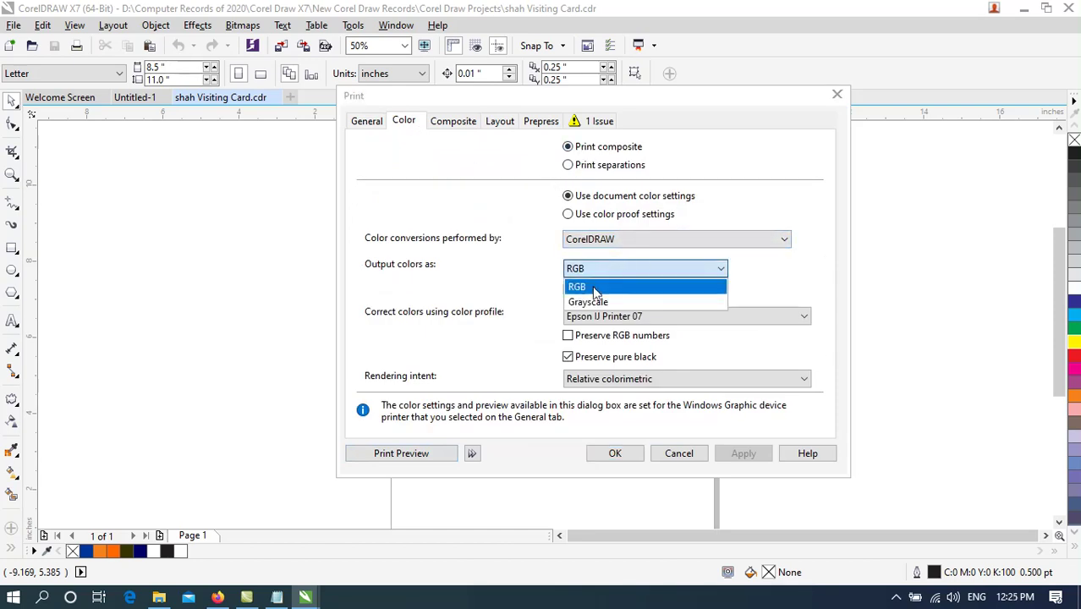
left_click(534, 314)
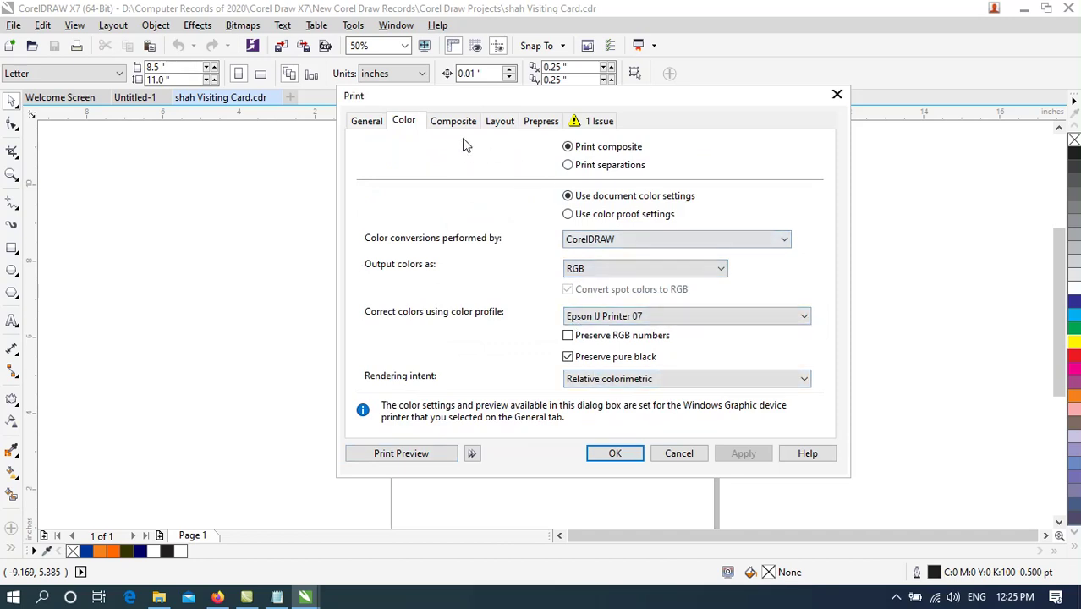
left_click(462, 125)
left_click(496, 124)
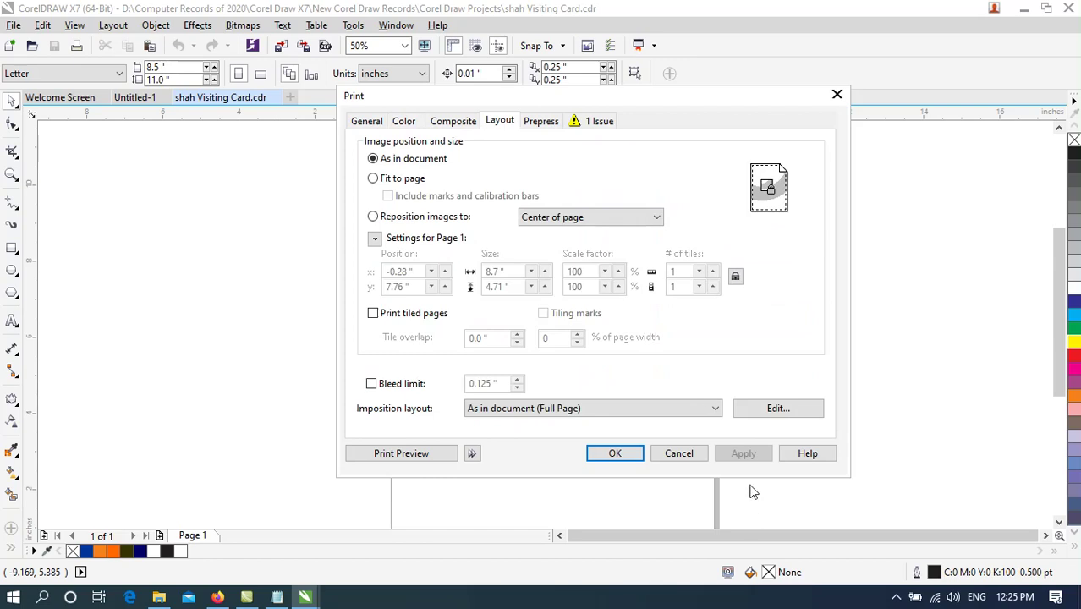
left_click(664, 454)
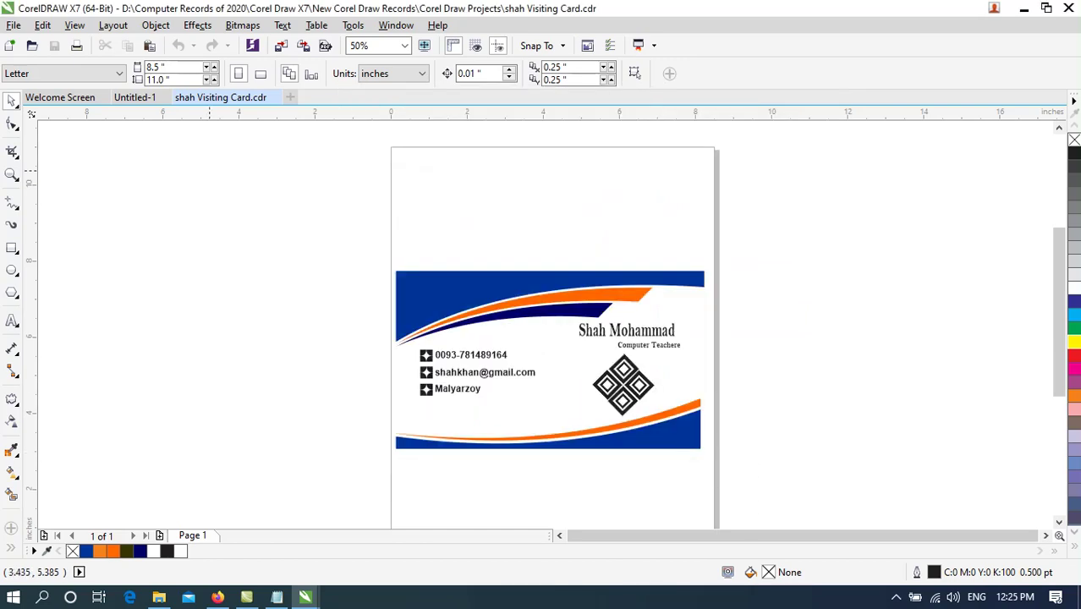
Step: Try the Create/Load Print Merge wizard, browse the Excerise folder on the Desktop for a data source file, and cancel the wizard
left_click(14, 24)
mouse_move(182, 402)
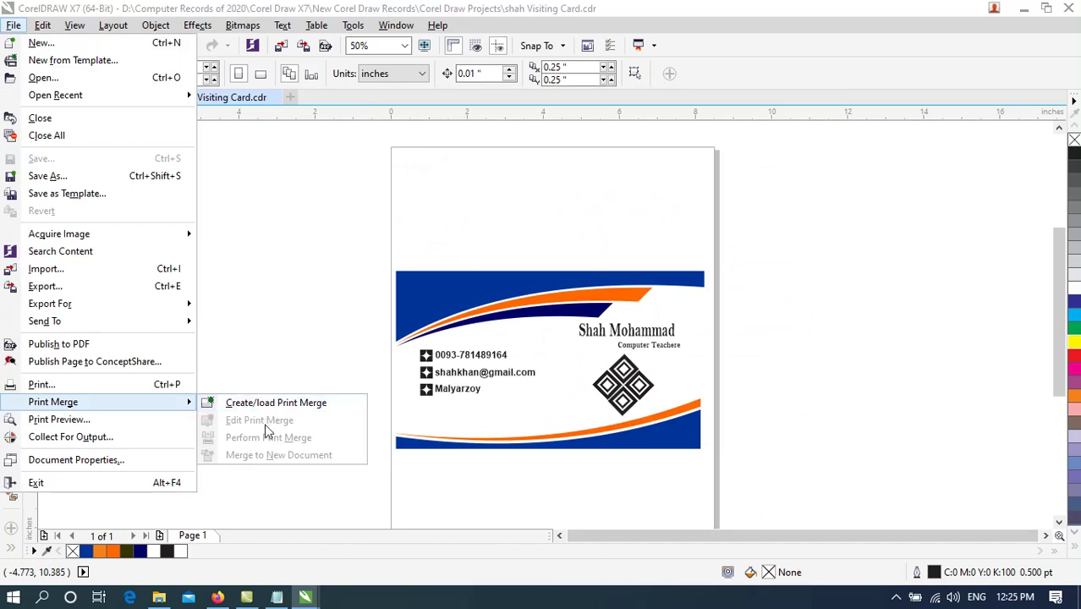
left_click(306, 404)
left_click(524, 309)
left_click(599, 455)
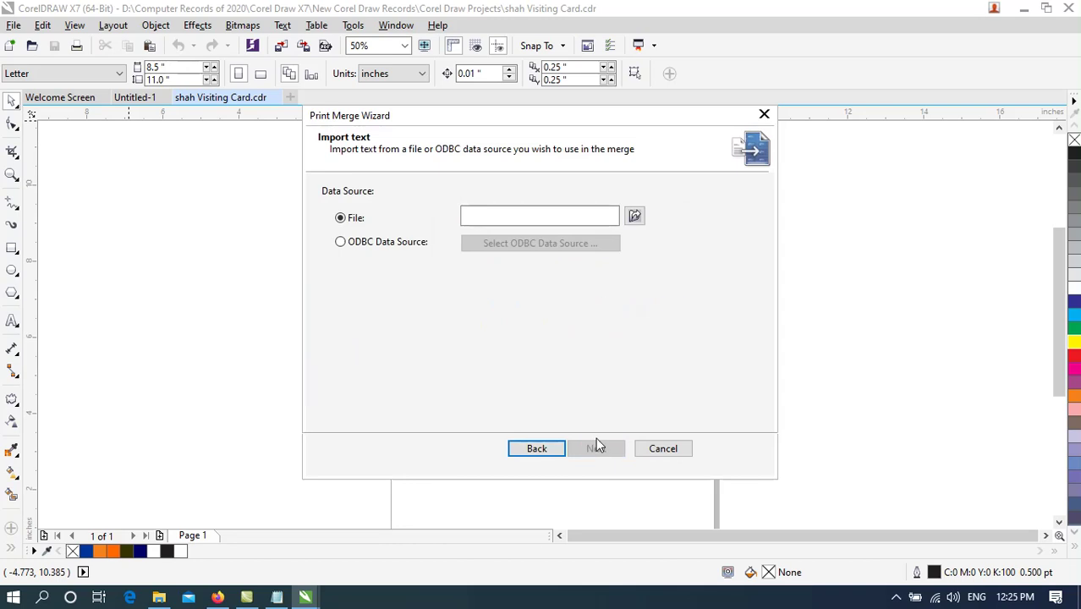
left_click(634, 217)
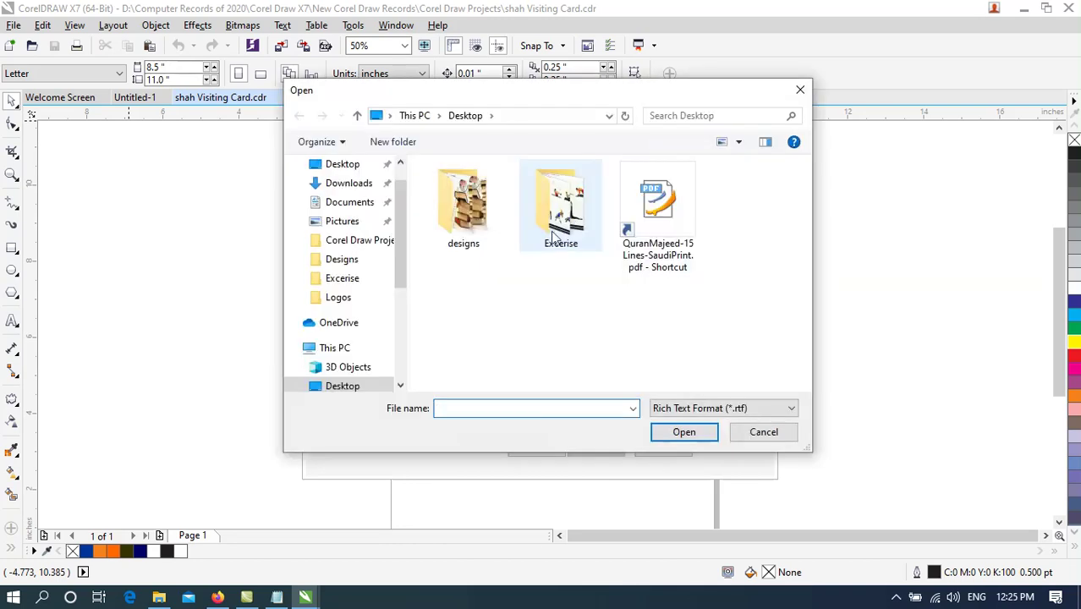
double_click(563, 217)
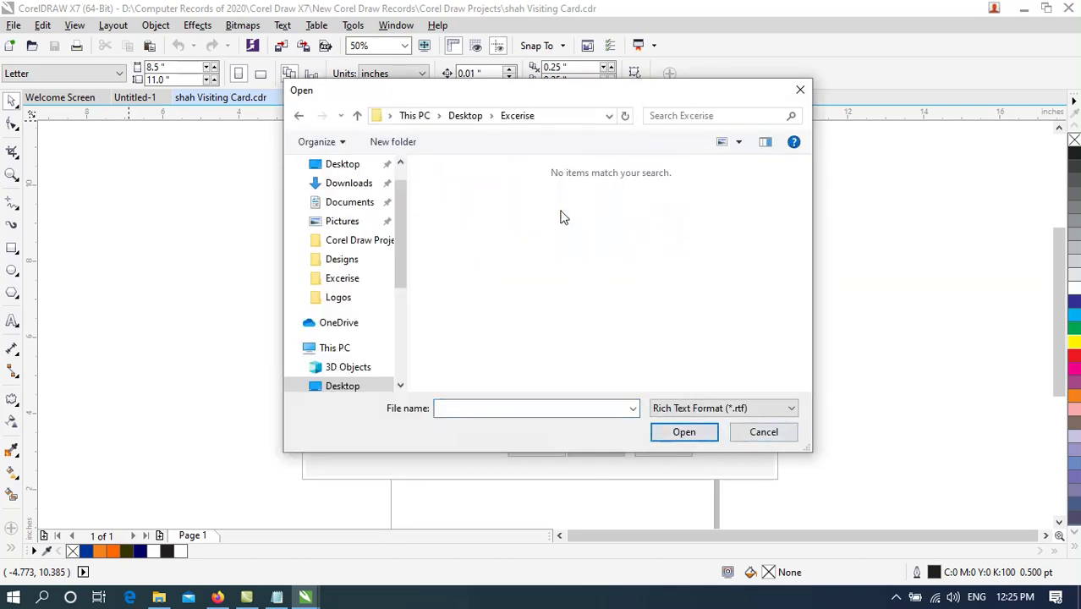
left_click(763, 432)
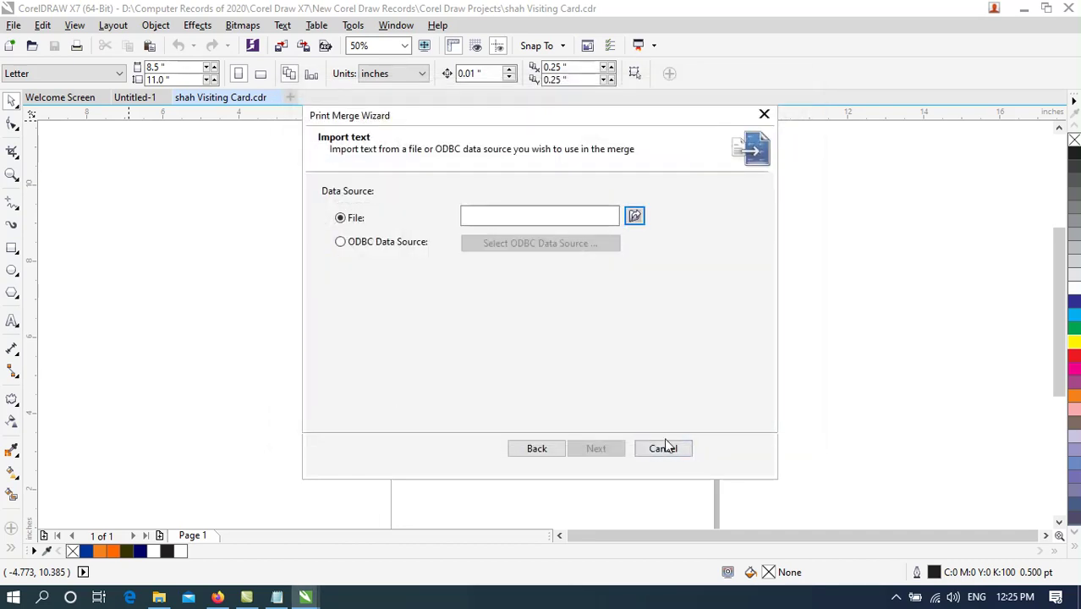
left_click(668, 445)
Step: View the visiting card in Print Preview, look at its imposition layout, and close the preview
left_click(14, 24)
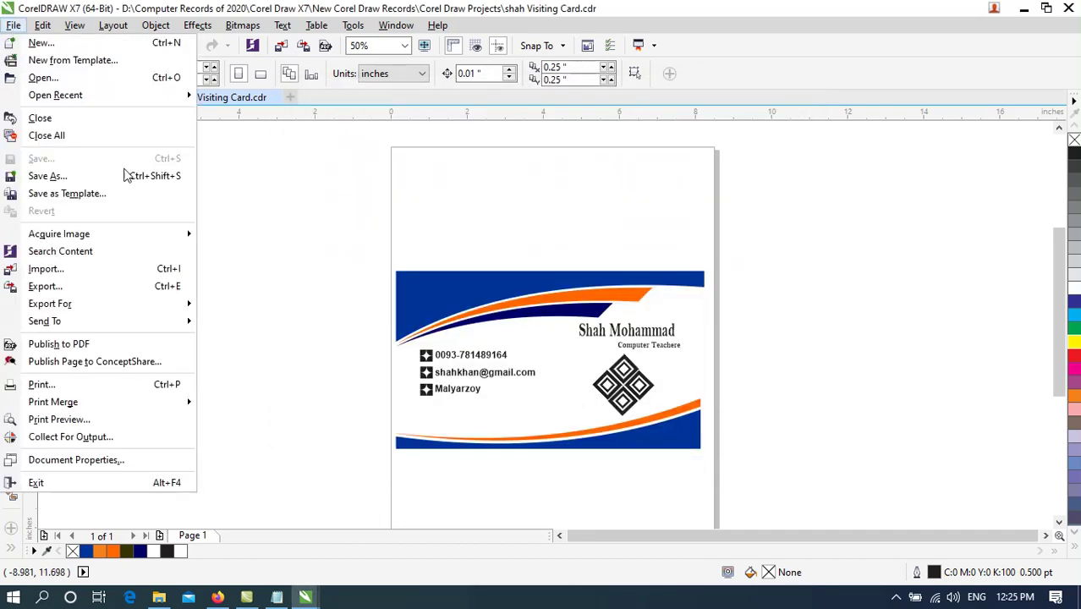
left_click(110, 423)
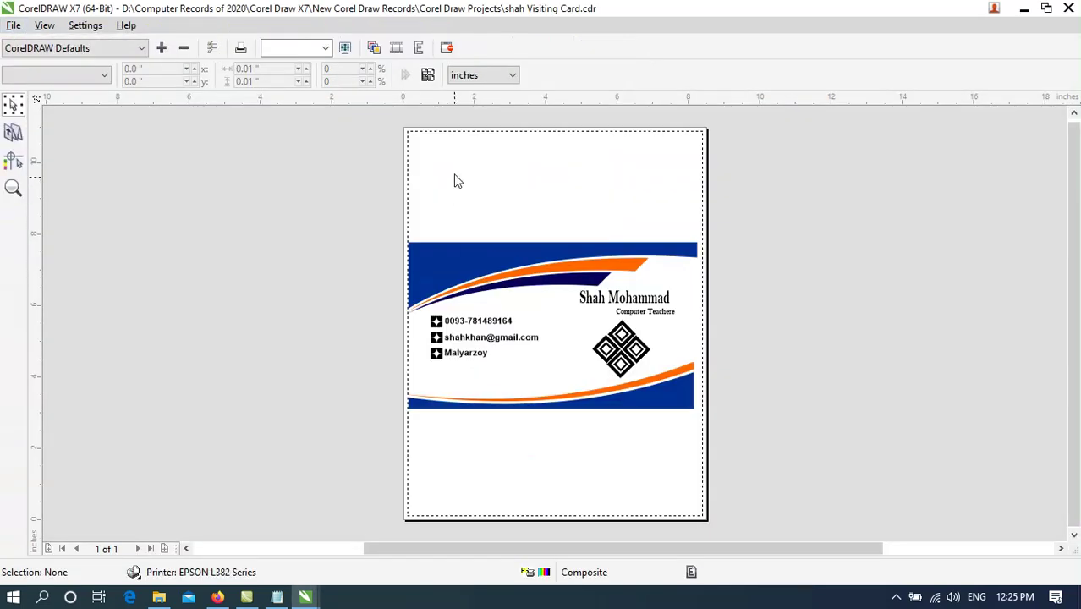
left_click(14, 132)
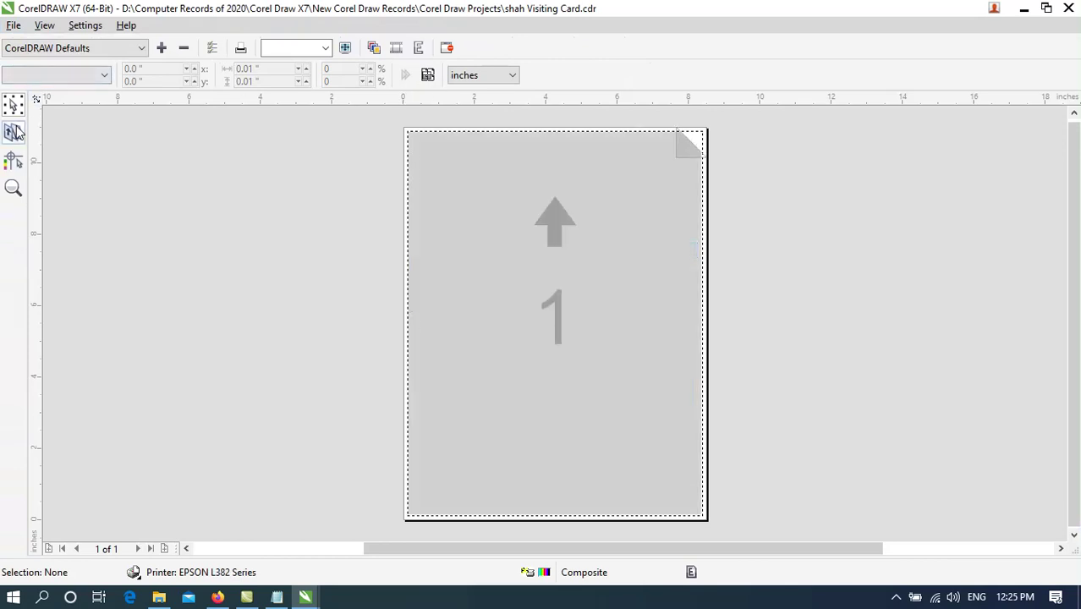
left_click(13, 104)
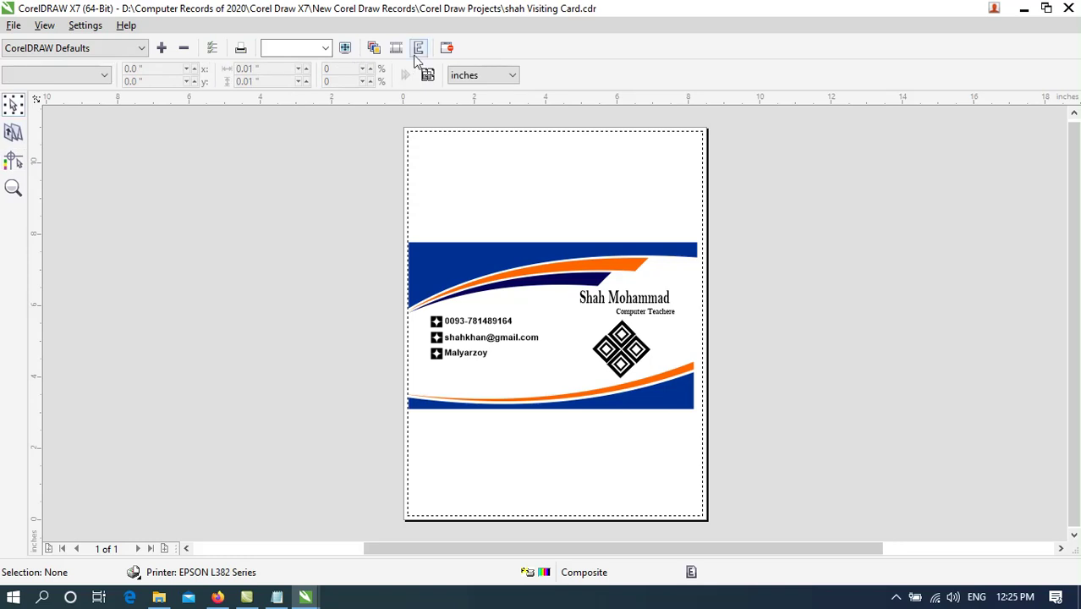
left_click(445, 47)
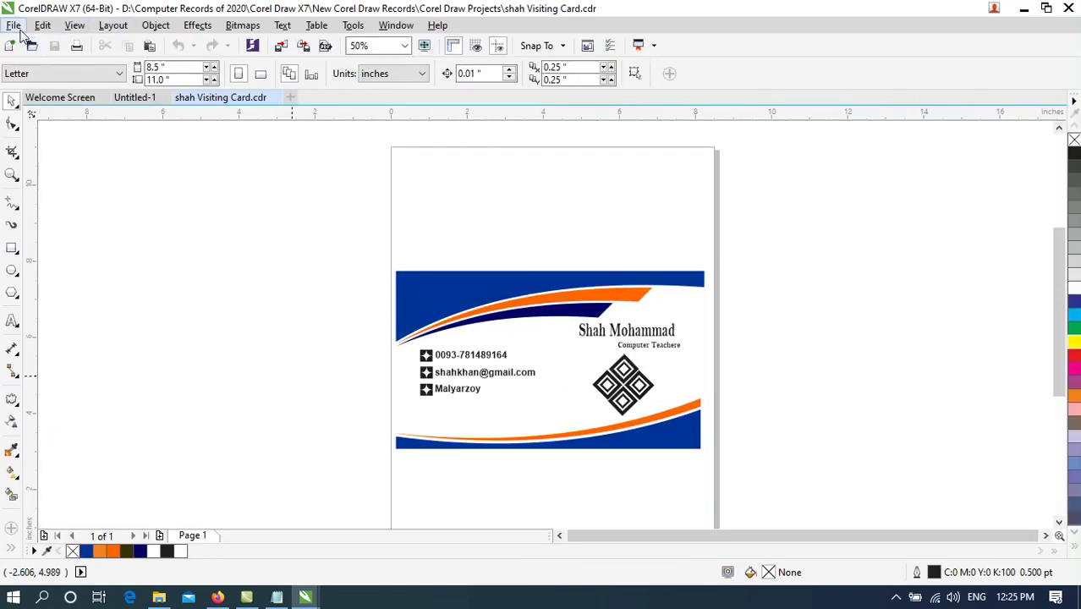
Step: Look over the Collect For Output options for gathering files for a print service provider, and cancel
left_click(15, 25)
mouse_move(43, 26)
key("Left")
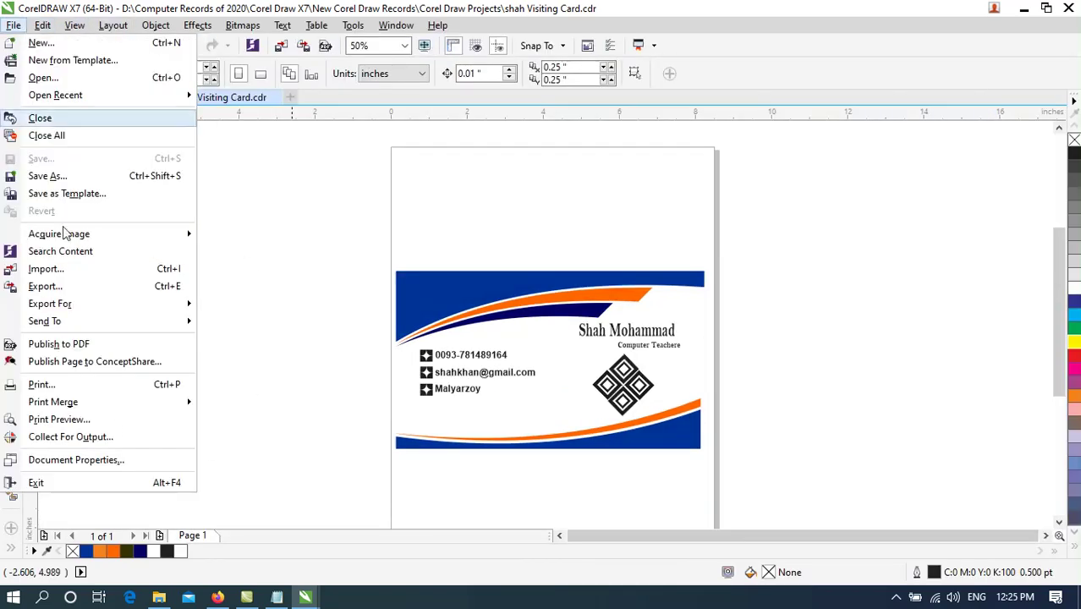
left_click(129, 441)
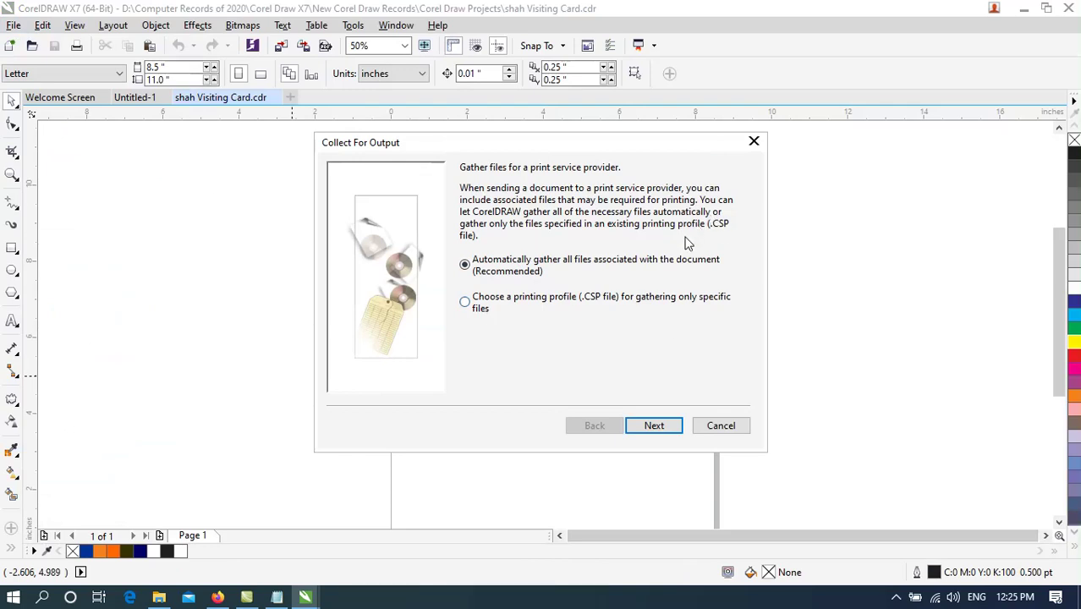
left_click(729, 431)
Step: Open the visiting card's document properties and look over the title, subject, author, copyright, keywords and notes fields
left_click(14, 26)
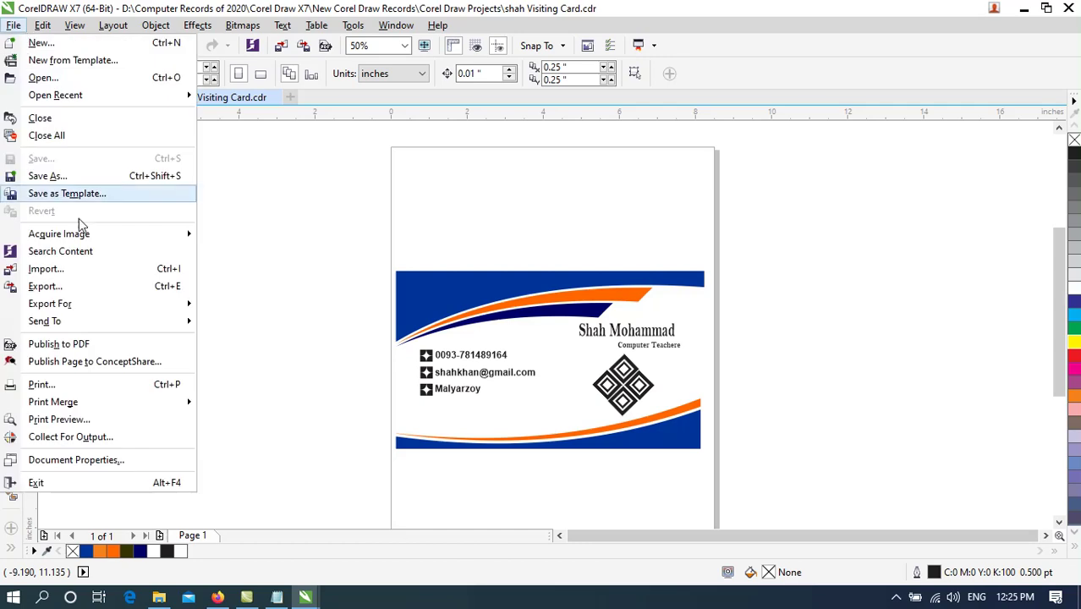
left_click(88, 461)
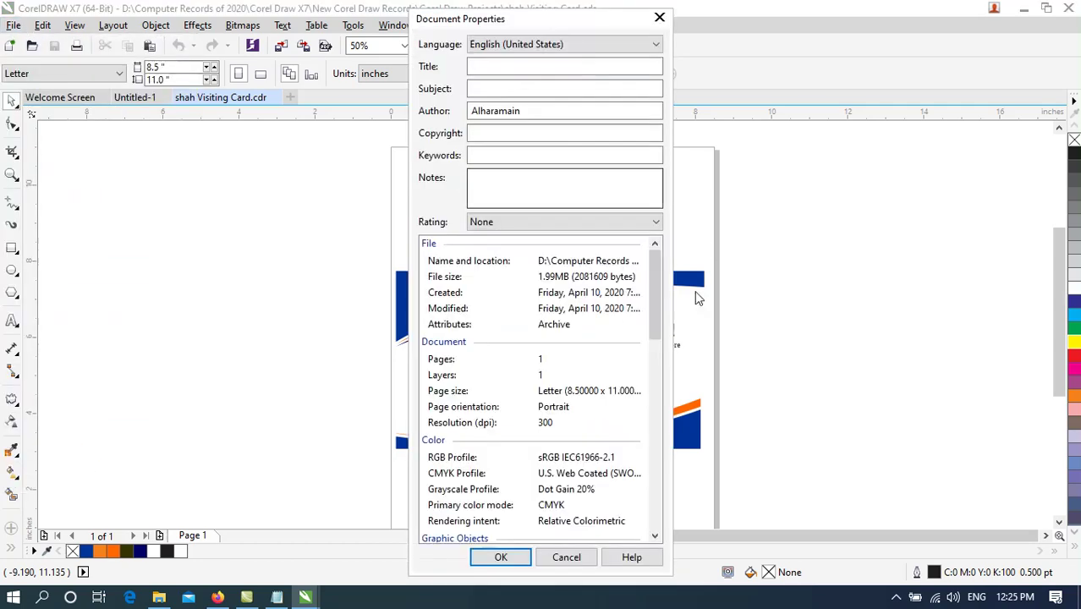
left_click(510, 68)
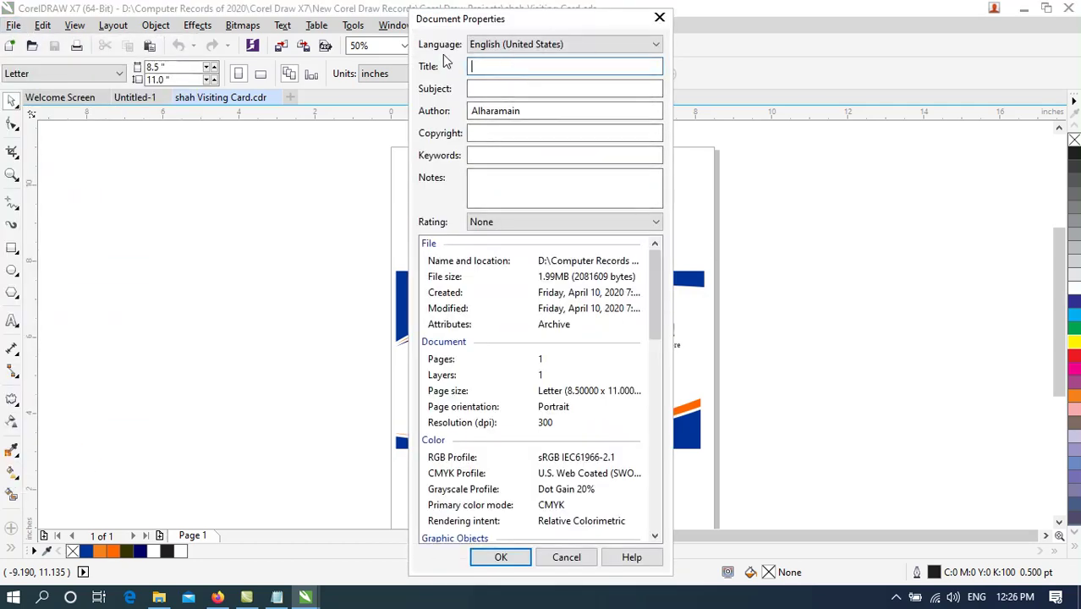
left_click(480, 88)
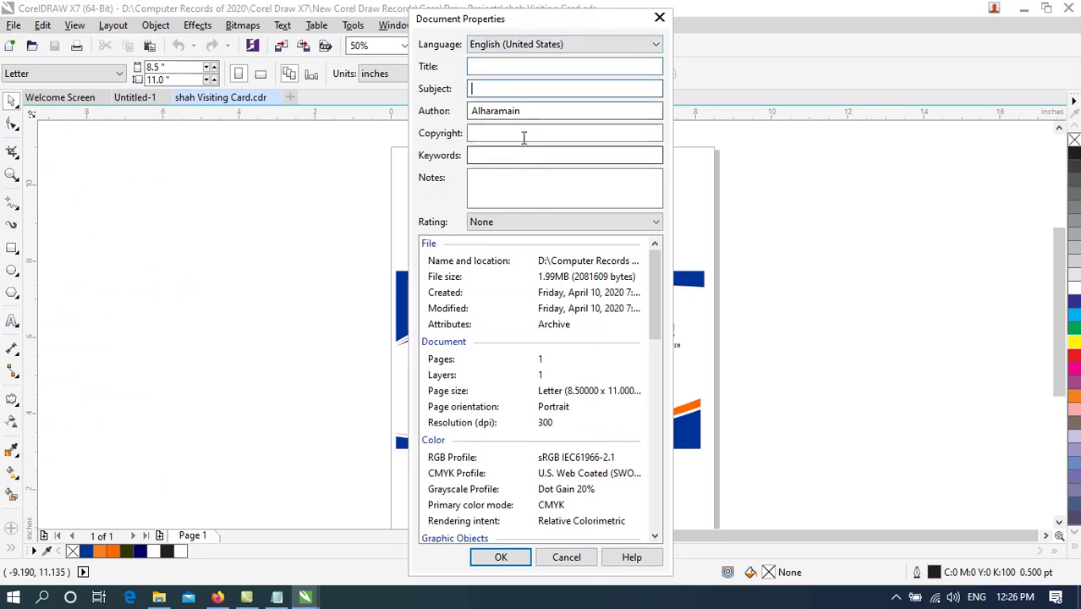
double_click(531, 110)
left_click(483, 135)
left_click(492, 152)
left_click(482, 194)
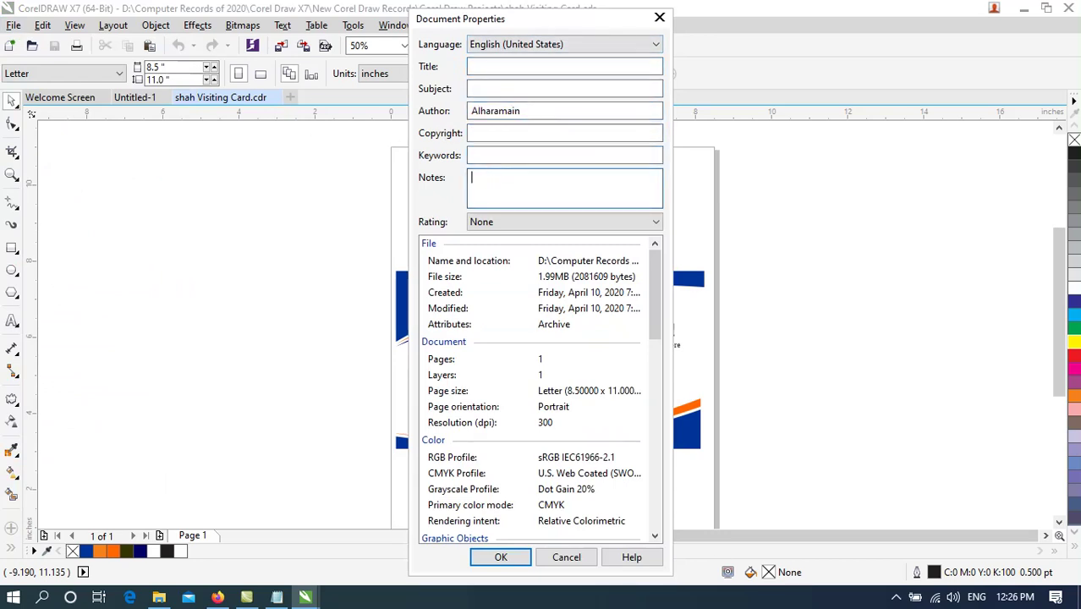
Step: Examine the document's color, graphic object, text and fill information, and close the properties without saving changes
scroll(665, 394, "down", 10)
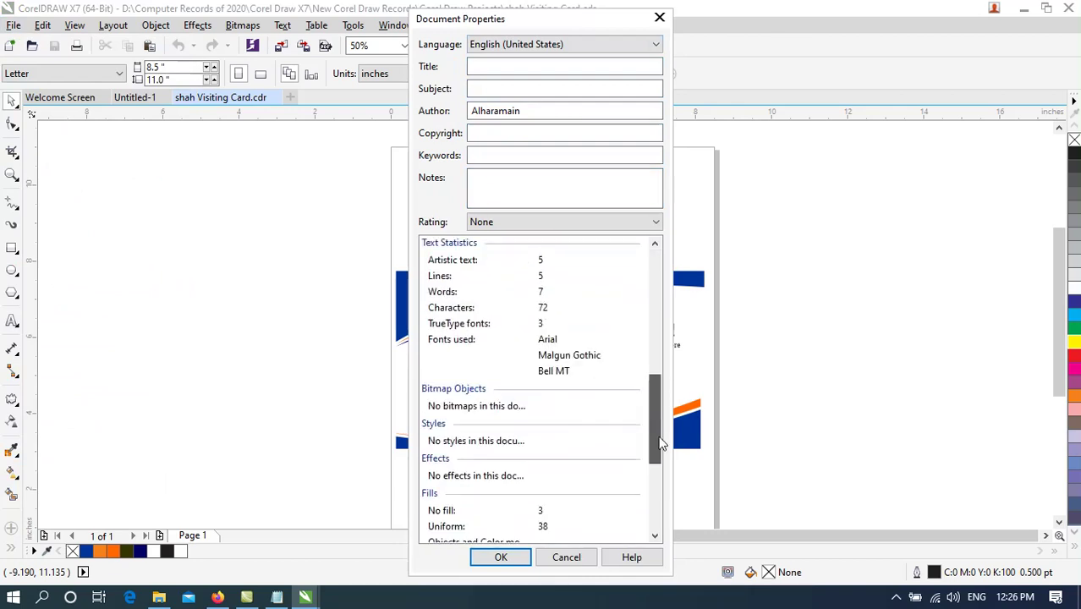
scroll(664, 389, "up", 3)
scroll(665, 380, "up", 3)
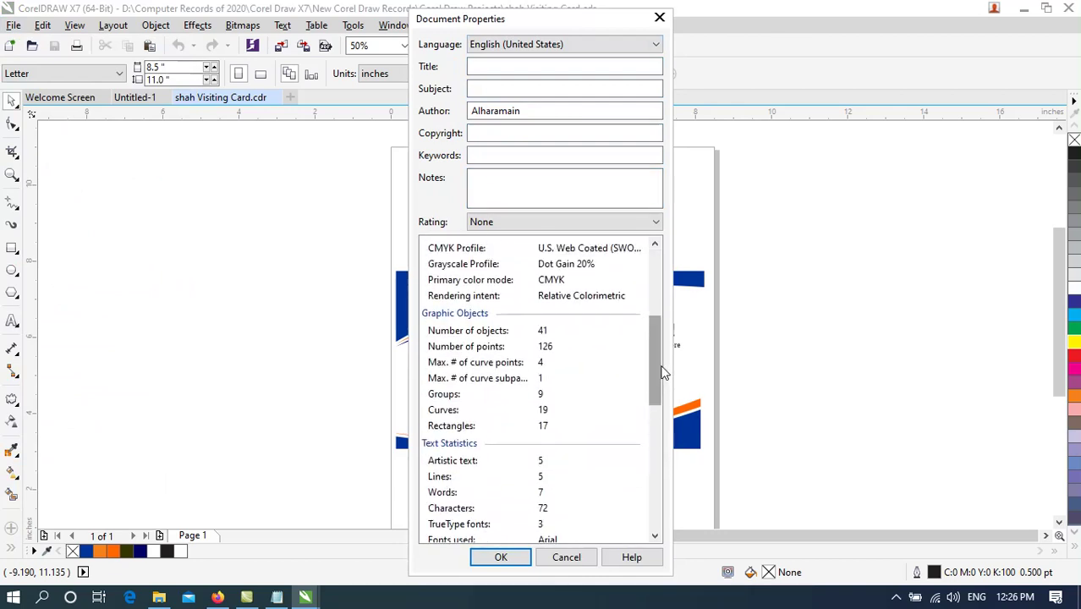
scroll(665, 372, "up", 3)
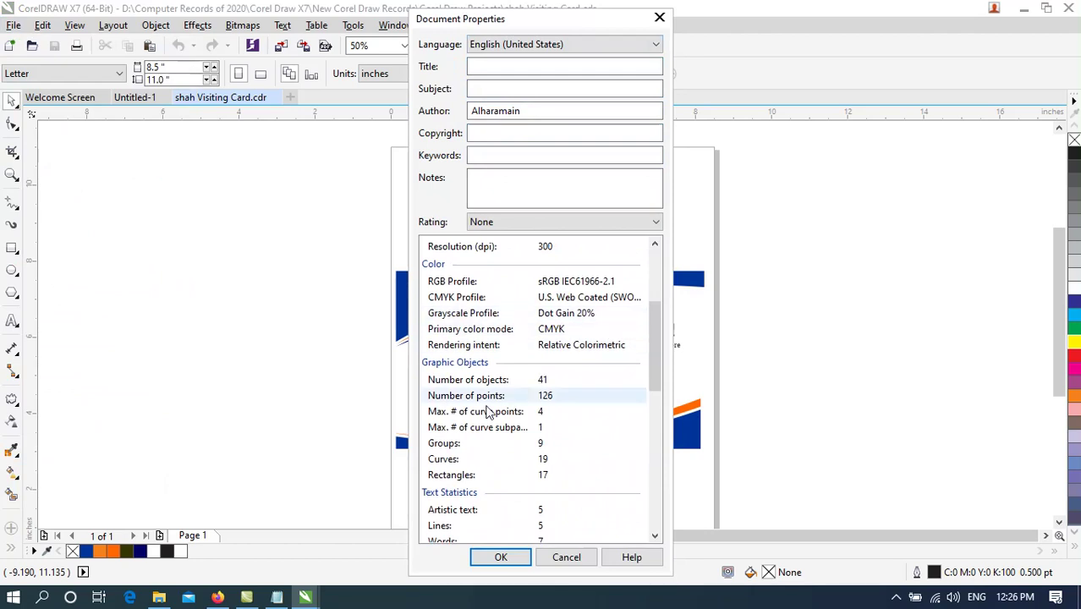
left_click(576, 558)
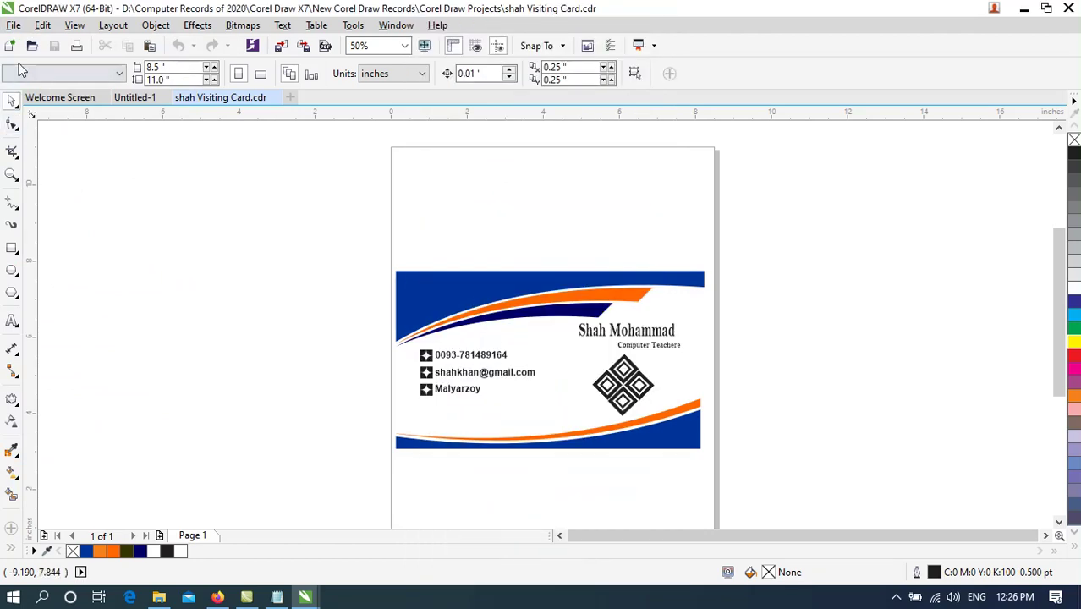
Step: Exit CorelDRAW, review the list of important File menu options in Notepad, and minimize Notepad
left_click(14, 25)
key("Escape")
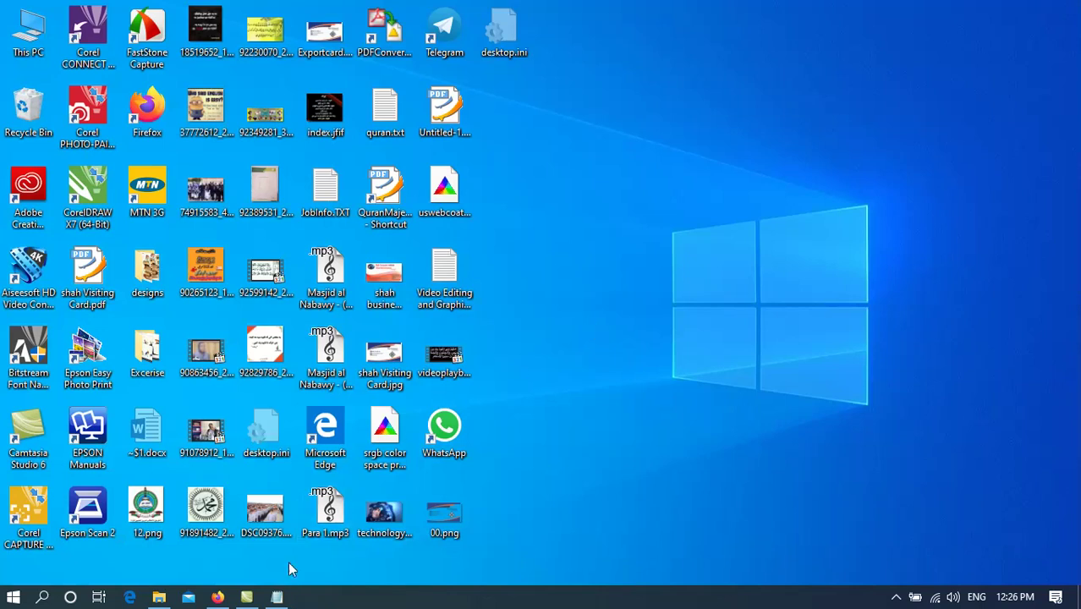
left_click(276, 597)
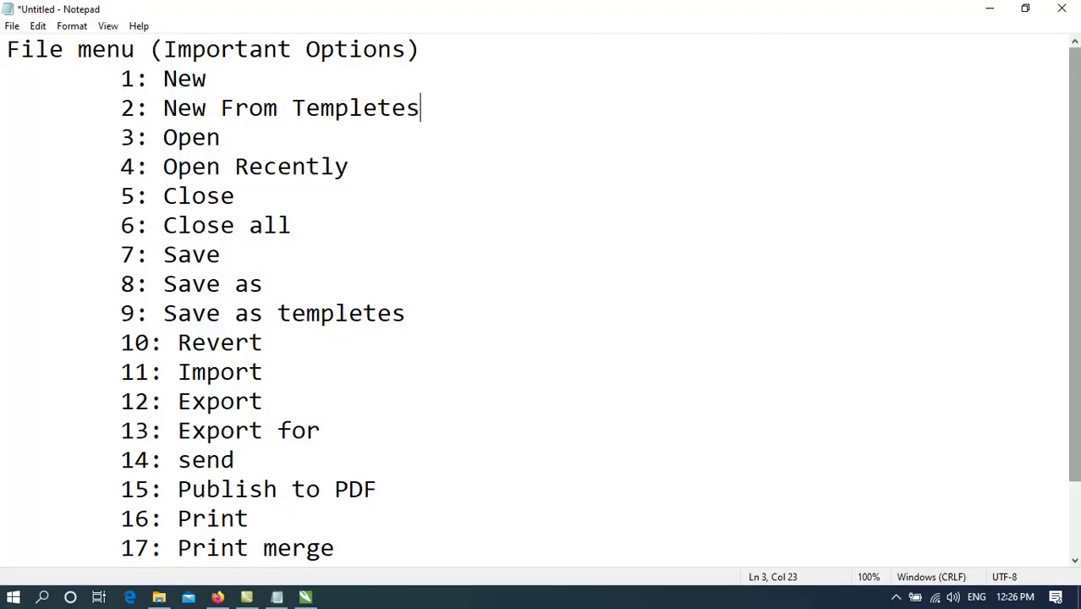
left_click_drag(1075, 267, 1058, 144)
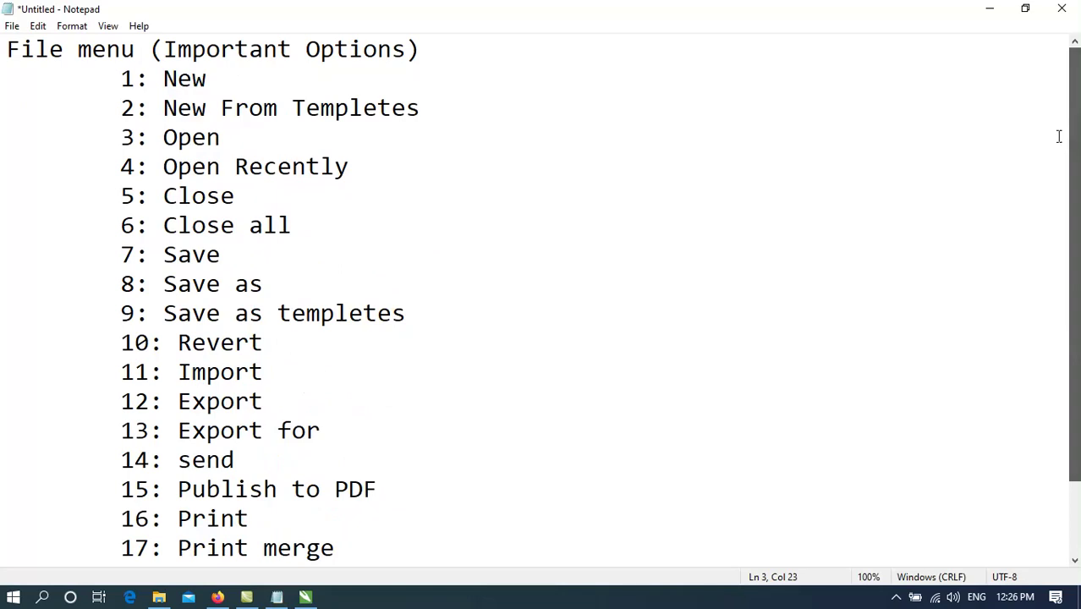
left_click(987, 8)
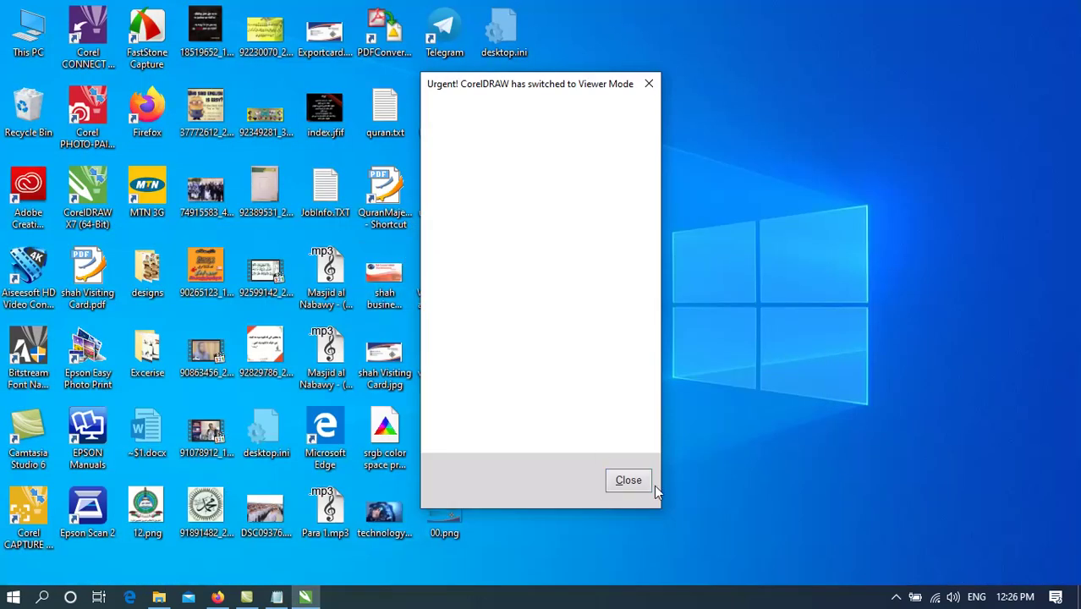